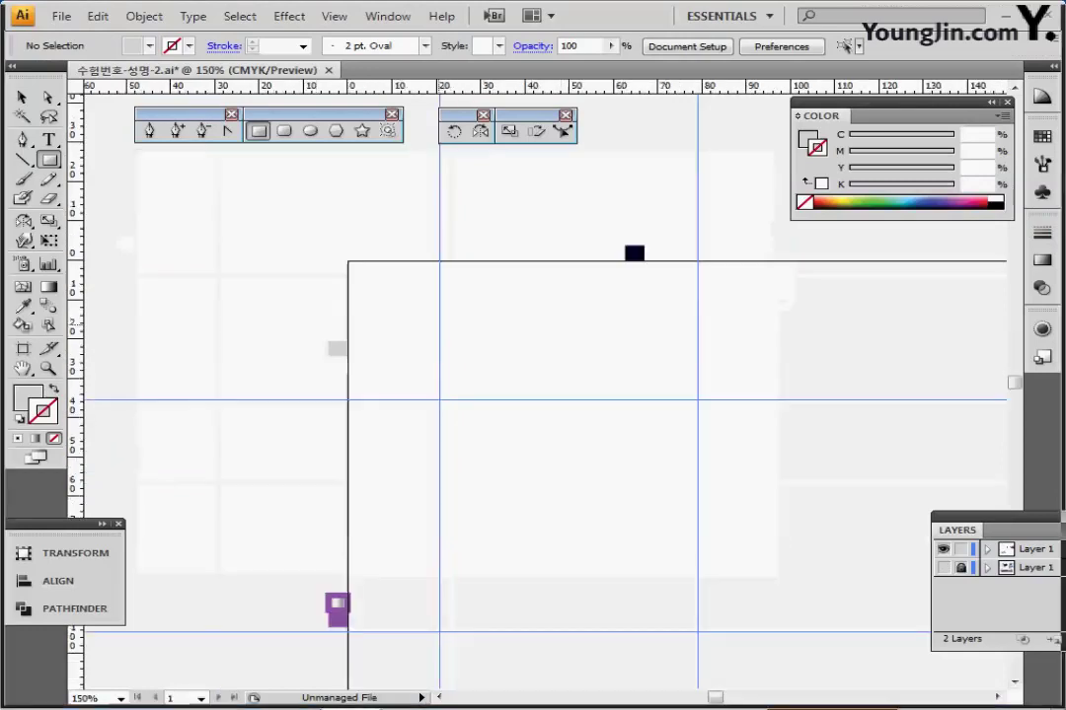
# Draw a 30 mm by 30 mm grey square centred on the intersection of the upper-left guides.
pyautogui.keyDown('ctrl'); pyautogui.click(674, 445); pyautogui.keyUp('ctrl')
pyautogui.moveTo(674, 445); pyautogui.dragTo(702, 456)
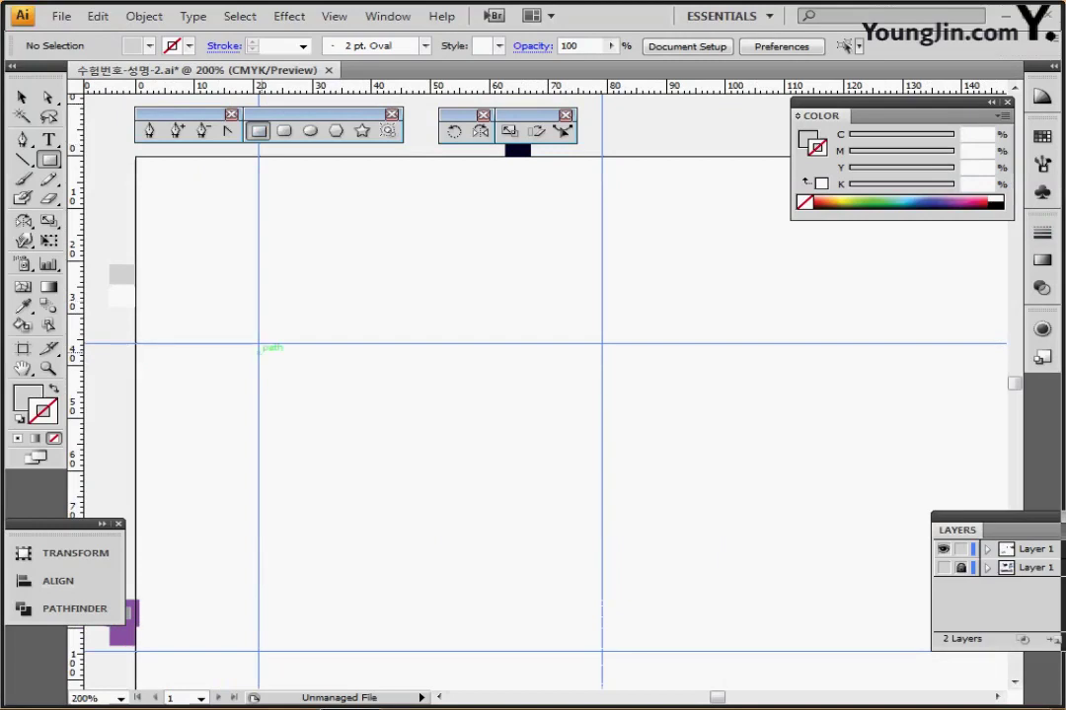
pyautogui.hotkey('ctrl', '=')
pyautogui.hotkey('ctrl', '=')
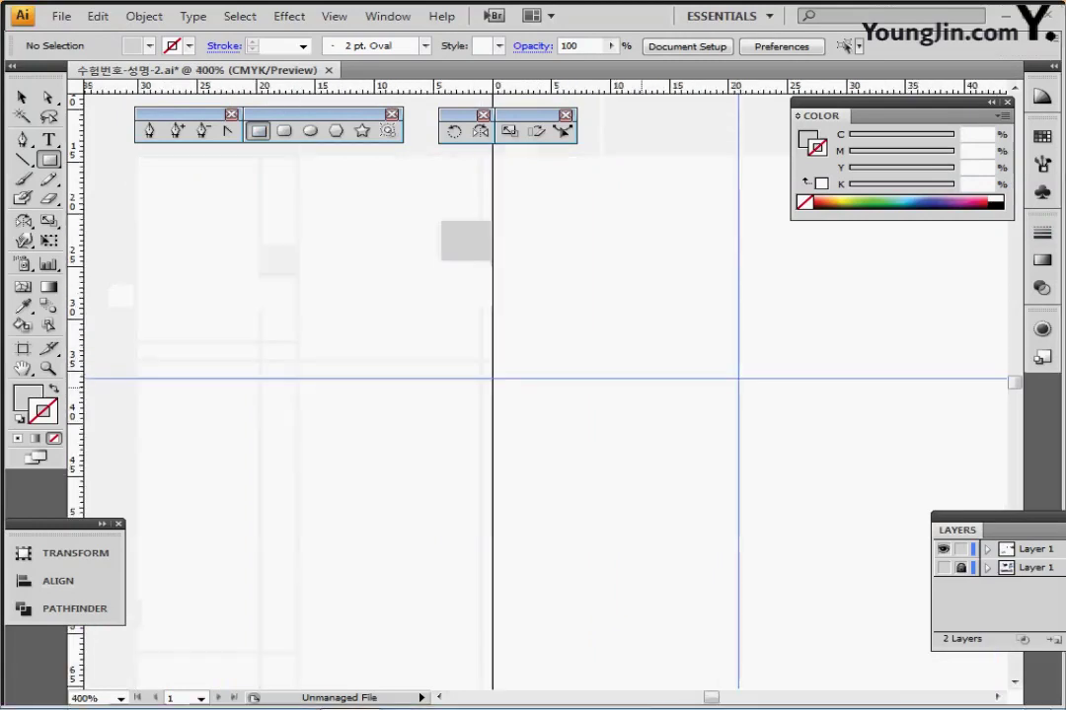
pyautogui.moveTo(190, 334); pyautogui.dragTo(250, 364)
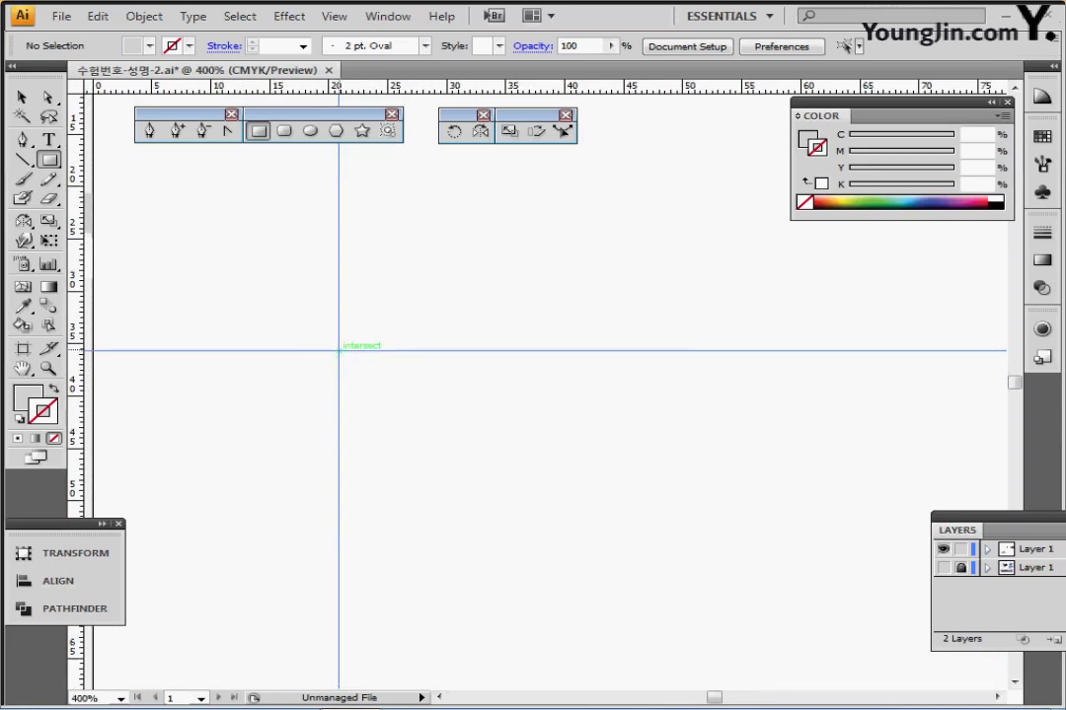
pyautogui.click(338, 350)
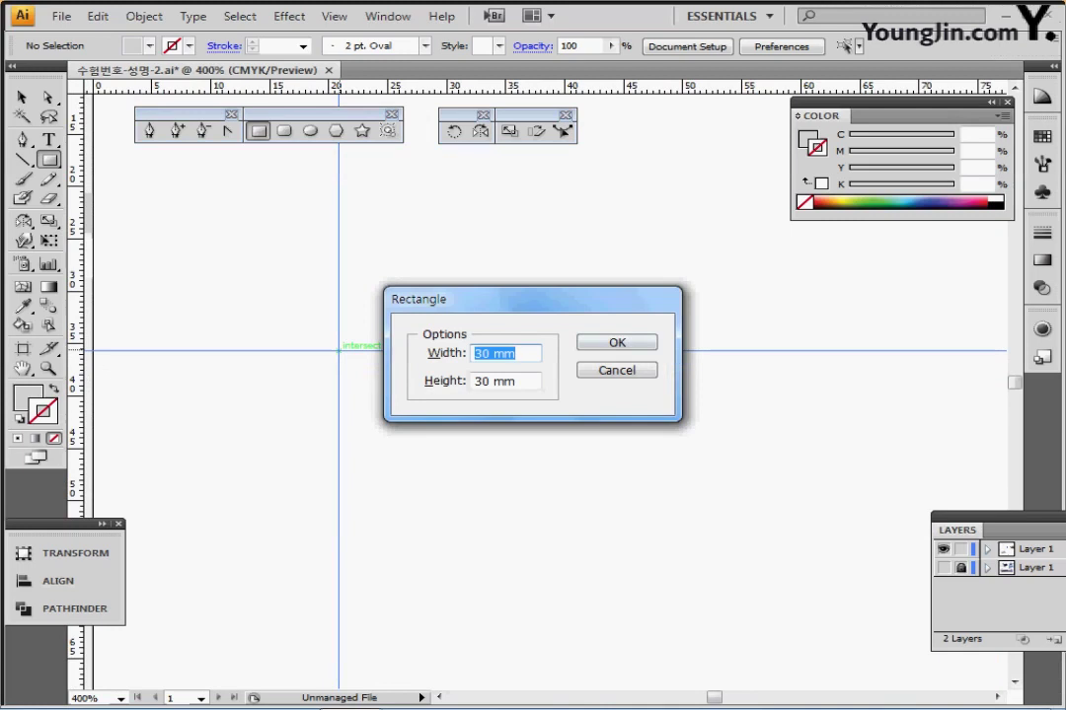
pyautogui.press('Return')
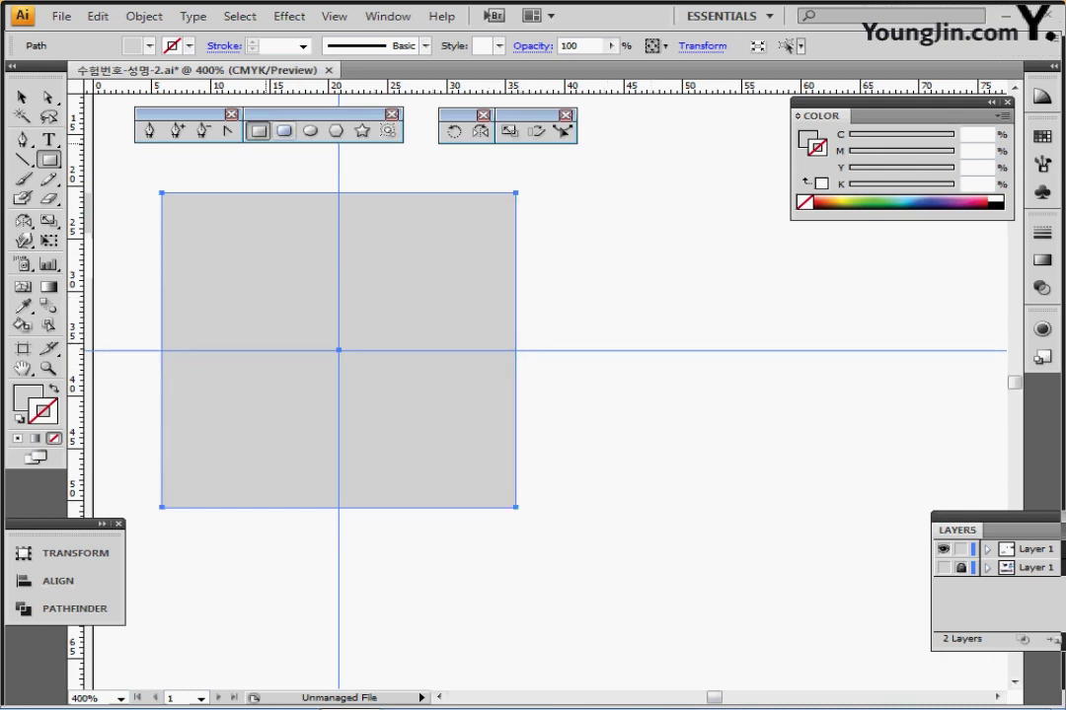
# Draw a 6 mm by 6 mm circle centred on the grey square.
pyautogui.press('l')
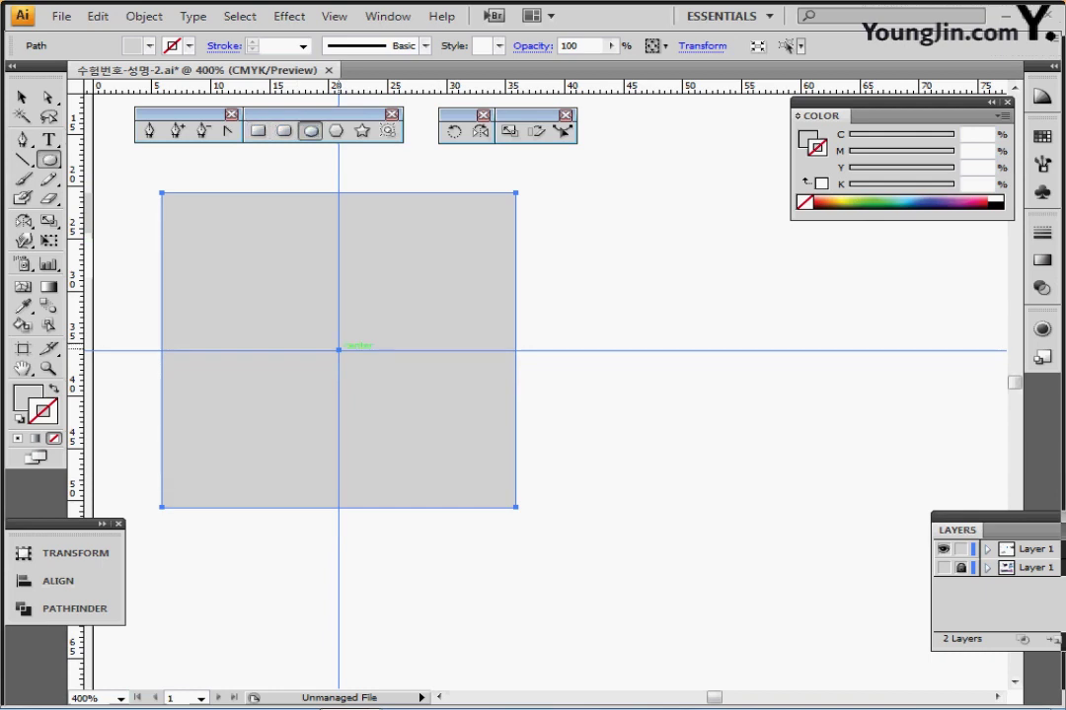
pyautogui.click(339, 350)
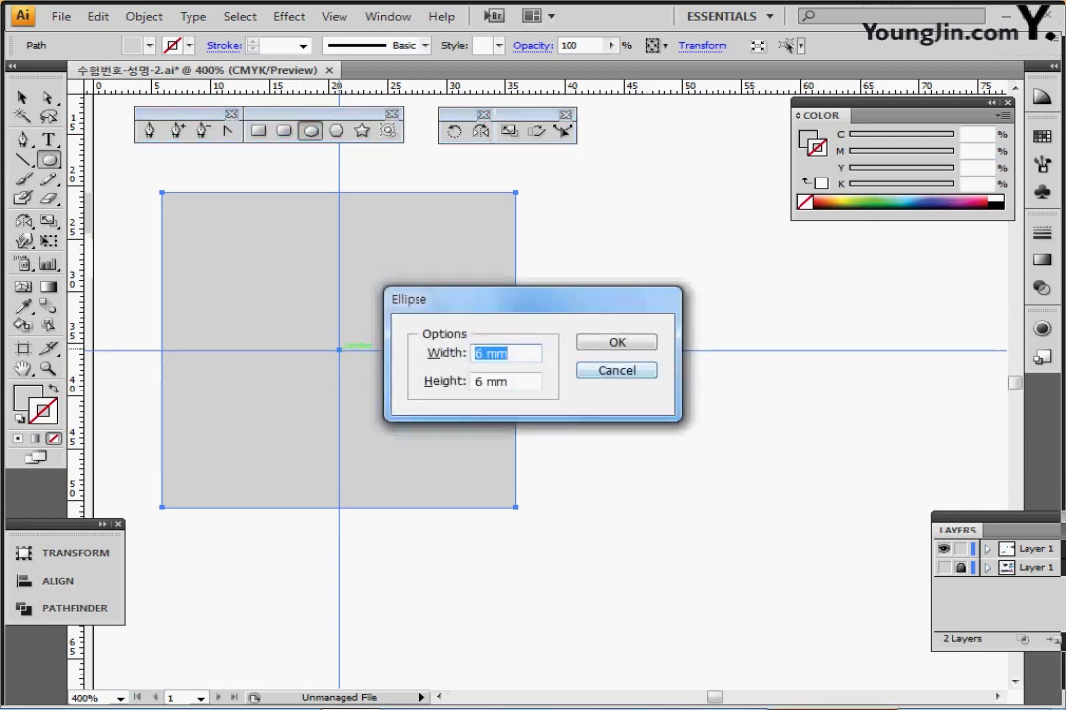
pyautogui.press('Return')
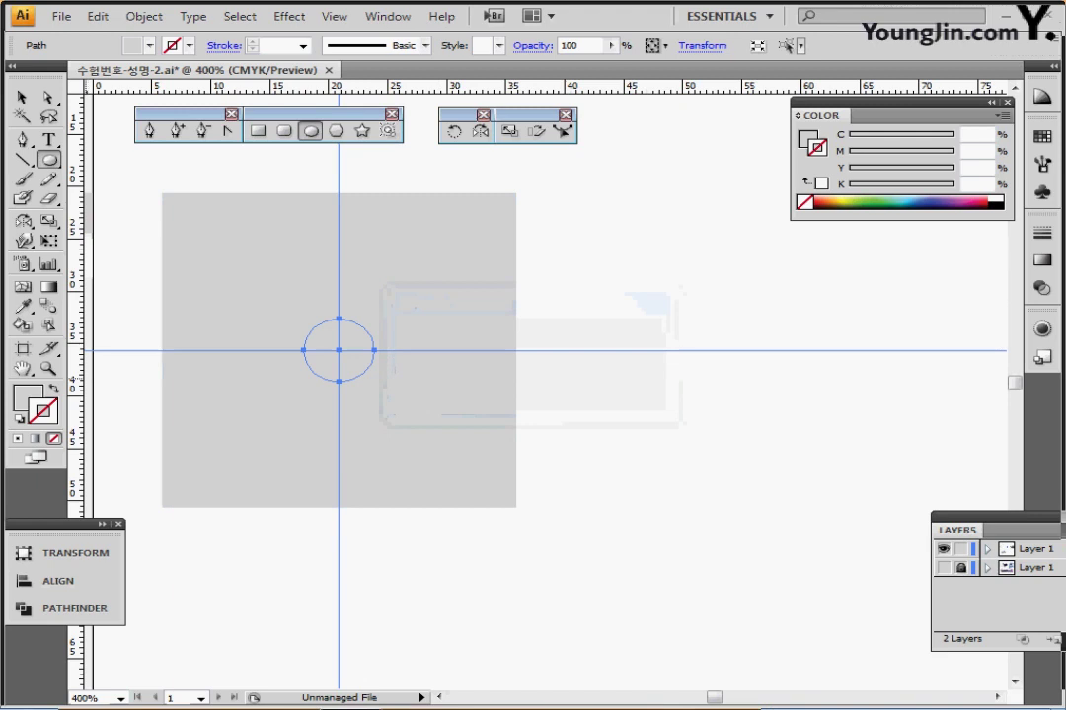
# Give the circle no fill and a white 5 pt stroke.
pyautogui.press('d')
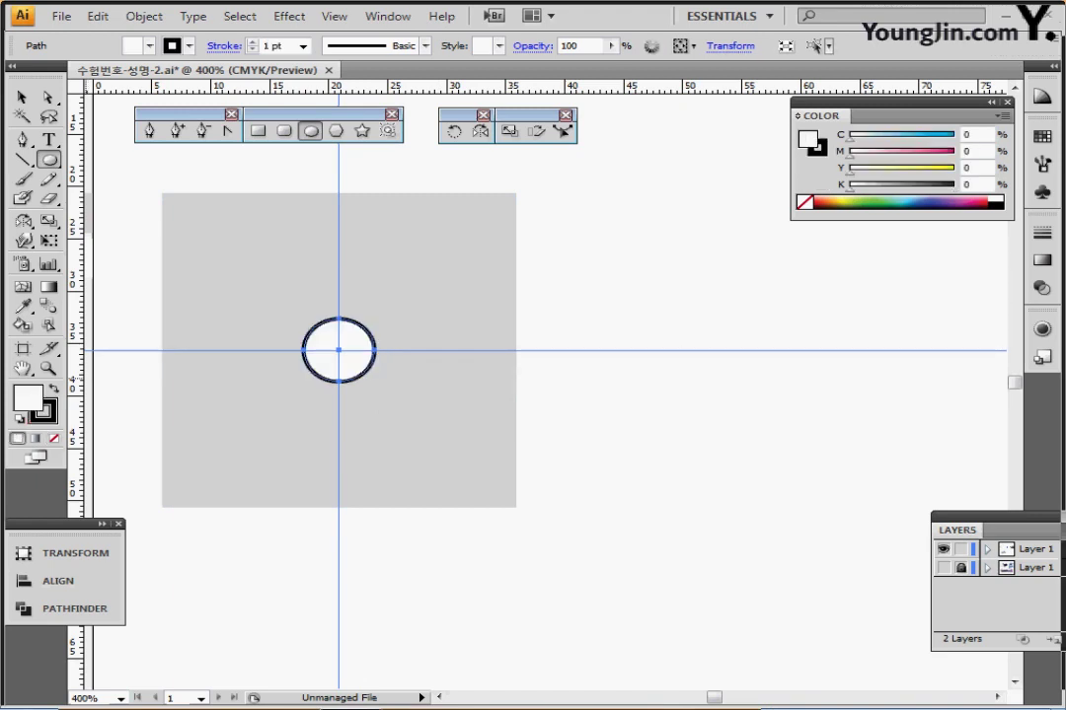
pyautogui.press('/')
pyautogui.press('x')
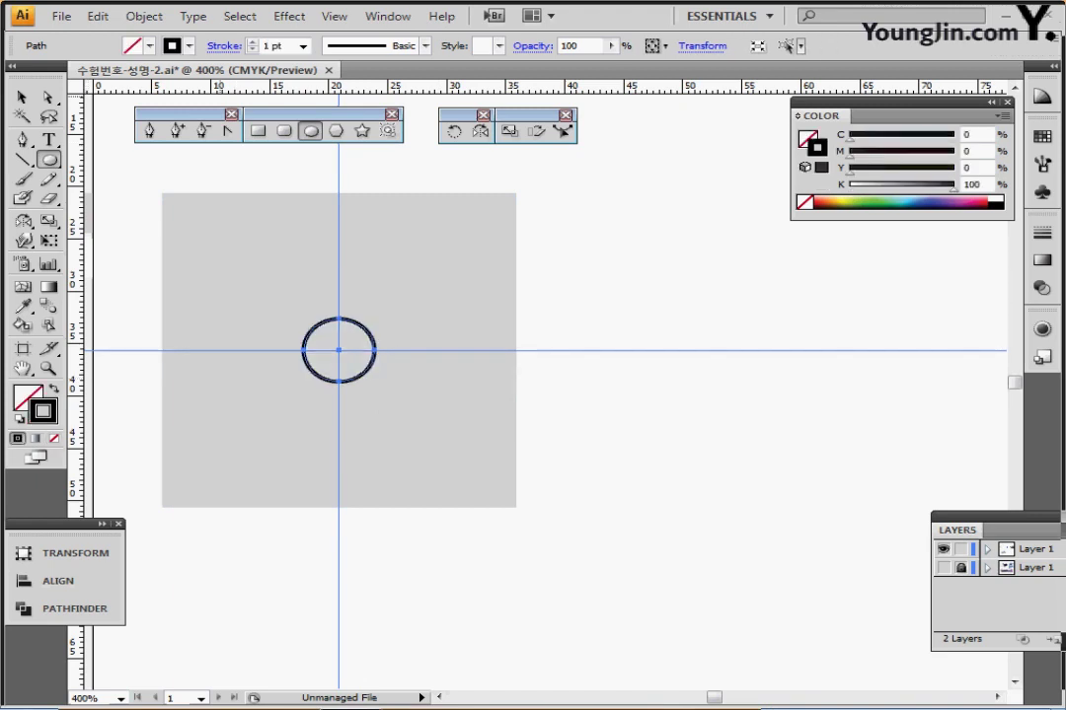
pyautogui.click(188, 47)
pyautogui.click(36, 64)
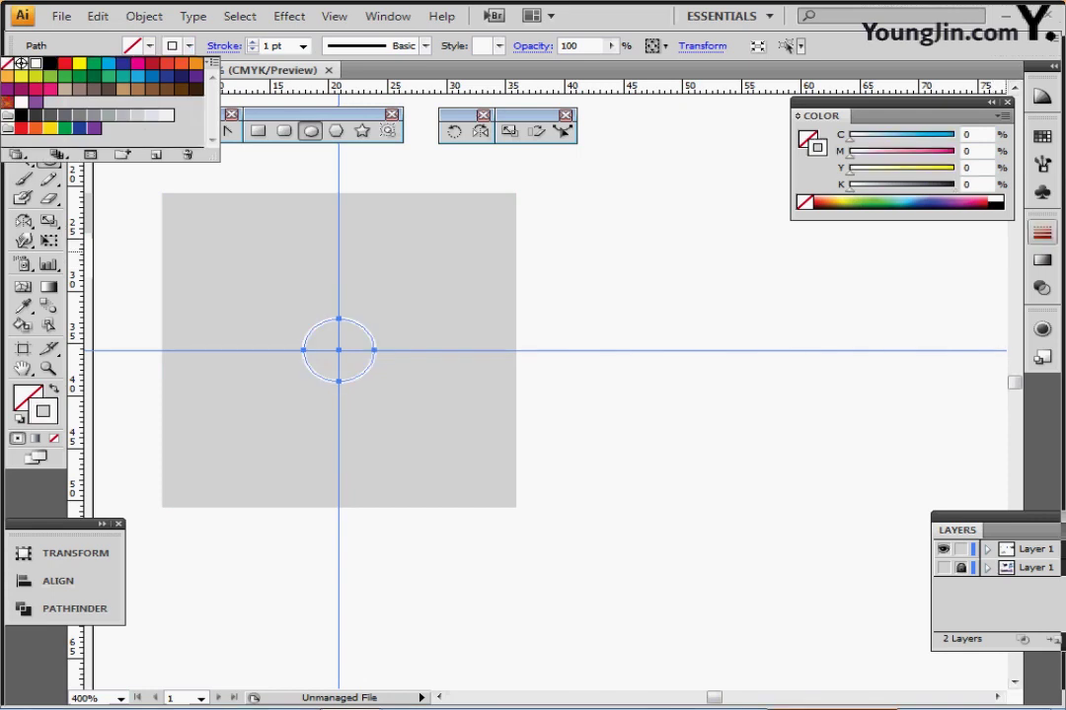
pyautogui.click(253, 41)
pyautogui.click(253, 42)
pyautogui.click(253, 42)
pyautogui.click(253, 41)
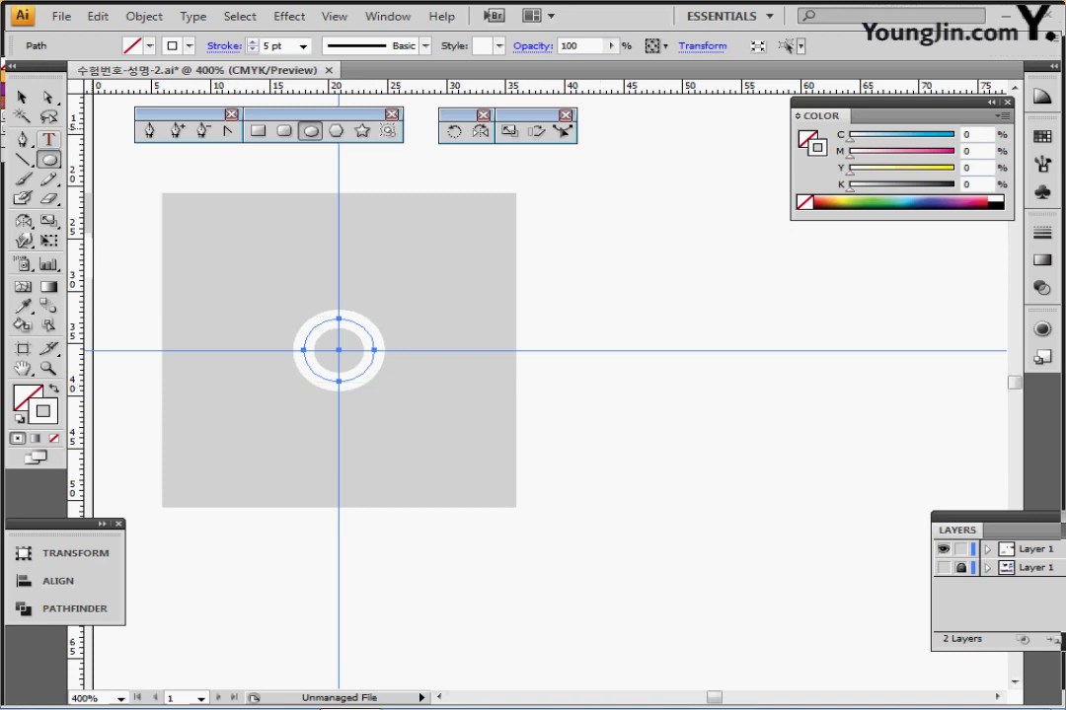
# Draw a vertical line up from the ring's top anchor and a diagonal branch from the line's middle towards the upper left.
pyautogui.click(22, 159)
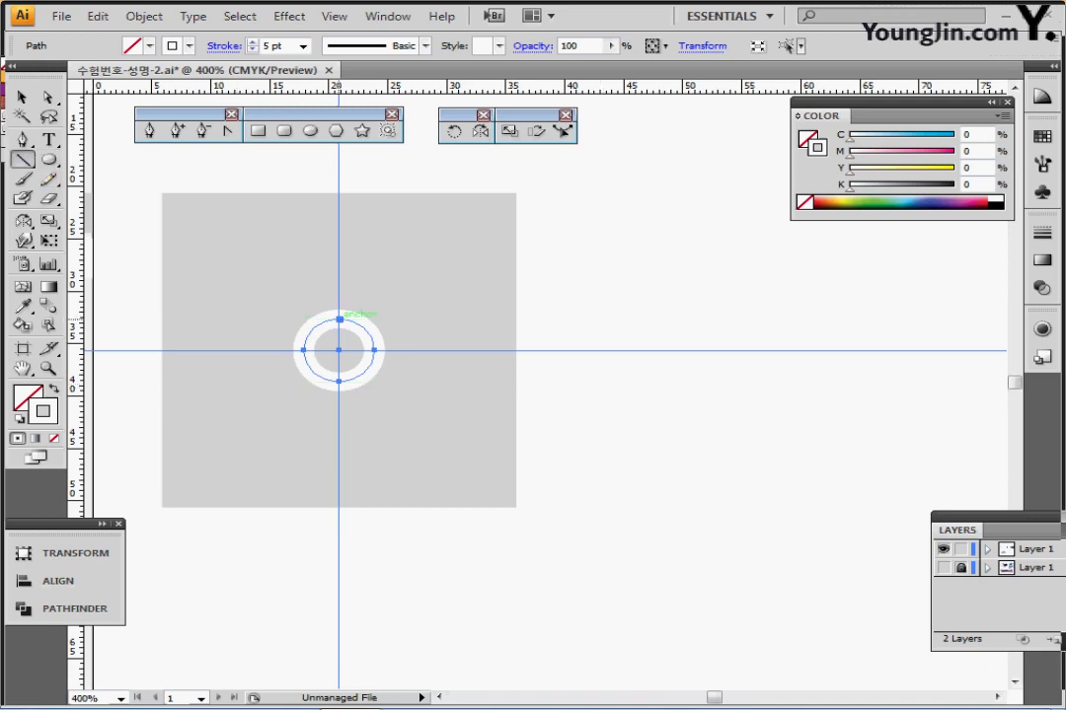
pyautogui.moveTo(340, 318)
pyautogui.mouseDown()
pyautogui.moveTo(339, 187)
pyautogui.moveTo(339, 238)
pyautogui.mouseUp()
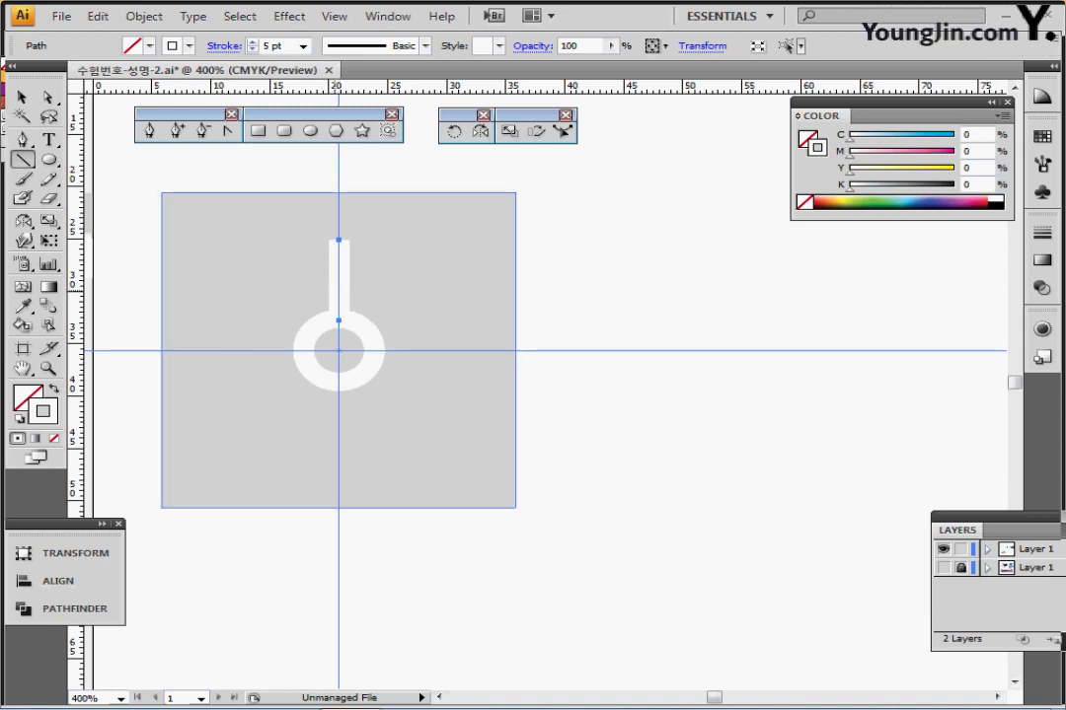
pyautogui.moveTo(338, 294); pyautogui.dragTo(296, 258)
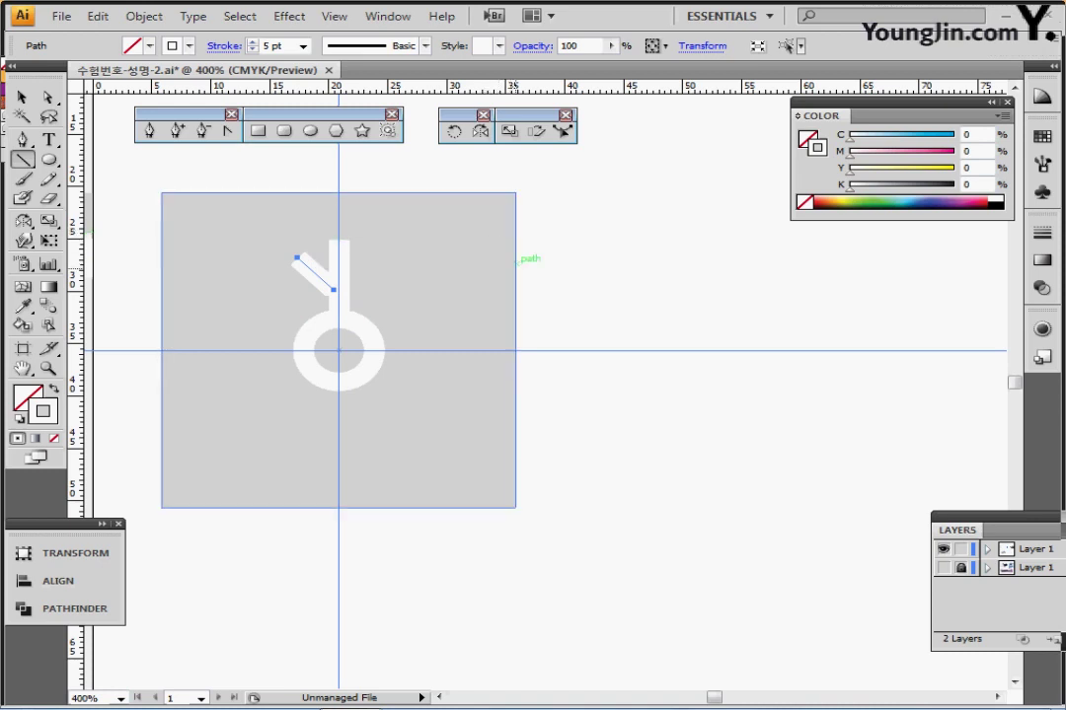
# Reflect a copy of the diagonal branch across the vertical axis at its lower end and nudge it right to mirror the original.
pyautogui.click(479, 131)
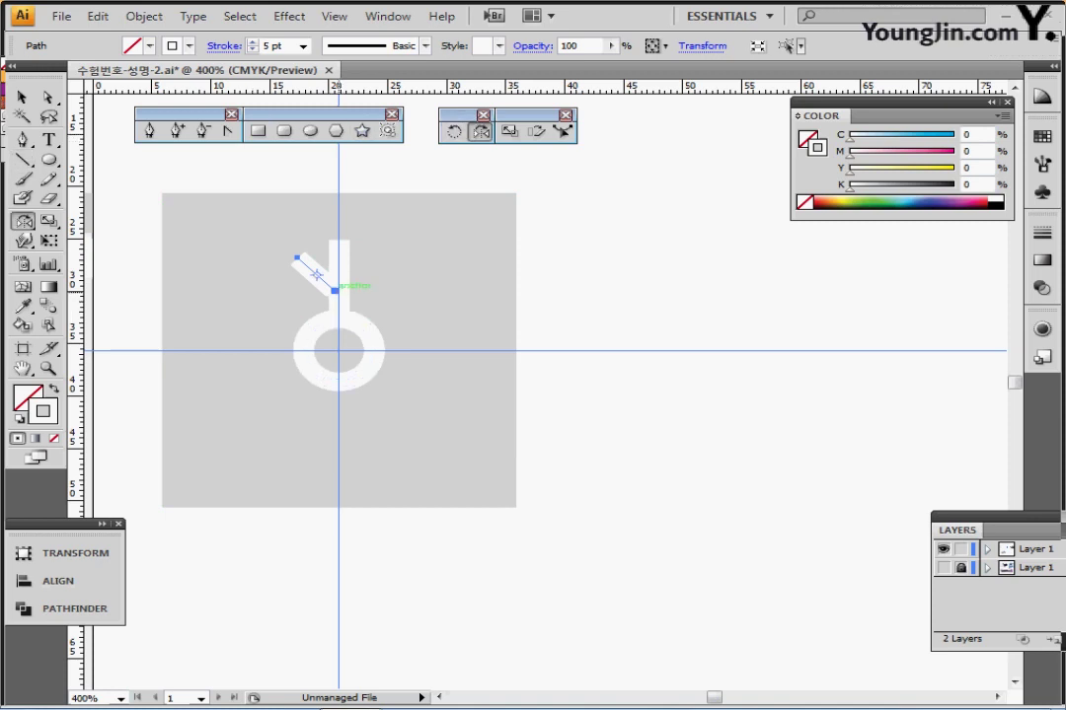
pyautogui.keyDown('alt'); pyautogui.click(334, 290); pyautogui.keyUp('alt')
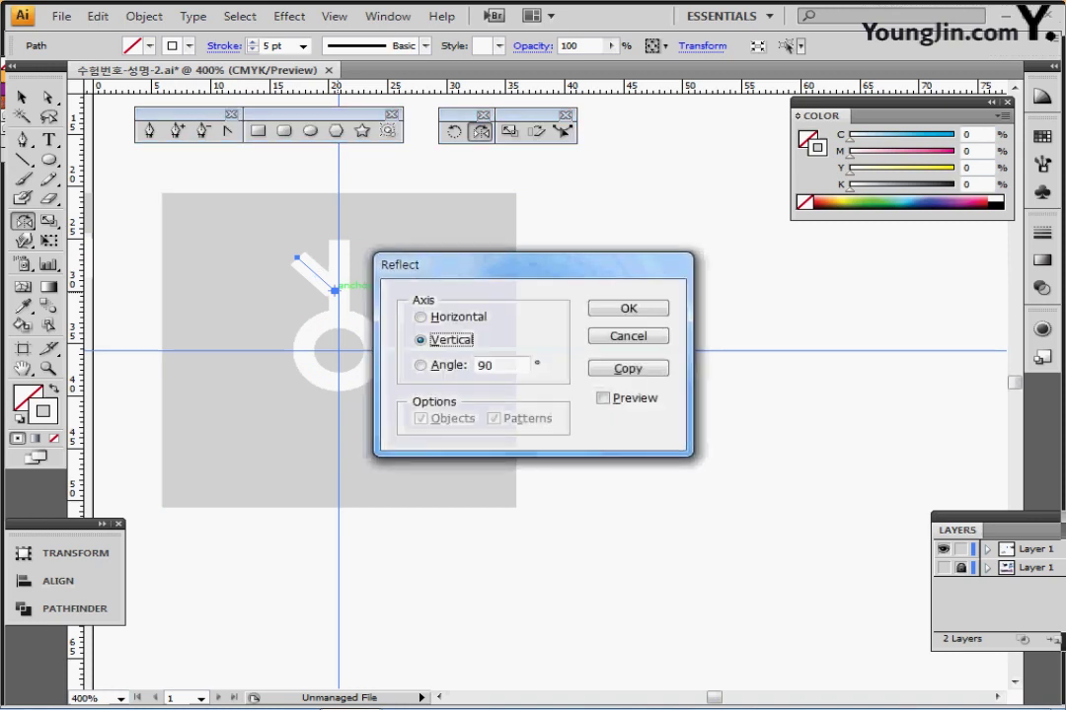
pyautogui.click(628, 368)
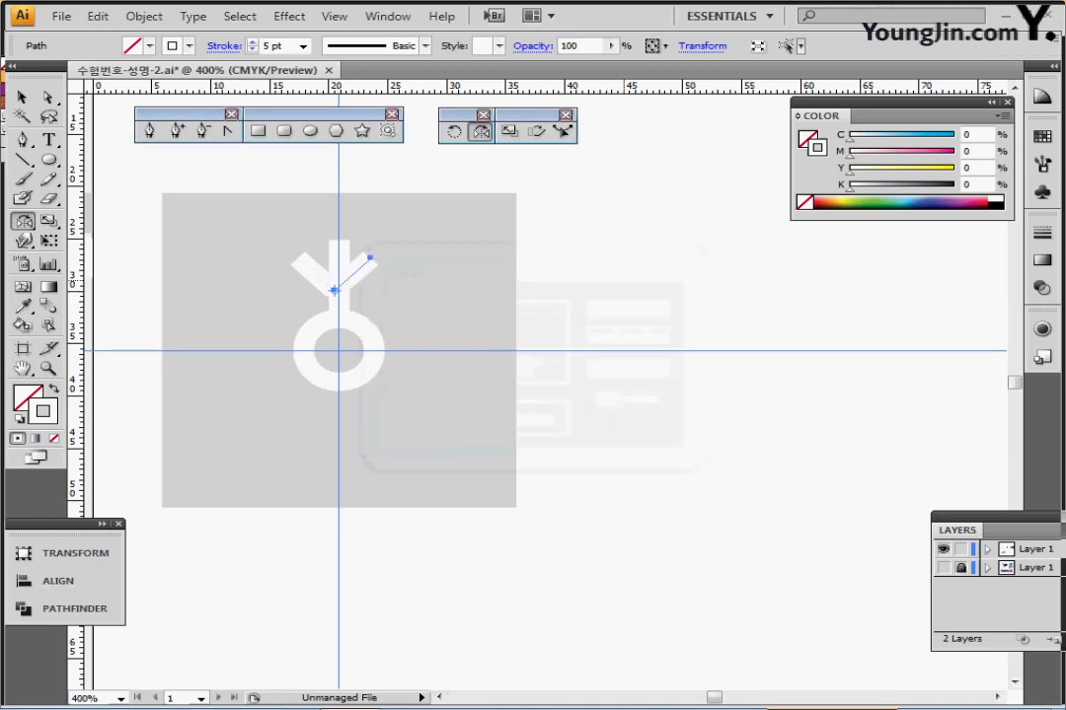
pyautogui.press('Right')
pyautogui.press('Right')
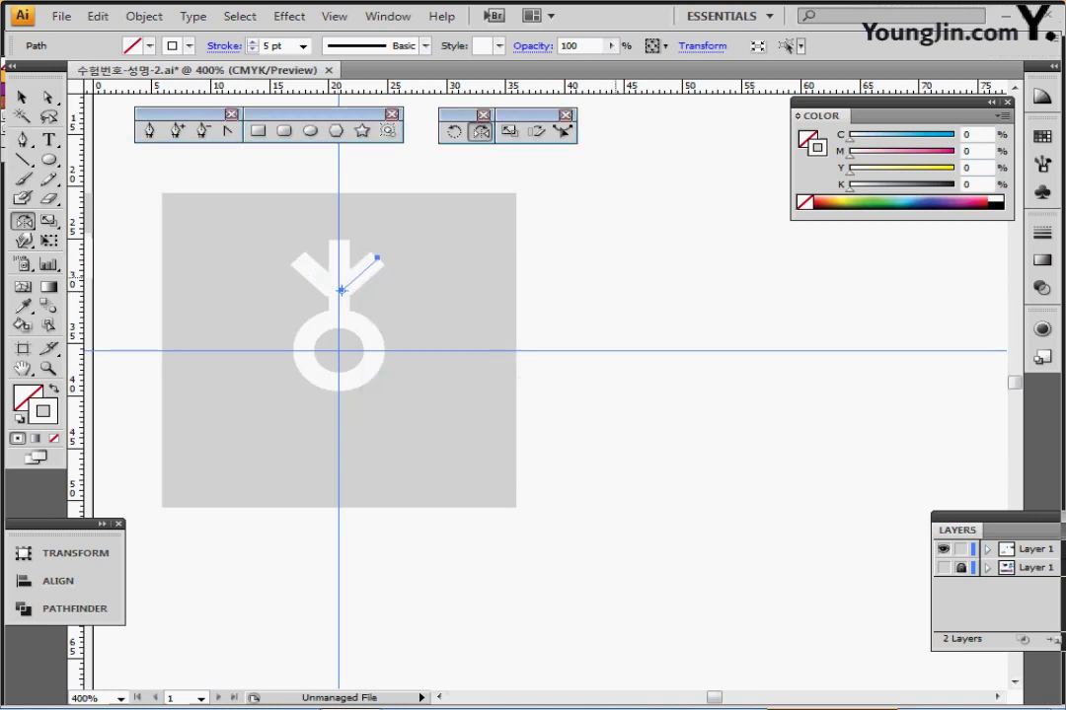
pyautogui.keyDown('ctrl'); pyautogui.click(625, 315); pyautogui.keyUp('ctrl')
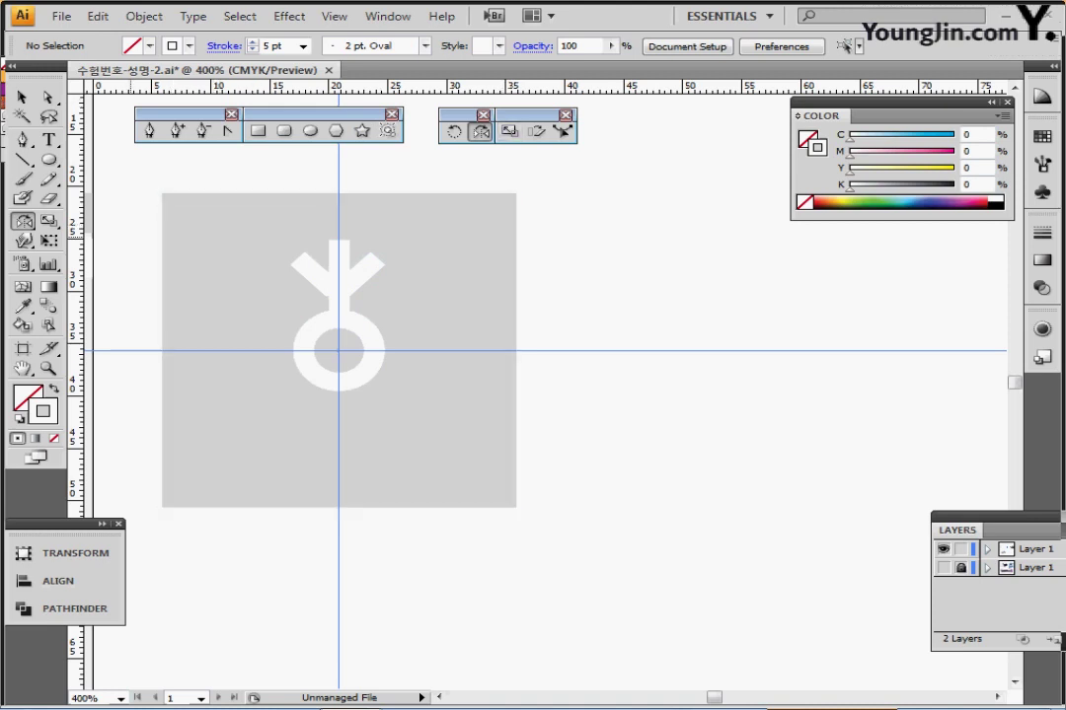
# Convert the strokes of the ring, stem and both branches to outlines, leaving out the grey square.
pyautogui.moveTo(133, 231); pyautogui.dragTo(331, 322)
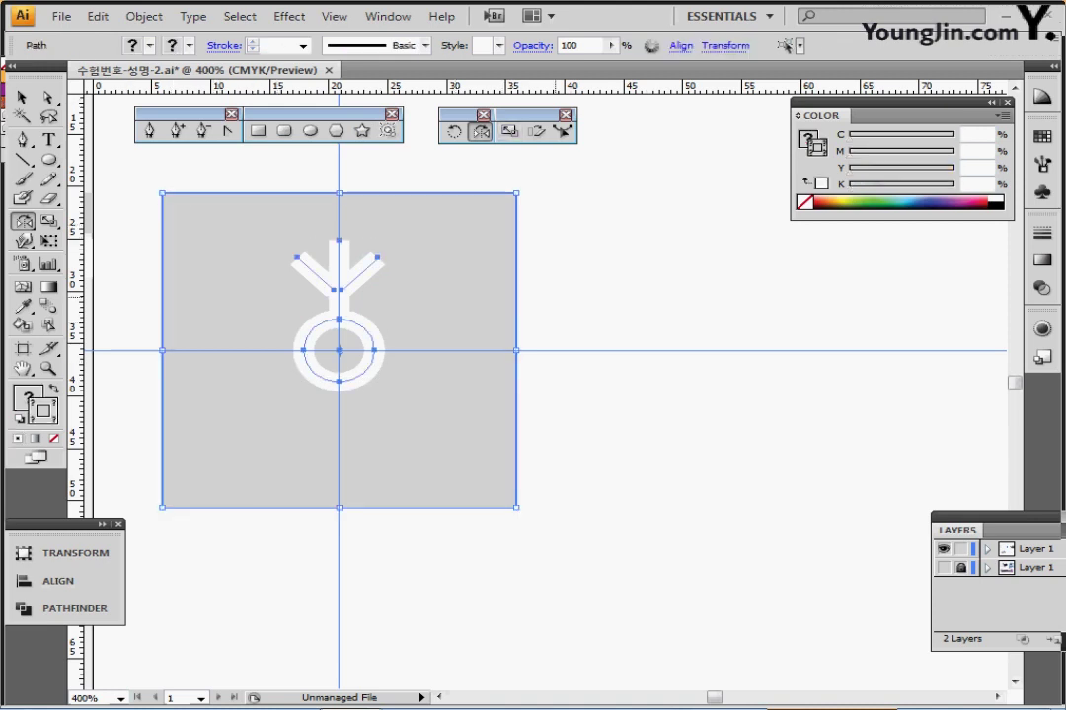
pyautogui.keyDown('ctrl'); pyautogui.keyDown('shift'); pyautogui.click(478, 315); pyautogui.keyUp('shift'); pyautogui.keyUp('ctrl')
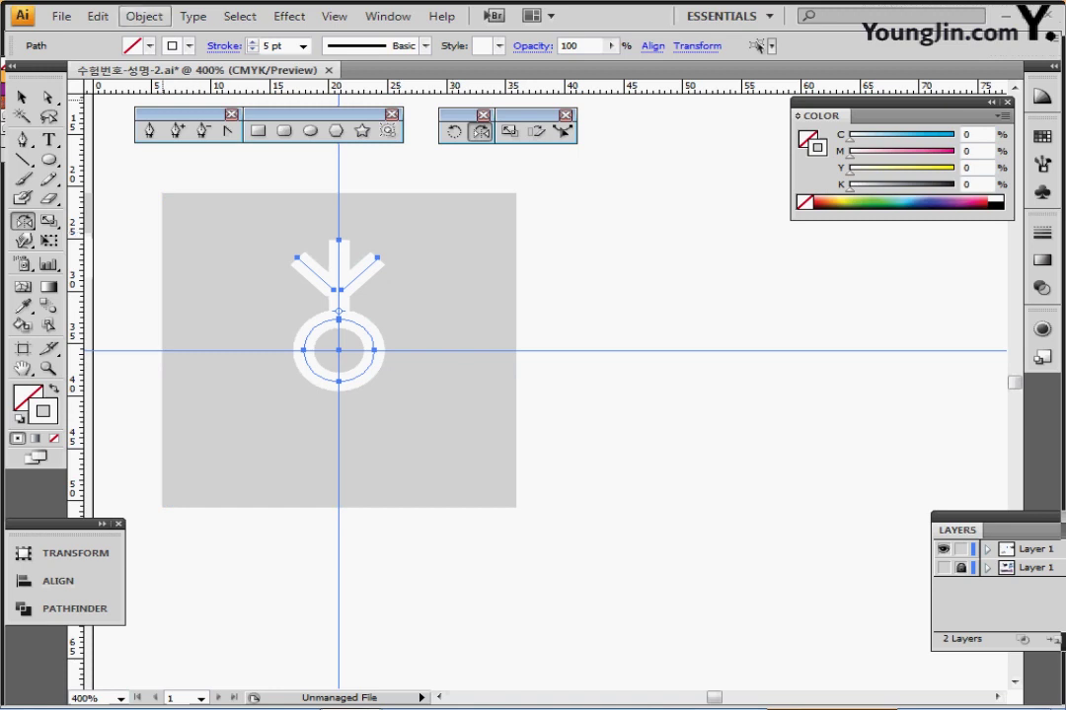
pyautogui.click(144, 16)
pyautogui.moveTo(197, 373)
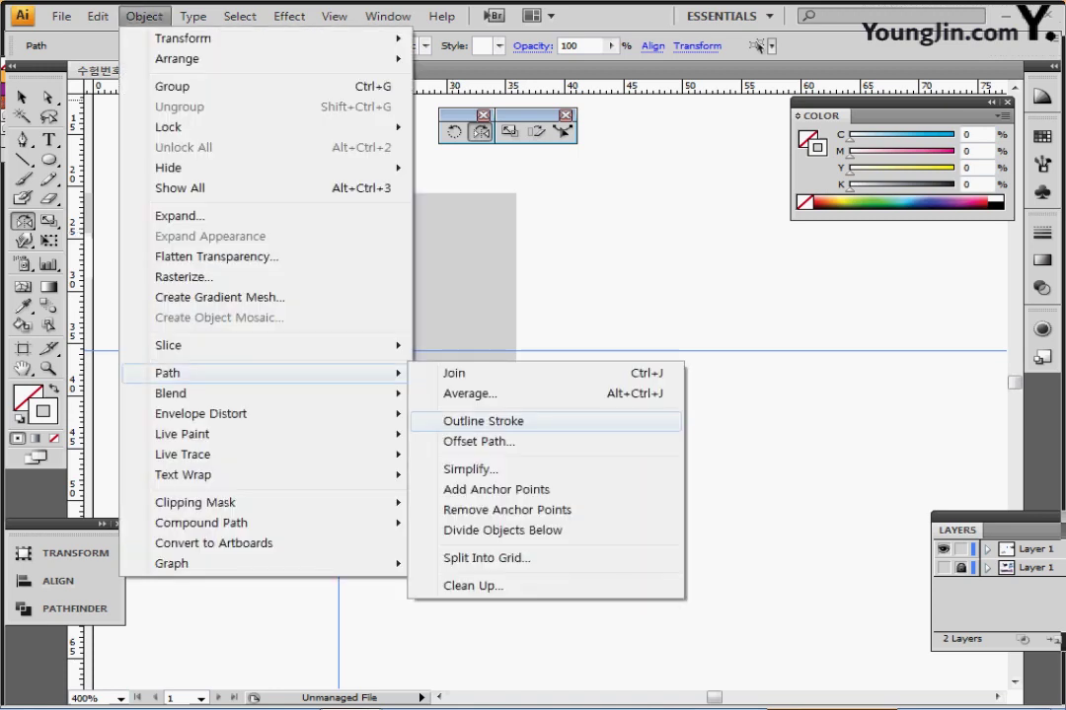
pyautogui.click(483, 422)
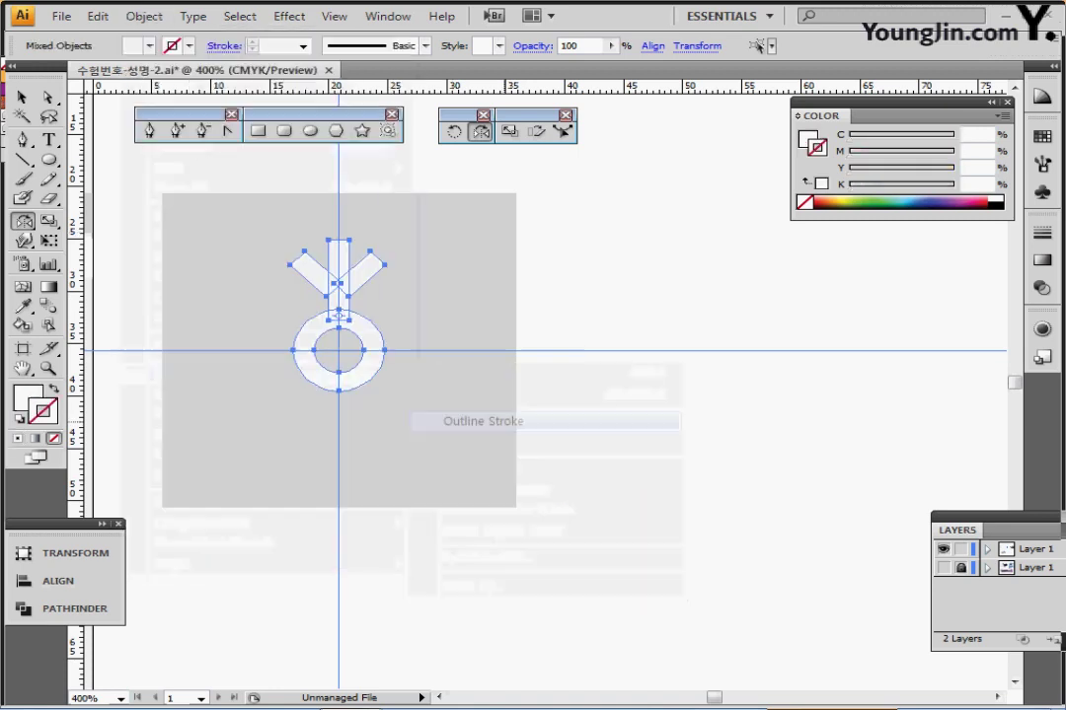
pyautogui.rightClick(484, 375)
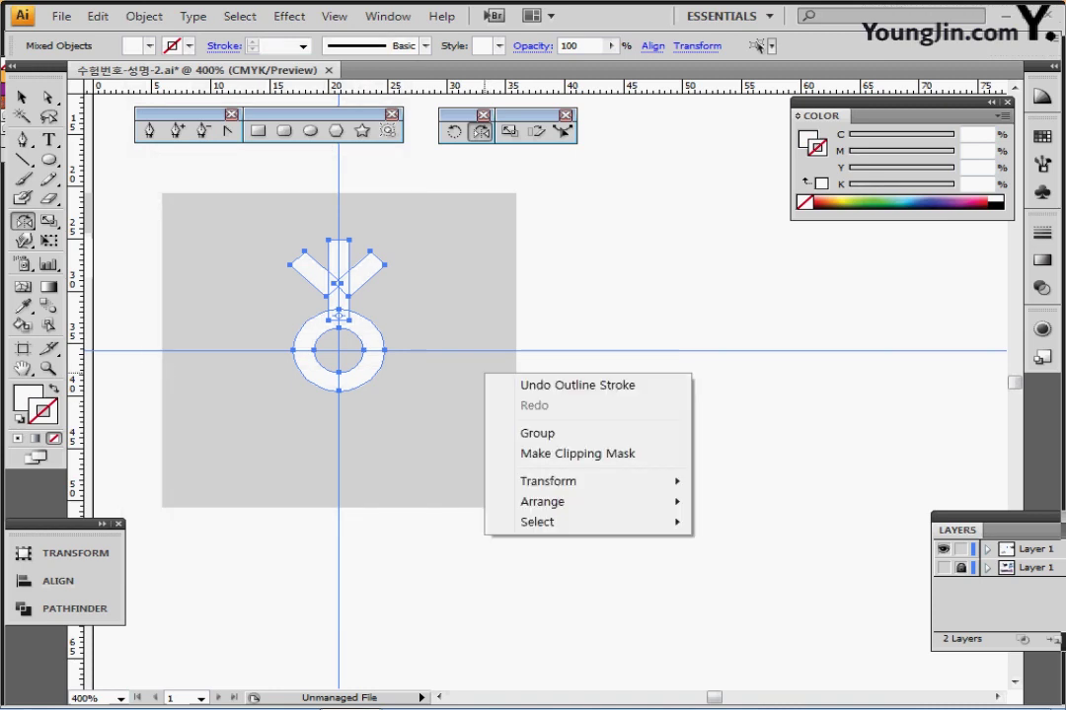
pyautogui.hotkey('ctrl', 'shift', 'a')
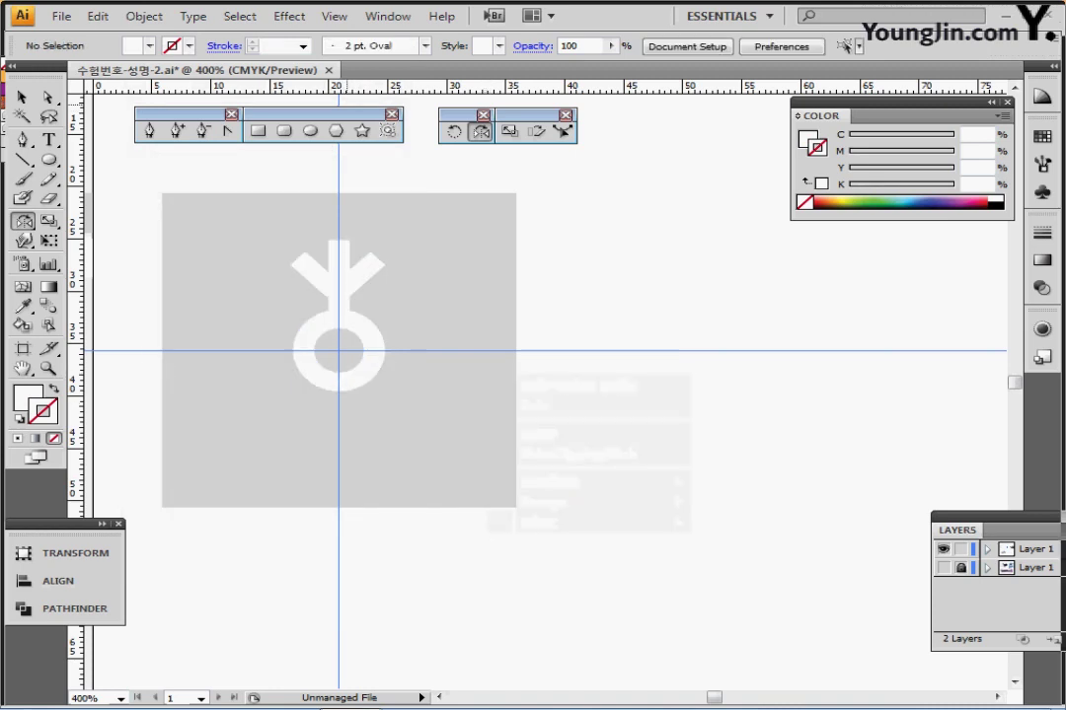
# Draw a white circle about 3.6 mm across on the stem's upper end and nudge it slightly upward.
pyautogui.click(311, 131)
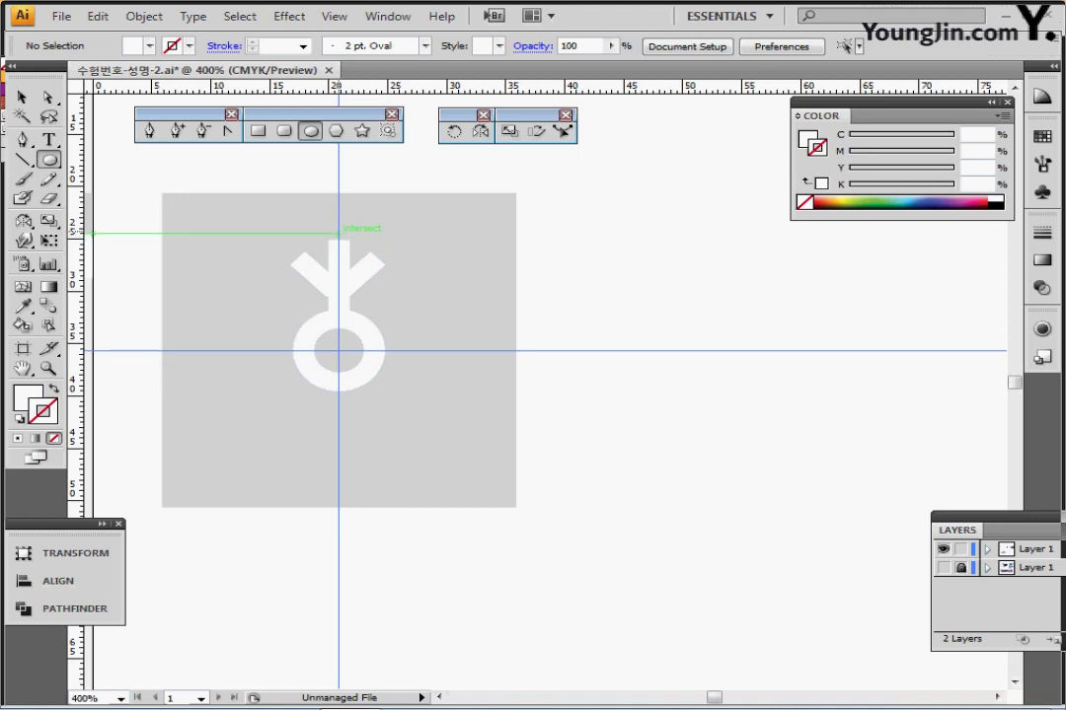
pyautogui.moveTo(339, 233); pyautogui.dragTo(359, 253)
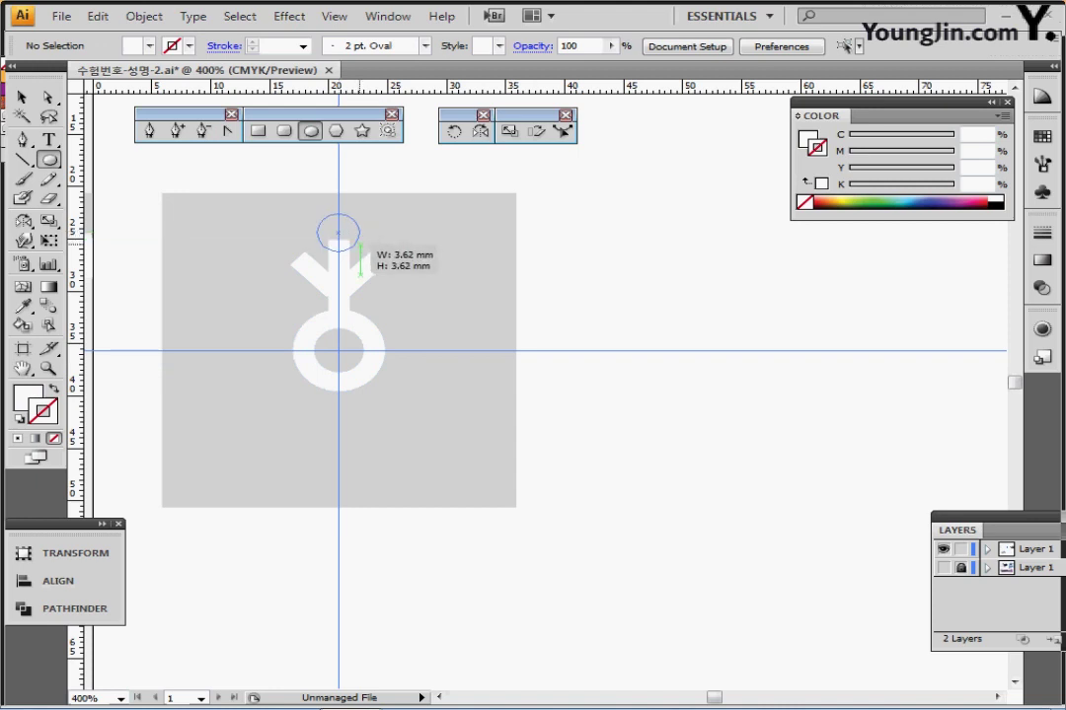
pyautogui.moveTo(360, 254); pyautogui.dragTo(359, 253)
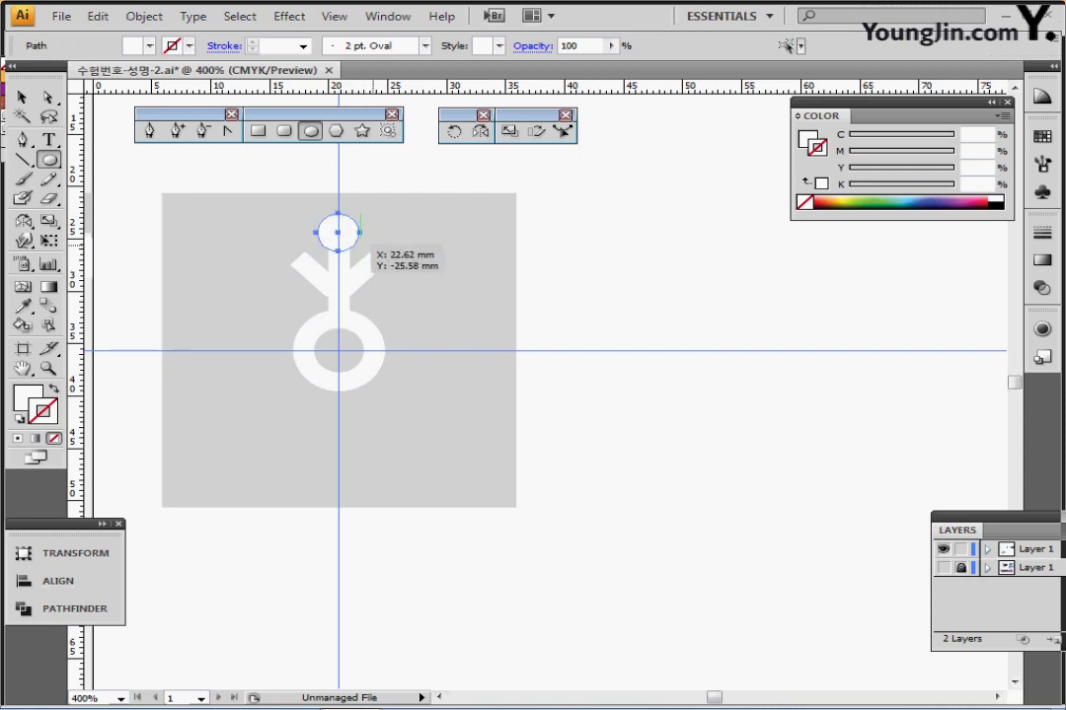
pyautogui.press('Up')
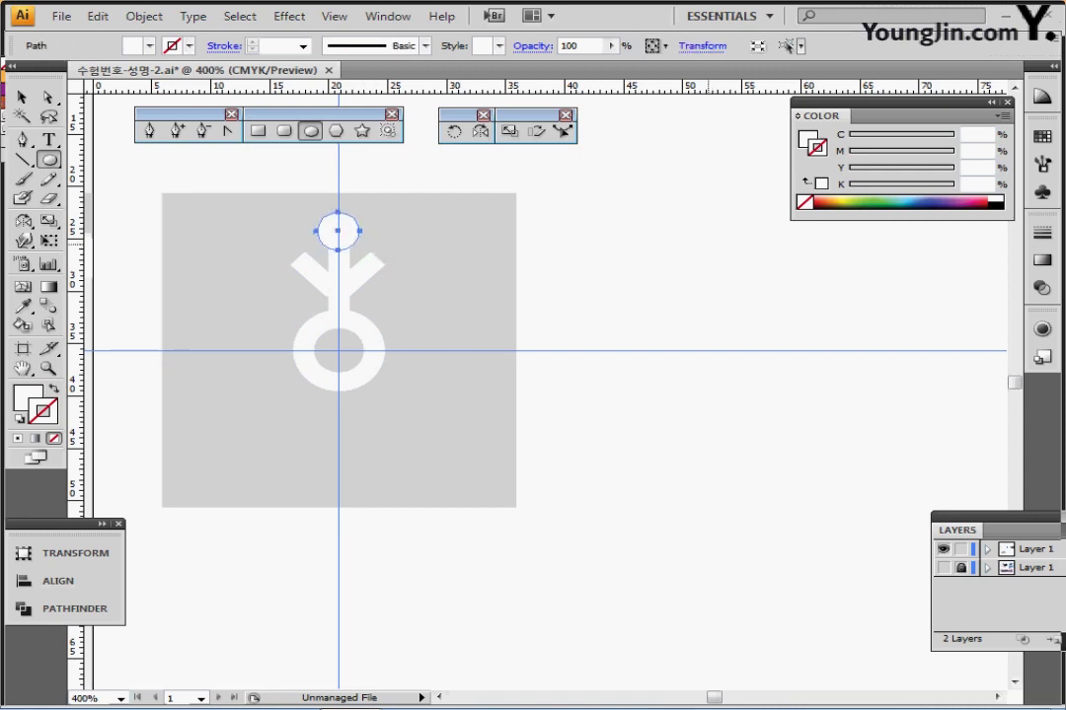
pyautogui.keyDown('ctrl'); pyautogui.click(675, 301); pyautogui.keyUp('ctrl')
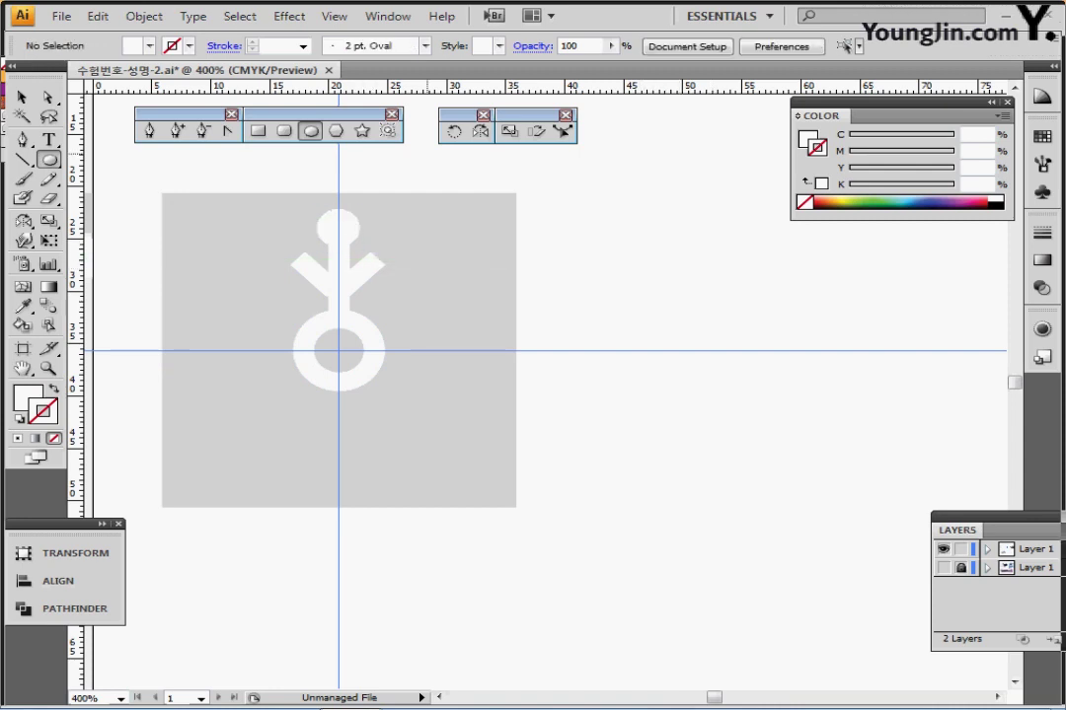
# Rotate a copy of the branched arm with its round tip by 60° around the ring's center, leaving out the ring and square.
pyautogui.hotkey('ctrl', 'a')
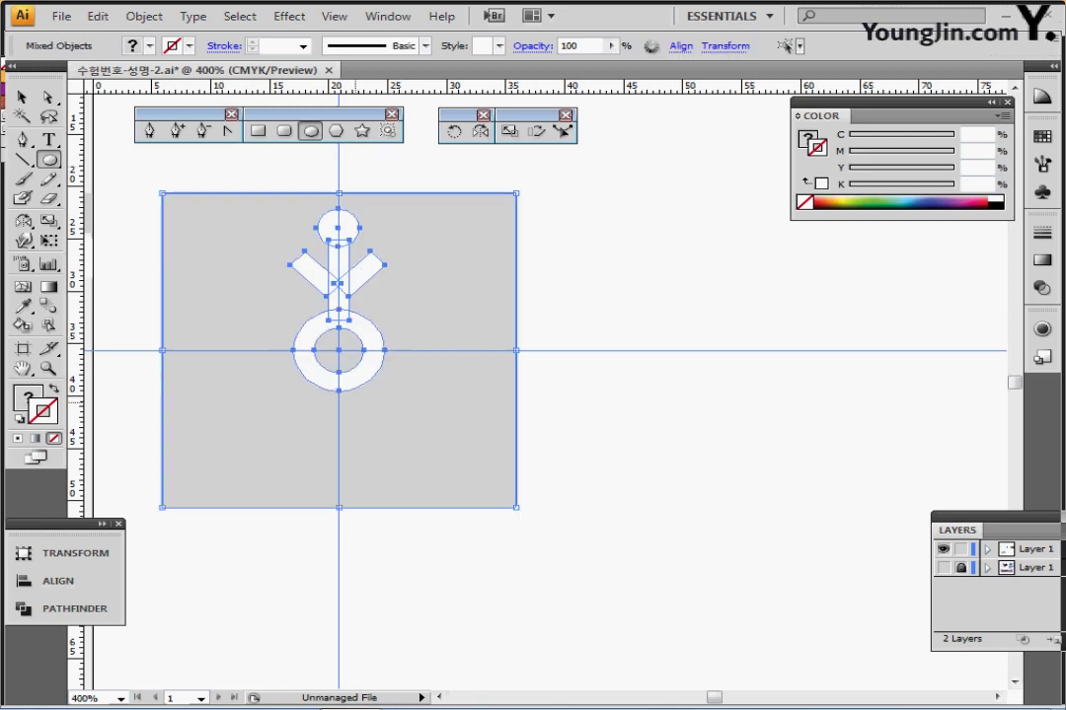
pyautogui.keyDown('ctrl'); pyautogui.keyDown('shift'); pyautogui.click(455, 274); pyautogui.keyUp('shift'); pyautogui.keyUp('ctrl')
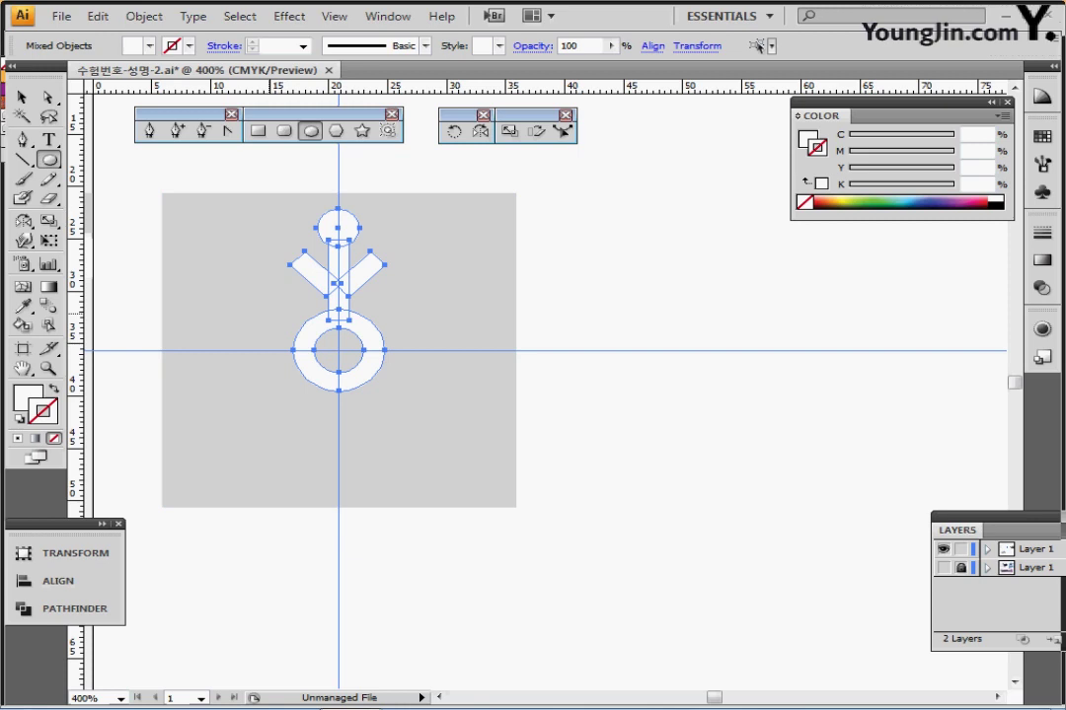
pyautogui.press('ctrl')
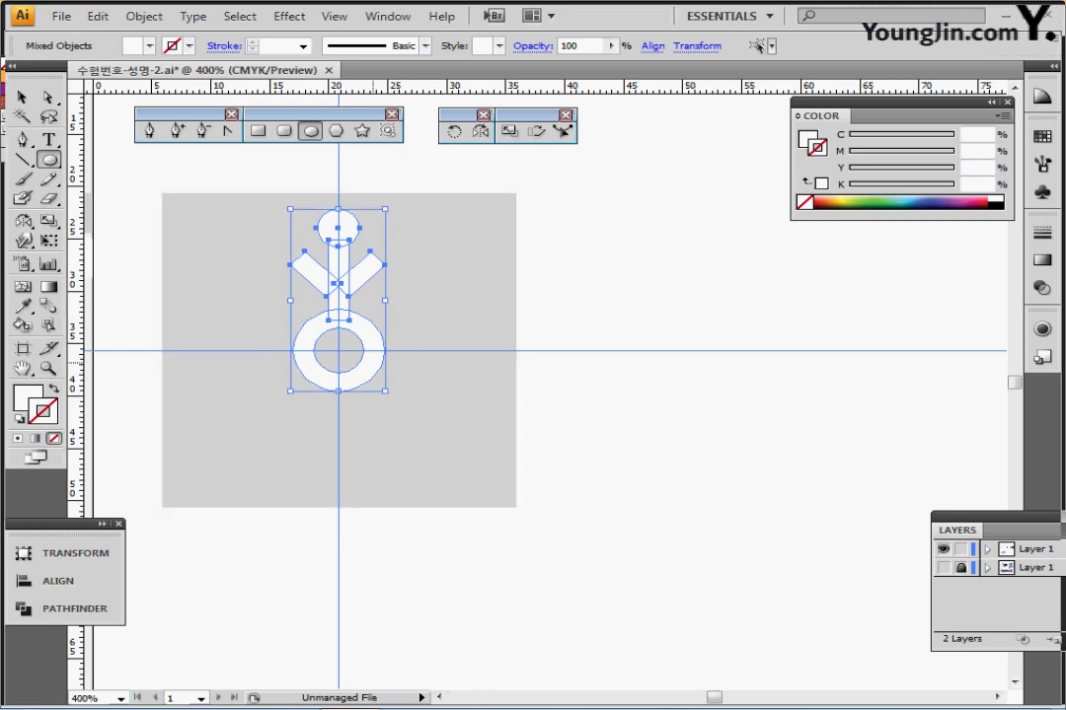
pyautogui.keyDown('ctrl'); pyautogui.keyDown('shift'); pyautogui.click(373, 362); pyautogui.keyUp('shift'); pyautogui.keyUp('ctrl')
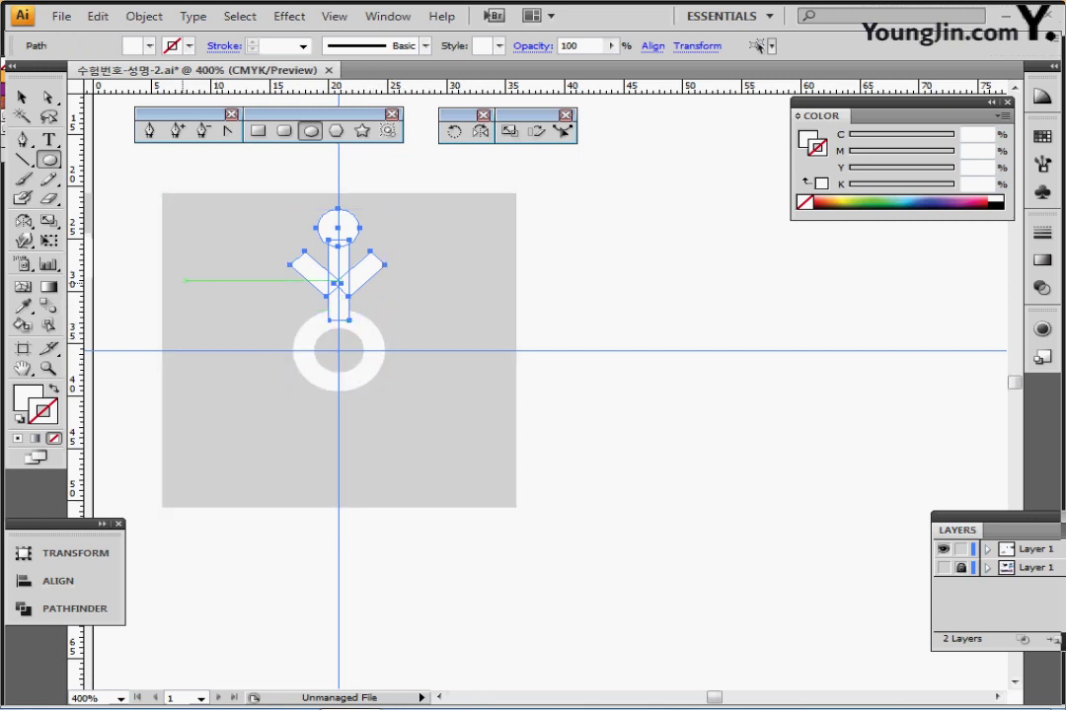
pyautogui.press('r')
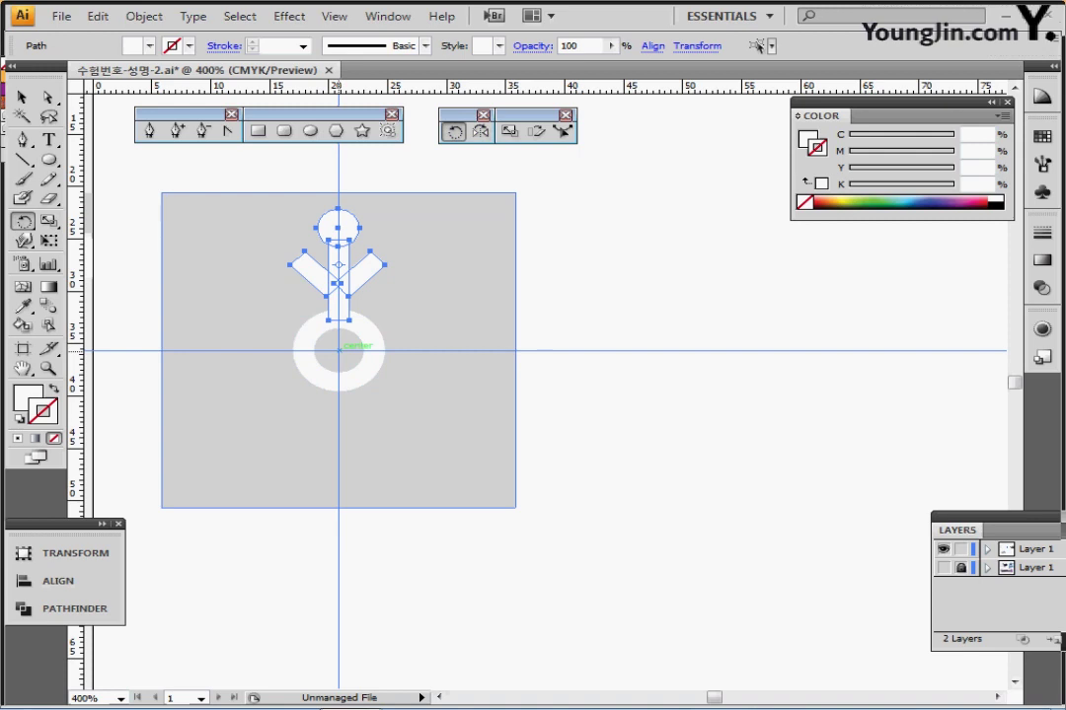
pyautogui.keyDown('alt'); pyautogui.click(338, 348); pyautogui.keyUp('alt')
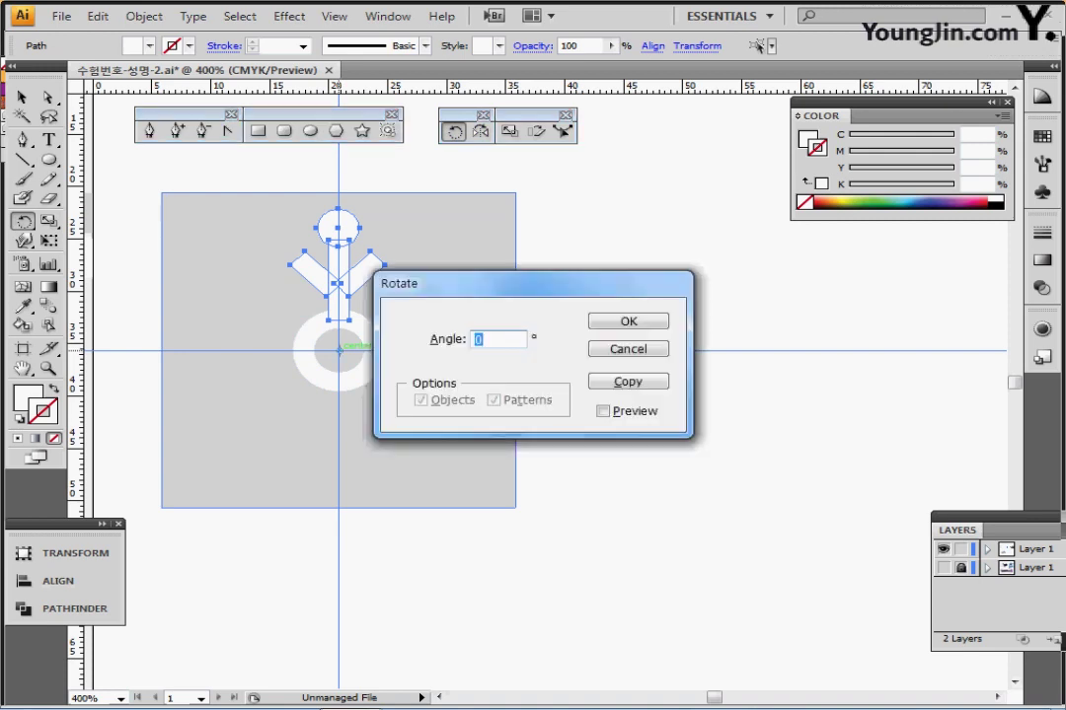
pyautogui.moveTo(513, 284); pyautogui.dragTo(629, 286)
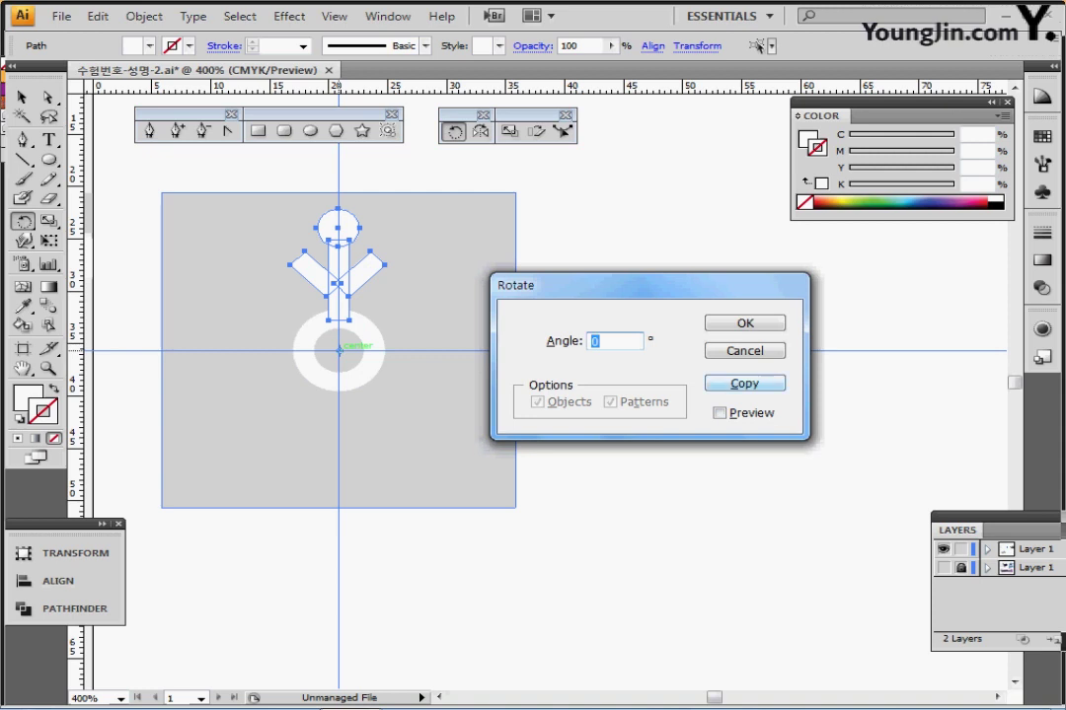
pyautogui.write('60')
pyautogui.click(745, 382)
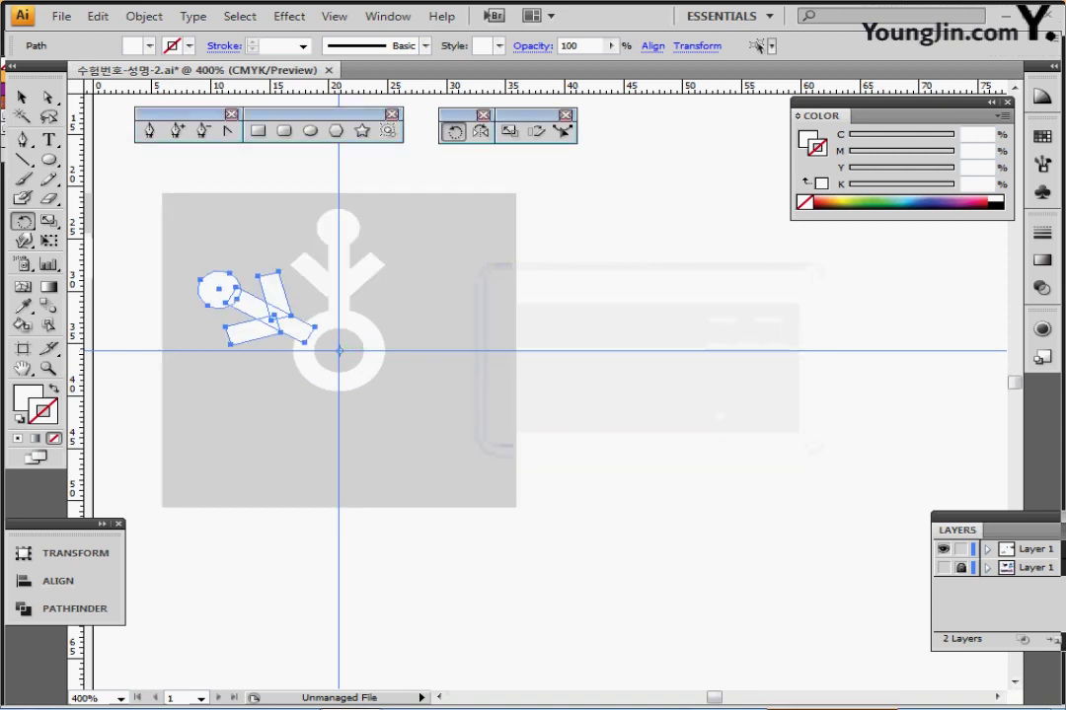
# Repeat the rotated arm copy four more times to complete a six-armed snowflake.
pyautogui.hotkey('ctrl', 'd')
pyautogui.hotkey('ctrl', 'd')
pyautogui.hotkey('ctrl', 'd')
pyautogui.hotkey('ctrl', 'd')
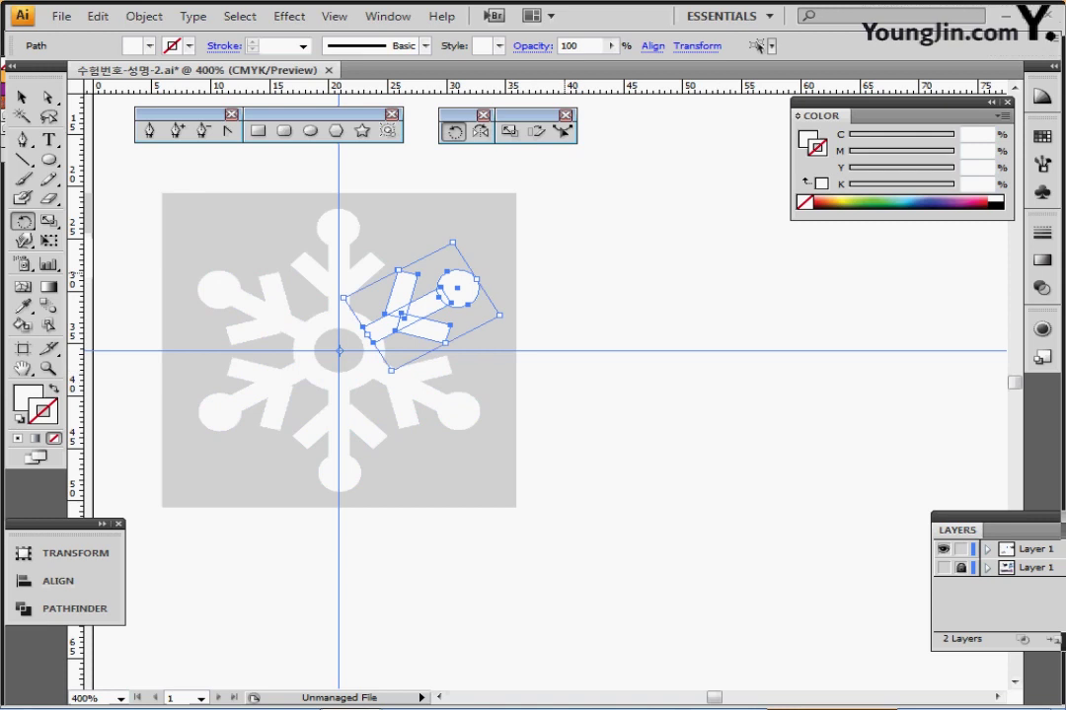
# Unite the ring and all six arms into one snowflake shape, leaving out the grey square.
pyautogui.hotkey('ctrl', 'a')
pyautogui.moveTo(134, 197); pyautogui.dragTo(520, 531)
pyautogui.moveTo(531, 193); pyautogui.dragTo(471, 223)
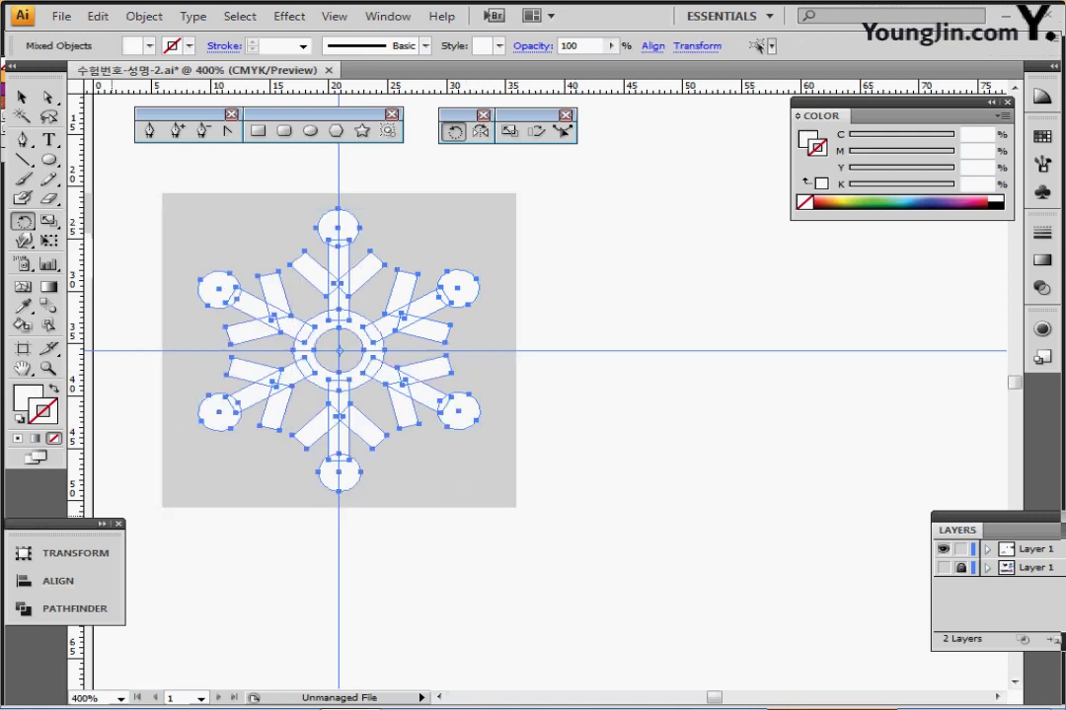
pyautogui.click(103, 525)
pyautogui.click(148, 537)
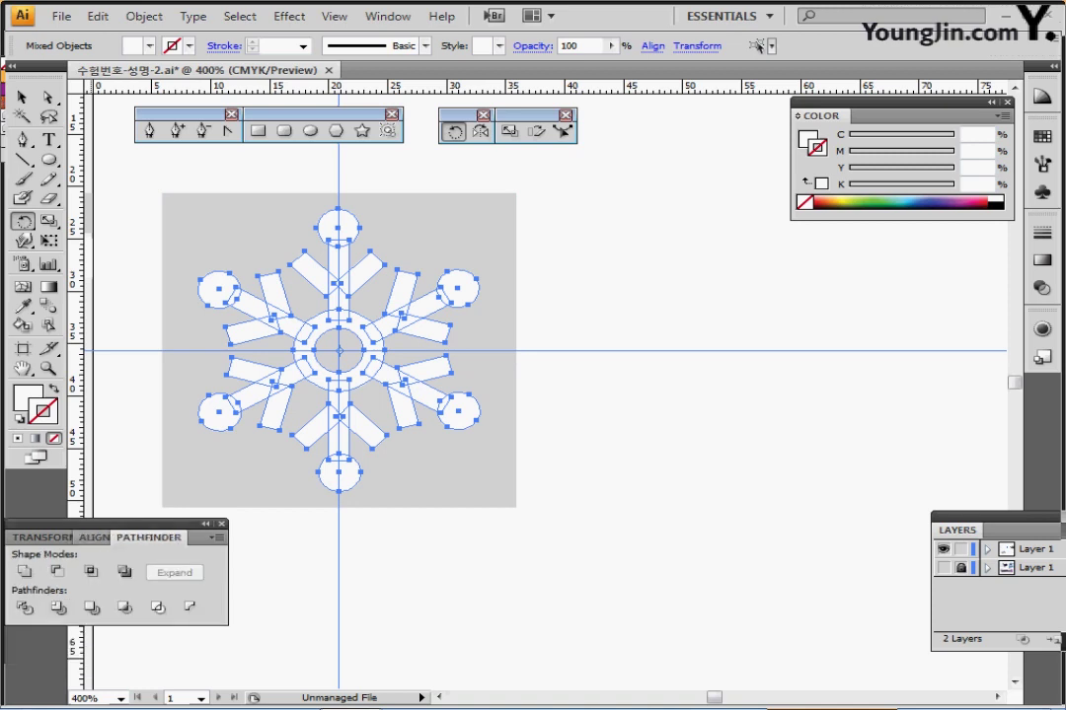
pyautogui.click(25, 571)
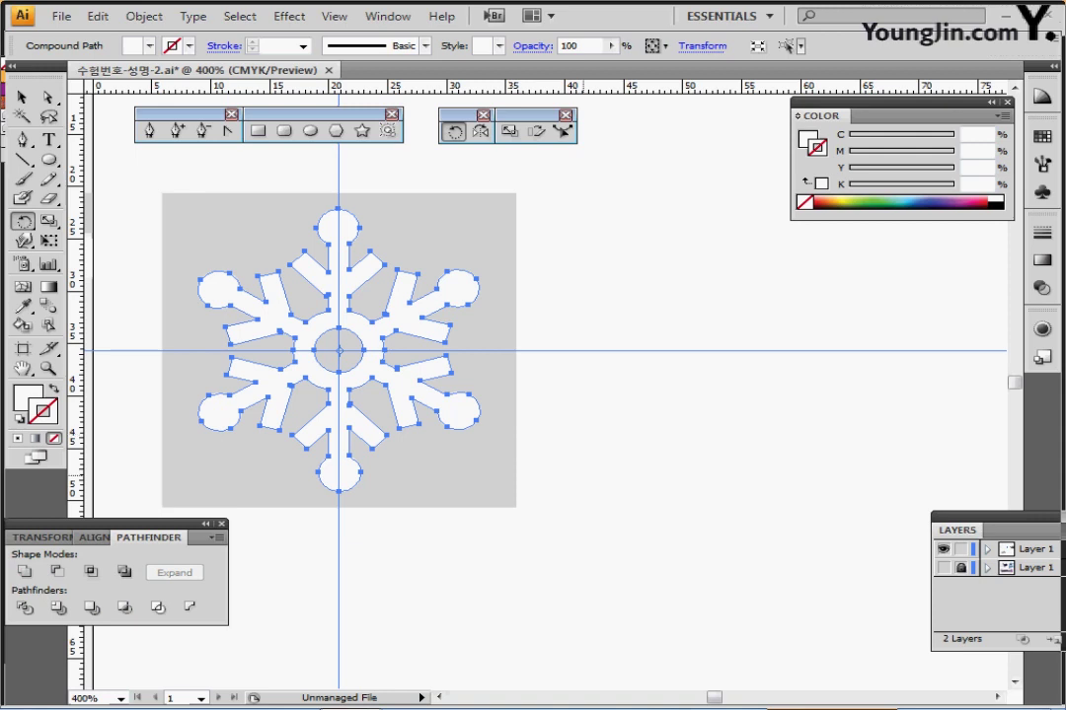
pyautogui.hotkey('shift', 'ctrl', 'b')
pyautogui.keyDown('ctrl'); pyautogui.click(583, 197); pyautogui.keyUp('ctrl')
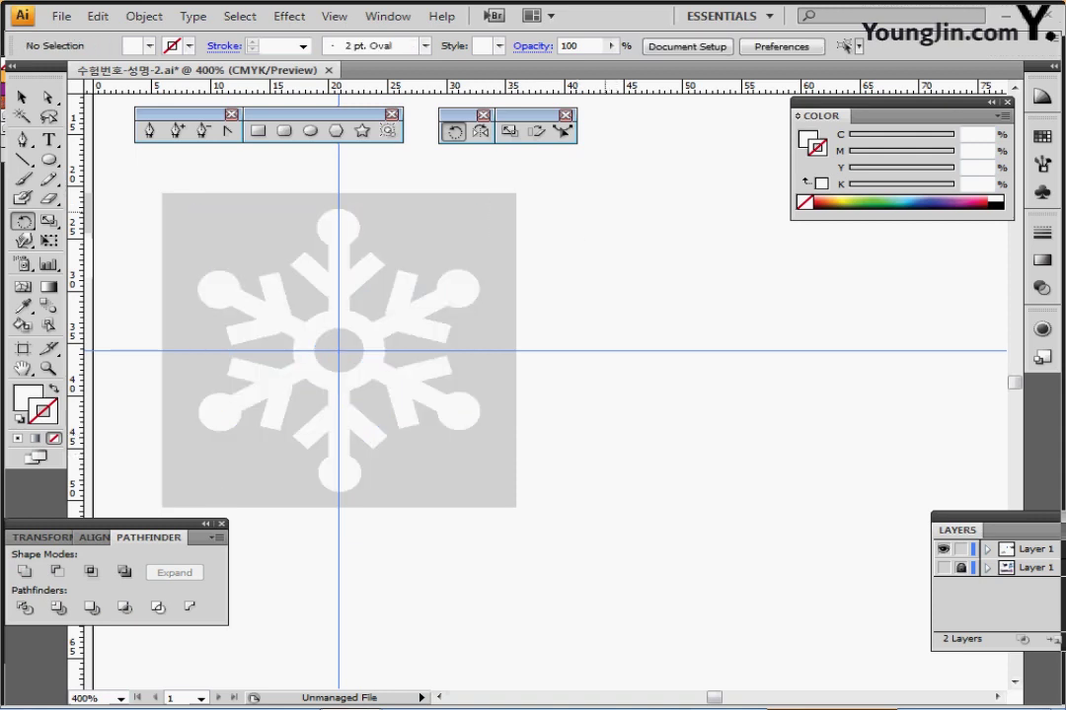
# Remove the grey square's fill and define the square with the snowflake as a pattern swatch named 눈.
pyautogui.moveTo(583, 197); pyautogui.dragTo(488, 239)
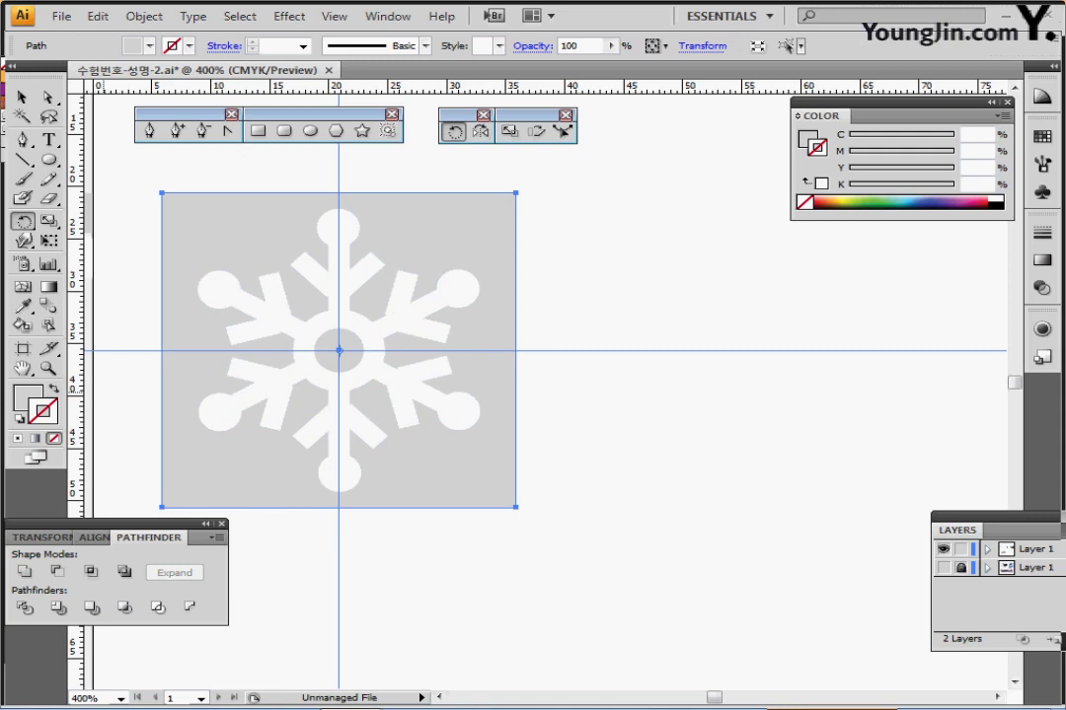
pyautogui.press('/')
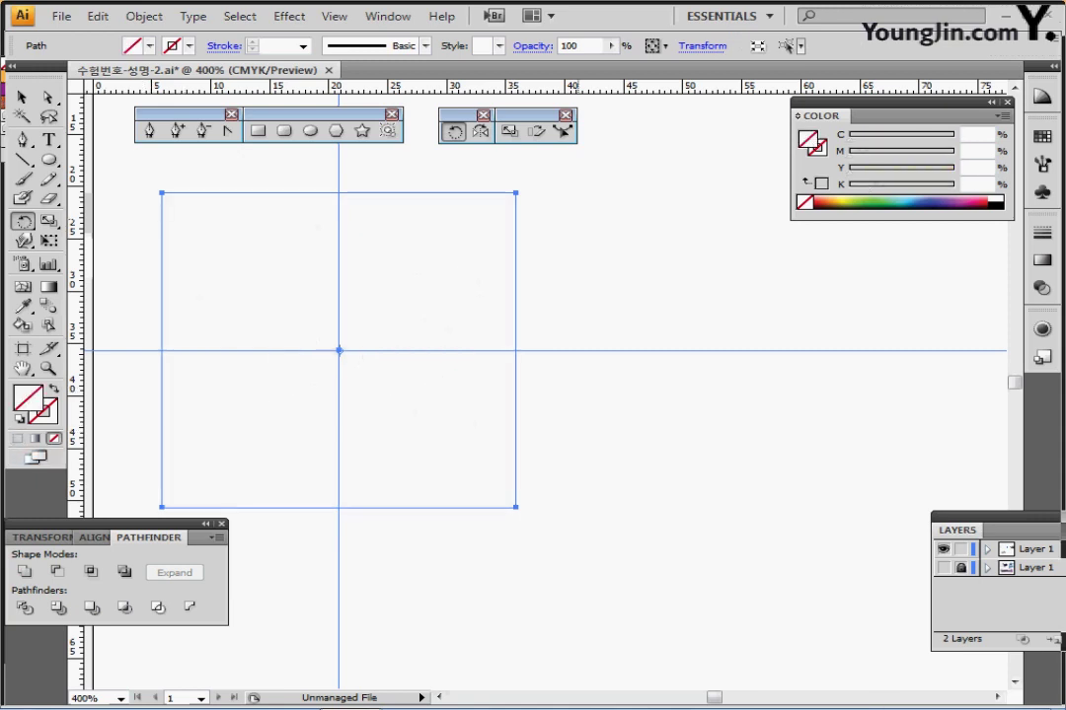
pyautogui.moveTo(594, 192); pyautogui.dragTo(220, 453)
pyautogui.hotkey('ctrl', 'a')
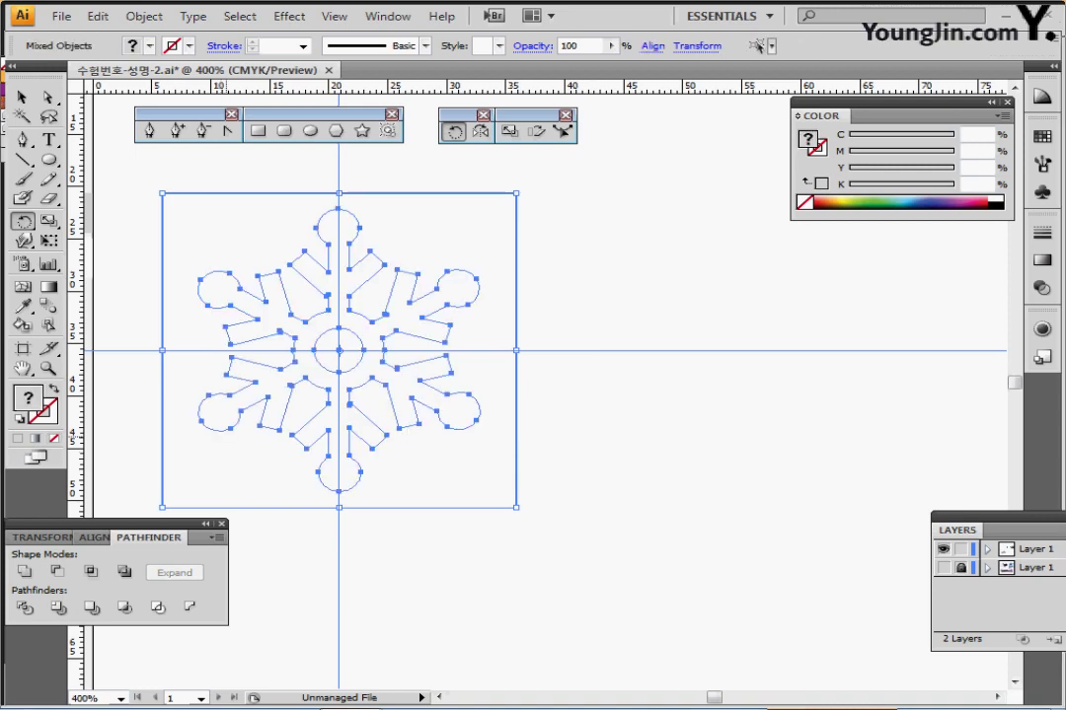
pyautogui.click(98, 16)
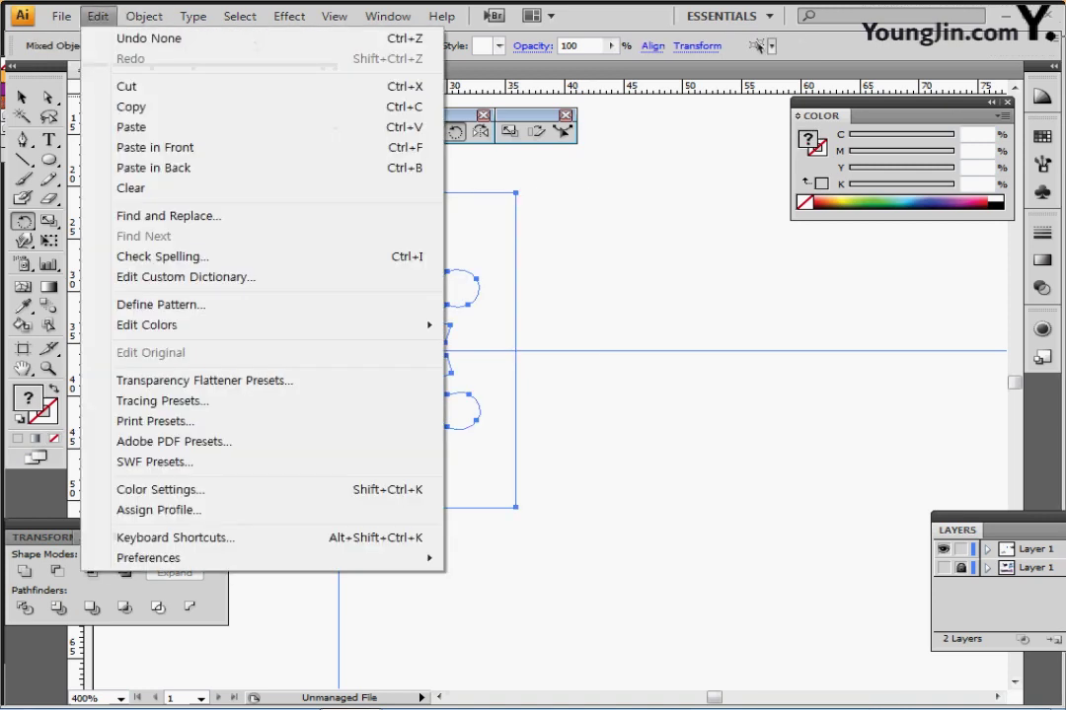
pyautogui.click(160, 304)
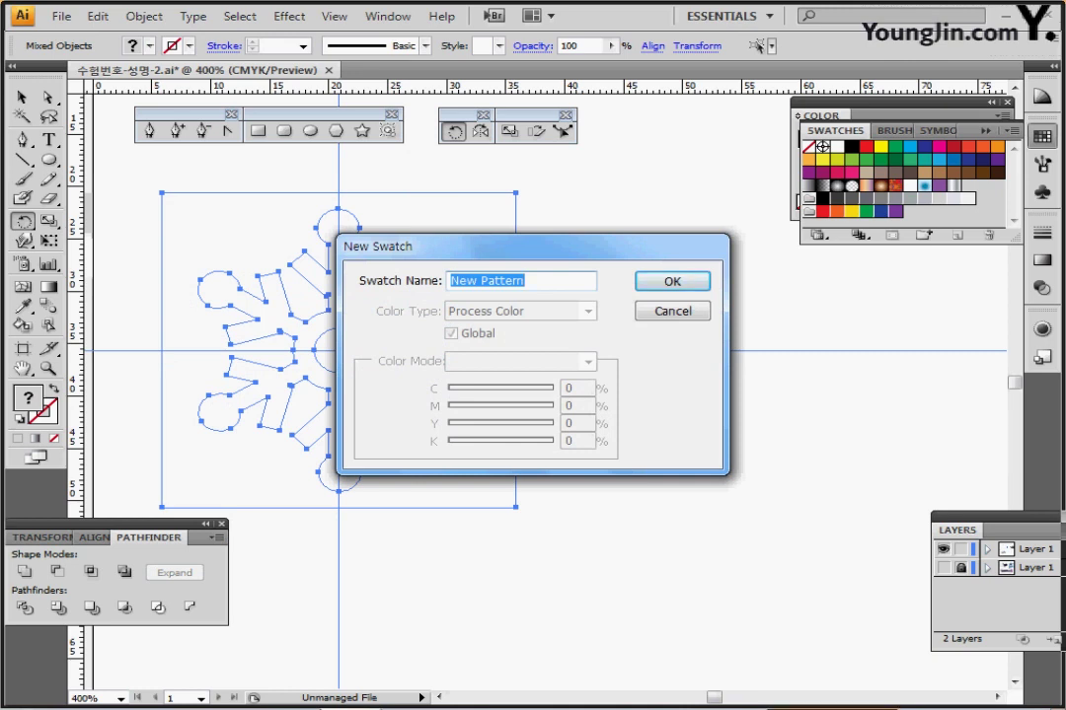
pyautogui.write('눈')
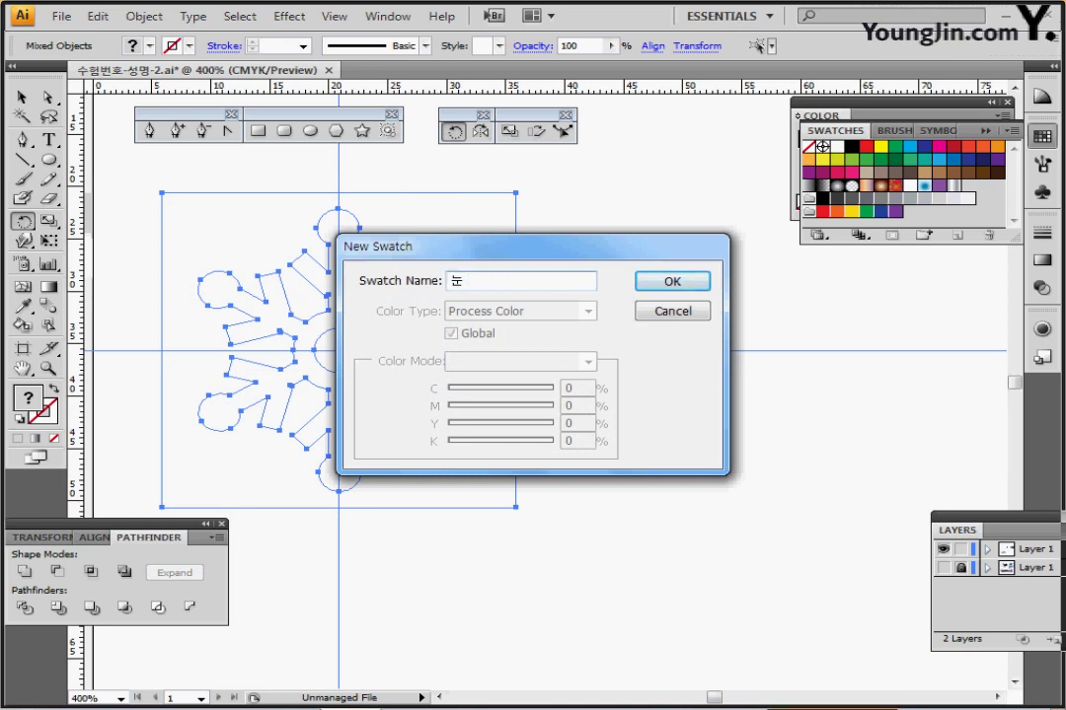
pyautogui.press('Return')
pyautogui.press('Return')
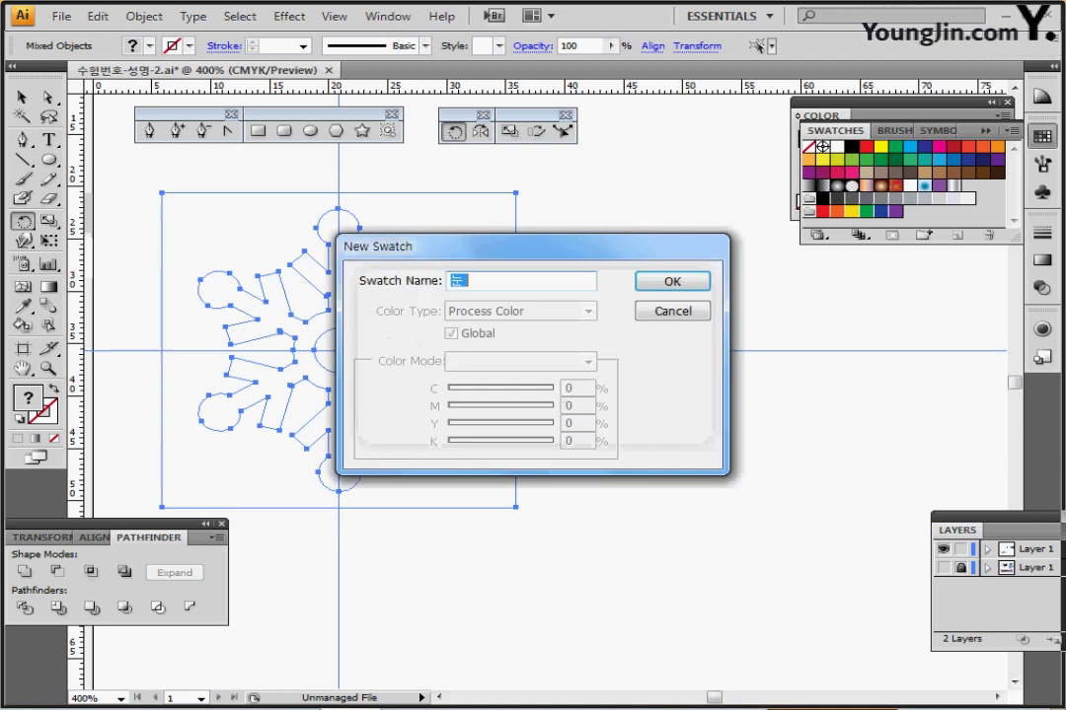
pyautogui.press('BackSpace')
pyautogui.write('눈')
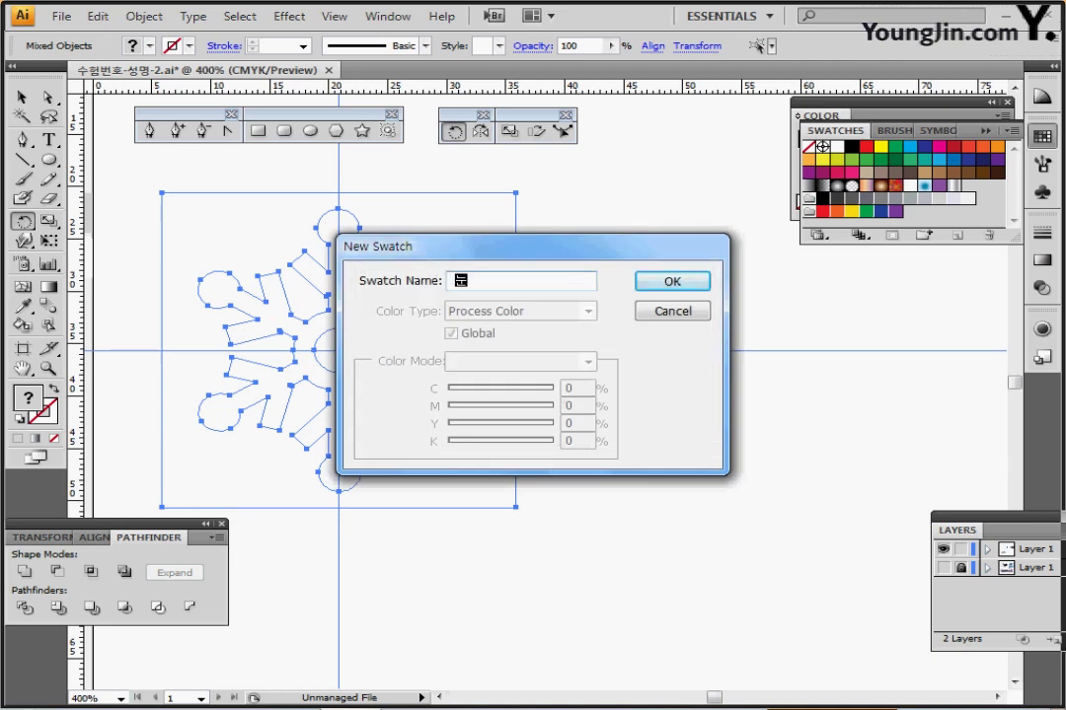
pyautogui.press('Return')
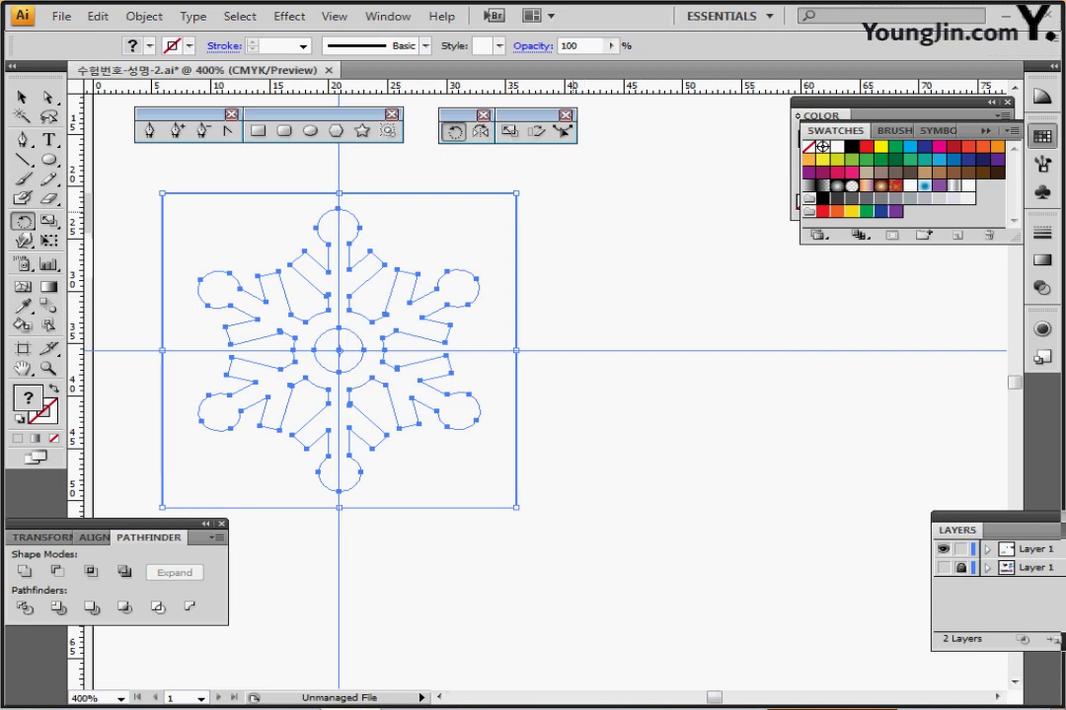
# Refill the unfilled square behind the snowflake with grey, sampled from the grey color block beside the artboard.
pyautogui.press('Delete')
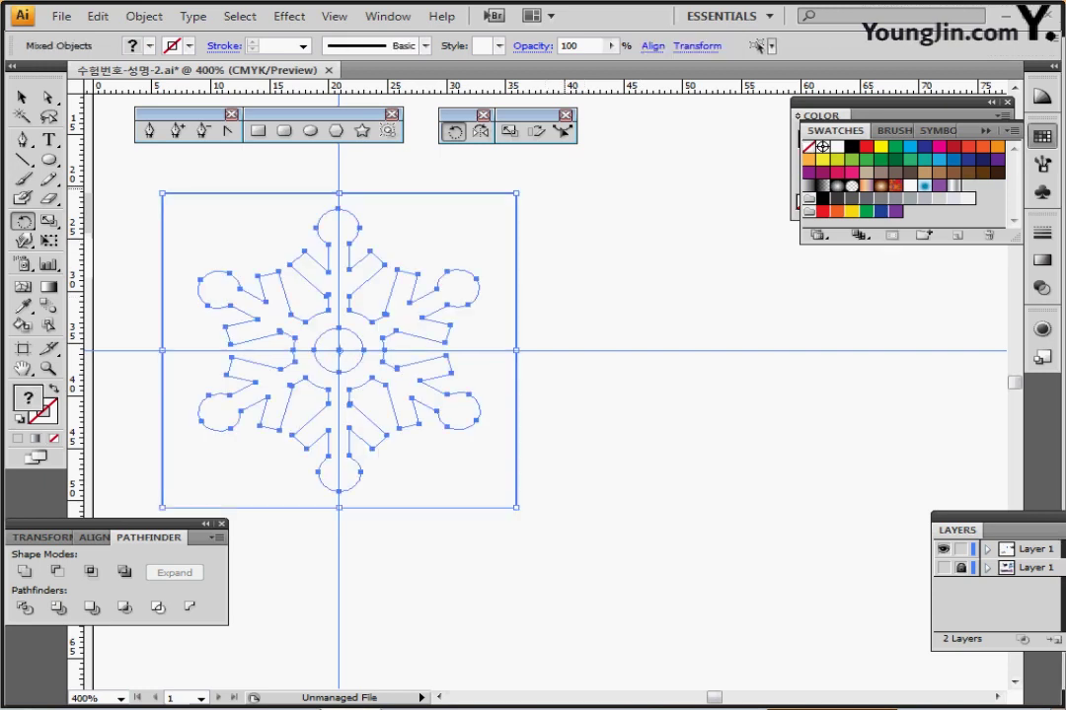
pyautogui.press('Delete')
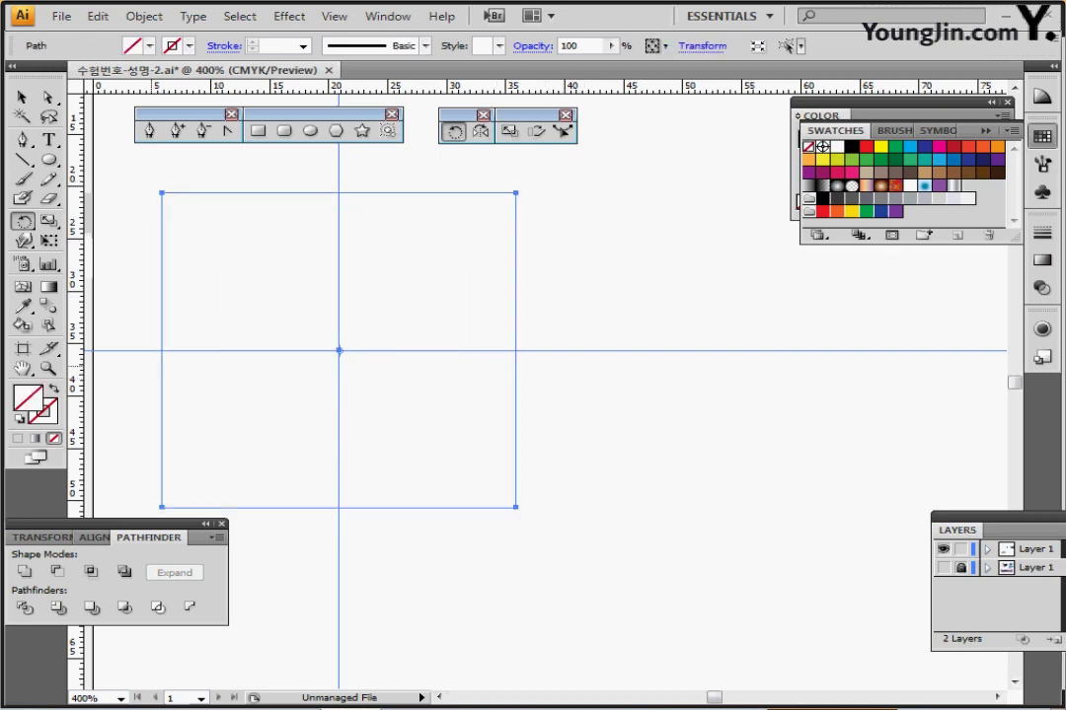
pyautogui.moveTo(163, 332); pyautogui.dragTo(273, 346)
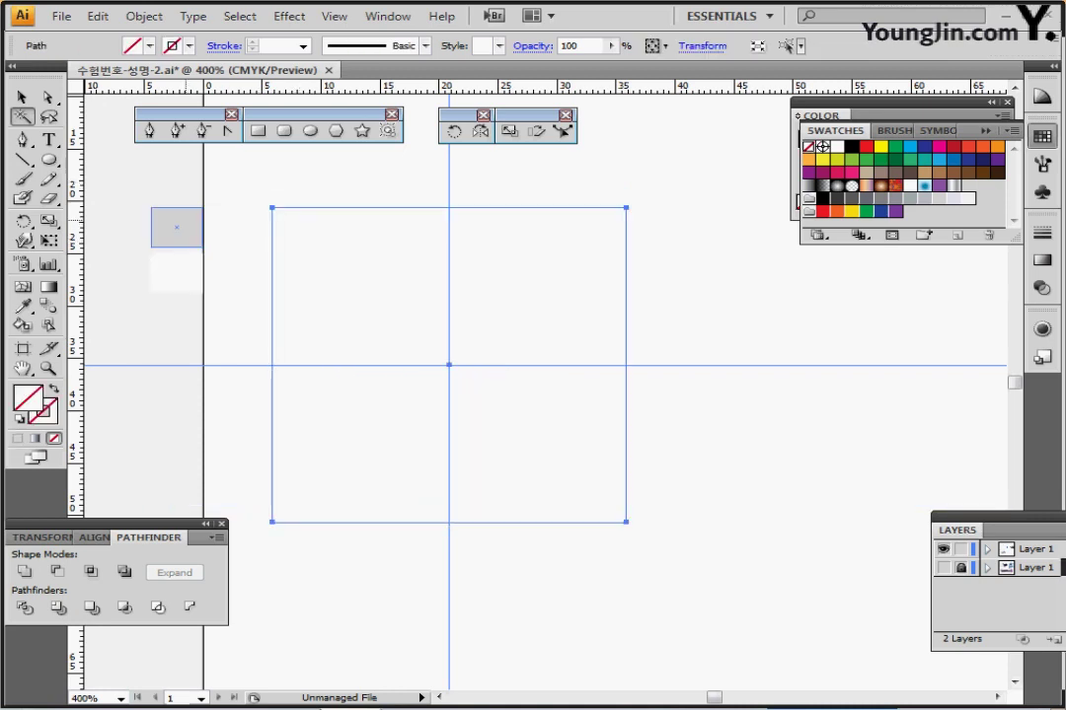
pyautogui.press('i')
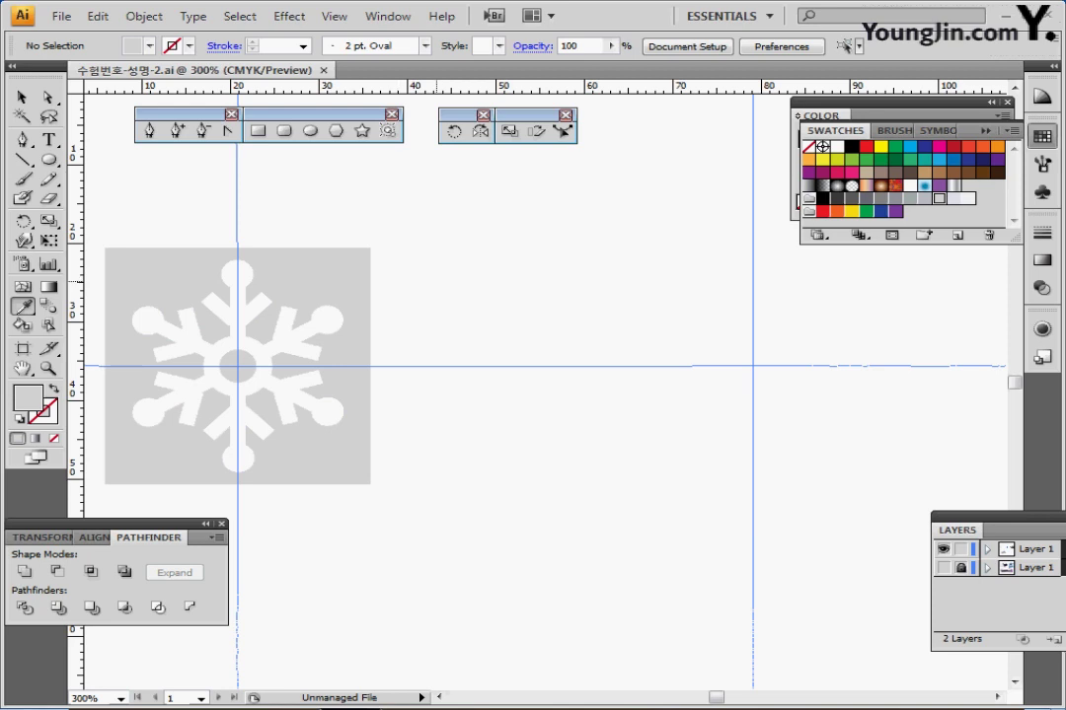
# Show the hidden snowboarder outlines and fill the main body silhouette with black.
pyautogui.hotkey('ctrl', 'alt', '3')
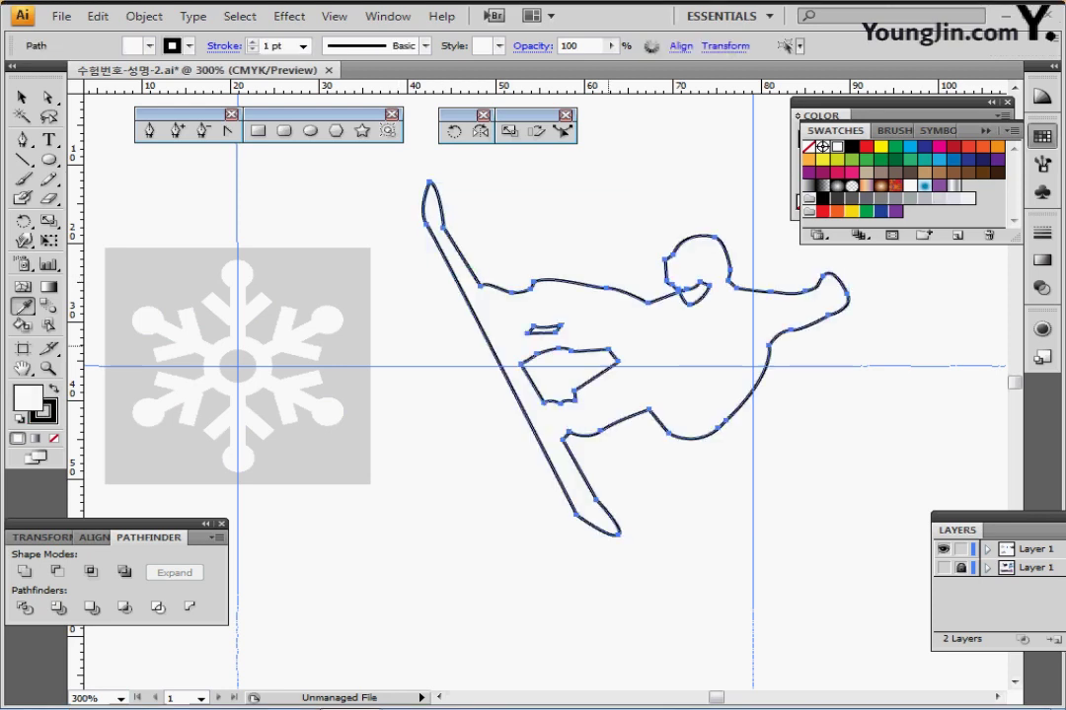
pyautogui.moveTo(606, 267); pyautogui.dragTo(473, 285)
pyautogui.hotkey('ctrl', 'shift', 'a')
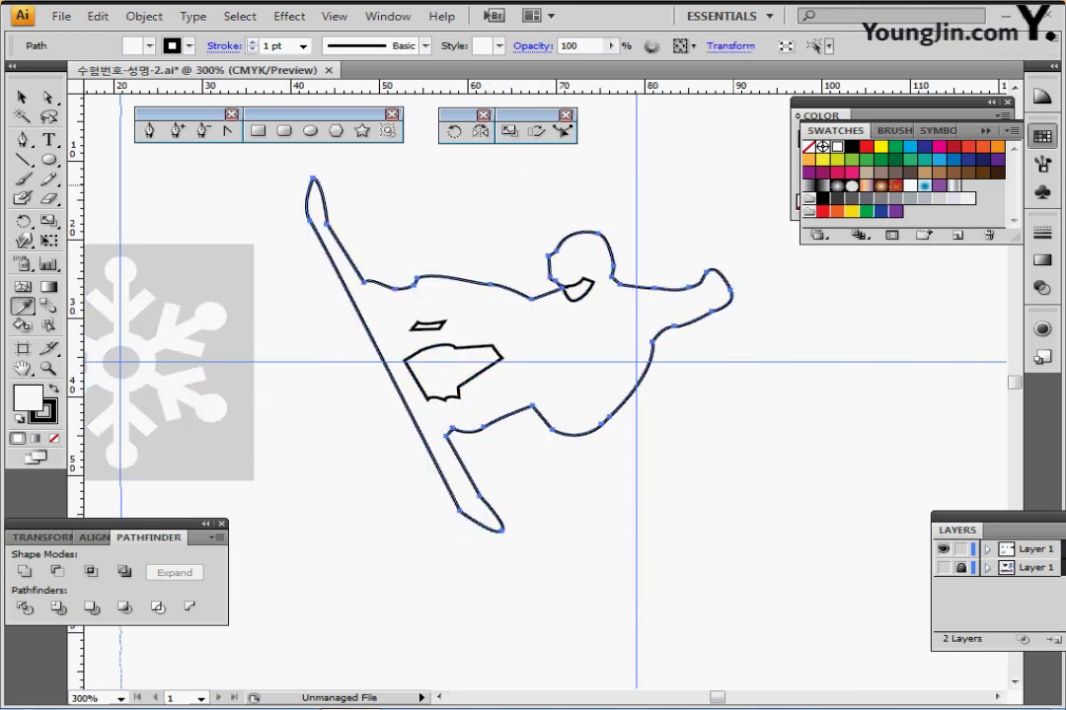
pyautogui.click(851, 147)
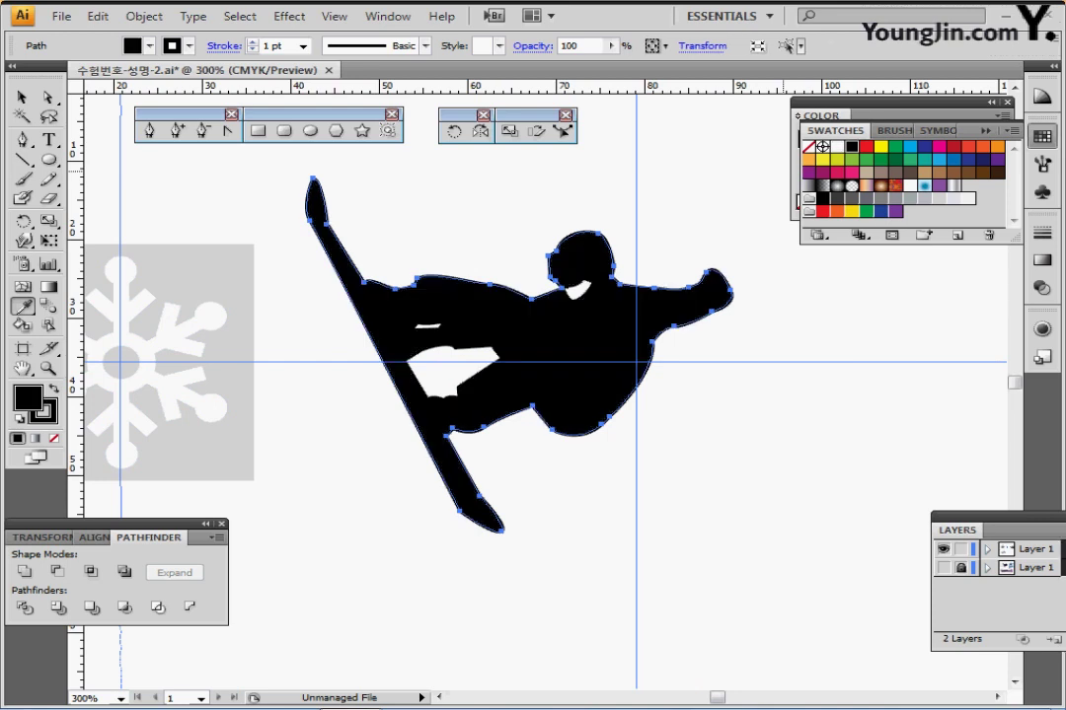
pyautogui.keyDown('ctrl'); pyautogui.click(510, 212); pyautogui.keyUp('ctrl')
# Fill the three small inner shapes on the snowboarder's legs and neck with yellow.
pyautogui.keyDown('ctrl'); pyautogui.click(421, 327); pyautogui.keyUp('ctrl')
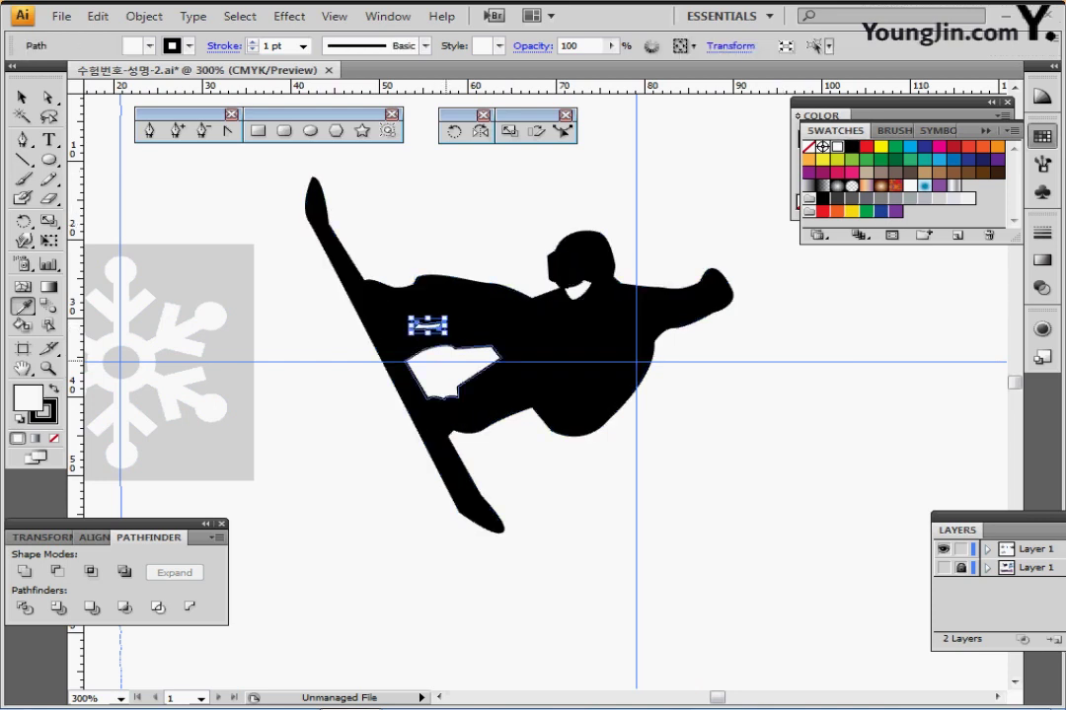
pyautogui.keyDown('ctrl'); pyautogui.keyDown('shift'); pyautogui.click(446, 367); pyautogui.keyUp('shift'); pyautogui.keyUp('ctrl')
pyautogui.keyDown('ctrl'); pyautogui.keyDown('shift'); pyautogui.click(577, 291); pyautogui.keyUp('shift'); pyautogui.keyUp('ctrl')
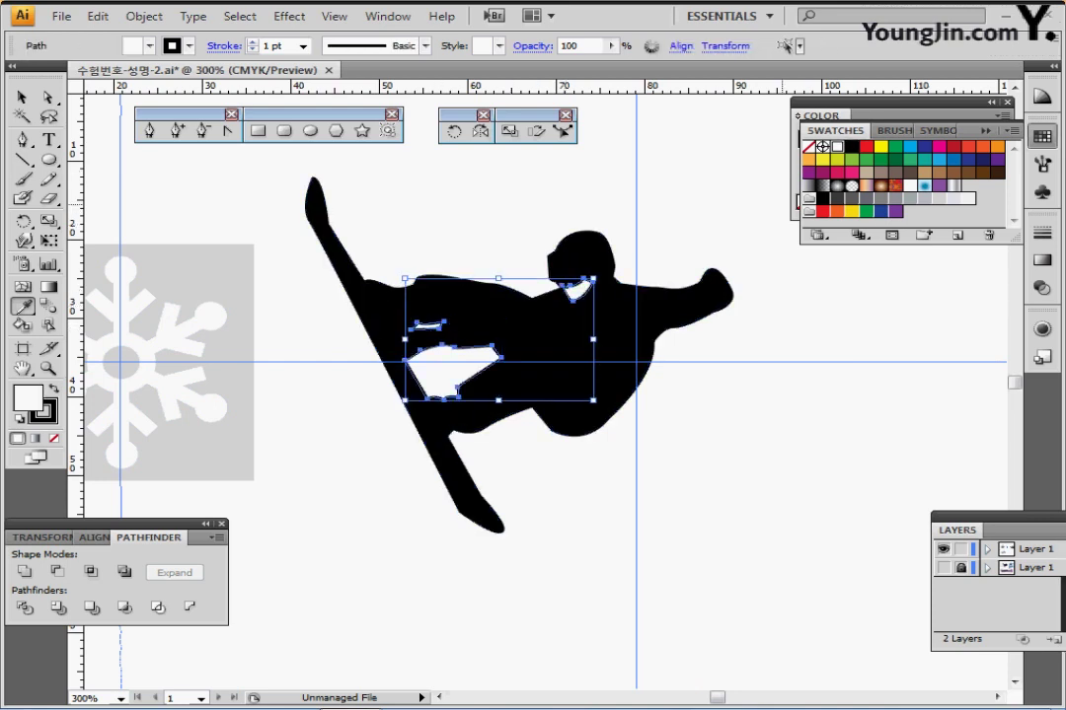
pyautogui.click(881, 146)
pyautogui.hotkey('ctrl', 'shift', 'a')
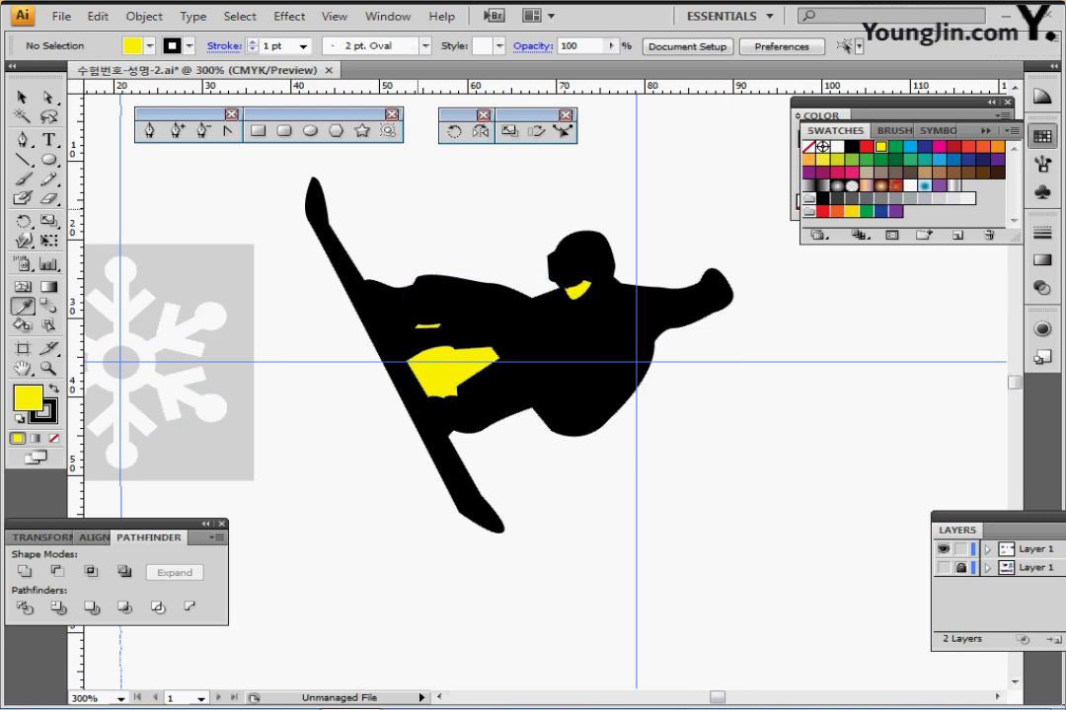
# Subtract the three inner shapes from the snowboarder silhouette and apply the dark navy fill without stroke sampled from the block above the artboard.
pyautogui.moveTo(328, 165); pyautogui.dragTo(508, 393)
pyautogui.click(59, 570)
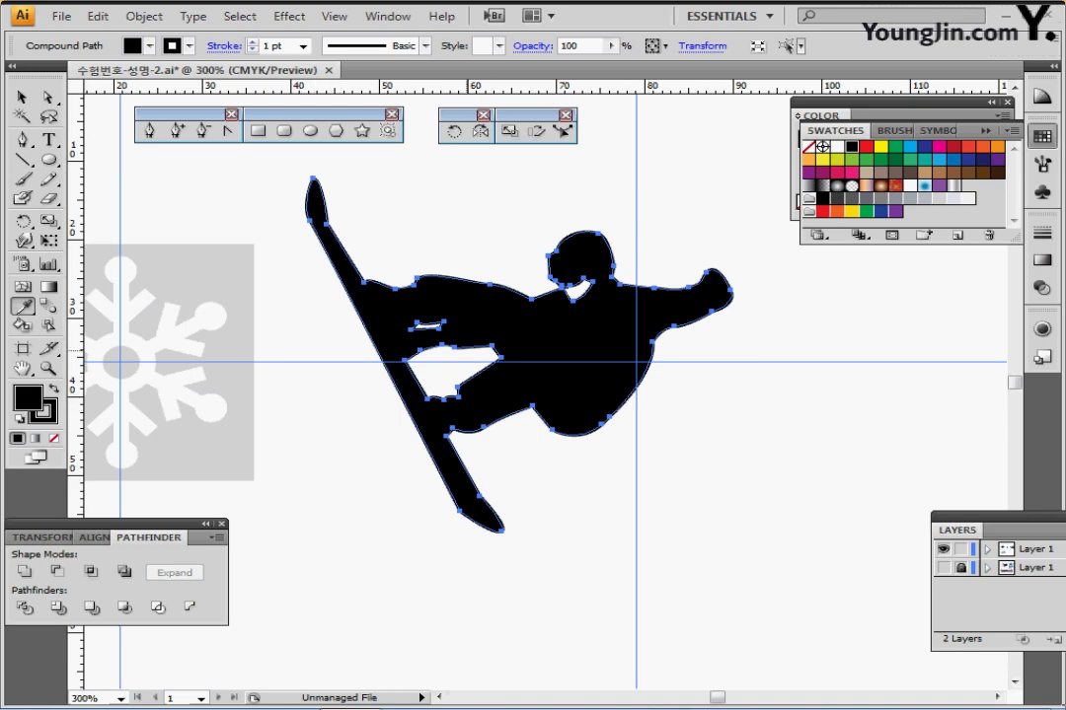
pyautogui.hotkey('ctrl', '-')
pyautogui.moveTo(487, 295); pyautogui.dragTo(421, 319)
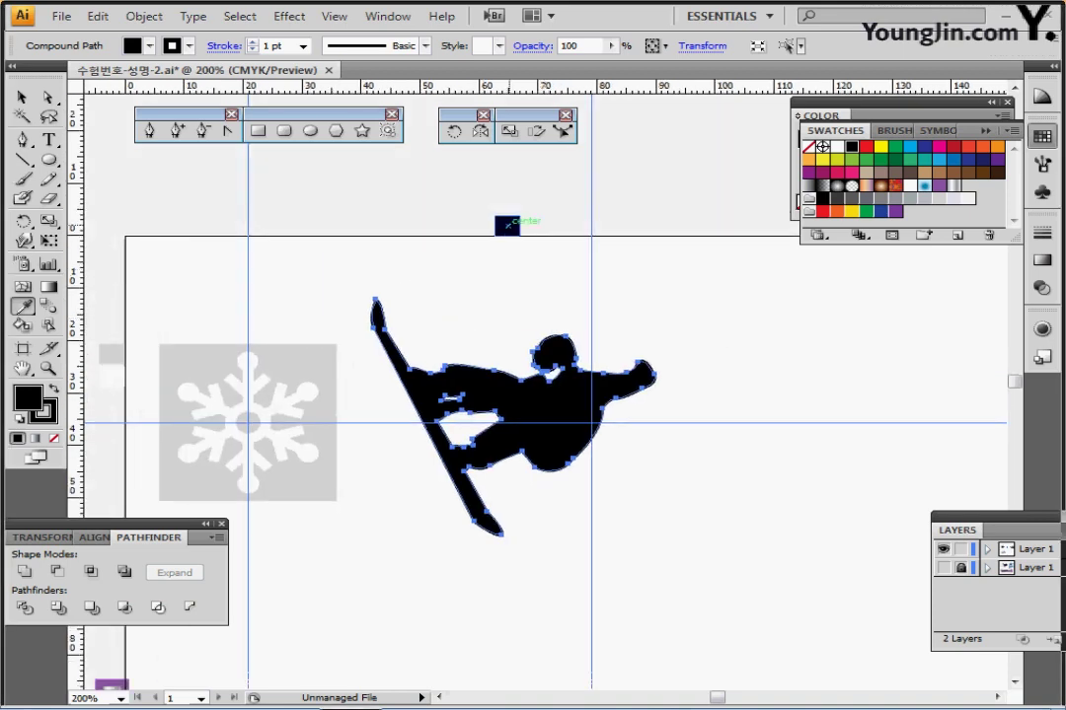
pyautogui.click(506, 226)
pyautogui.hotkey('ctrl', 'shift', 'a')
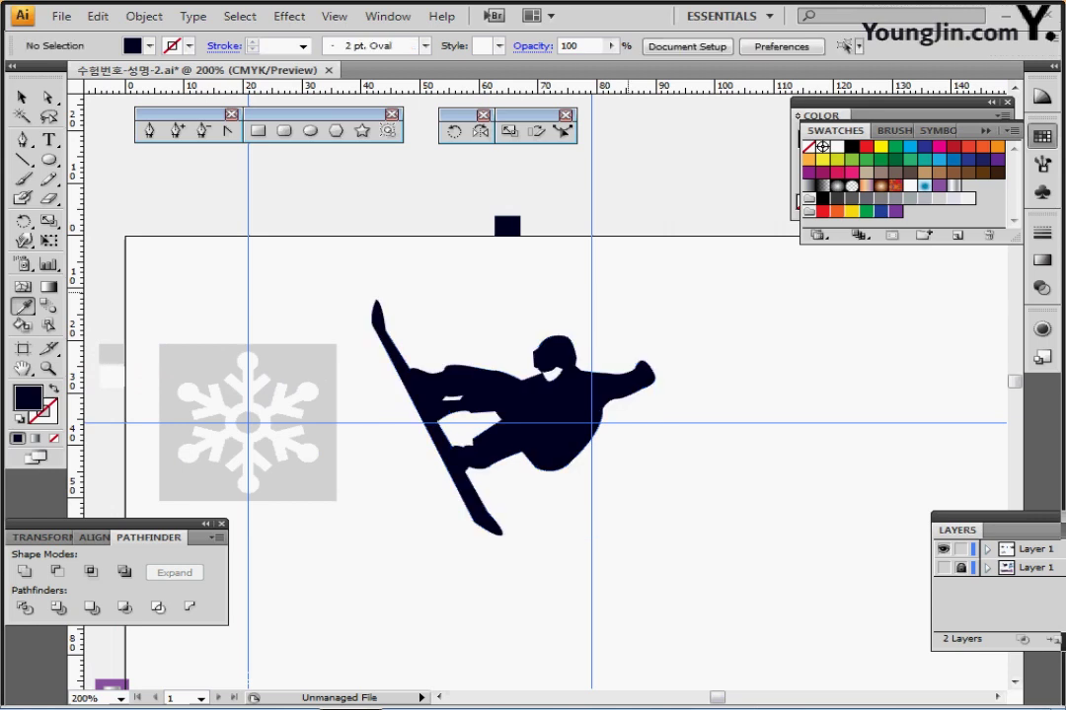
# Create a rounded rectangle 50 mm wide and 60 mm high, corner radius about 20 mm, with default white fill and black stroke beside the snowboarder.
pyautogui.moveTo(425, 170); pyautogui.dragTo(213, 124)
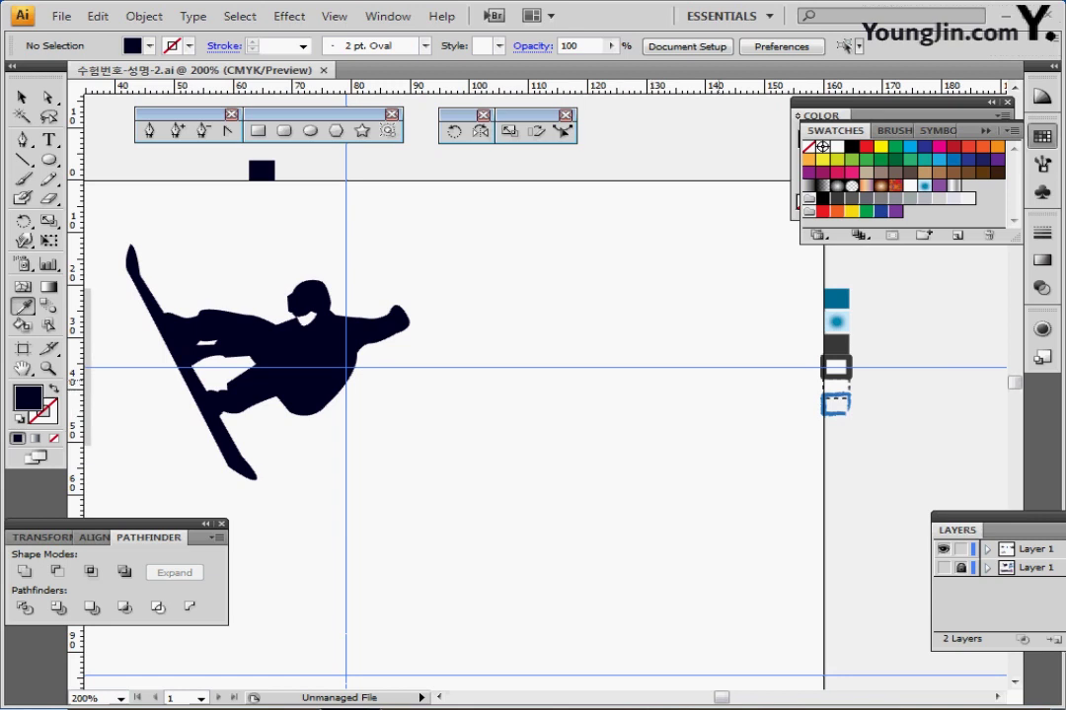
pyautogui.moveTo(709, 366); pyautogui.dragTo(668, 360)
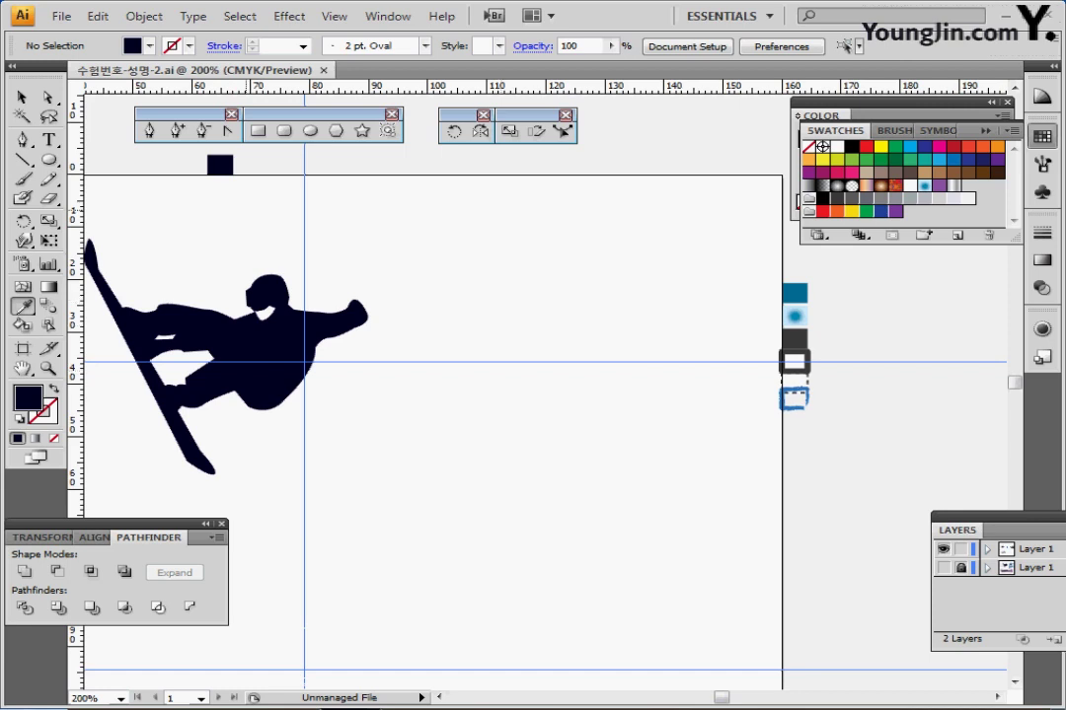
pyautogui.click(284, 131)
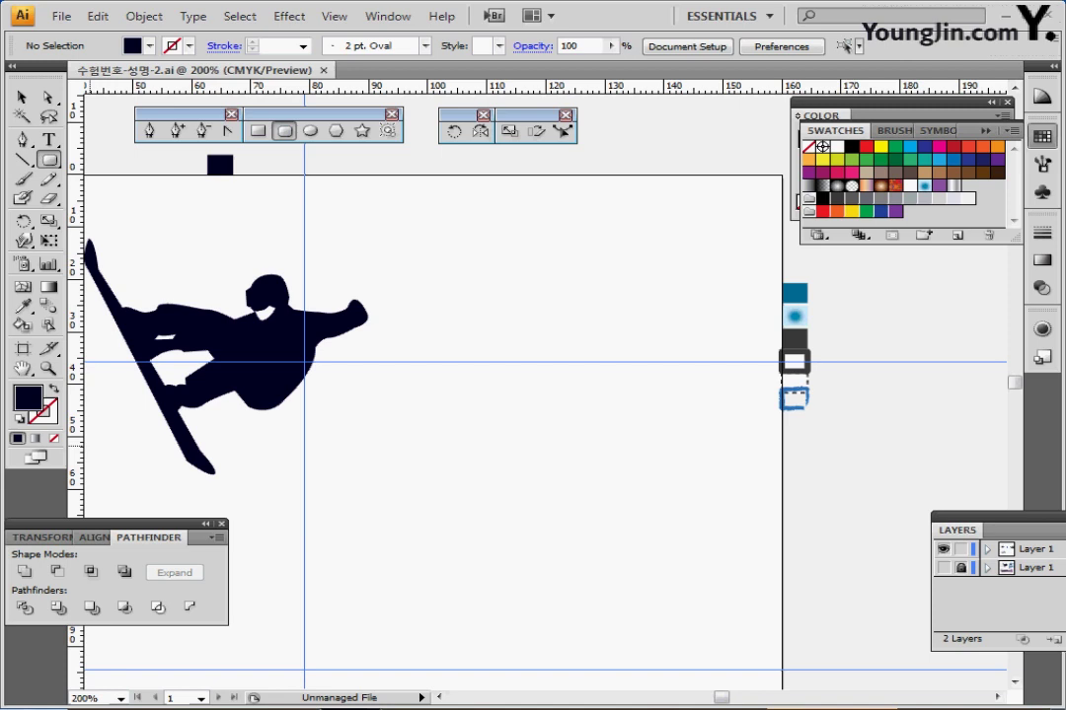
pyautogui.press('d')
pyautogui.click(512, 284)
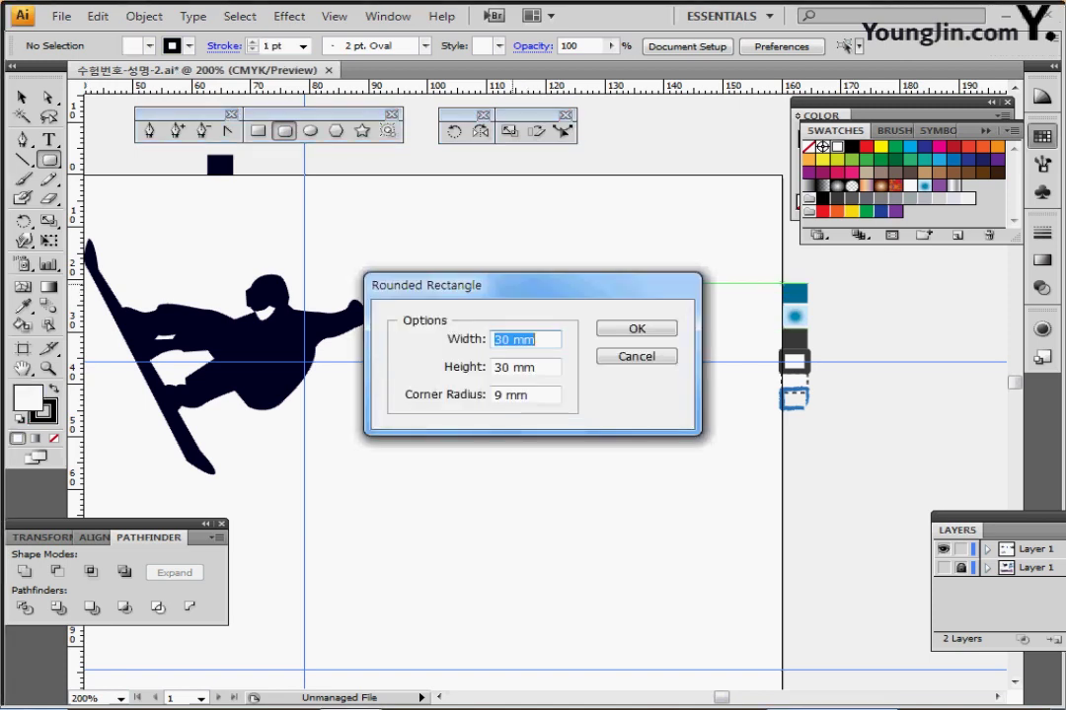
pyautogui.write('50')
pyautogui.press('Tab')
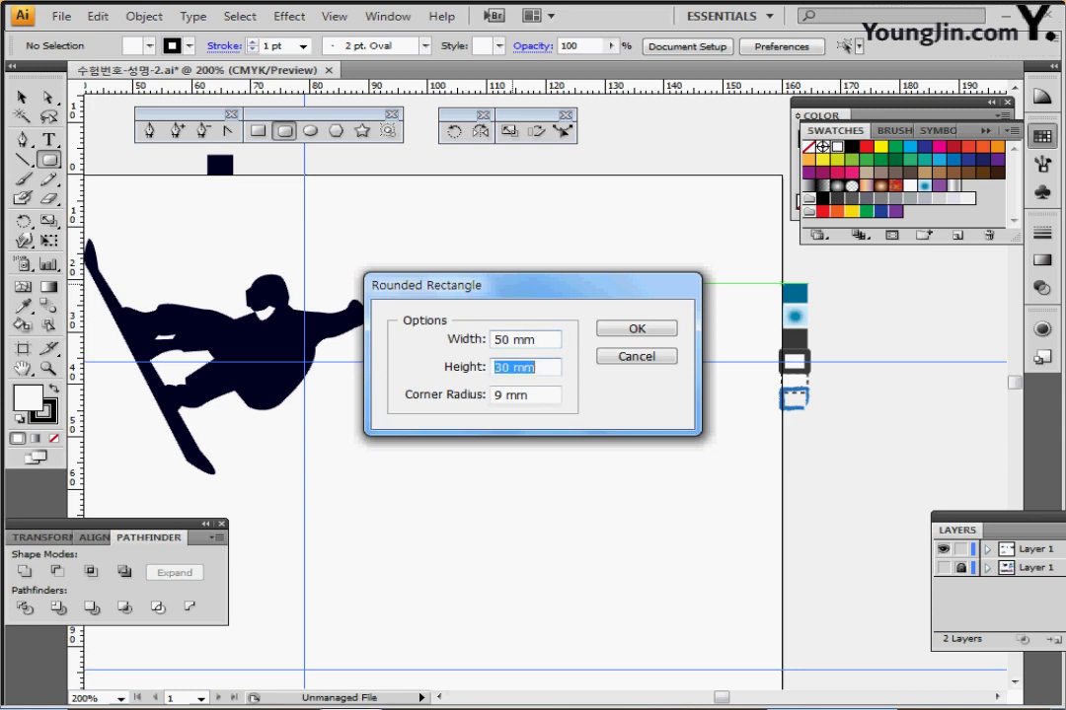
pyautogui.write('60')
pyautogui.press('Tab')
pyautogui.write('20')
pyautogui.press('Return')
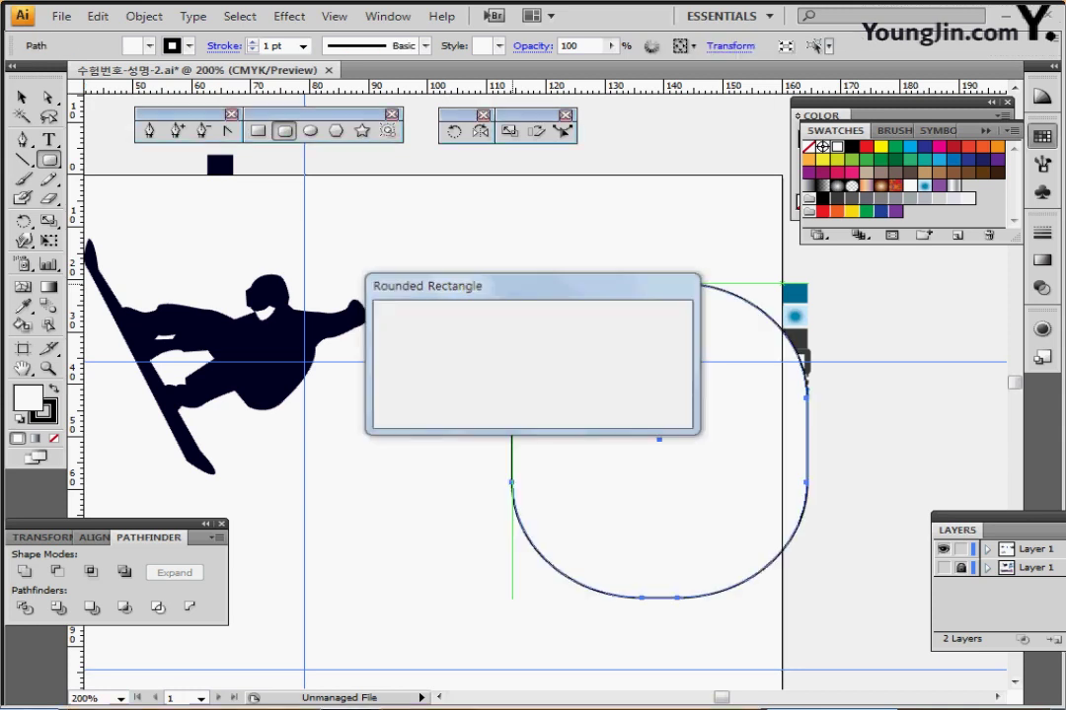
# Place the large rounded rectangle in the empty area between the snowboarder and the colour blocks and rotate it by -25 degrees.
pyautogui.moveTo(659, 439); pyautogui.dragTo(543, 383)
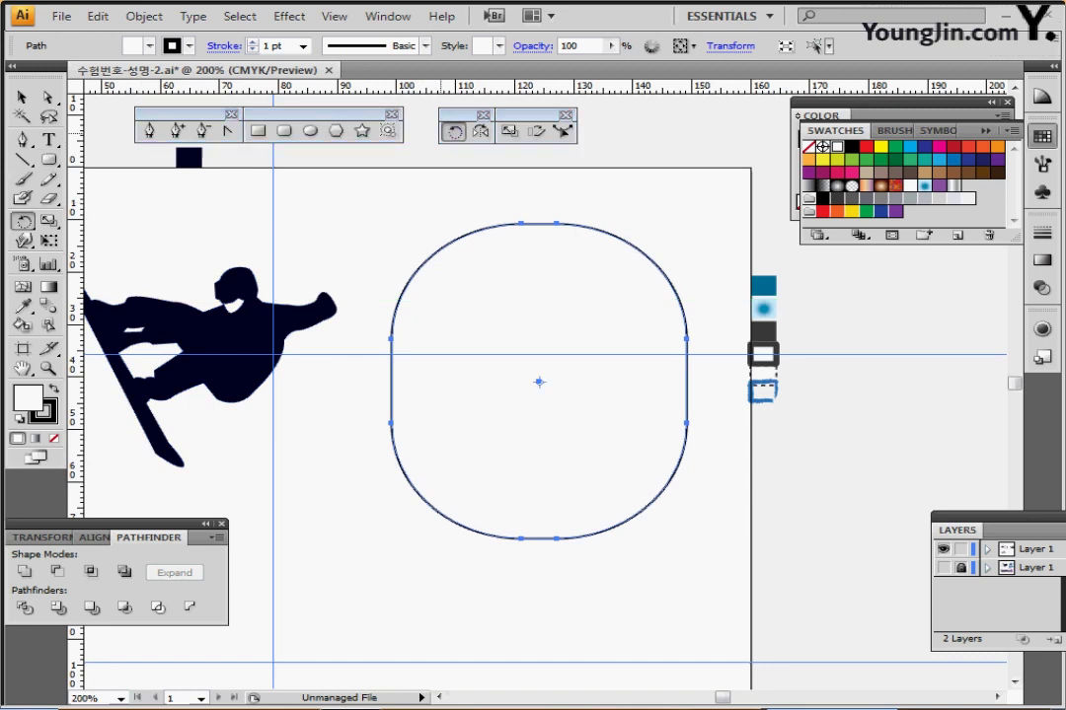
pyautogui.doubleClick(454, 131)
pyautogui.write('-25')
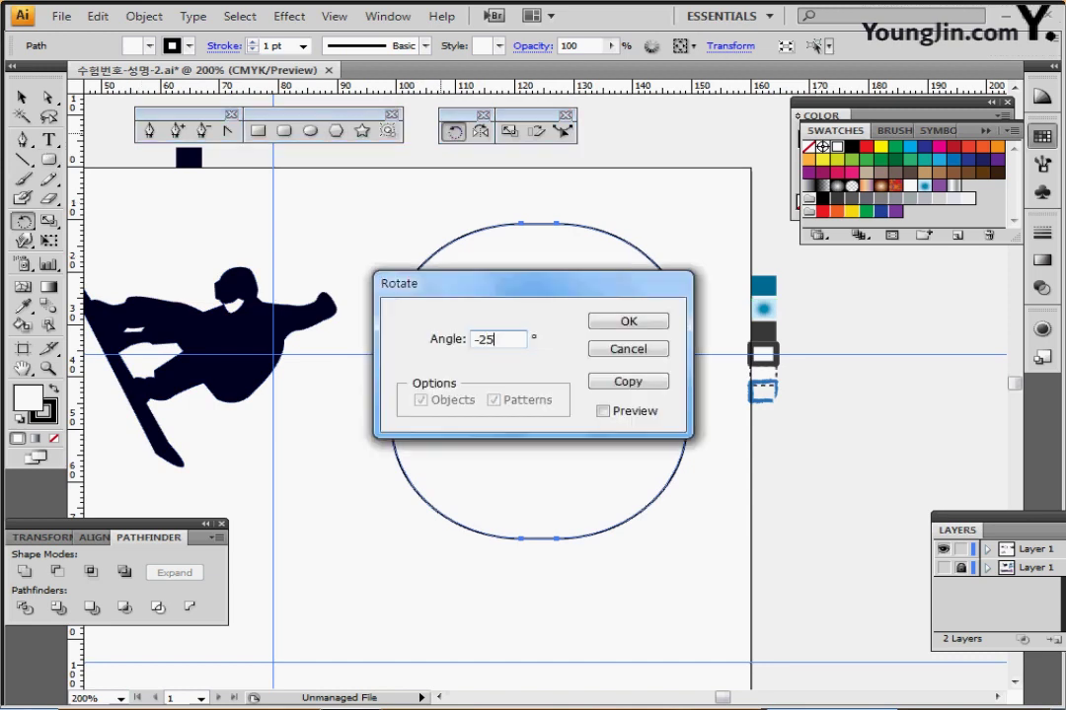
pyautogui.press('Return')
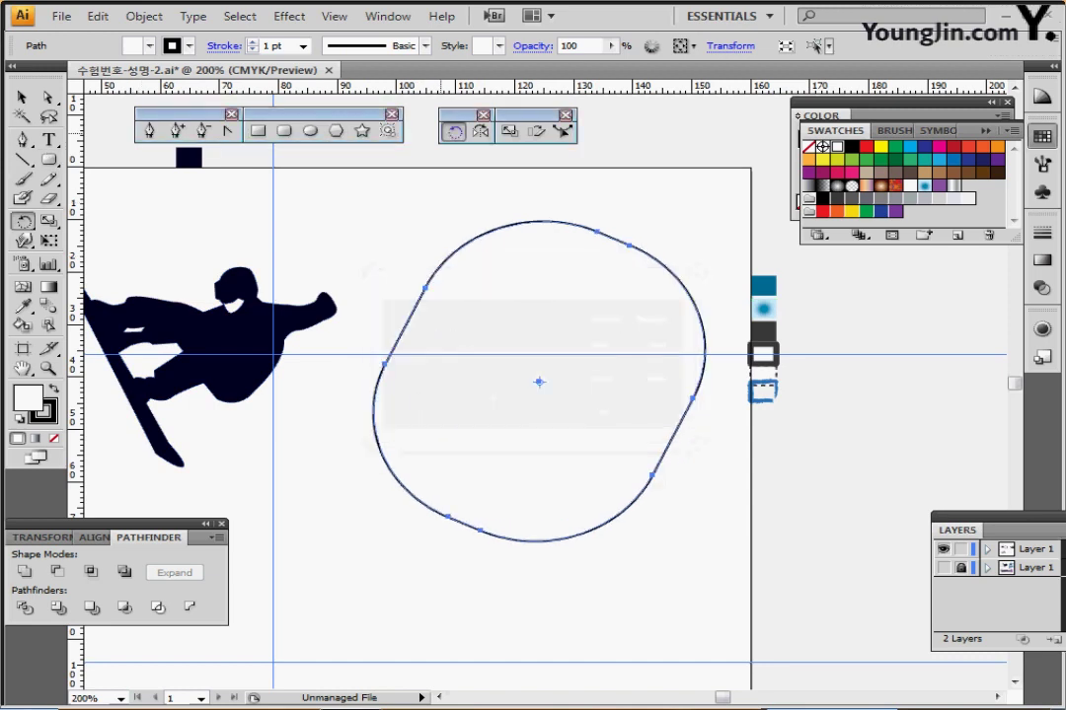
pyautogui.press('ctrl')
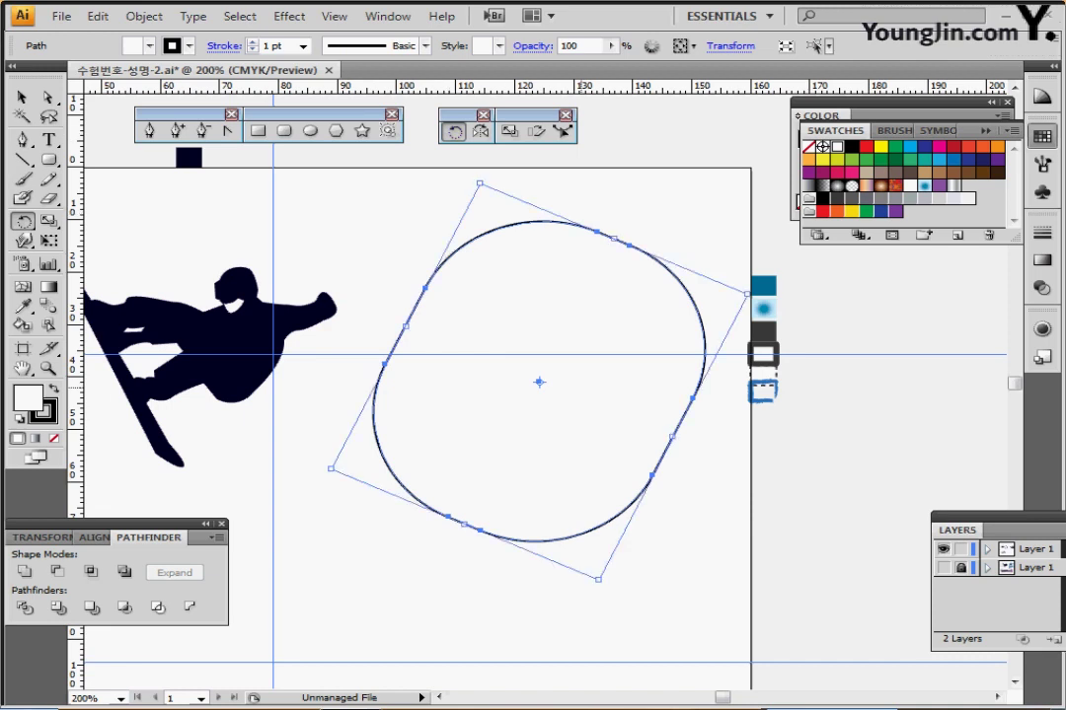
pyautogui.moveTo(538, 382); pyautogui.dragTo(543, 376)
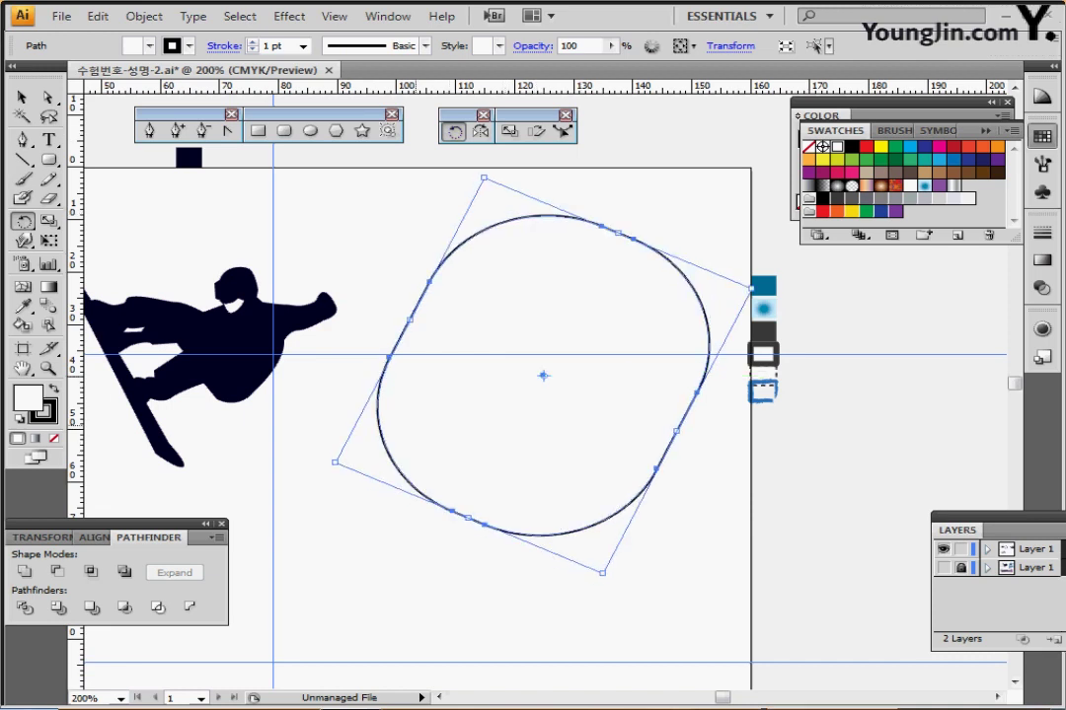
# Draw a narrow rounded rectangle about 41 mm tall over the large shape's left edge and remove the fill from both shapes.
pyautogui.click(284, 130)
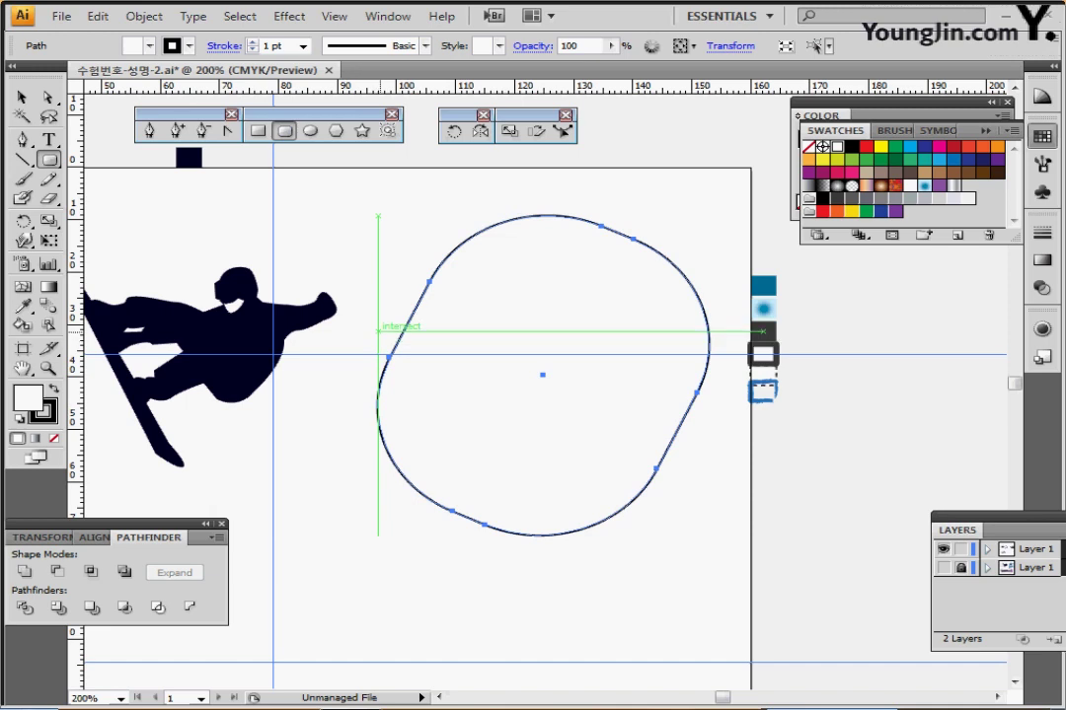
pyautogui.moveTo(356, 299); pyautogui.dragTo(453, 511)
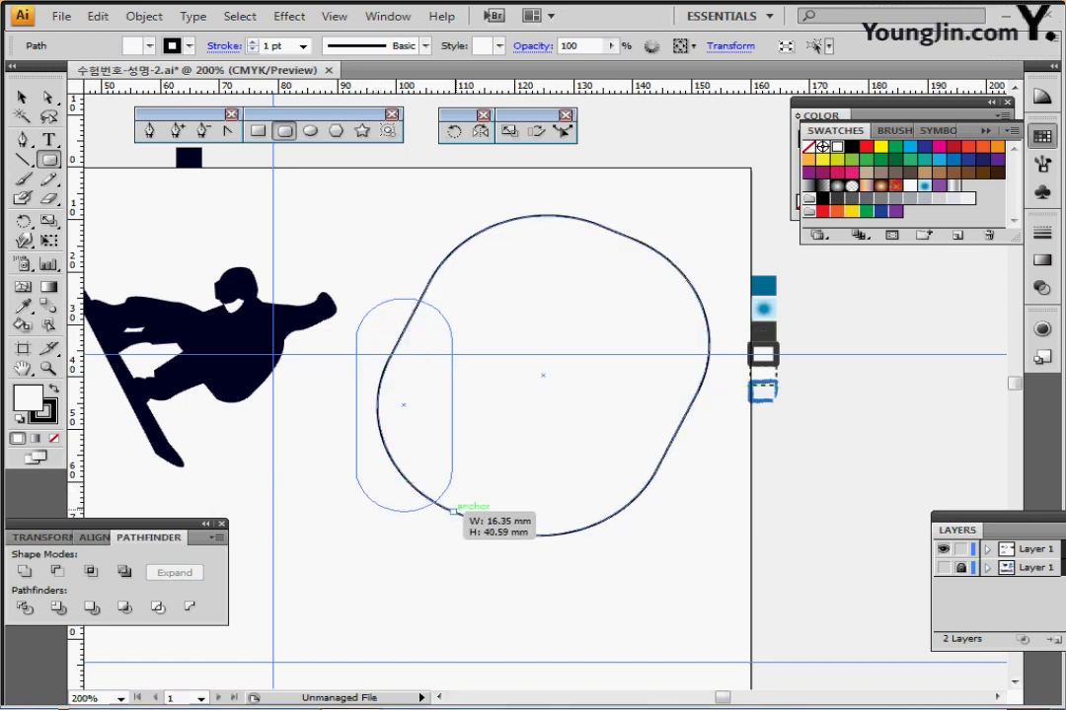
pyautogui.moveTo(453, 511); pyautogui.dragTo(464, 515)
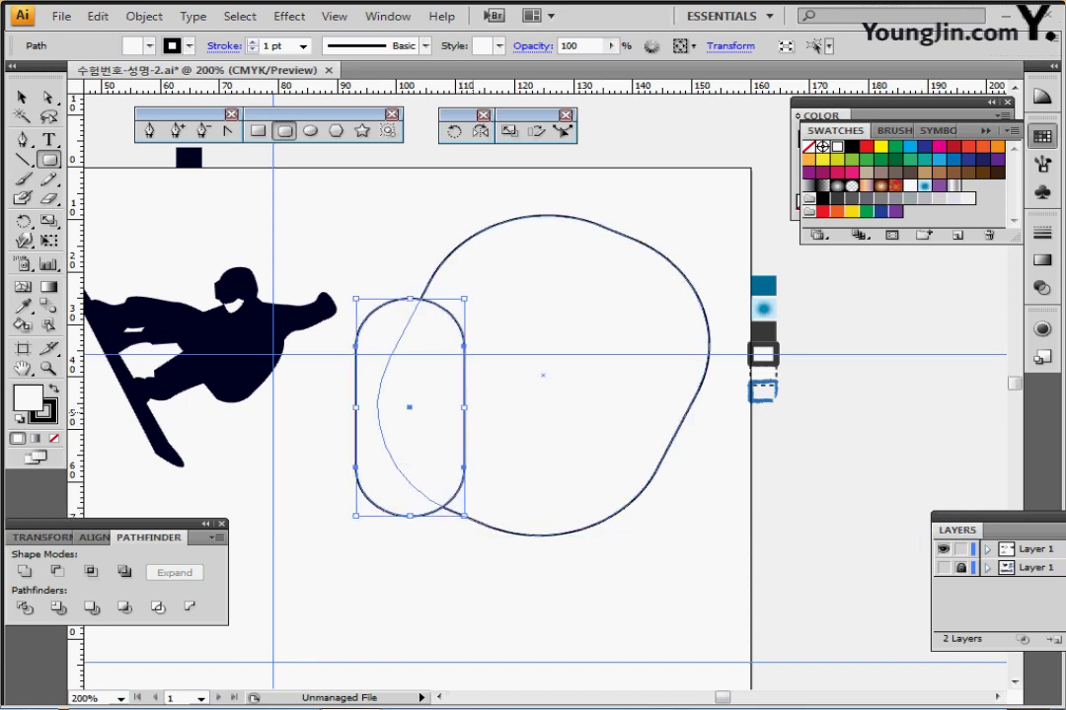
pyautogui.keyDown('ctrl'); pyautogui.keyDown('shift'); pyautogui.click(563, 375); pyautogui.keyUp('shift'); pyautogui.keyUp('ctrl')
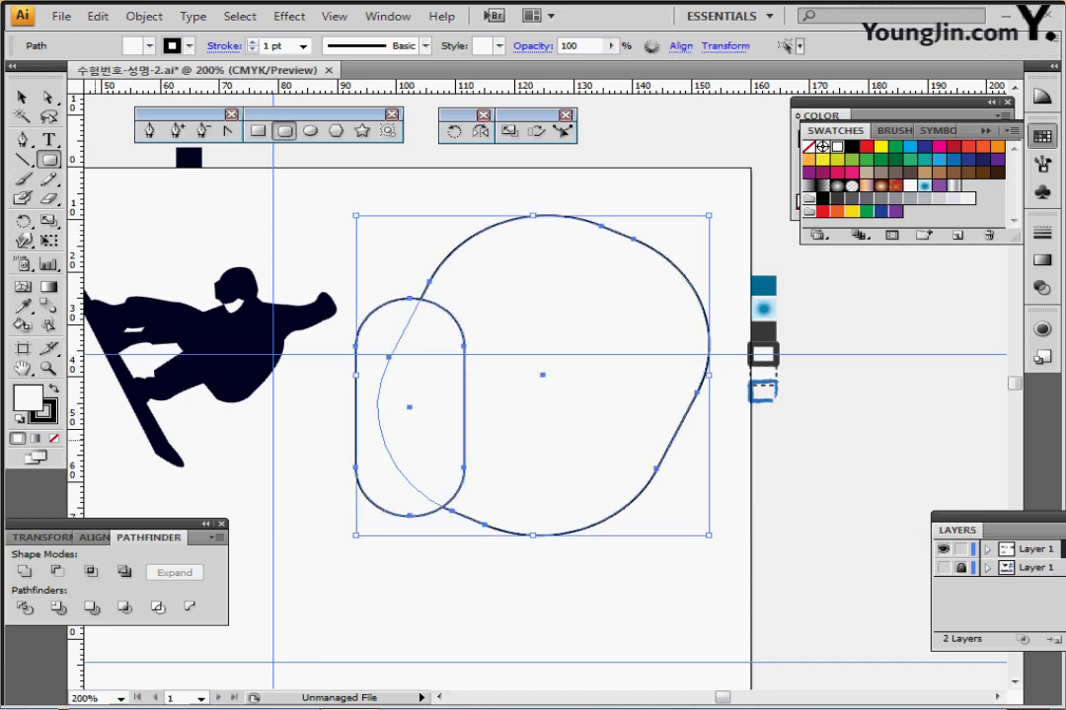
pyautogui.click(54, 438)
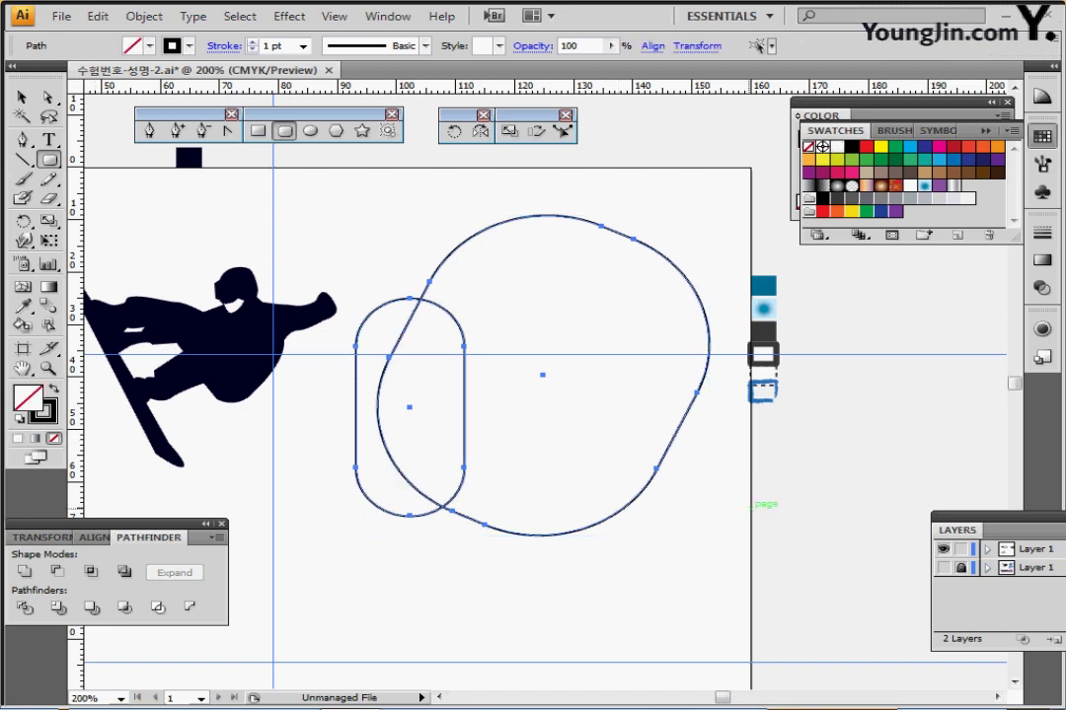
# Show the locked reference layer and shift both rounded shapes slightly left against the helmet outline.
pyautogui.click(944, 567)
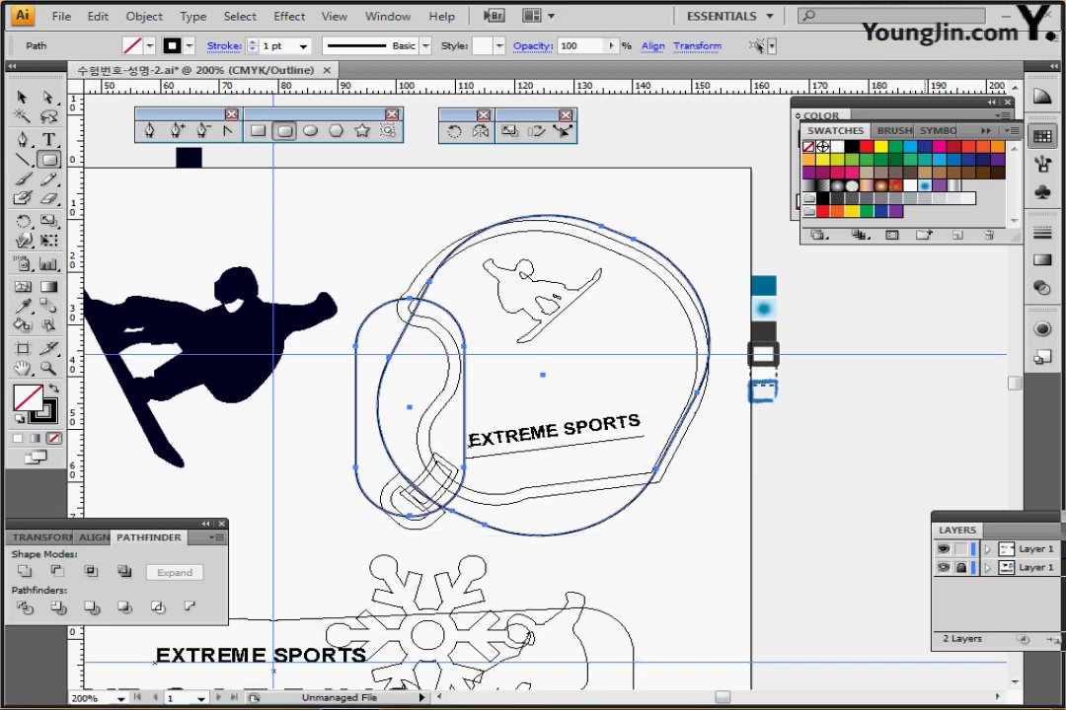
pyautogui.keyDown('ctrl'); pyautogui.click(549, 459); pyautogui.keyUp('ctrl')
pyautogui.moveTo(550, 459); pyautogui.dragTo(600, 587)
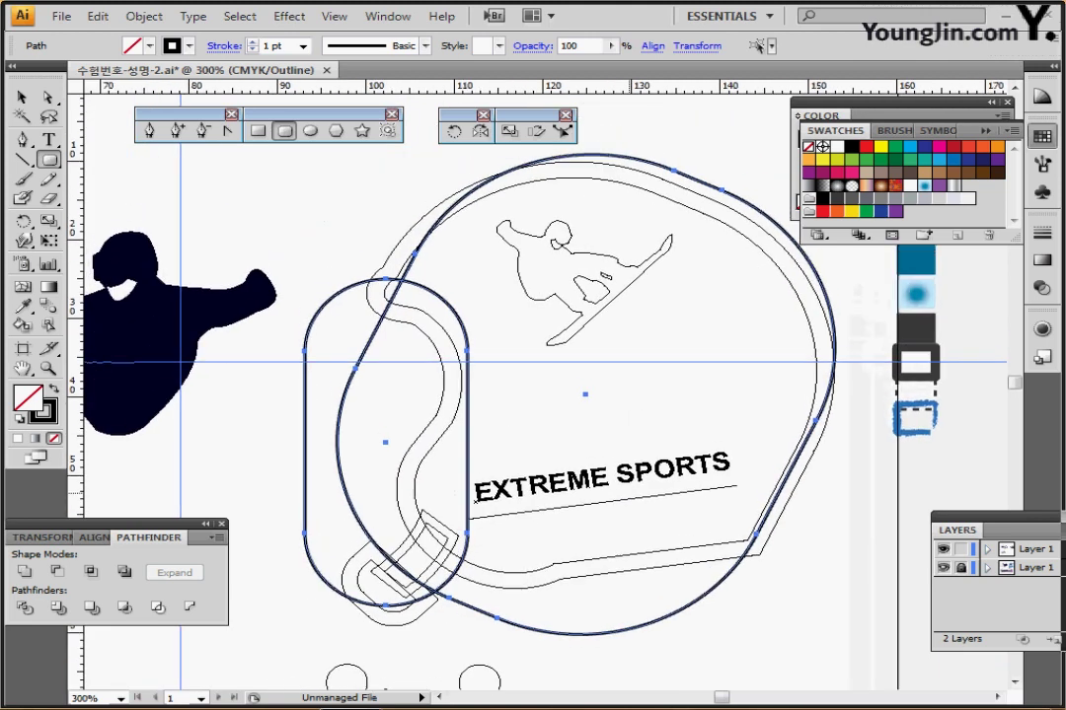
pyautogui.moveTo(409, 301)
pyautogui.mouseDown()
pyautogui.moveTo(386, 288)
pyautogui.moveTo(389, 297)
pyautogui.mouseUp()
pyautogui.moveTo(516, 418); pyautogui.dragTo(560, 351)
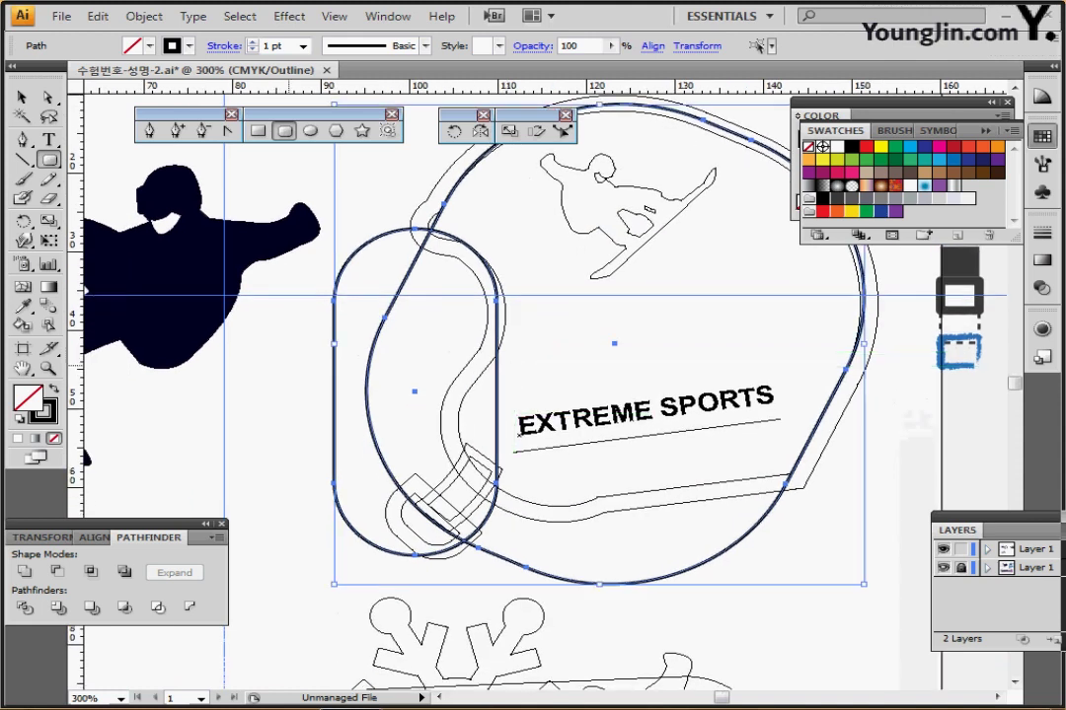
# Tilt the narrow rounded shape clockwise, fit it to the helmet's face opening, and hide the reference layer.
pyautogui.moveTo(266, 332); pyautogui.dragTo(377, 443)
pyautogui.moveTo(301, 338); pyautogui.dragTo(346, 383)
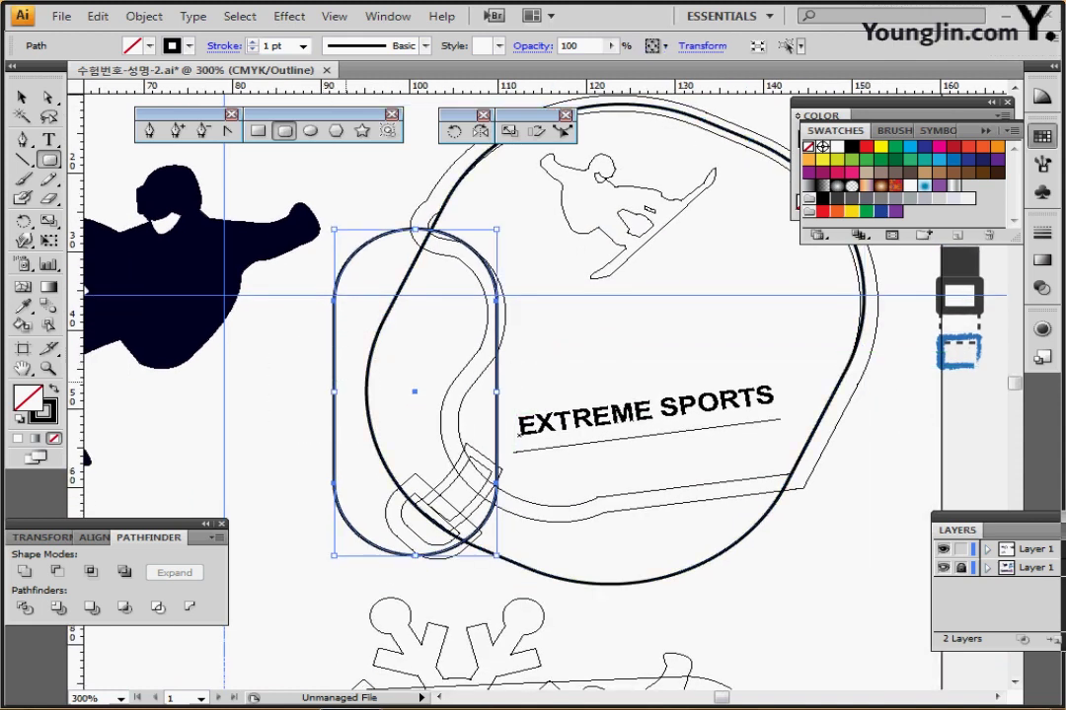
pyautogui.moveTo(493, 247); pyautogui.dragTo(549, 285)
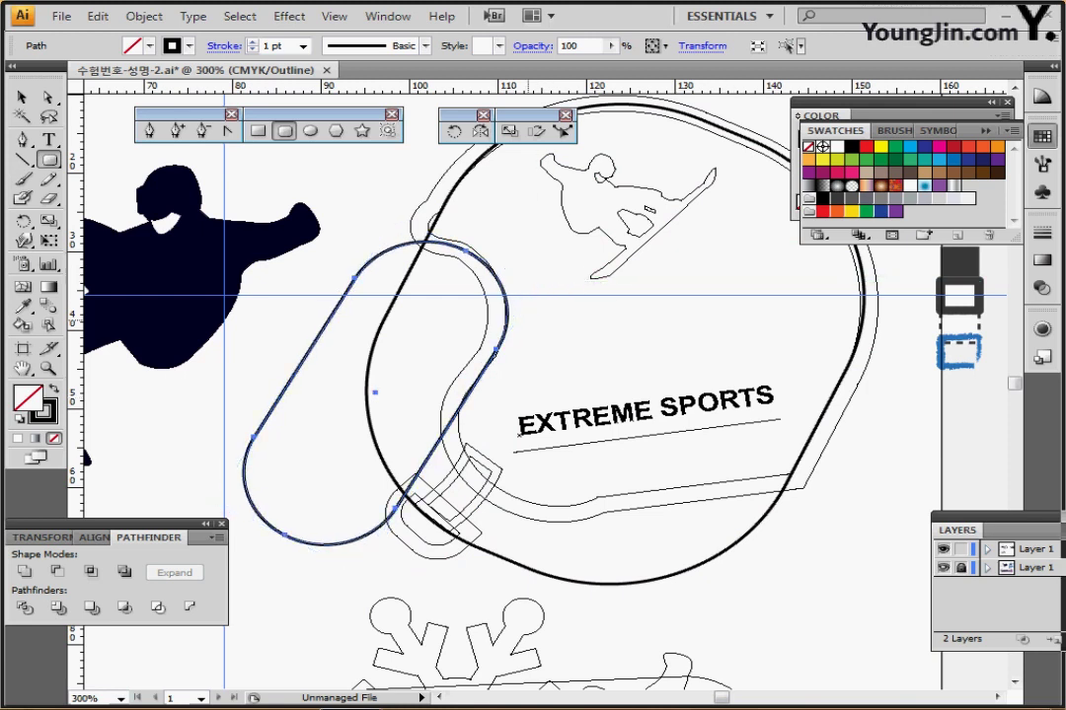
pyautogui.press('Left')
pyautogui.press('Up')
pyautogui.press('Down')
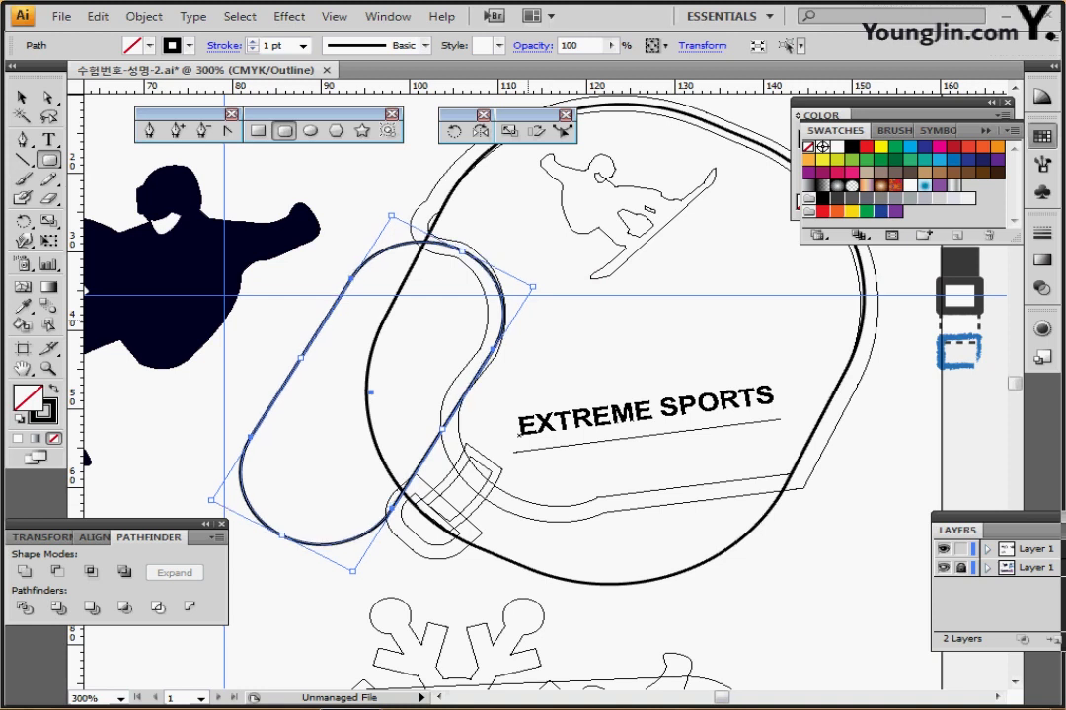
pyautogui.press('Left')
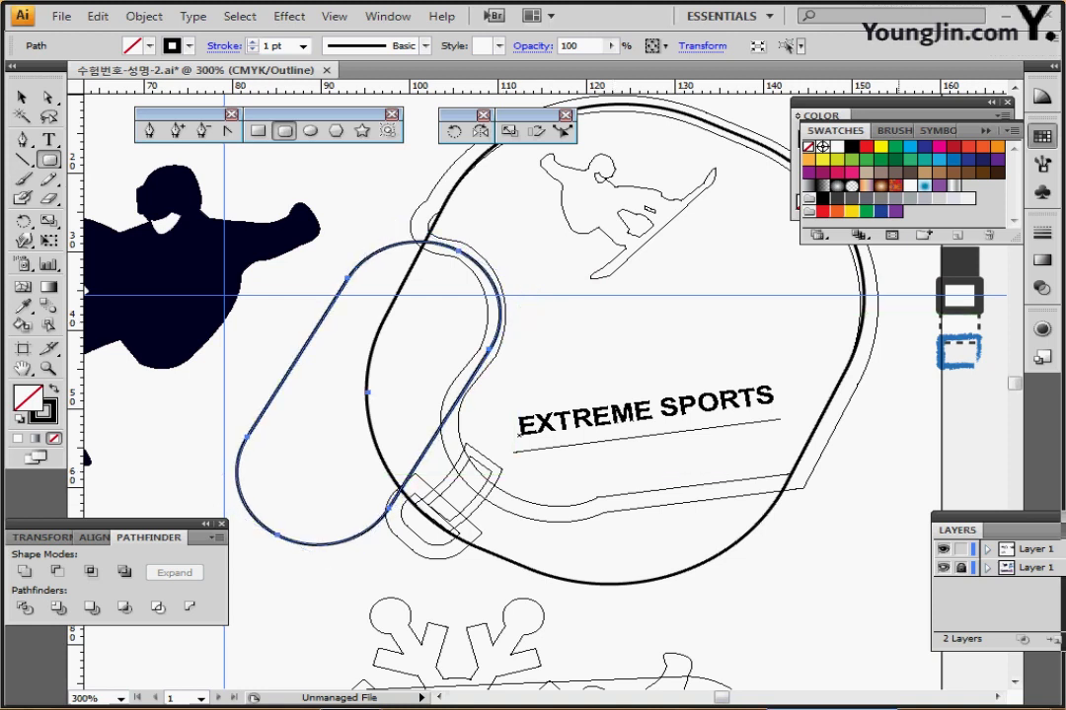
pyautogui.click(944, 567)
pyautogui.keyDown('ctrl'); pyautogui.click(346, 197); pyautogui.keyUp('ctrl')
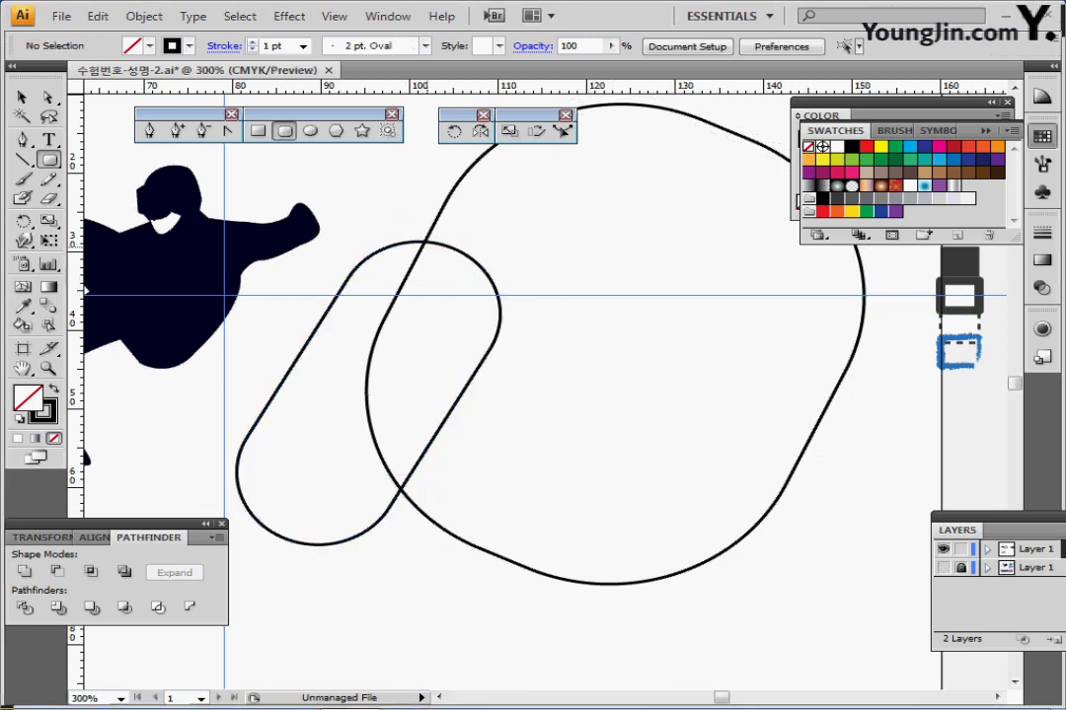
# Subtract the tilted narrow shape from the large rounded shape to cut out the helmet's face opening.
pyautogui.keyDown('ctrl'); pyautogui.keyDown('alt'); pyautogui.click(428, 243); pyautogui.keyUp('alt'); pyautogui.keyUp('ctrl')
pyautogui.moveTo(523, 358); pyautogui.dragTo(450, 272)
pyautogui.moveTo(428, 223); pyautogui.dragTo(520, 353)
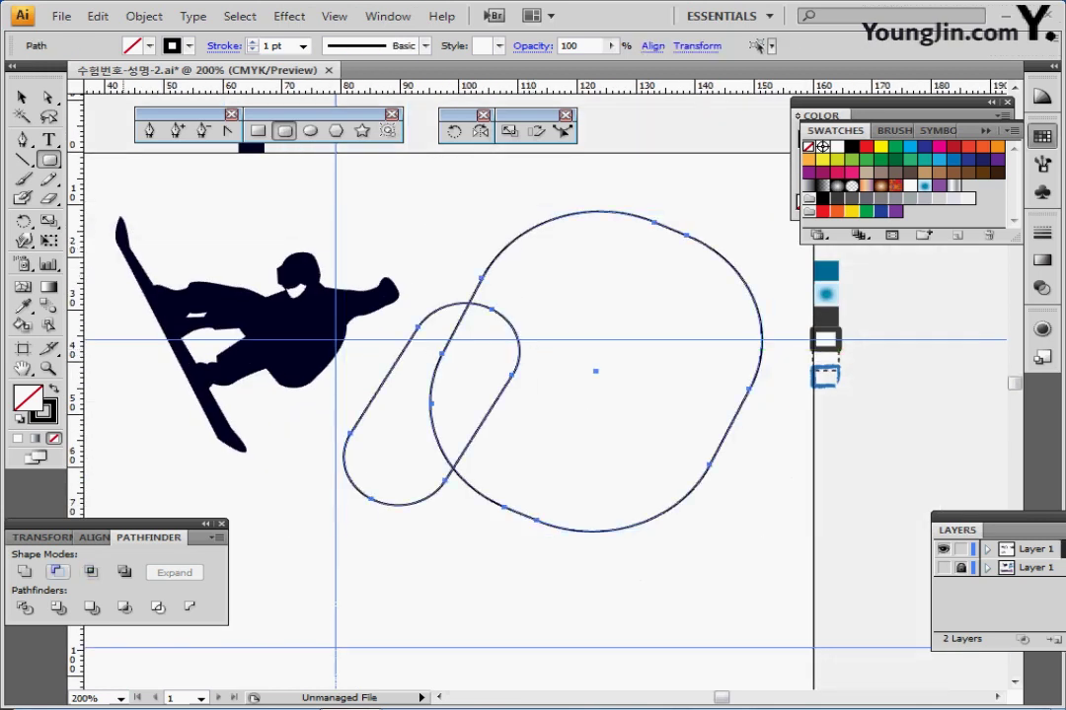
pyautogui.click(57, 571)
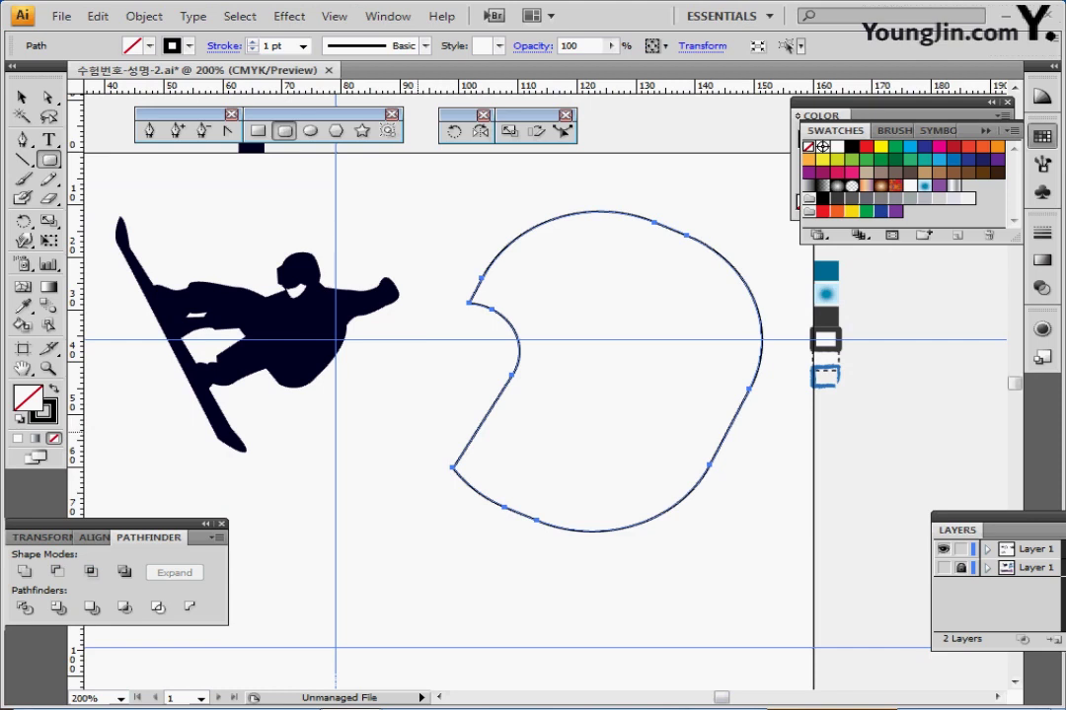
# Show the reference helmet and draw a slanted straight line along its bottom edge, extending past both sides of the helmet shape.
pyautogui.moveTo(425, 428); pyautogui.dragTo(379, 405)
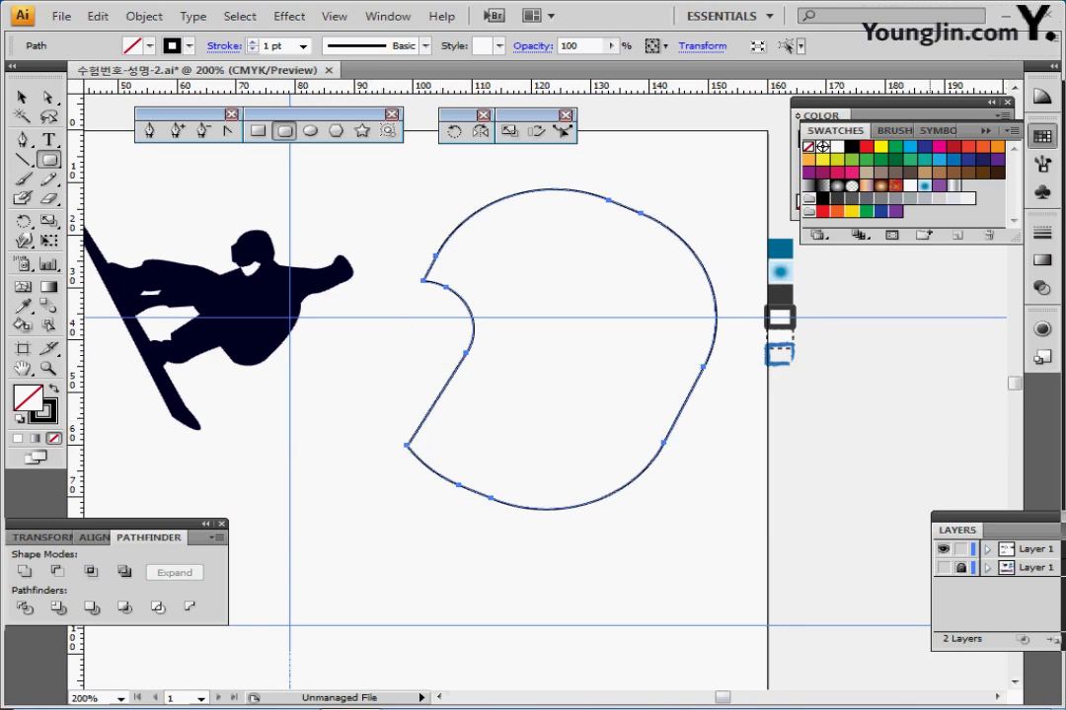
pyautogui.click(942, 567)
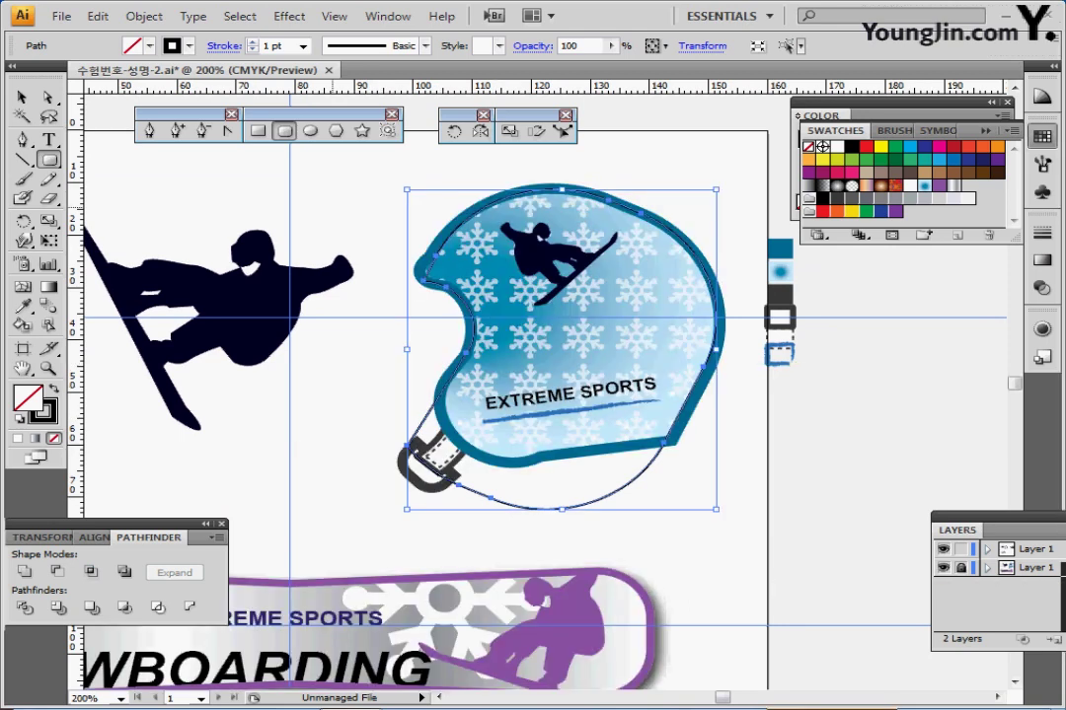
pyautogui.press('\\')
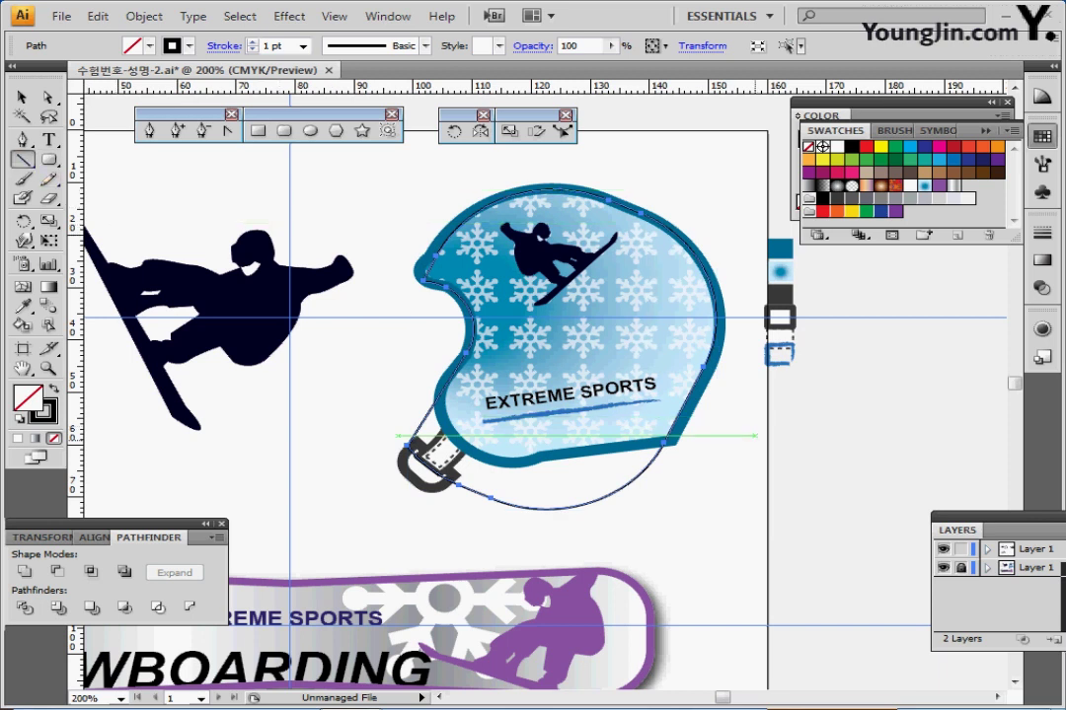
pyautogui.moveTo(716, 434)
pyautogui.mouseDown()
pyautogui.moveTo(549, 372)
pyautogui.moveTo(397, 435)
pyautogui.moveTo(359, 486)
pyautogui.moveTo(336, 484)
pyautogui.mouseUp()
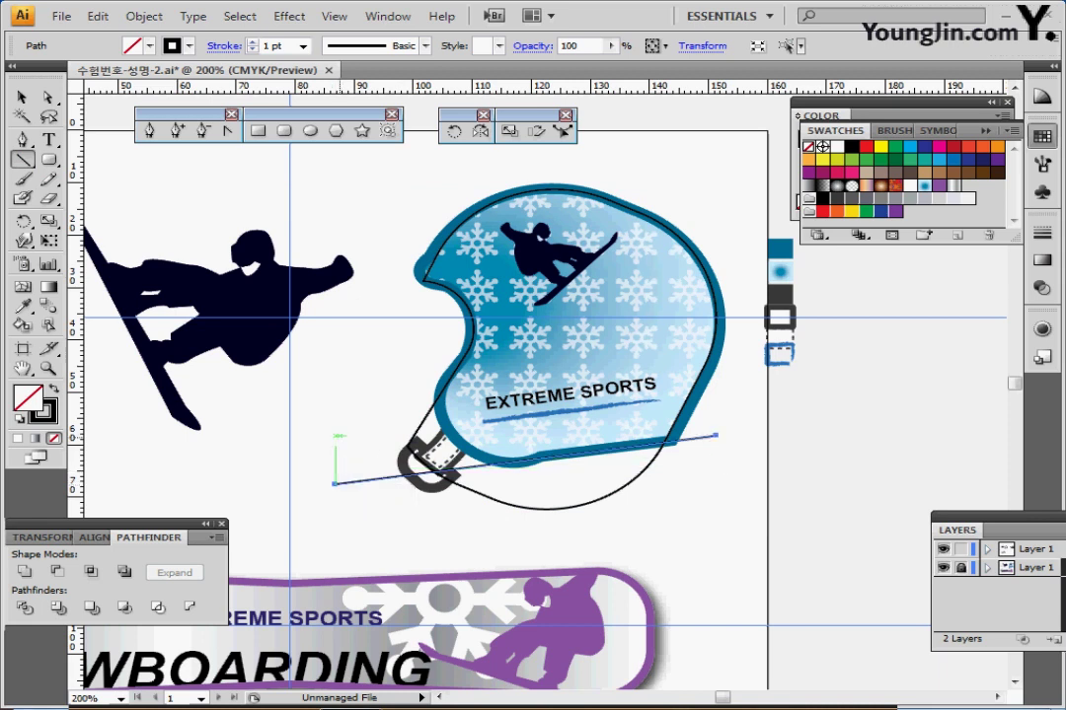
pyautogui.hotkey('ctrl', 'shift', 'a')
pyautogui.hotkey('shift', 'e')
# Draw a smaller rounded rectangle over the helmet's lower-left chin area, hide the reference layer, and tilt the new shape clockwise.
pyautogui.click(284, 131)
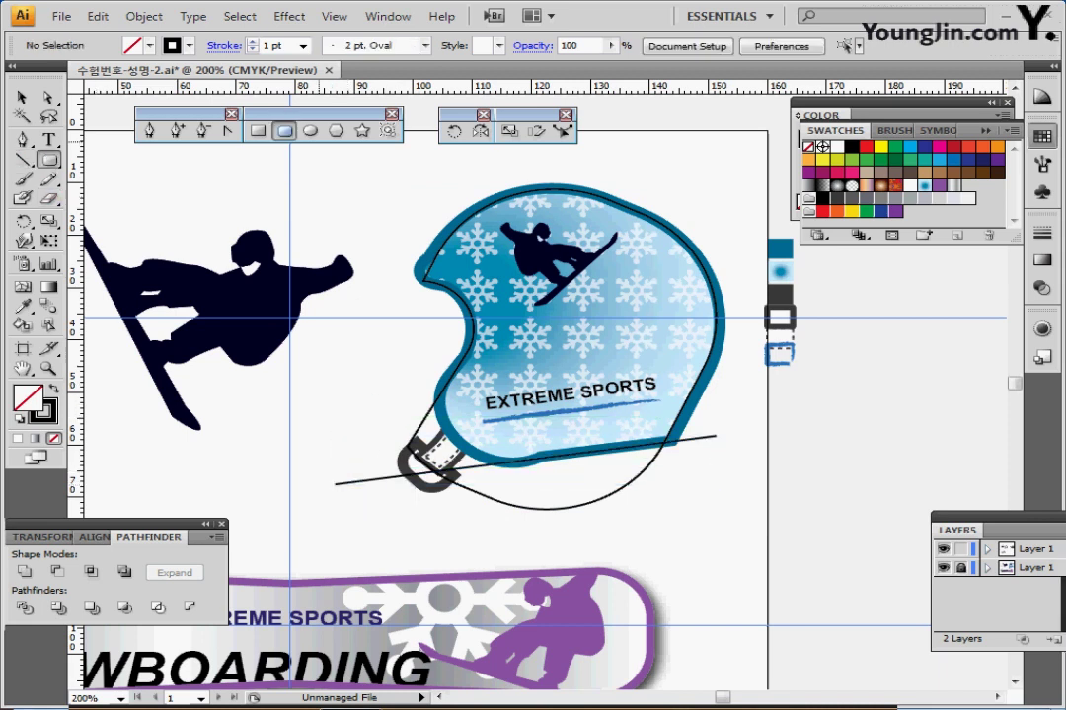
pyautogui.moveTo(417, 316); pyautogui.dragTo(549, 479)
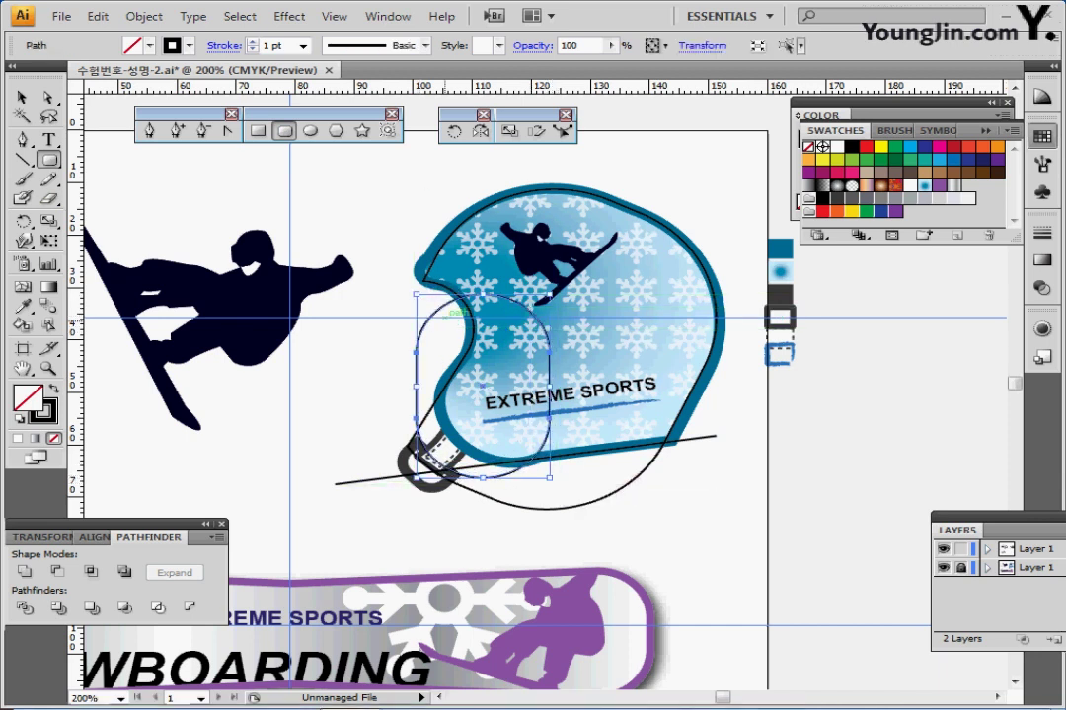
pyautogui.moveTo(449, 312); pyautogui.dragTo(473, 292)
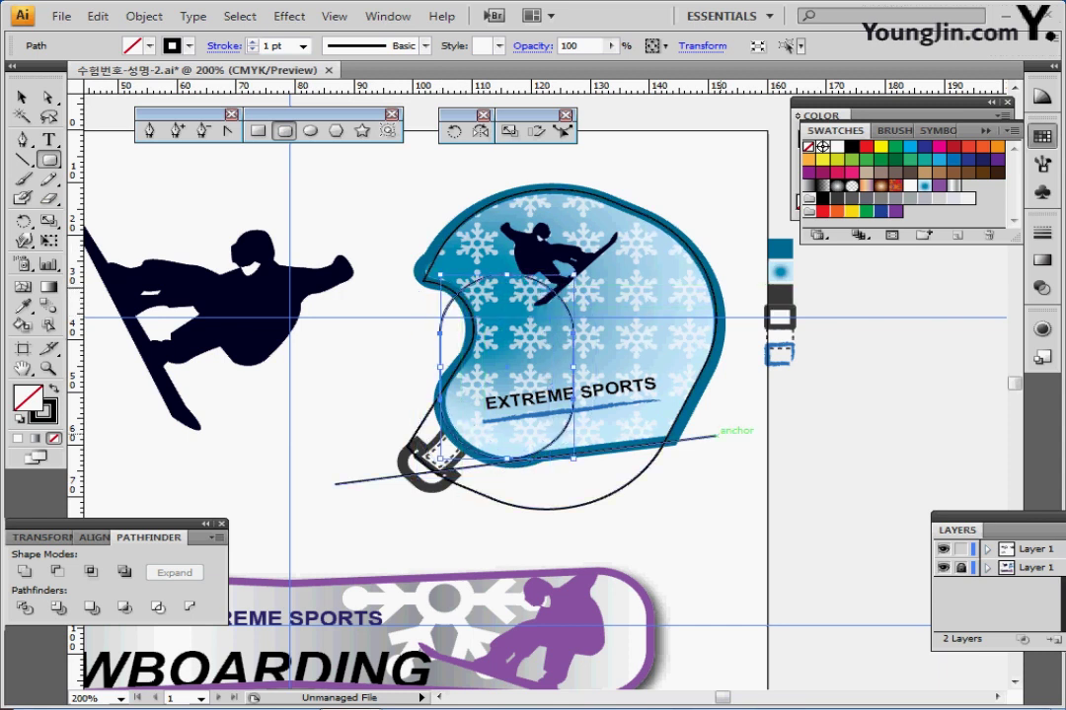
pyautogui.click(943, 568)
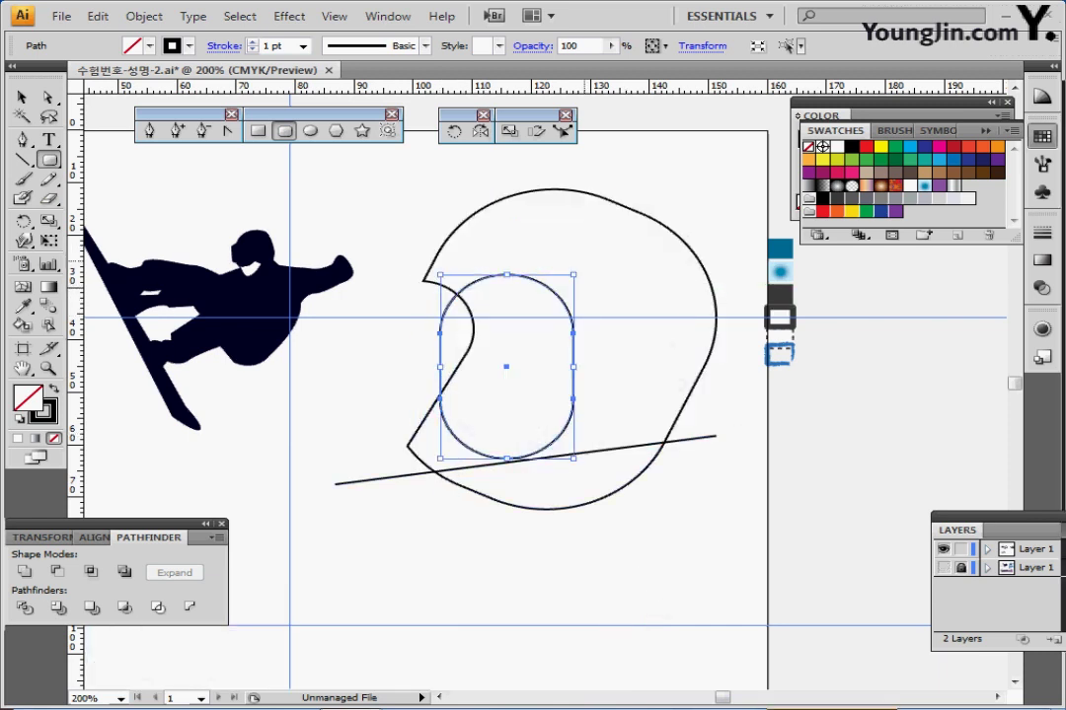
pyautogui.moveTo(581, 270); pyautogui.dragTo(646, 333)
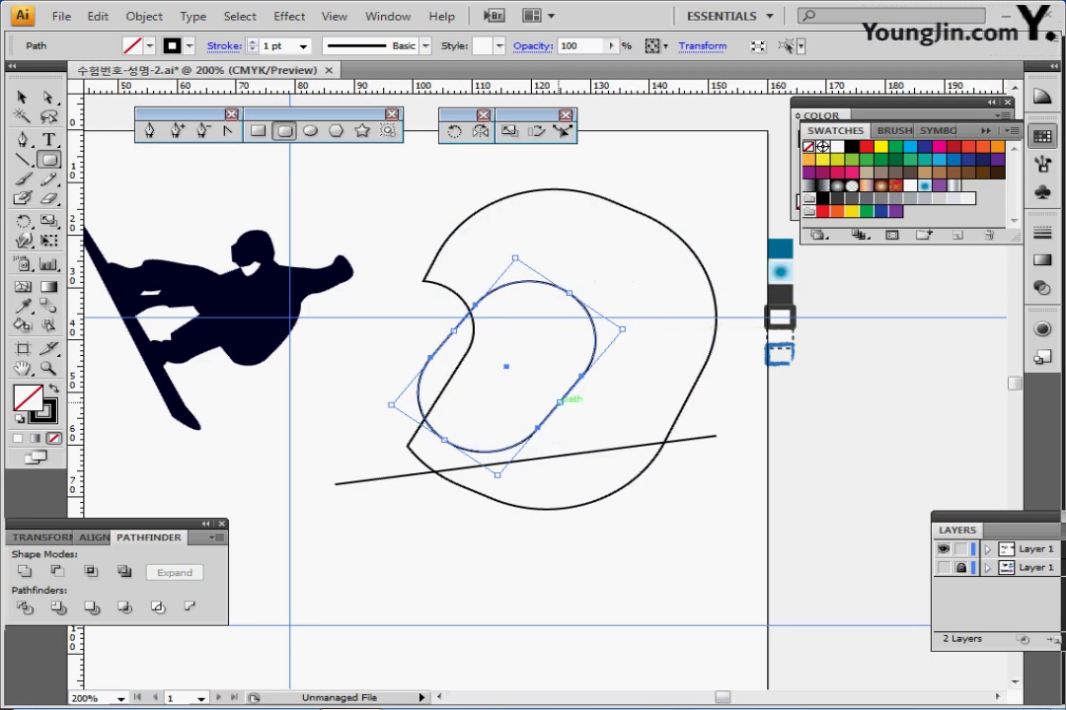
# Move the small tilted rounded shape down along the helmet's face-opening edge to the chin area and scale it down slightly.
pyautogui.moveTo(561, 400); pyautogui.dragTo(562, 440)
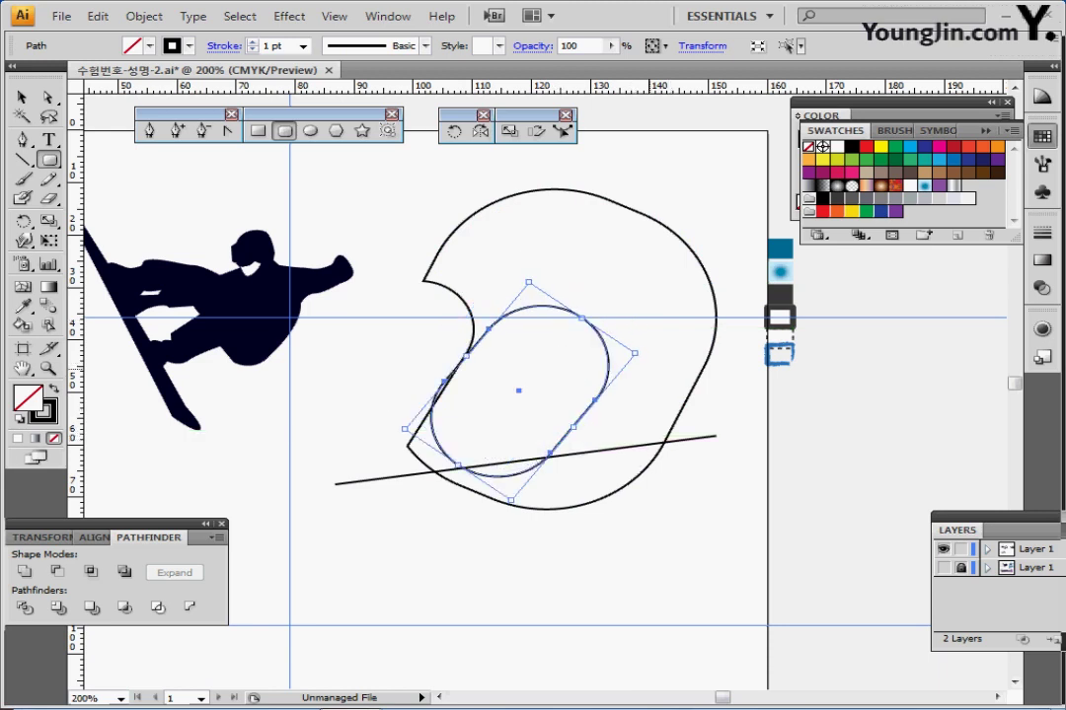
pyautogui.scroll(1, 558, 431)
pyautogui.moveTo(680, 315); pyautogui.dragTo(674, 294)
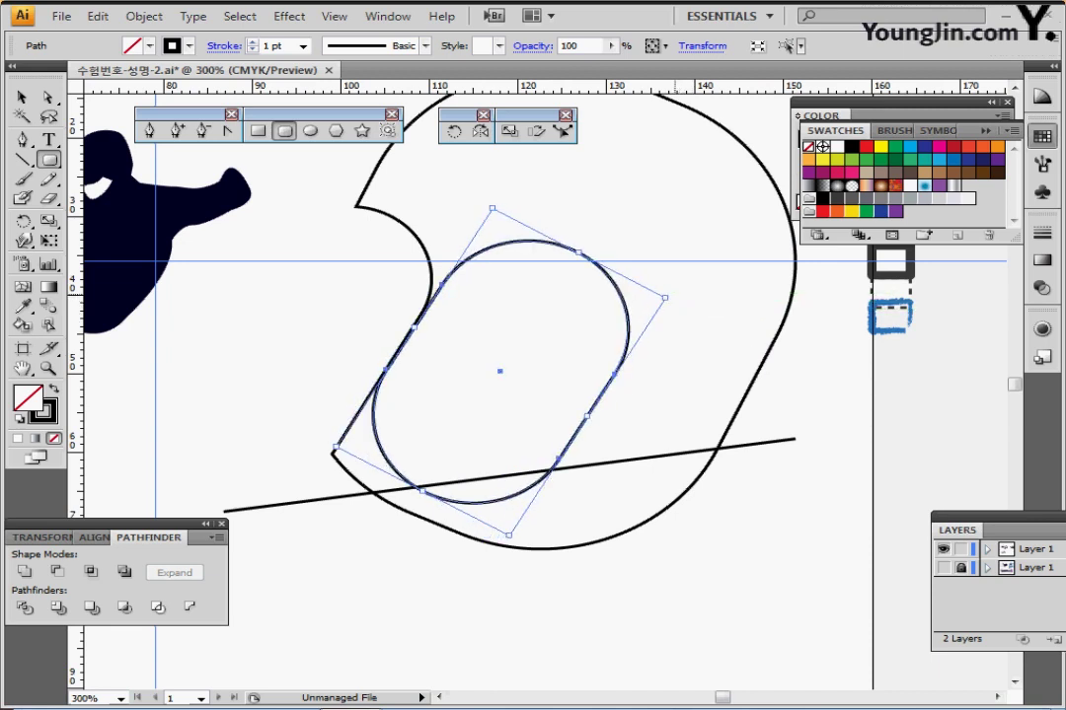
pyautogui.moveTo(598, 403); pyautogui.dragTo(595, 408)
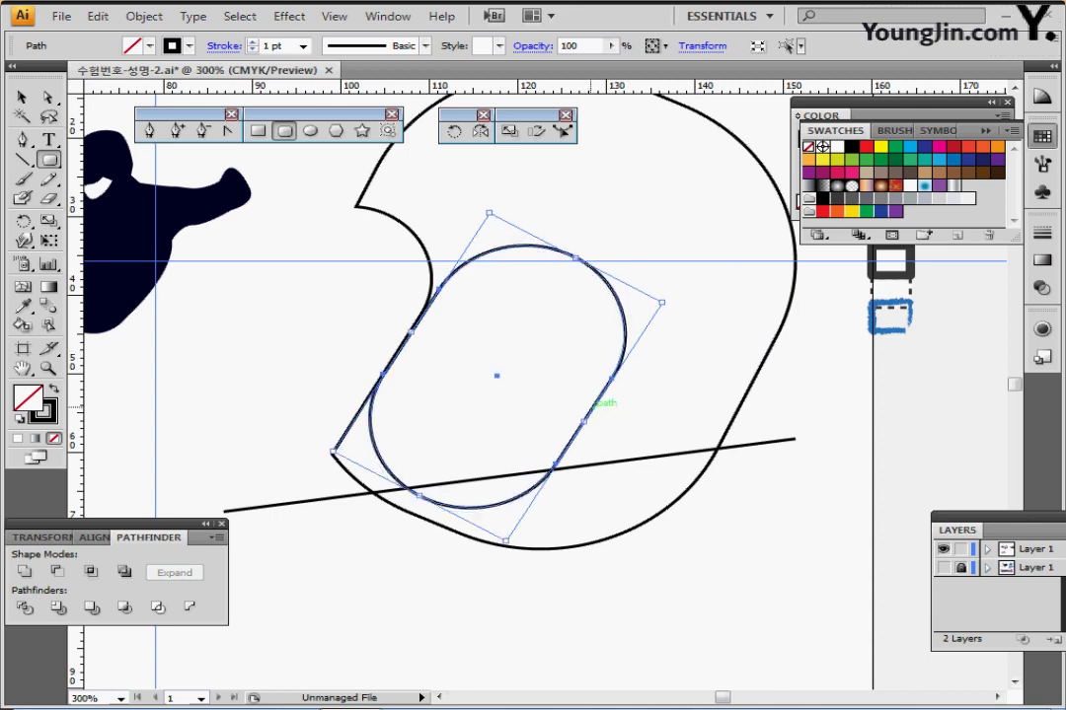
pyautogui.moveTo(506, 540); pyautogui.dragTo(498, 516)
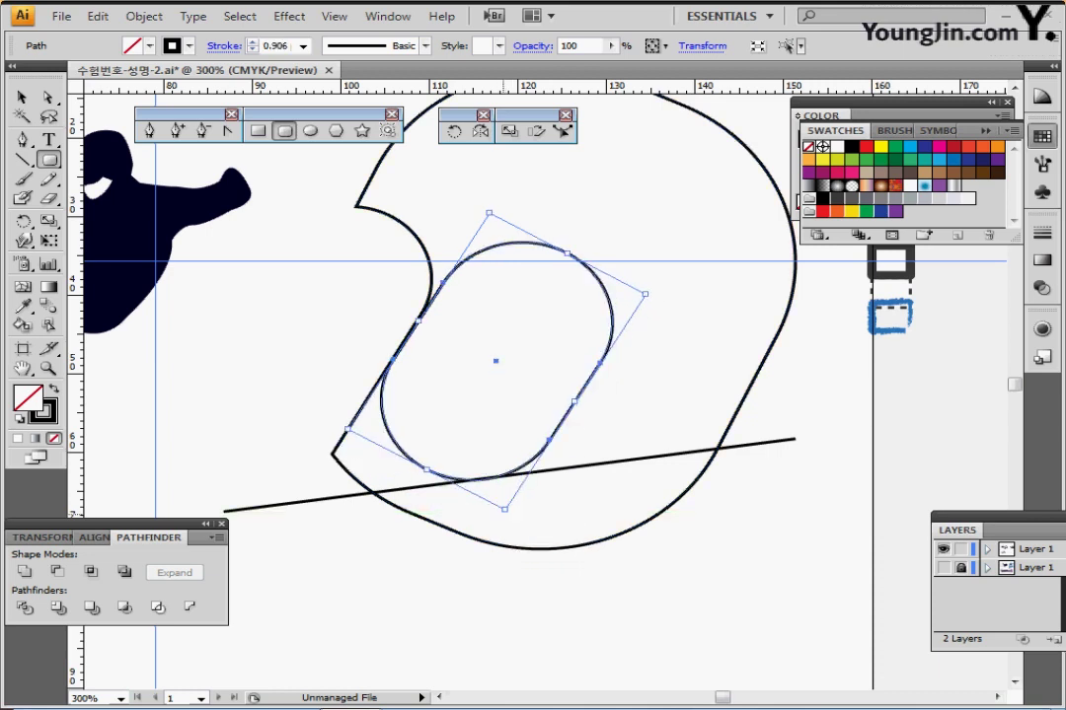
pyautogui.keyDown('ctrl'); pyautogui.click(565, 438); pyautogui.keyUp('ctrl')
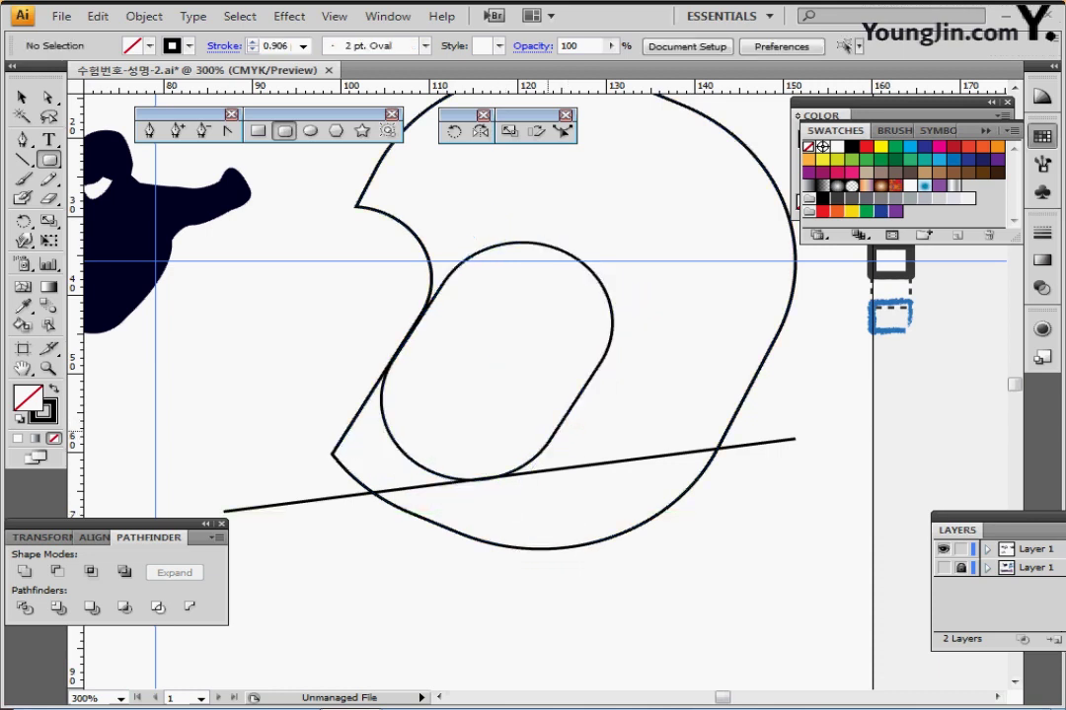
# In outline view, nudge the small rounded shape down and left to align with the face-opening edge, then restore the preview and deselect.
pyautogui.click(558, 431)
pyautogui.hotkey('ctrl', 'y')
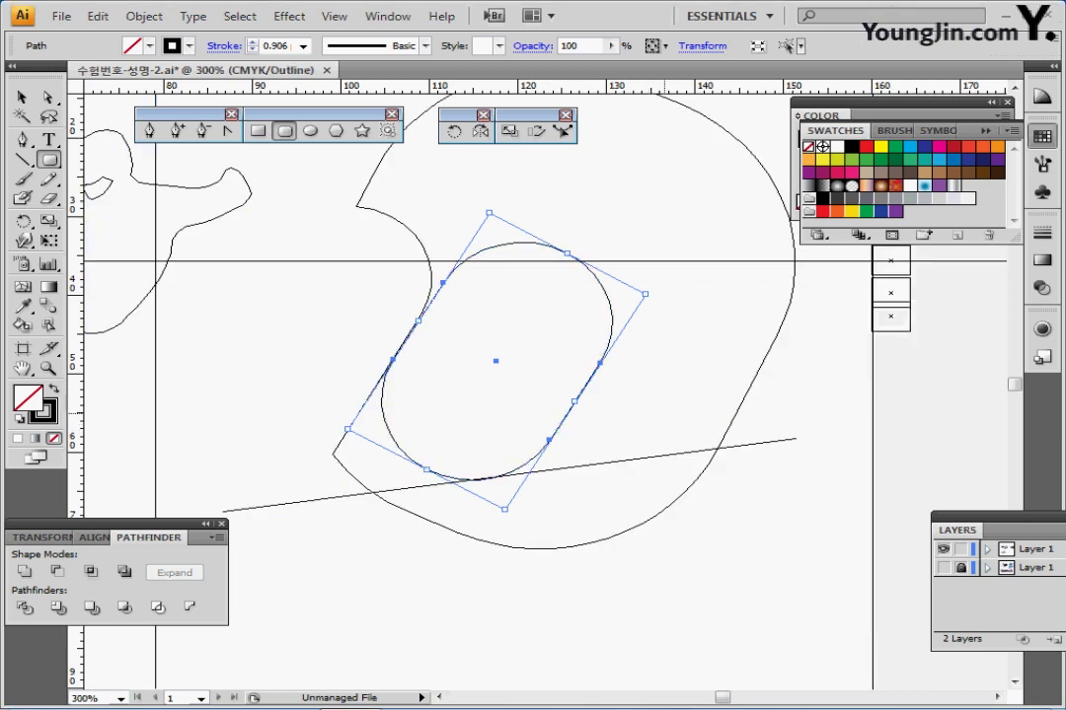
pyautogui.hotkey('ctrl', 'shift', 'b')
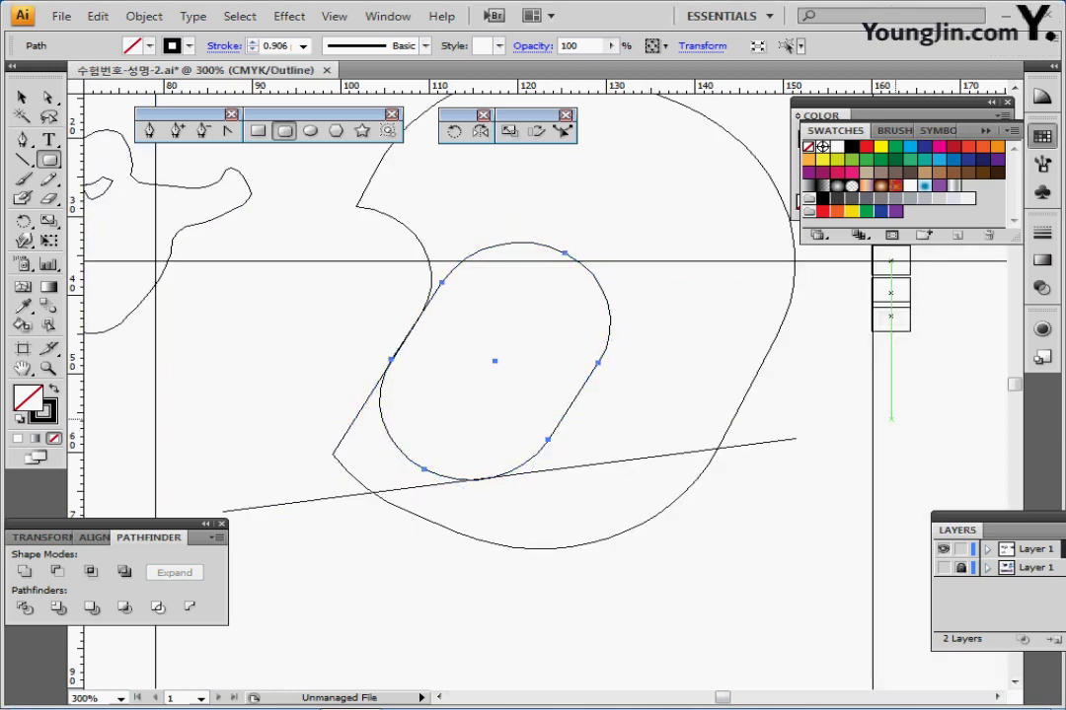
pyautogui.press('Down')
pyautogui.press('Left')
pyautogui.press('Down')
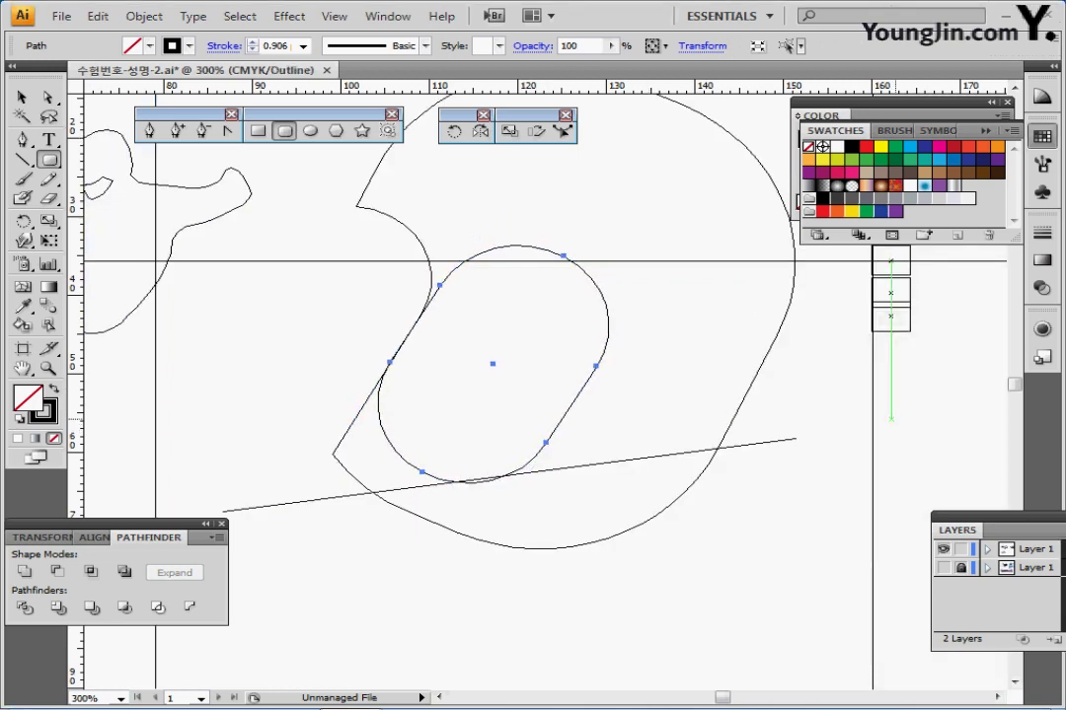
pyautogui.press('Down')
pyautogui.press('Left')
pyautogui.press('Down')
pyautogui.press('Left')
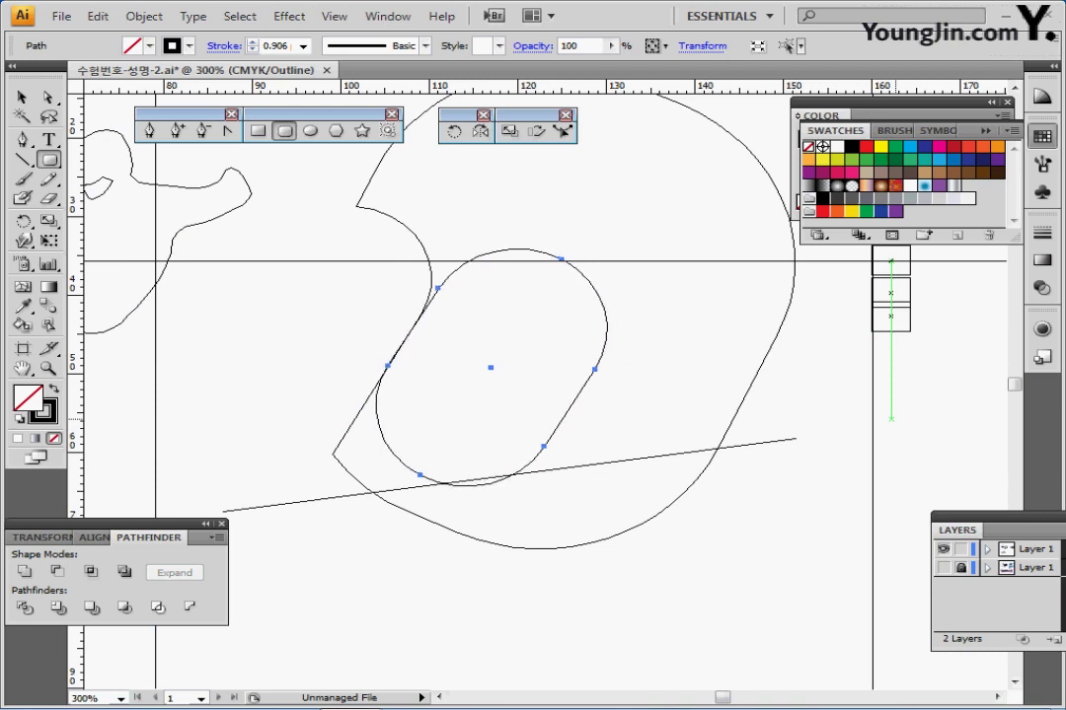
pyautogui.press('Down')
pyautogui.press('Down')
pyautogui.press('Down')
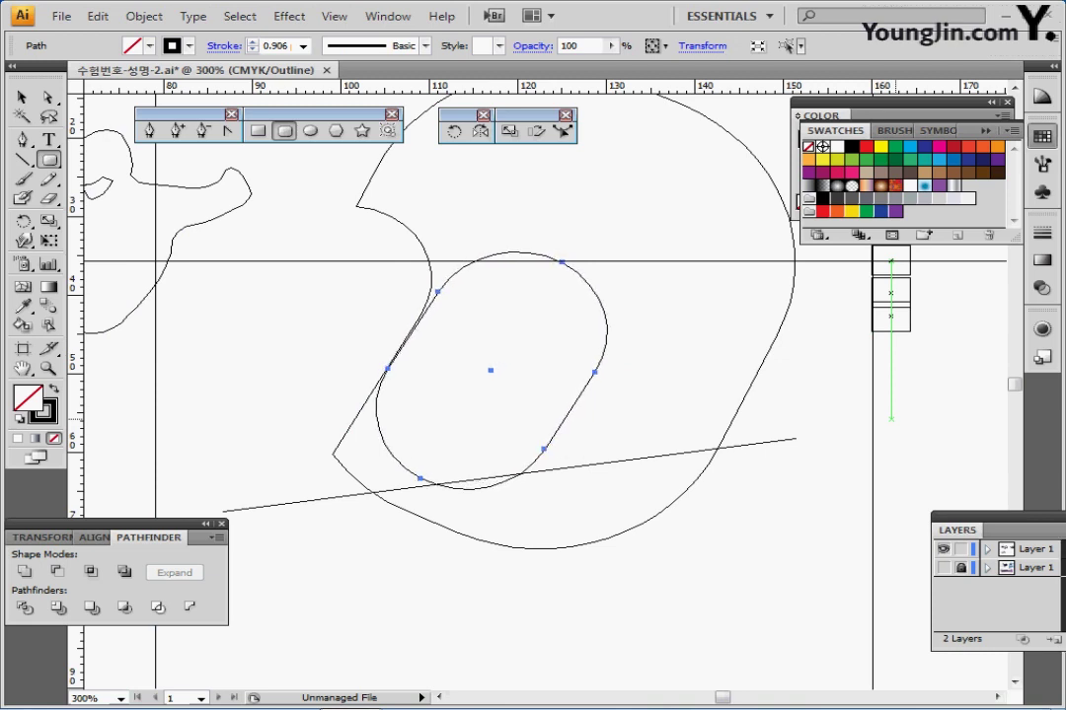
pyautogui.press('Left')
pyautogui.press('Left')
pyautogui.press('Right')
pyautogui.press('Right')
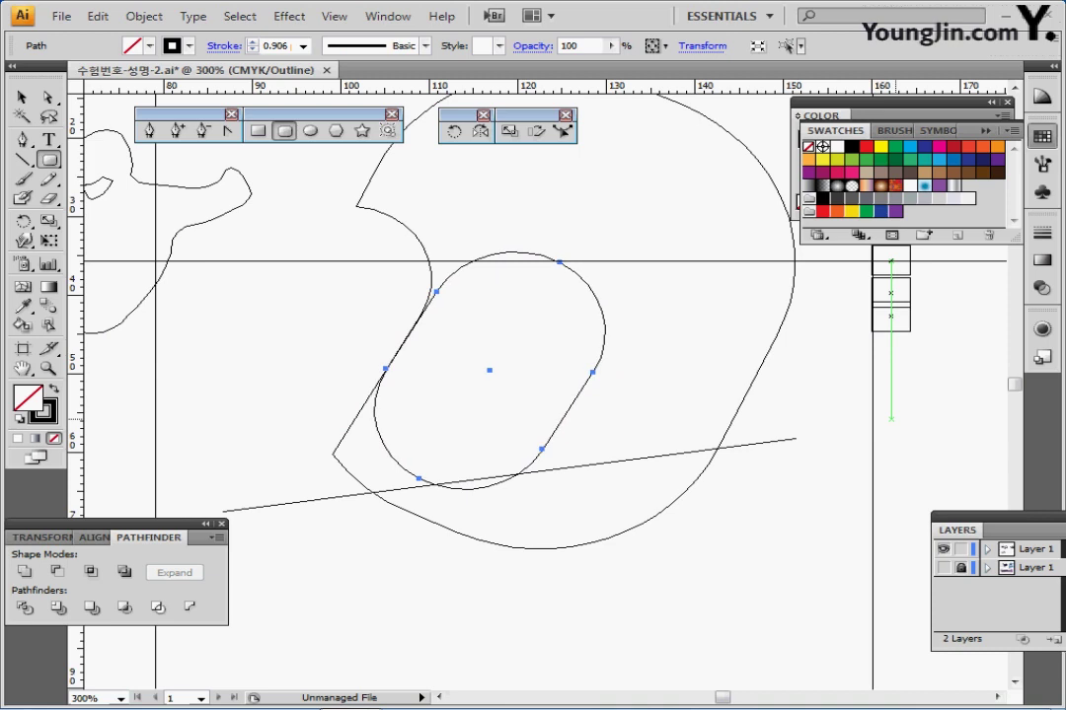
pyautogui.hotkey('ctrl', 'y')
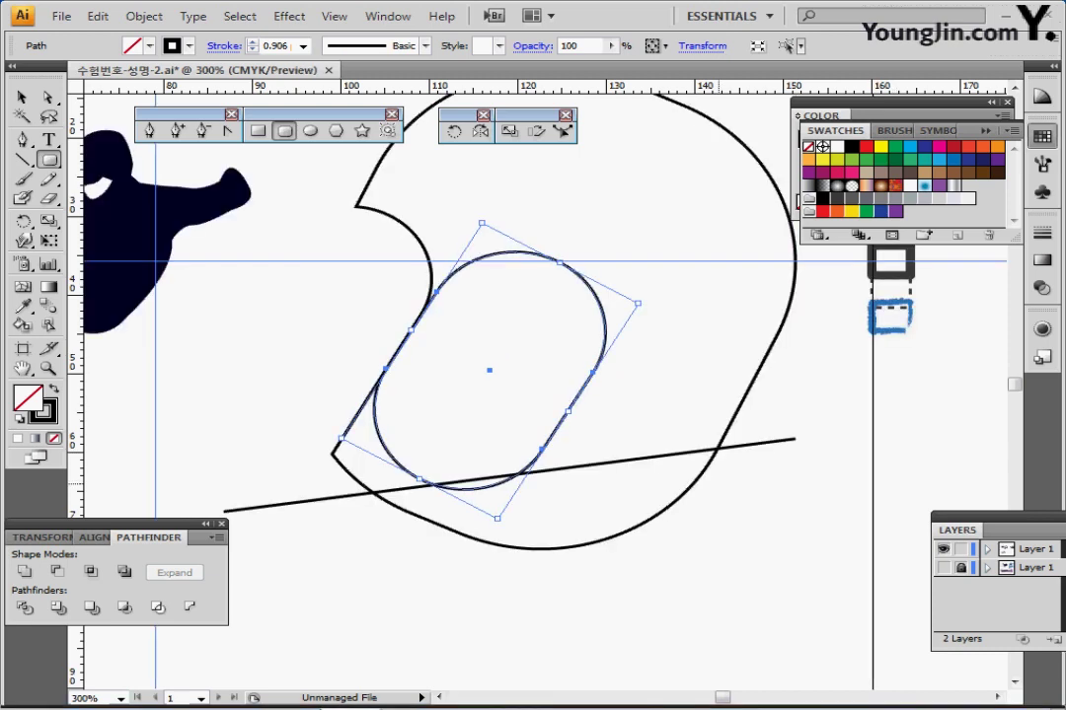
pyautogui.hotkey('ctrl', 'shift', 'a')
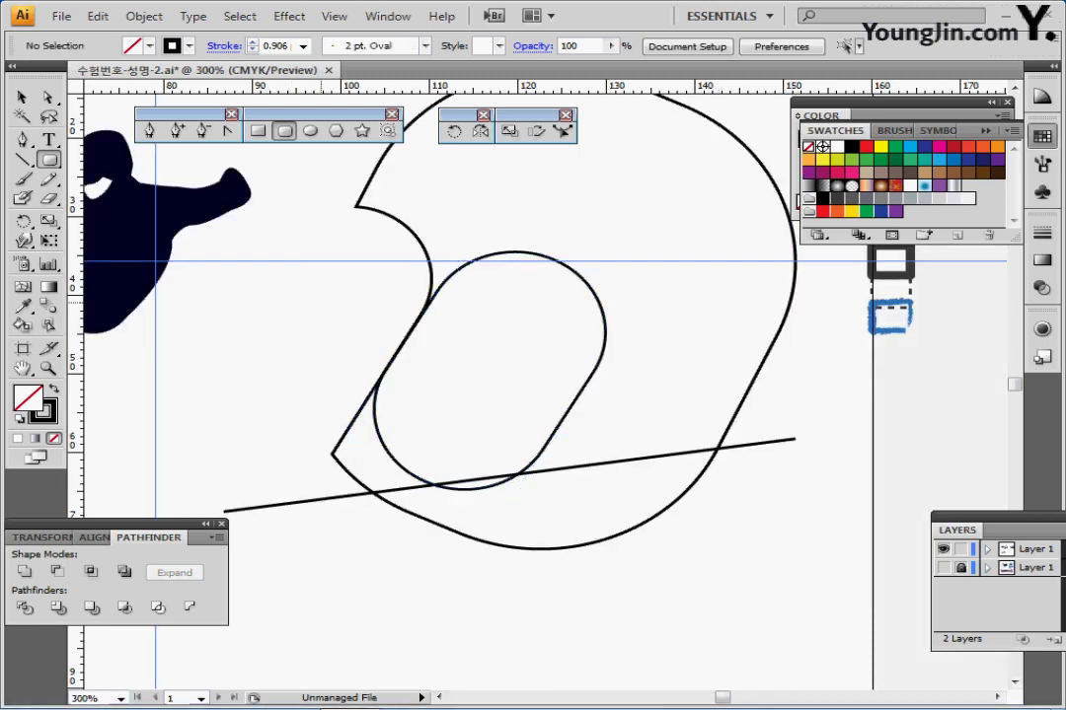
pyautogui.moveTo(327, 291); pyautogui.dragTo(523, 544)
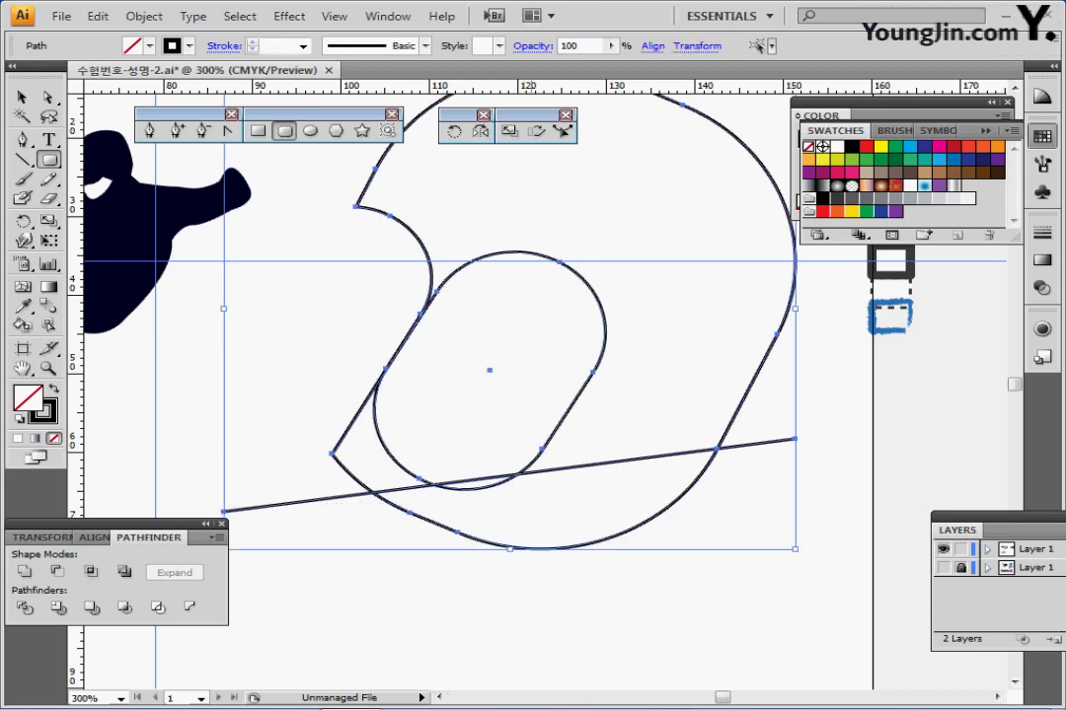
pyautogui.click(24, 609)
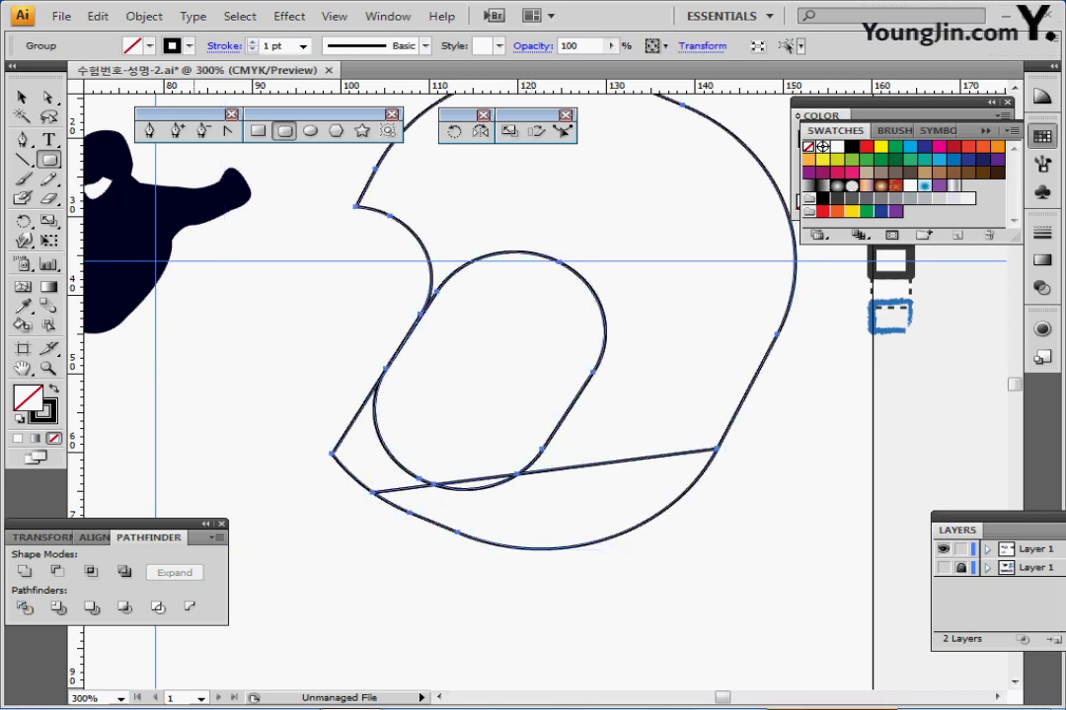
pyautogui.press('ctrl')
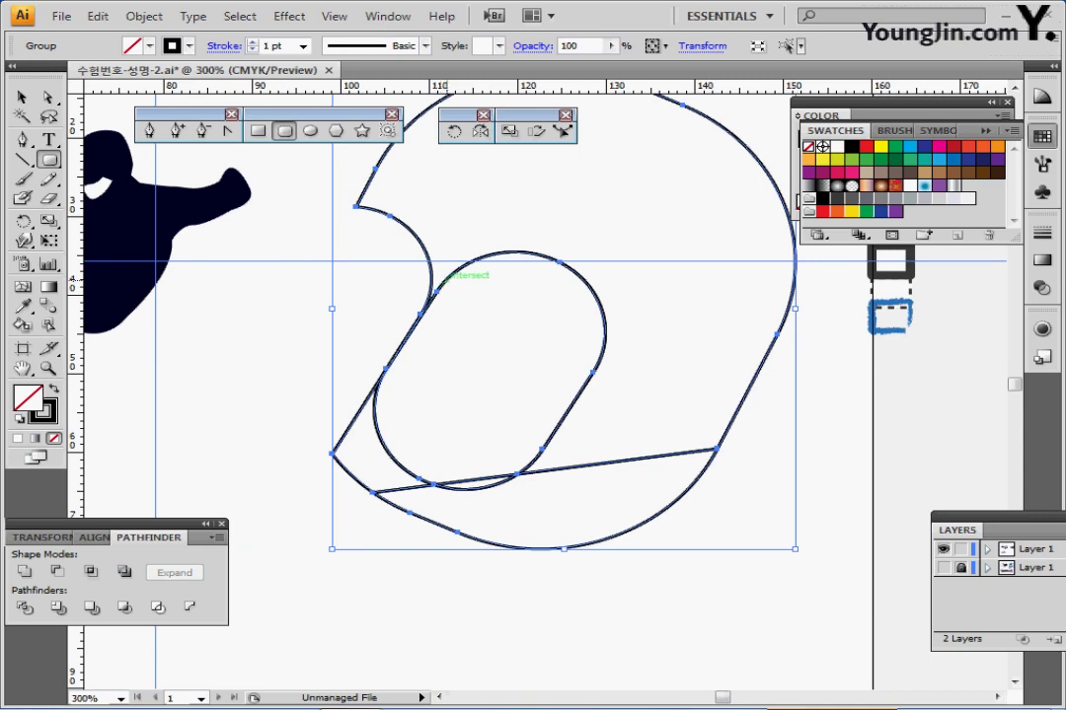
pyautogui.doubleClick(439, 288)
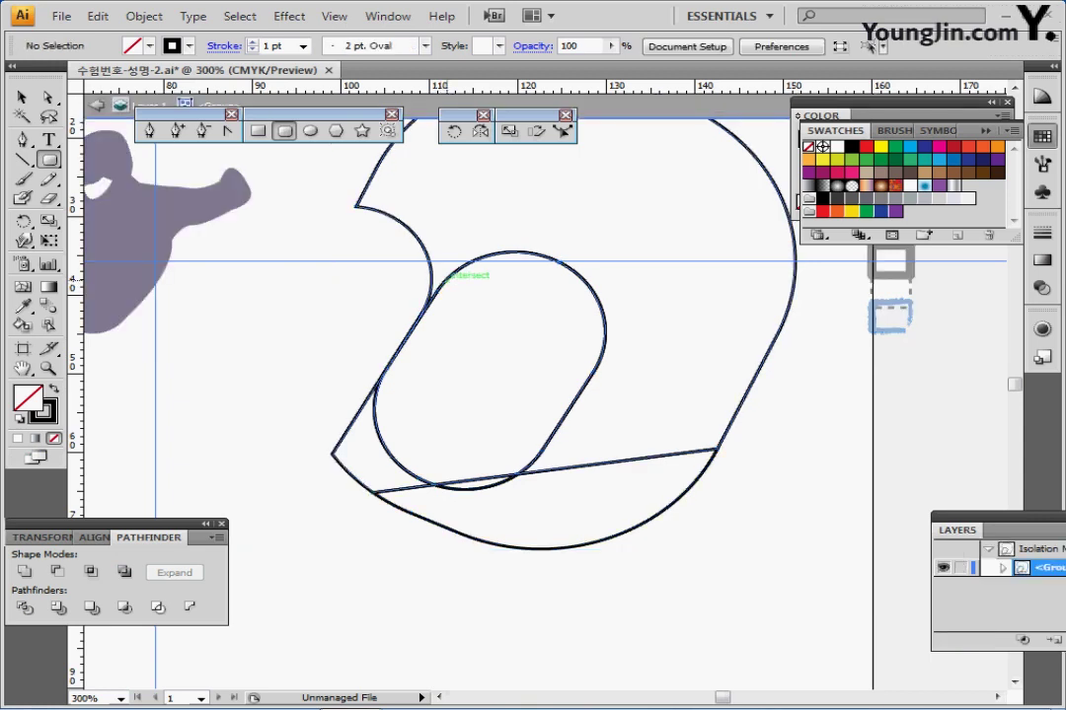
pyautogui.hotkey('ctrl', '-')
pyautogui.moveTo(513, 340); pyautogui.dragTo(420, 422)
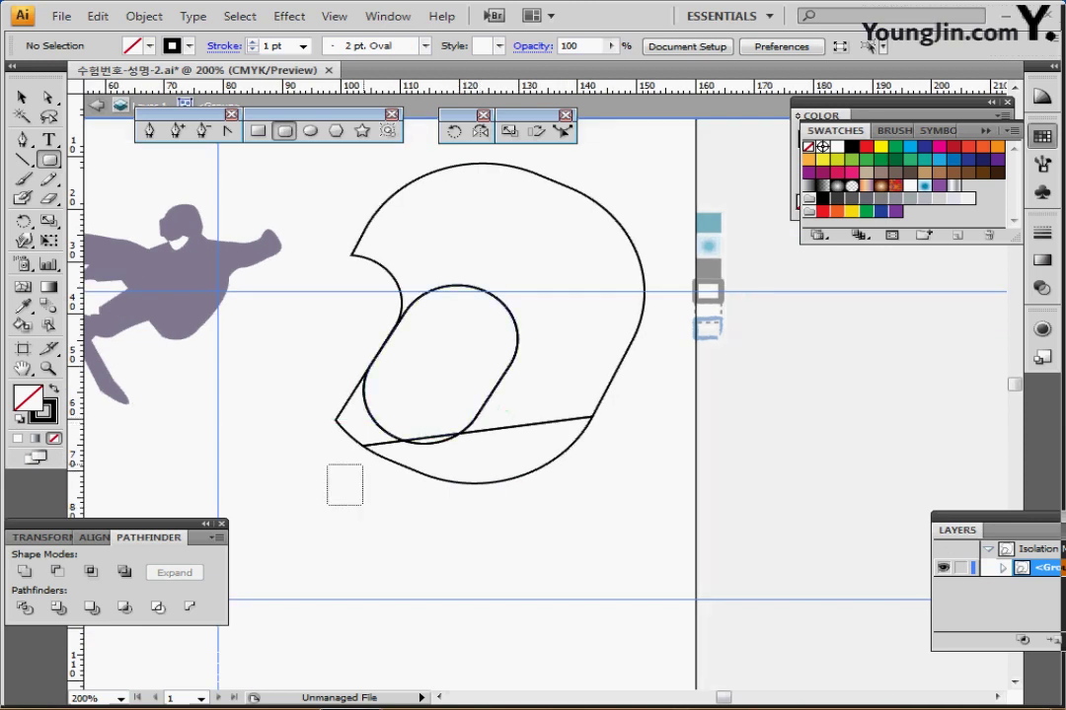
pyautogui.moveTo(327, 504); pyautogui.dragTo(430, 435)
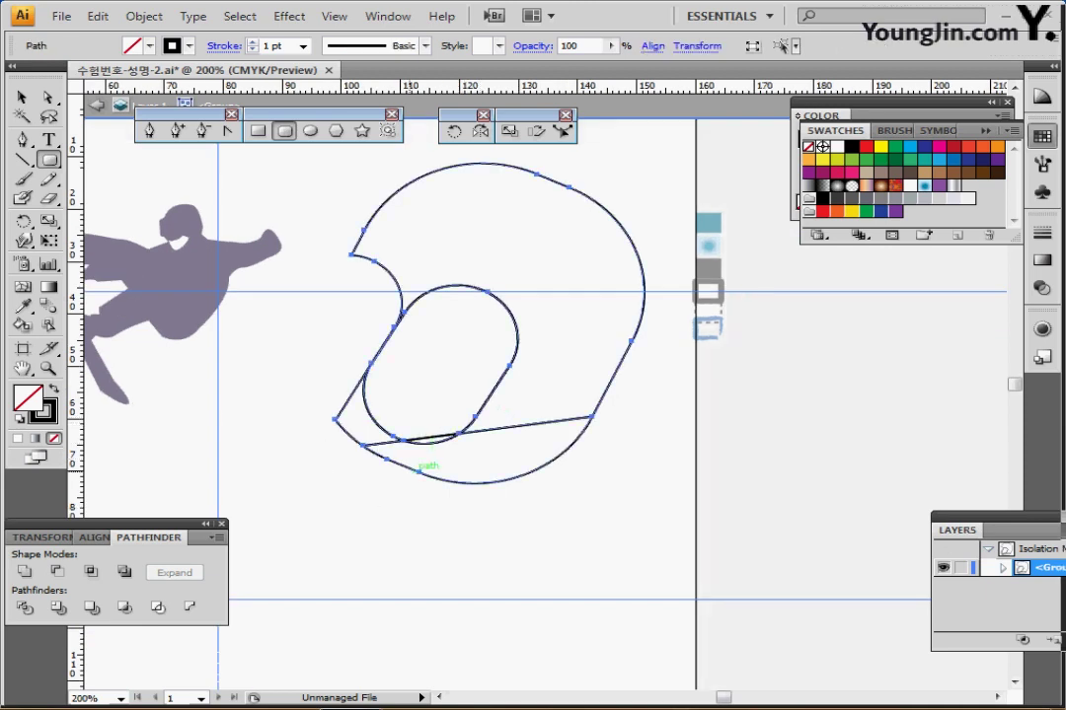
pyautogui.keyDown('ctrl'); pyautogui.click(411, 354); pyautogui.keyUp('ctrl')
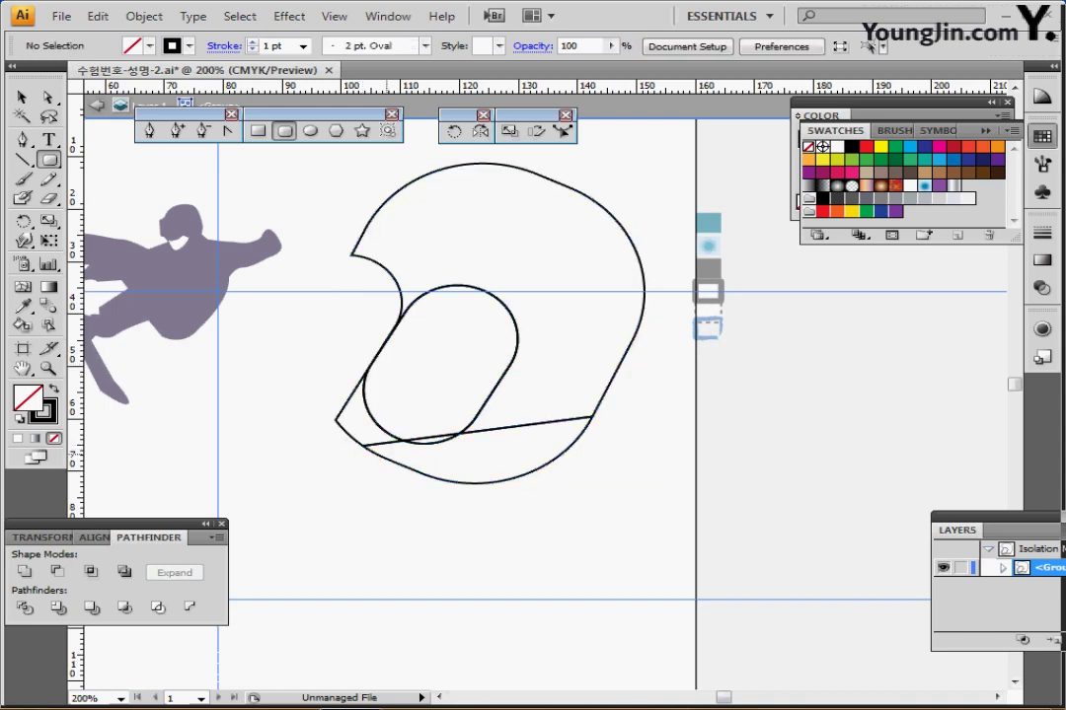
pyautogui.keyDown('ctrl'); pyautogui.click(382, 456); pyautogui.keyUp('ctrl')
pyautogui.keyDown('ctrl'); pyautogui.keyDown('shift'); pyautogui.click(337, 420); pyautogui.keyUp('shift'); pyautogui.keyUp('ctrl')
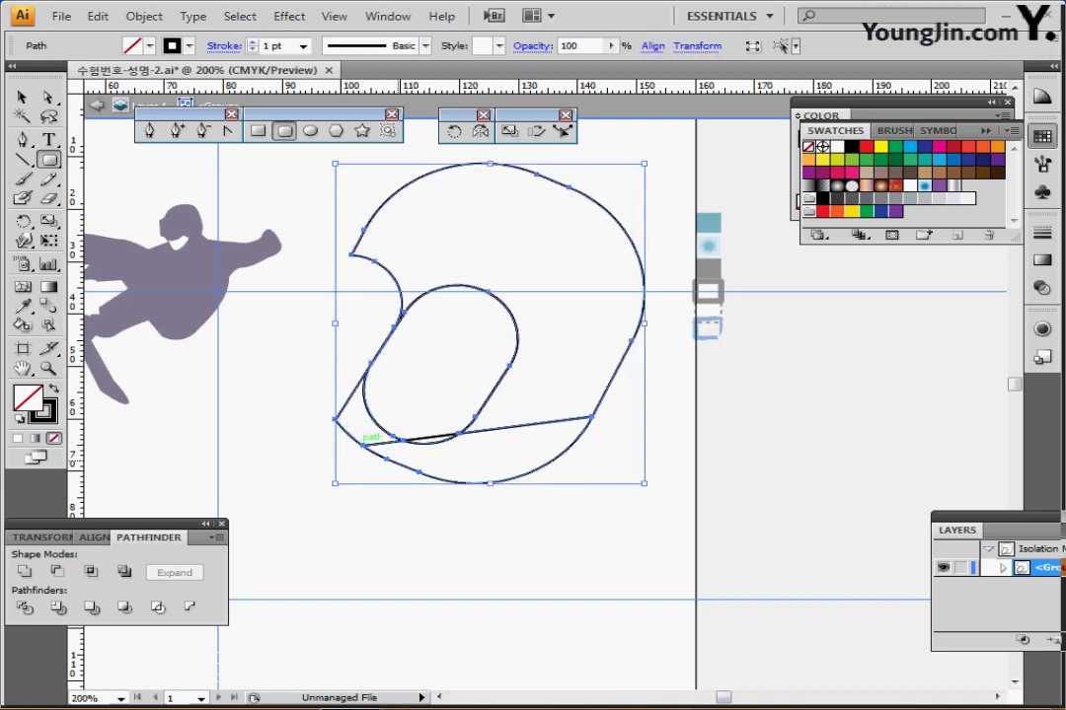
pyautogui.click(422, 498)
pyautogui.press('Escape')
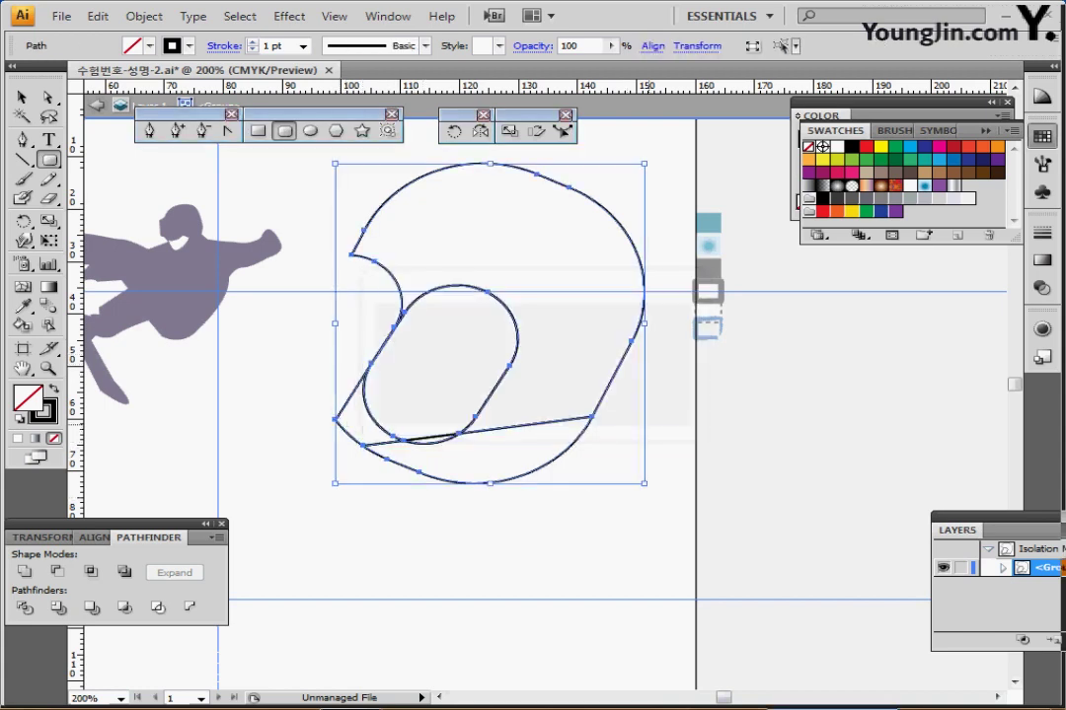
pyautogui.press('Escape')
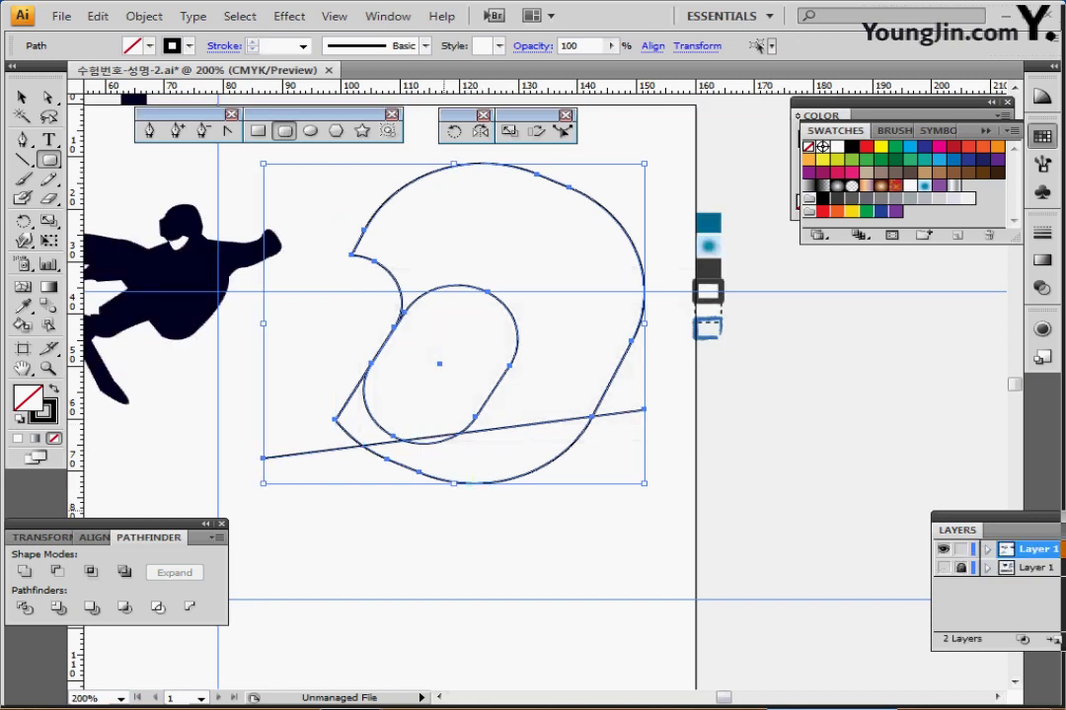
# Nudge the small rounded chin shape slightly left against the helmet's face-opening edge and clear the selection.
pyautogui.hotkey('ctrl', 'shift', 'a')
pyautogui.click(498, 385)
pyautogui.keyDown('shift'); pyautogui.click(632, 342); pyautogui.keyUp('shift')
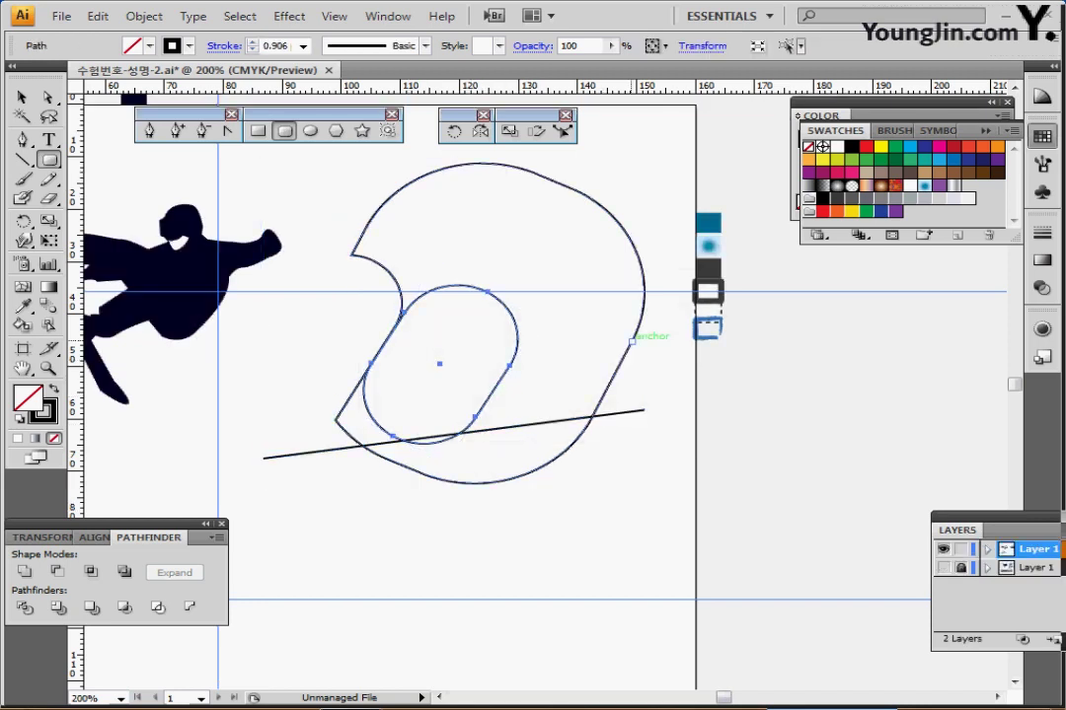
pyautogui.press('Left')
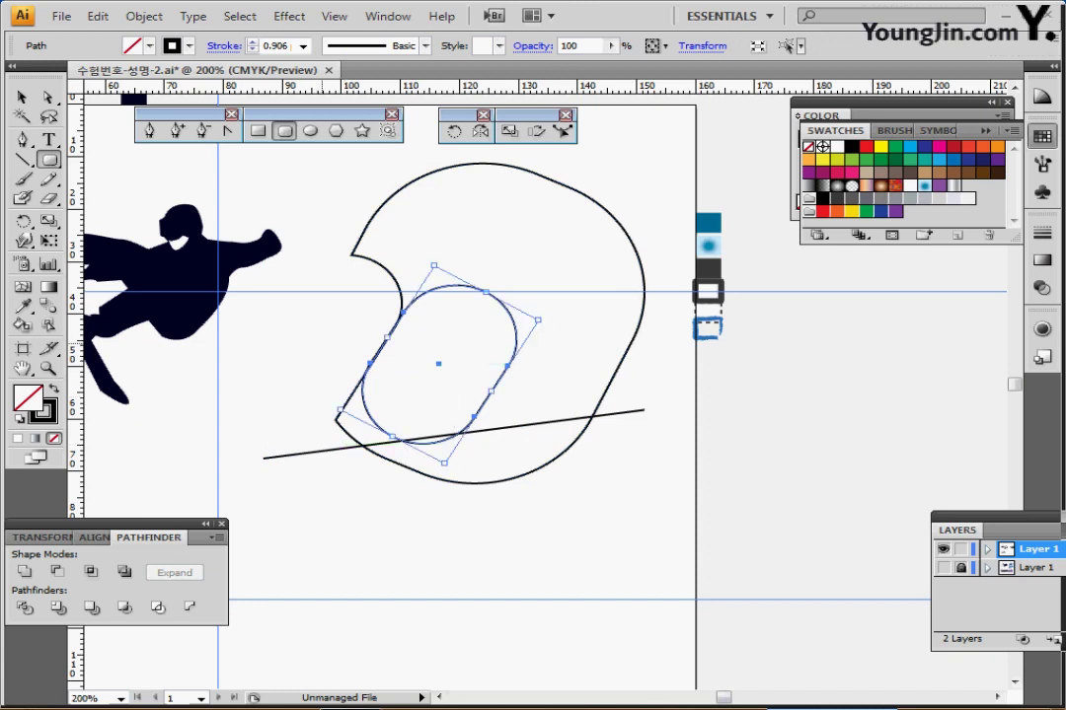
pyautogui.keyDown('ctrl'); pyautogui.click(324, 347); pyautogui.keyUp('ctrl')
pyautogui.hotkey('ctrl', 'shift', 'a')
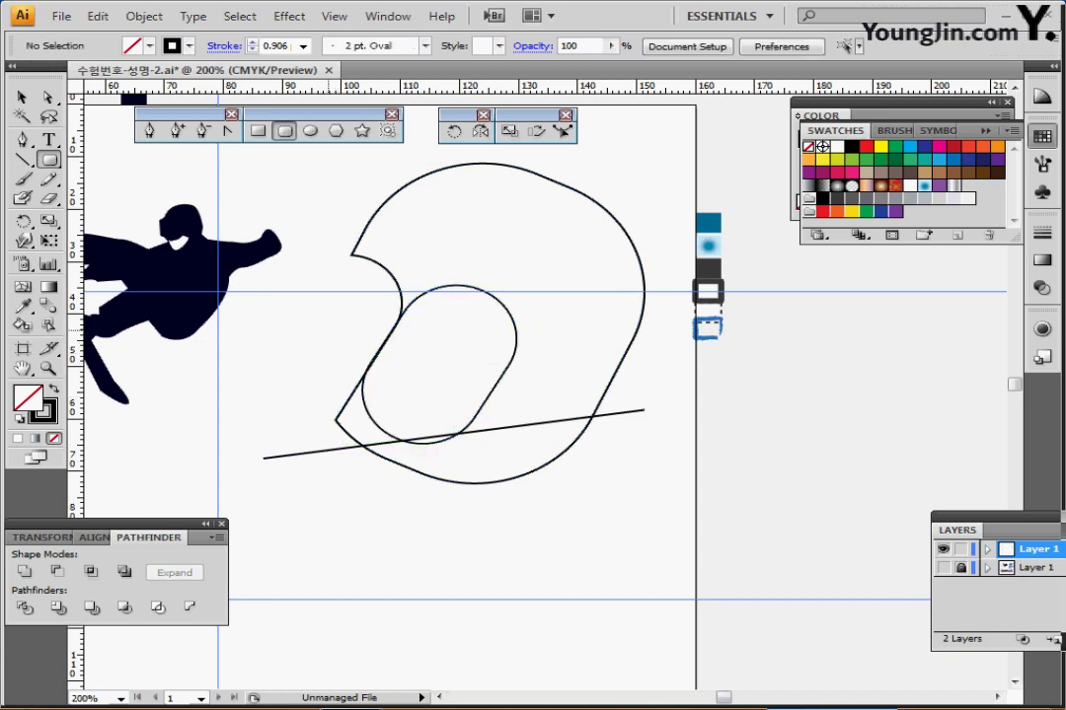
# Divide the overlapping helmet shapes with the slanted line, then isolate the group and delete the pointed chin corner and bottom piece.
pyautogui.hotkey('ctrl', 'a')
pyautogui.click(25, 607)
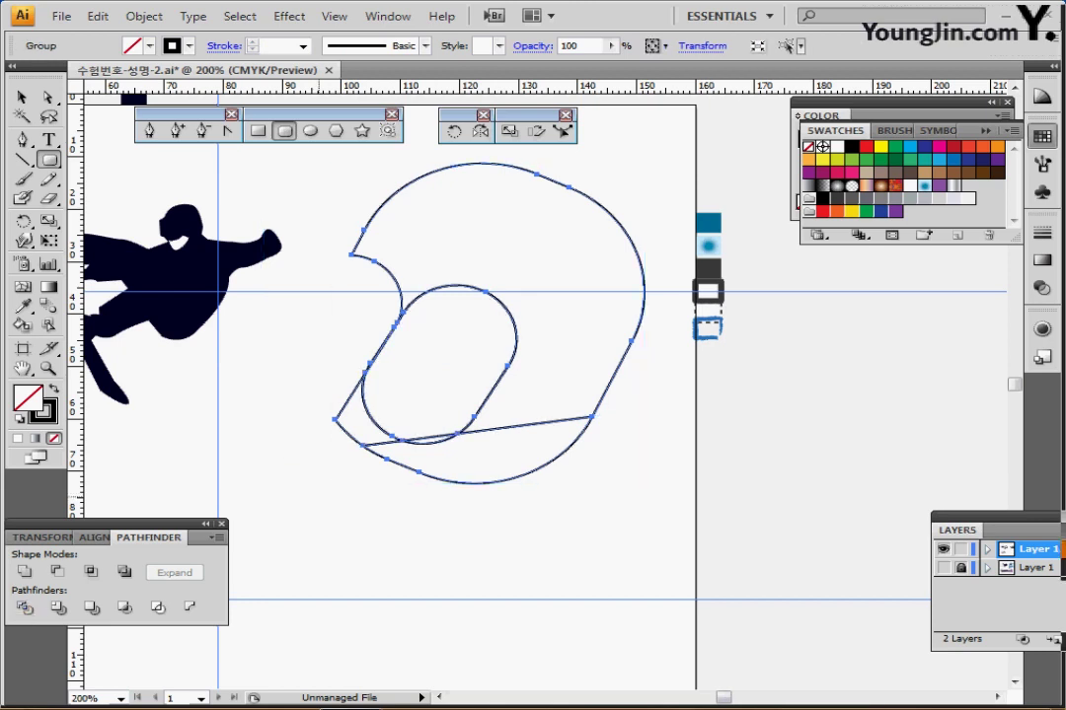
pyautogui.doubleClick(367, 437)
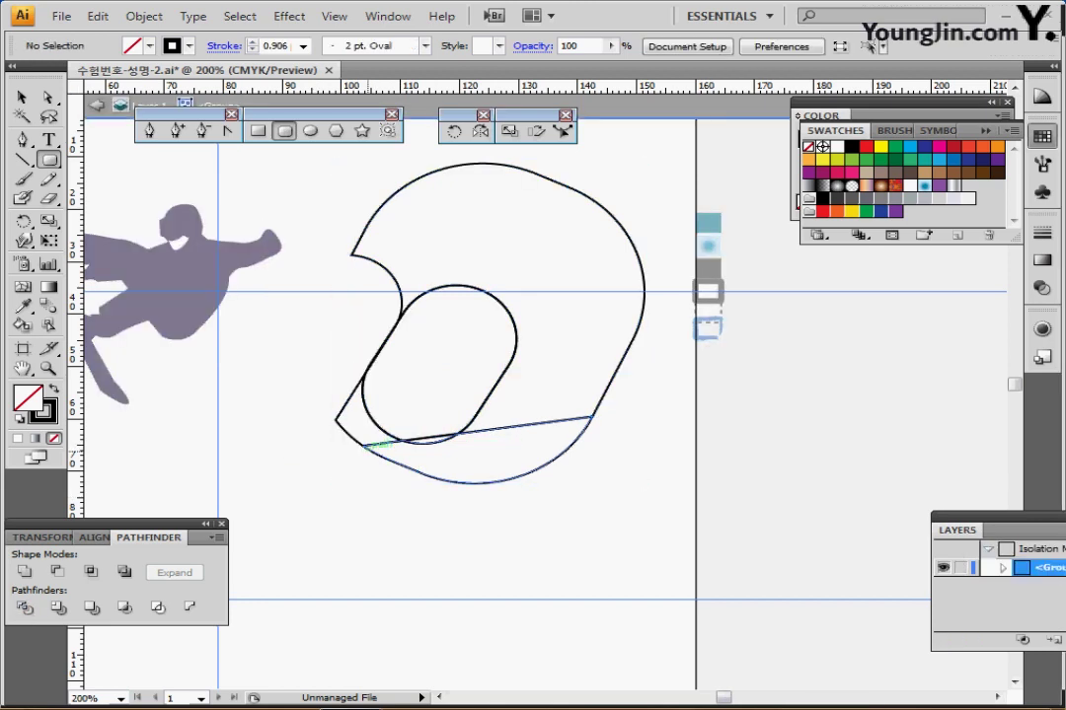
pyautogui.keyDown('ctrl'); pyautogui.click(354, 439); pyautogui.keyUp('ctrl')
pyautogui.keyDown('ctrl'); pyautogui.keyDown('shift'); pyautogui.click(437, 479); pyautogui.keyUp('shift'); pyautogui.keyUp('ctrl')
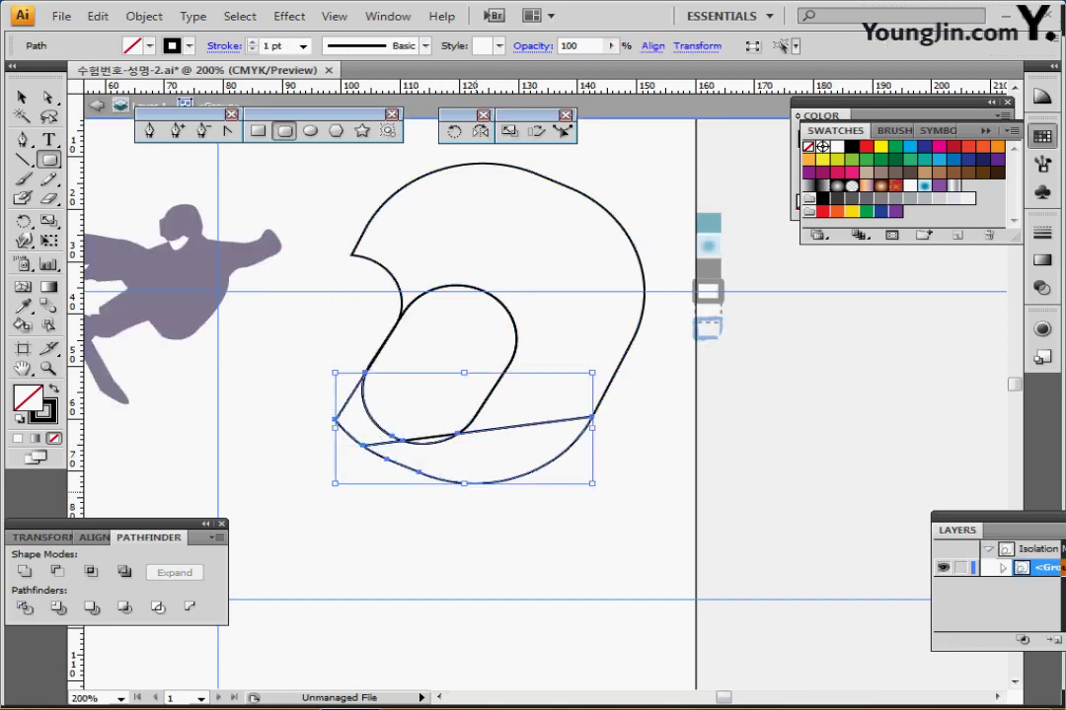
pyautogui.press('Delete')
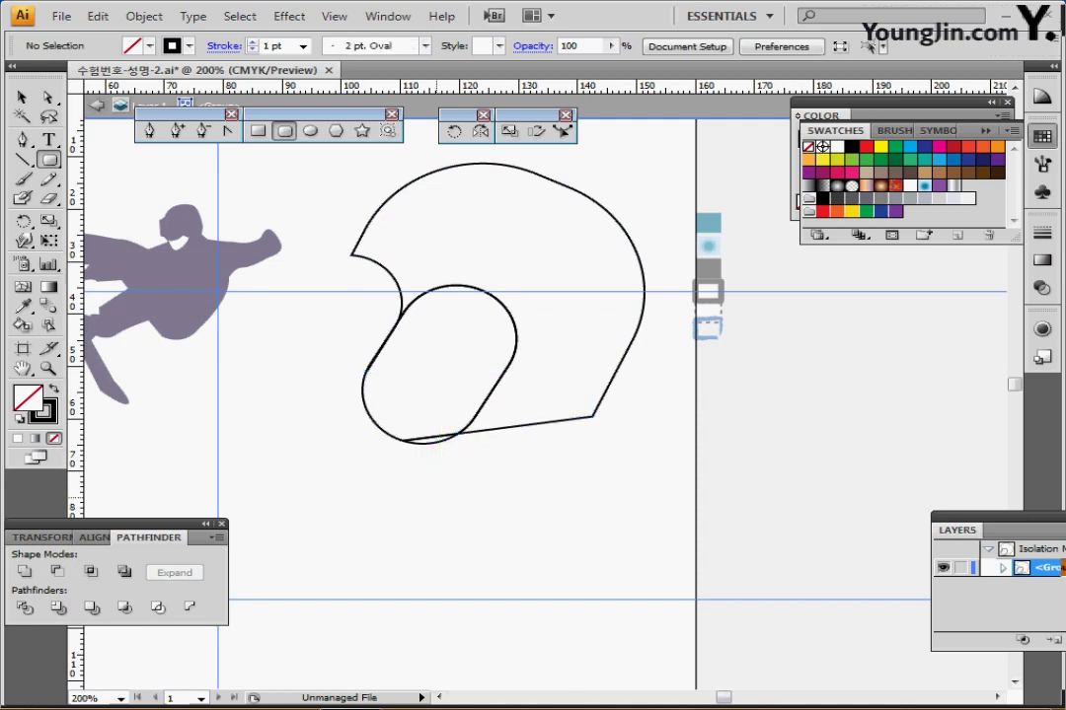
# Unite the remaining helmet and chin pieces into a single outline.
pyautogui.moveTo(357, 476); pyautogui.dragTo(518, 243)
pyautogui.click(24, 572)
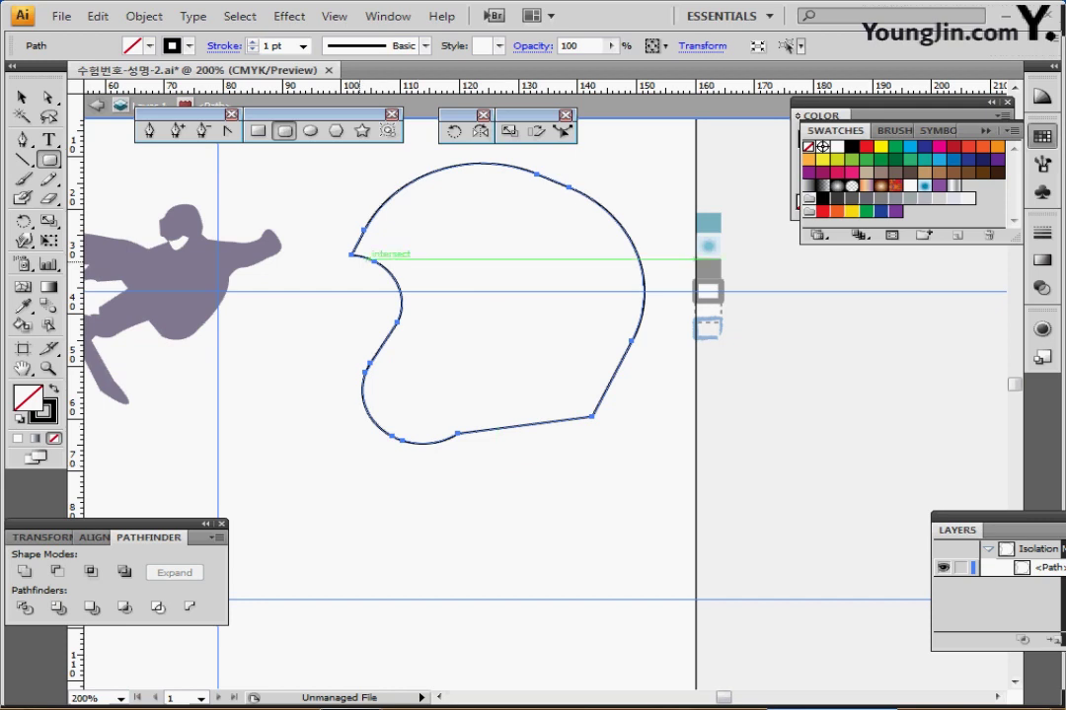
pyautogui.keyDown('ctrl'); pyautogui.click(362, 257); pyautogui.keyUp('ctrl')
# Convert the sharp front corner above the helmet's face opening into a small rounded curve.
pyautogui.moveTo(495, 346); pyautogui.dragTo(382, 274)
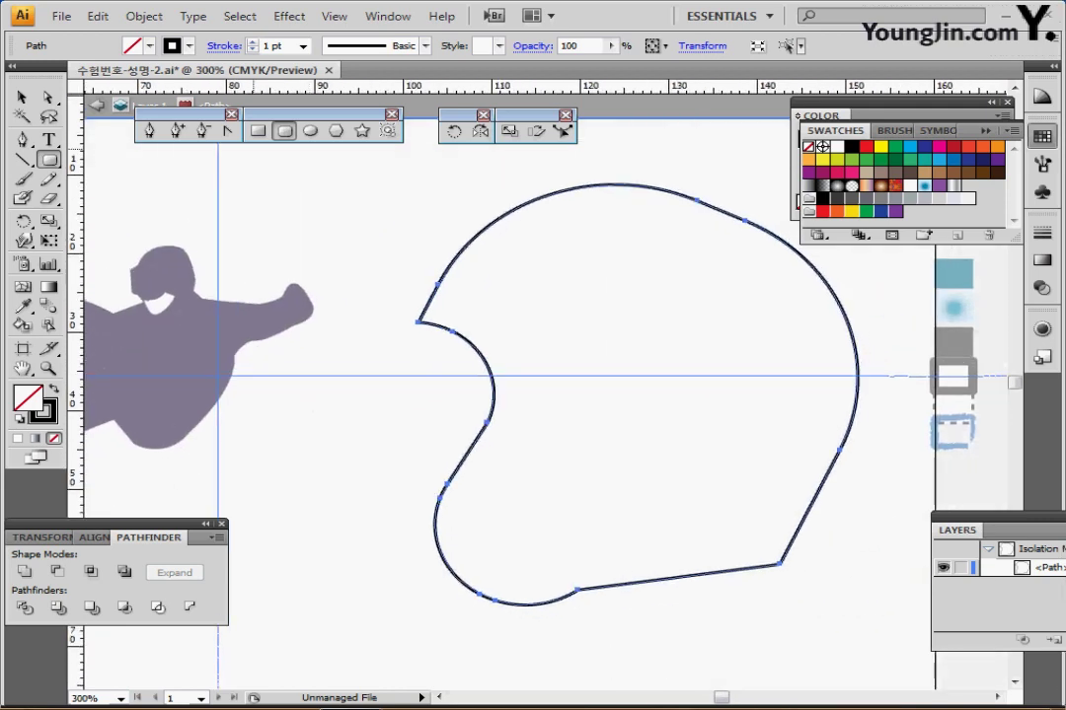
pyautogui.click(227, 130)
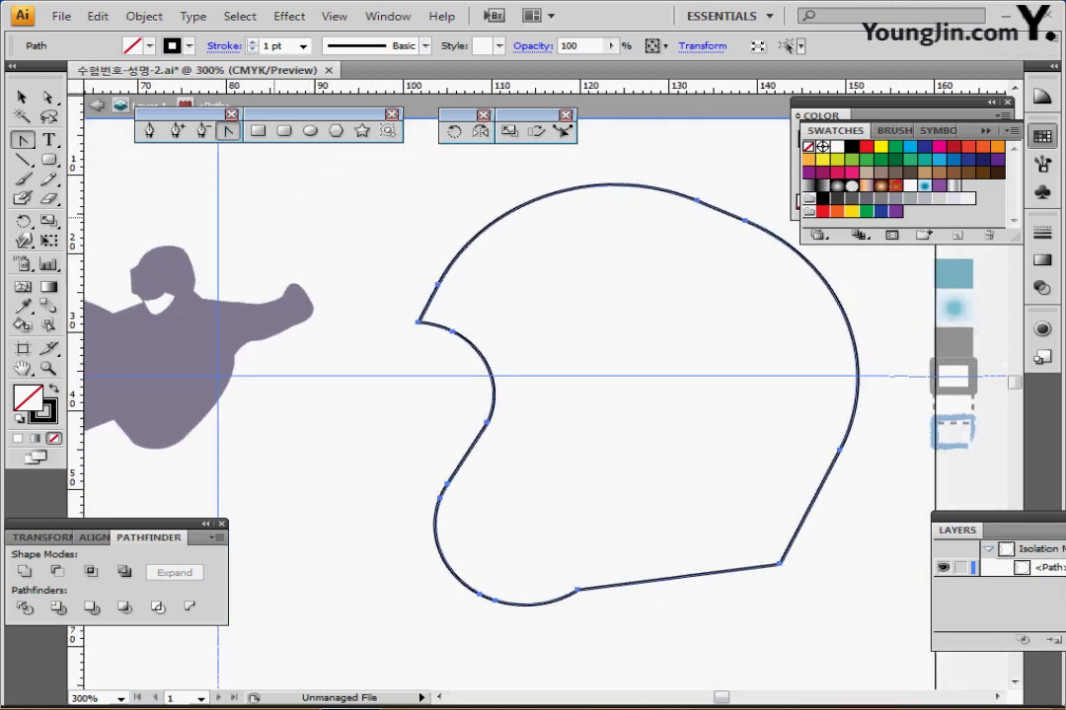
pyautogui.click(418, 322)
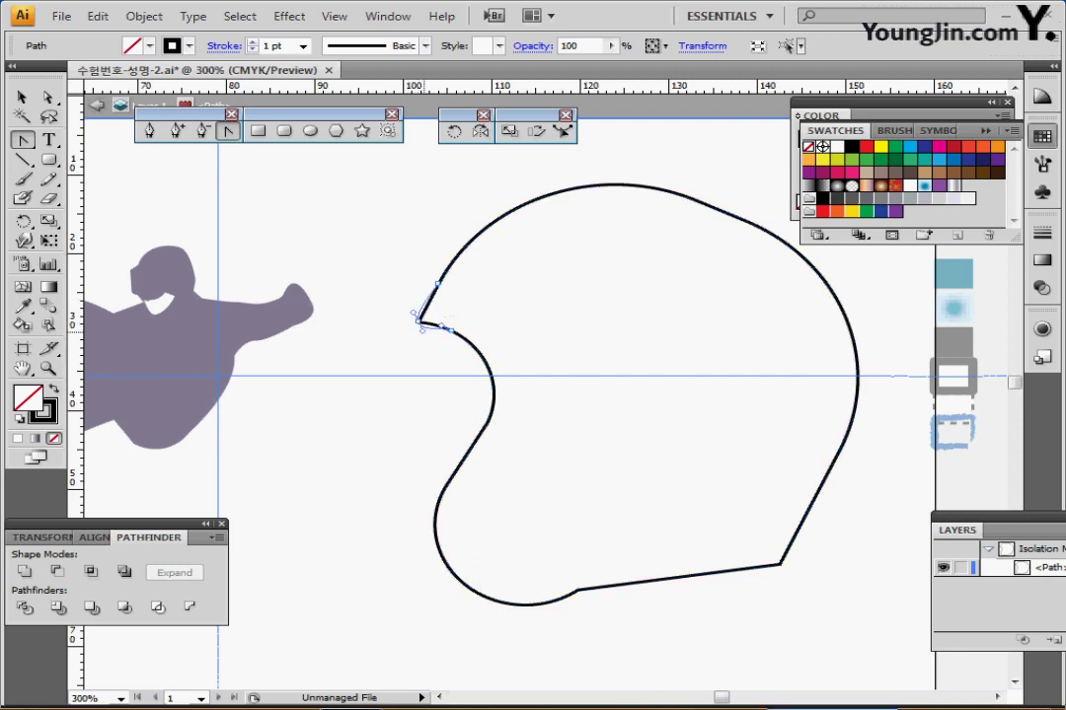
pyautogui.moveTo(423, 331); pyautogui.dragTo(423, 331)
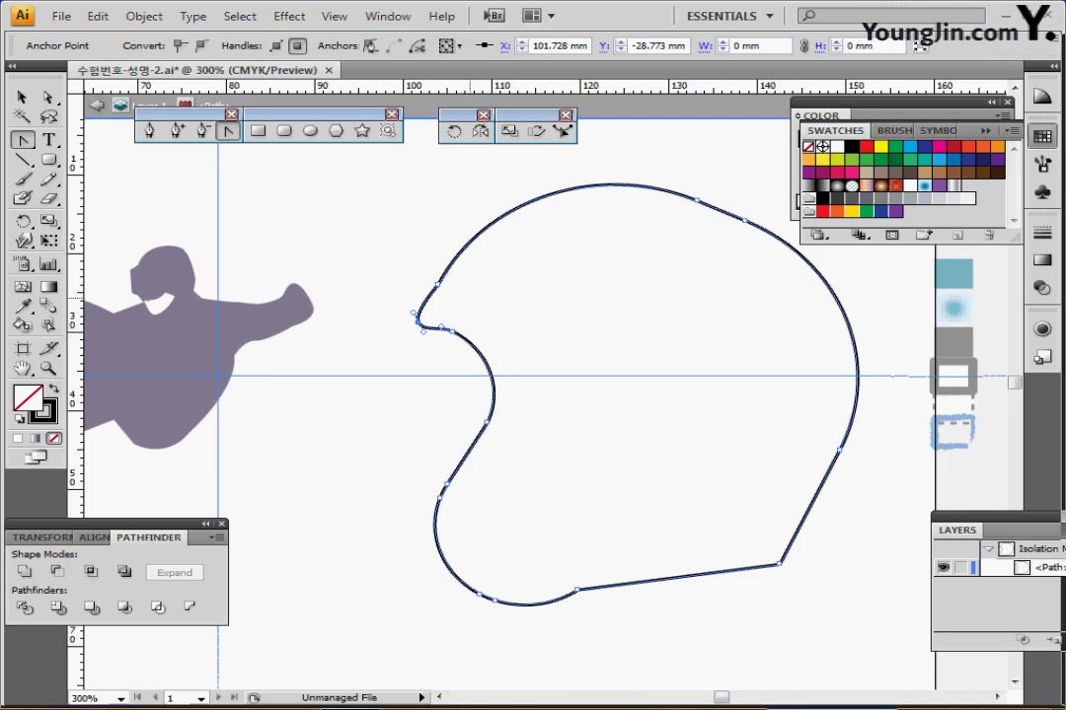
# Leave isolation mode, fill the helmet outline with the solid teal sampled from the reference swatches, and clear the selection.
pyautogui.keyDown('ctrl'); pyautogui.keyDown('alt'); pyautogui.click(483, 304); pyautogui.keyUp('alt'); pyautogui.keyUp('ctrl')
pyautogui.moveTo(612, 328); pyautogui.dragTo(550, 262)
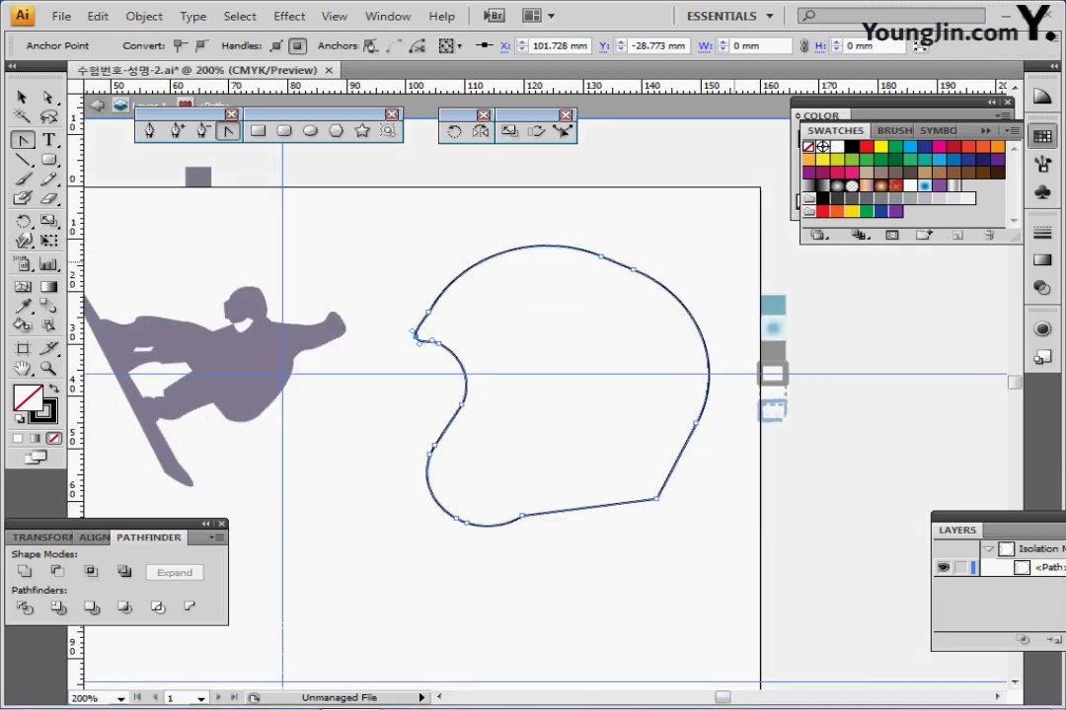
pyautogui.press('Escape')
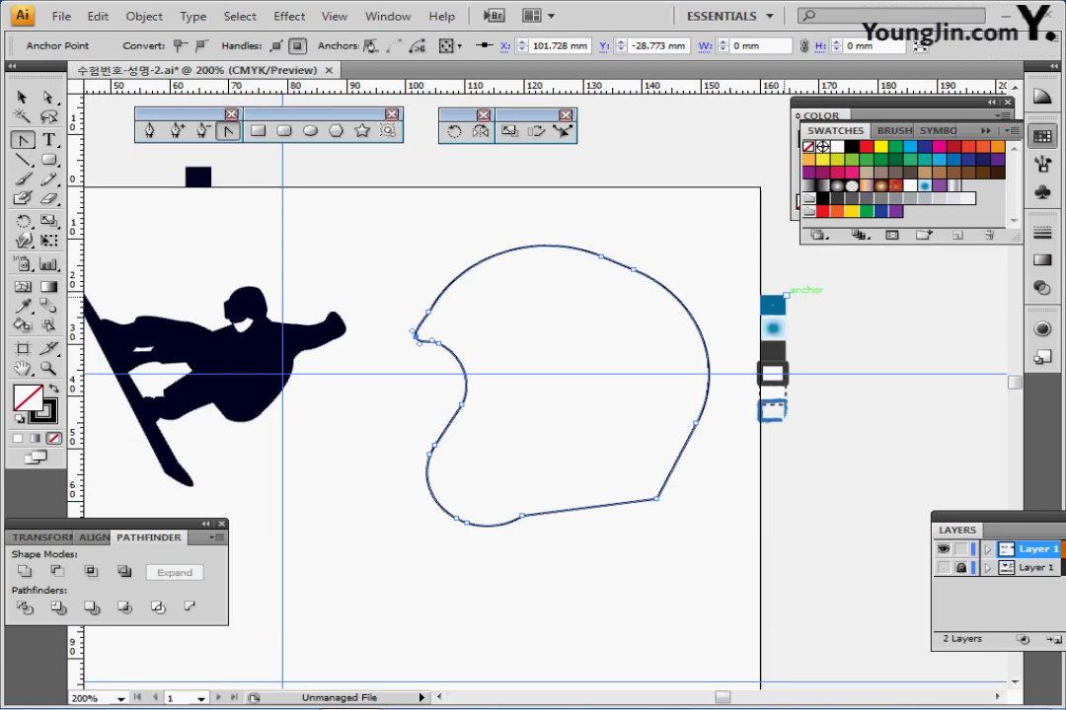
pyautogui.press('i')
pyautogui.click(775, 306)
pyautogui.keyDown('ctrl'); pyautogui.click(846, 345); pyautogui.keyUp('ctrl')
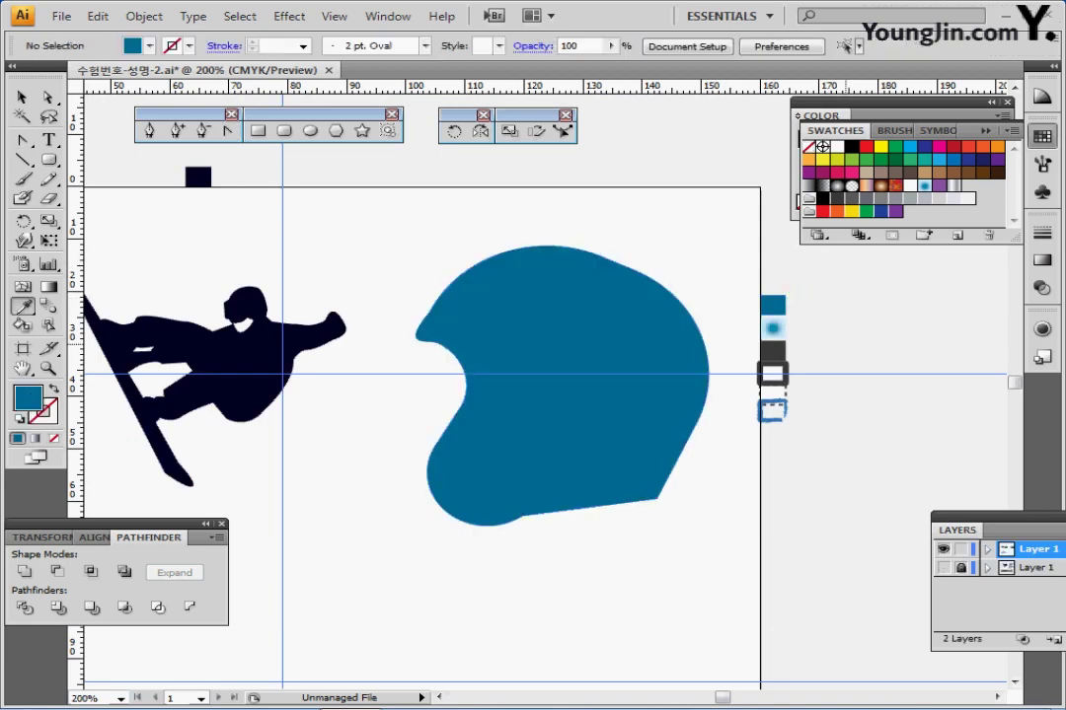
# Offset the helmet path outward by 2 mm to create a larger copy behind it.
pyautogui.keyDown('ctrl'); pyautogui.click(613, 394); pyautogui.keyUp('ctrl')
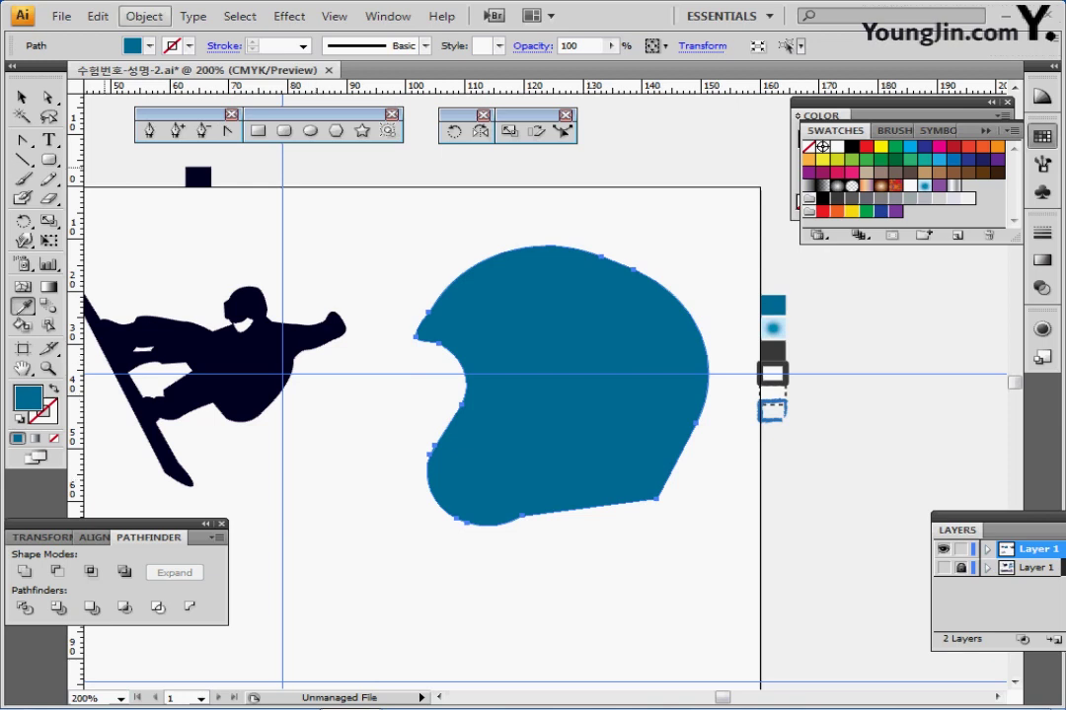
pyautogui.click(144, 16)
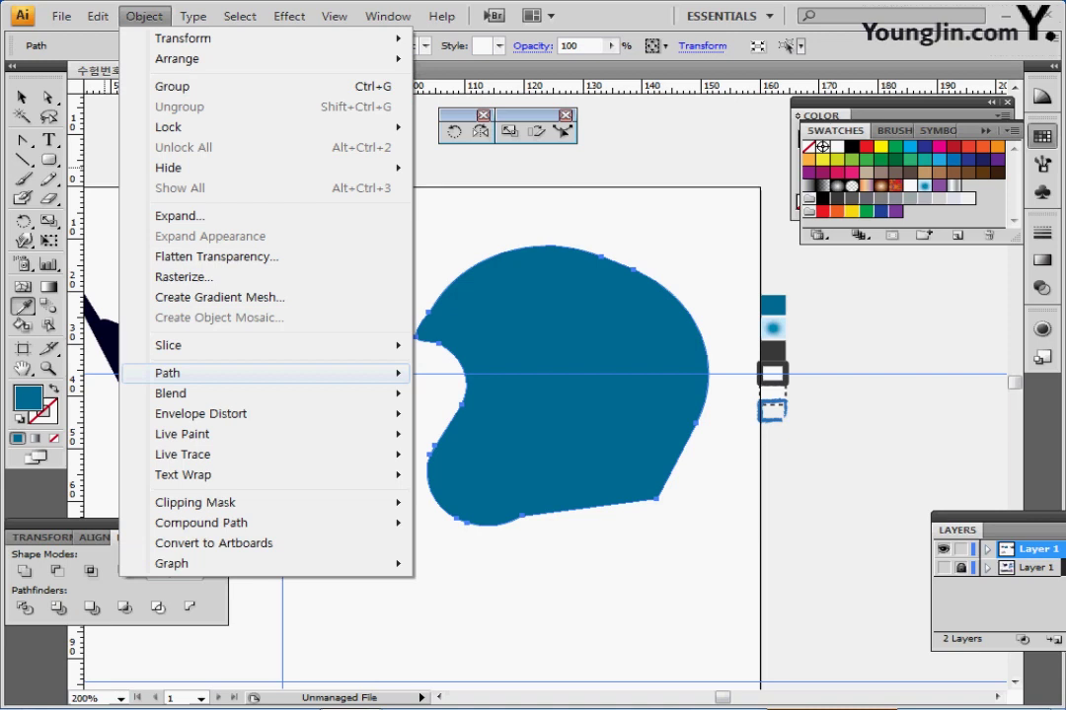
pyautogui.moveTo(197, 373)
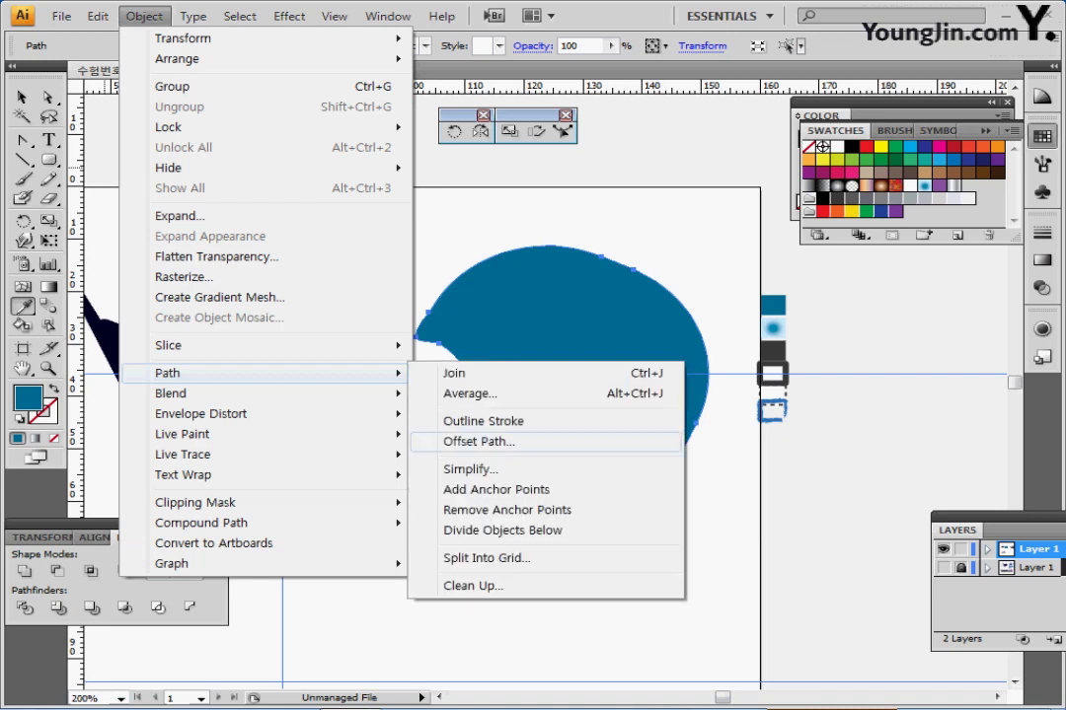
pyautogui.click(478, 441)
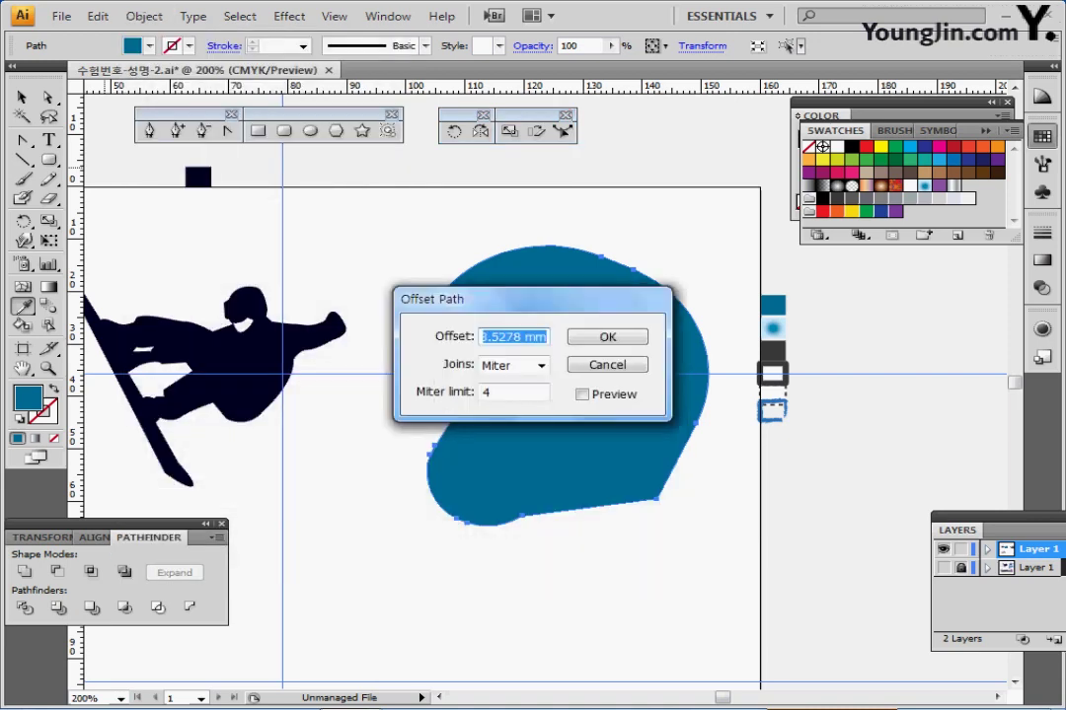
pyautogui.write('2')
pyautogui.press('Return')
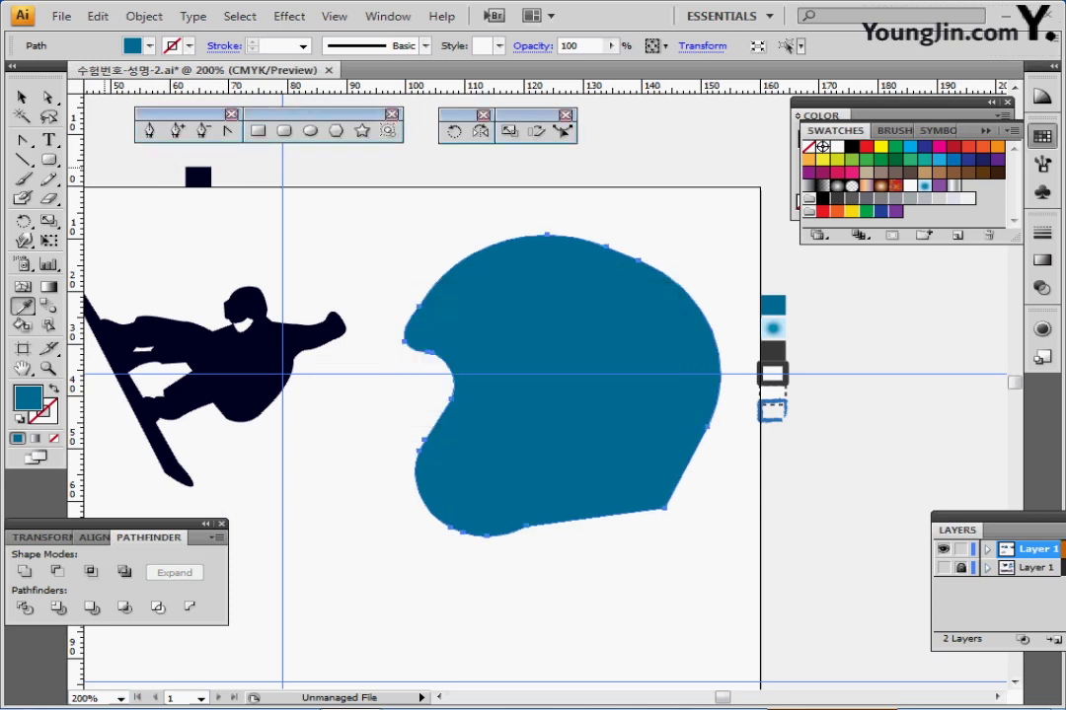
# Fill the inner helmet shape with the radial blue gradient sampled from the reference swatches and check its color stops.
pyautogui.keyDown('ctrl'); pyautogui.click(596, 340); pyautogui.keyUp('ctrl')
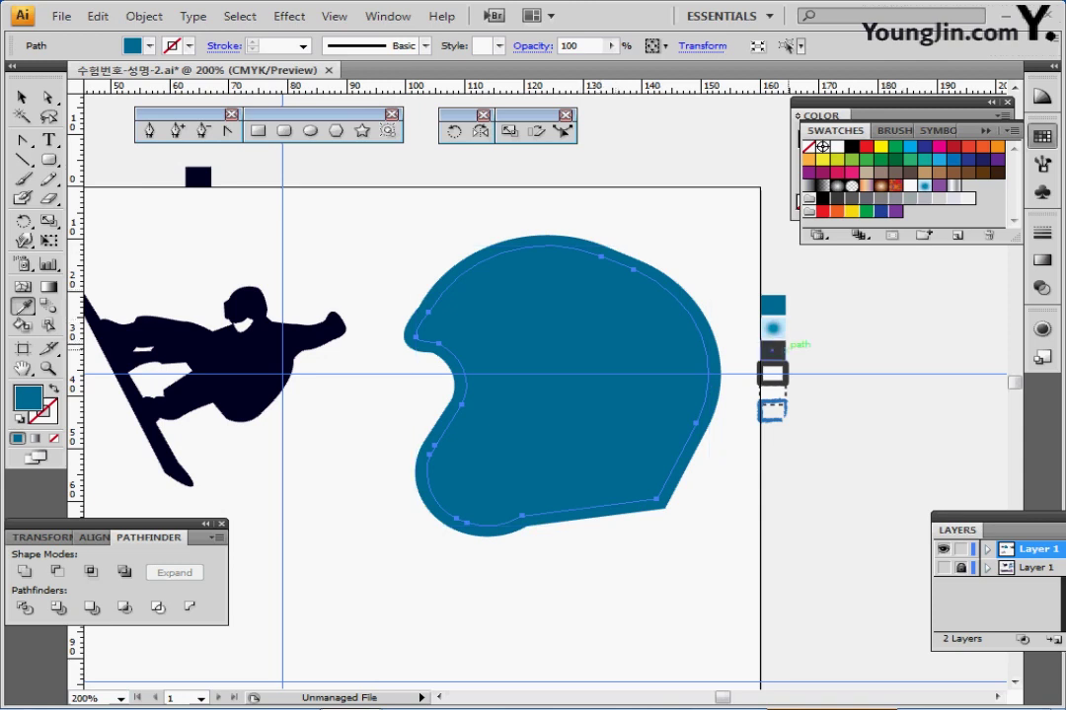
pyautogui.click(773, 328)
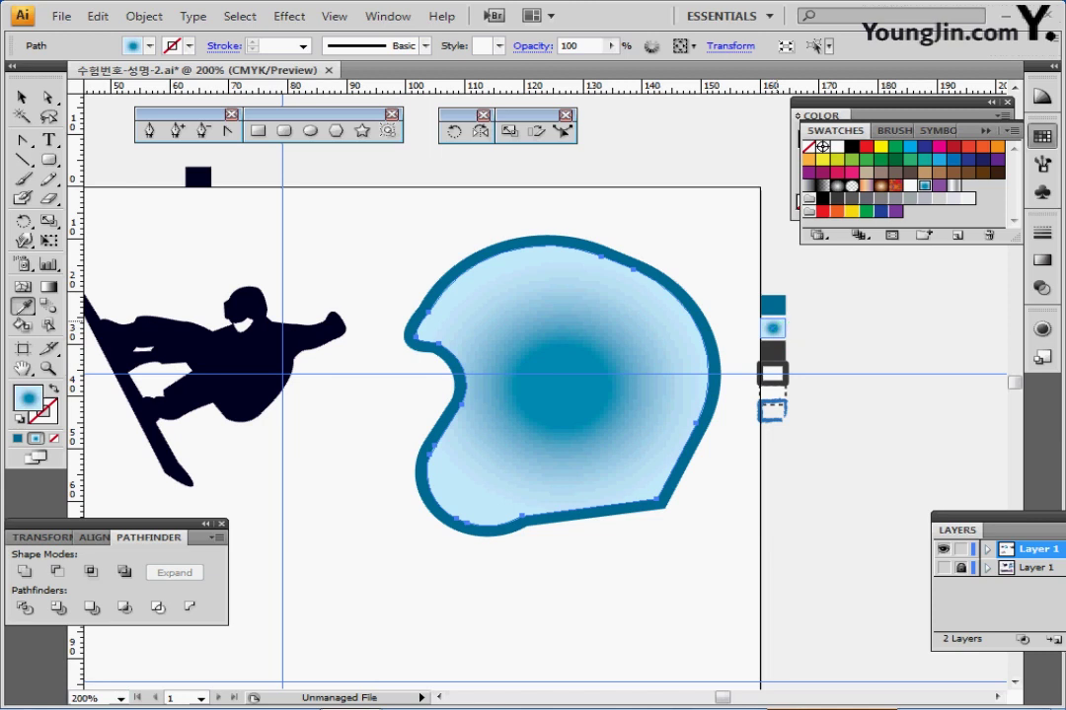
pyautogui.click(1041, 260)
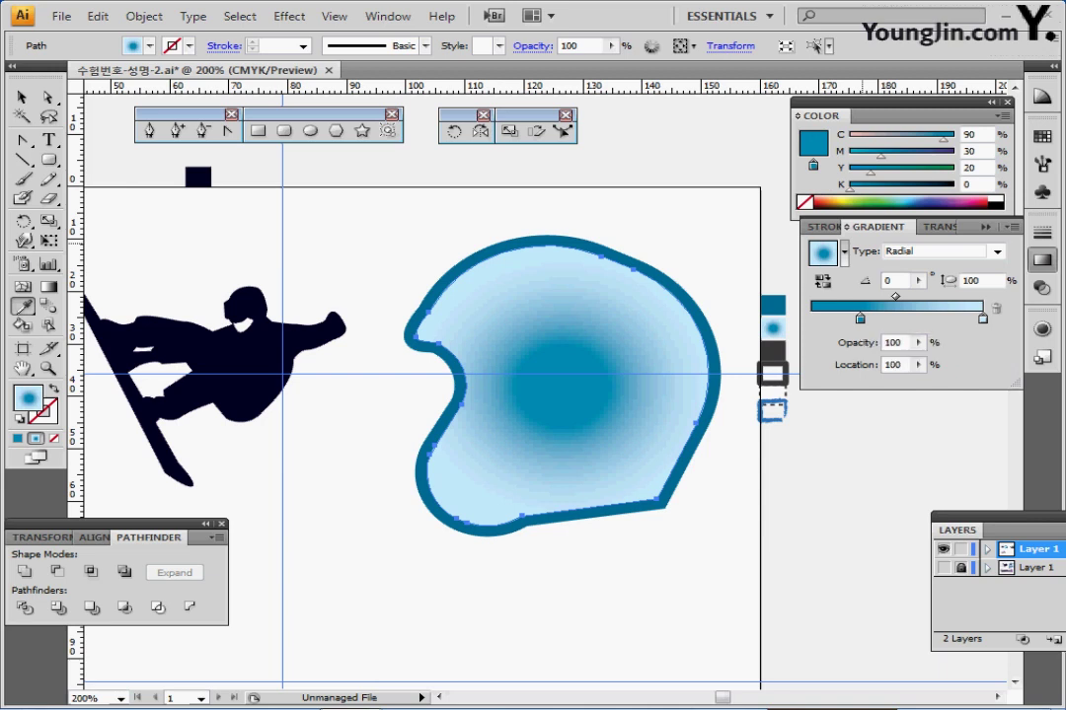
pyautogui.click(982, 318)
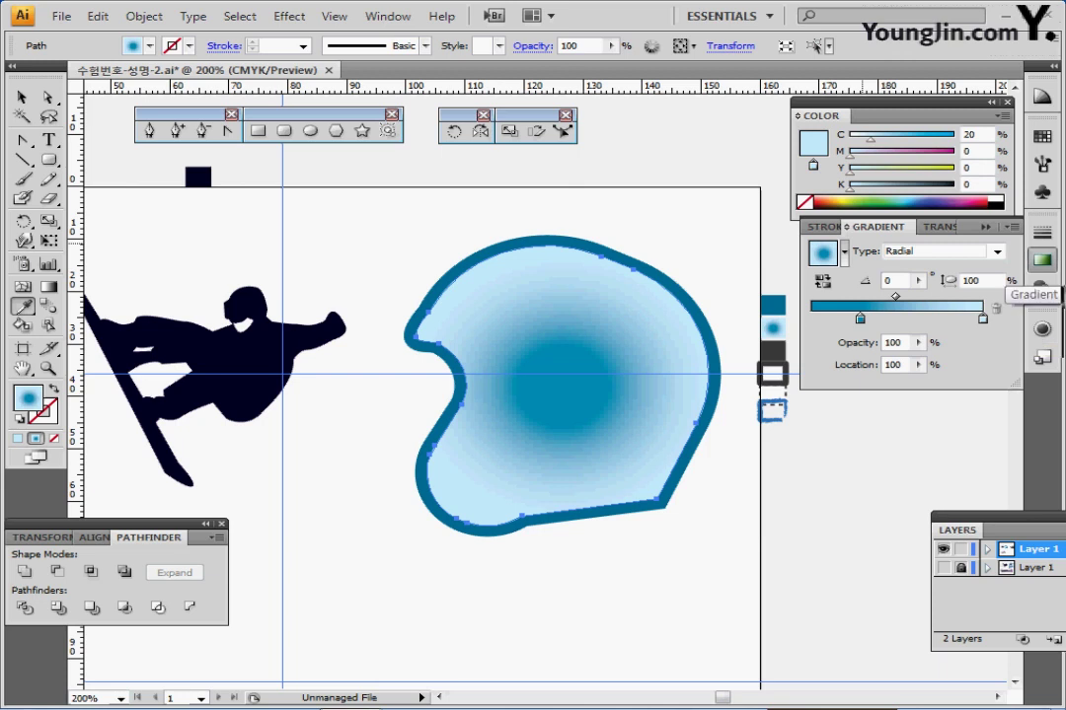
pyautogui.click(1041, 260)
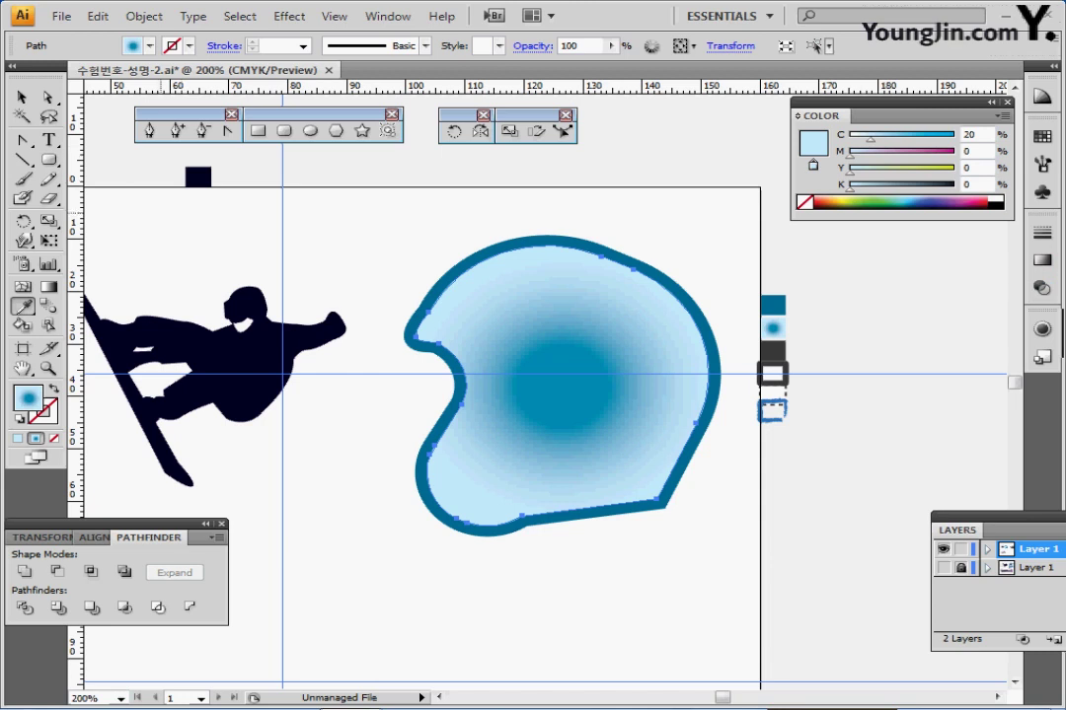
# Move the inner helmet's radial gradient center toward the upper front of the shape and enlarge the gradient's radius.
pyautogui.click(48, 286)
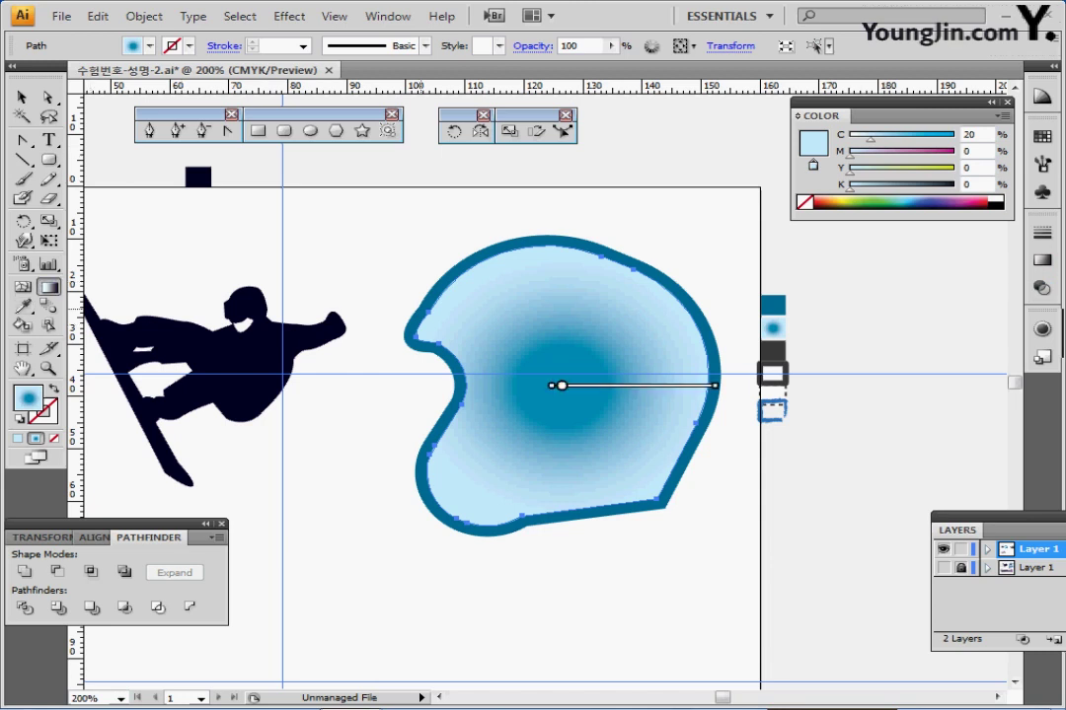
pyautogui.rightClick(562, 332)
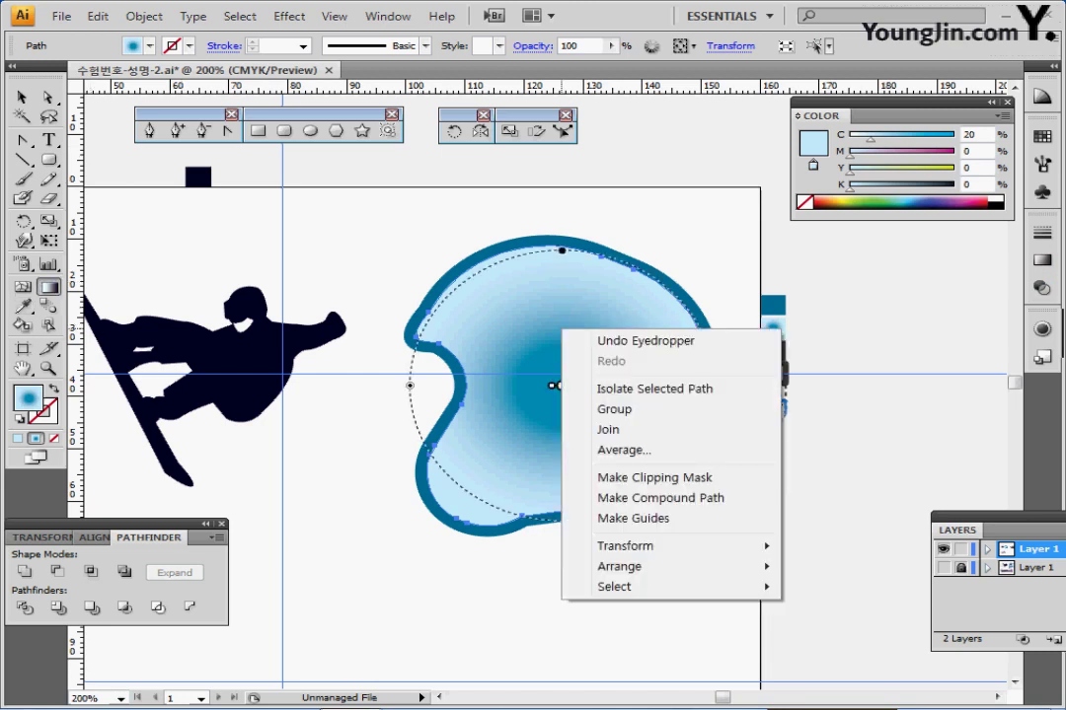
pyautogui.click(534, 318)
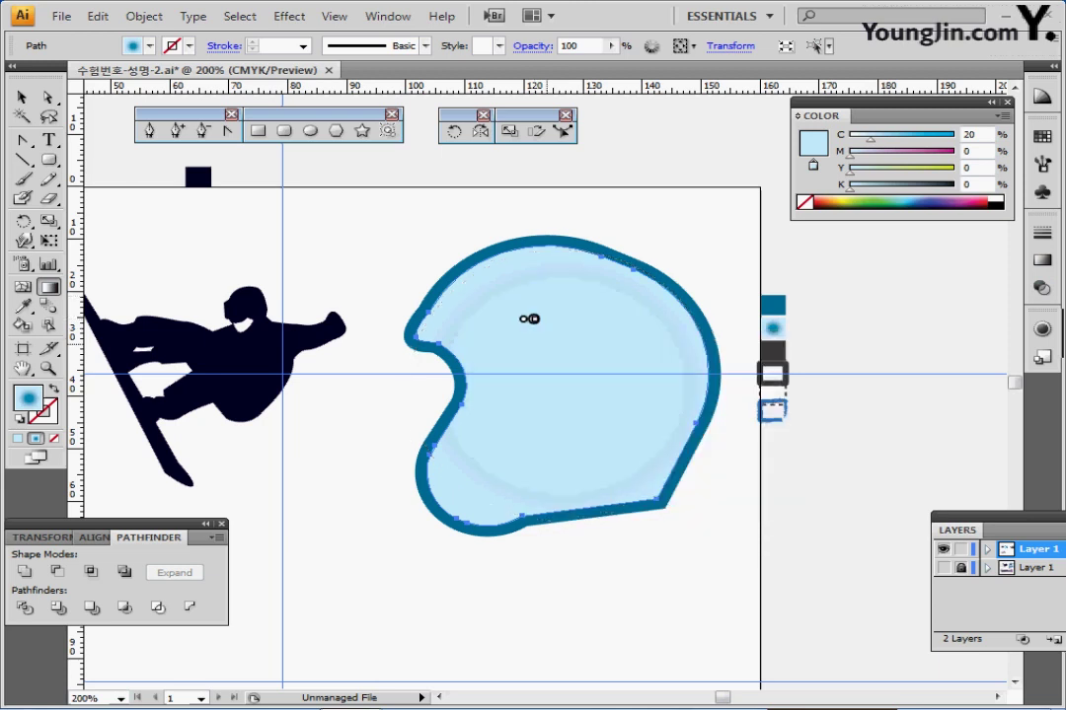
pyautogui.moveTo(561, 385); pyautogui.dragTo(713, 385)
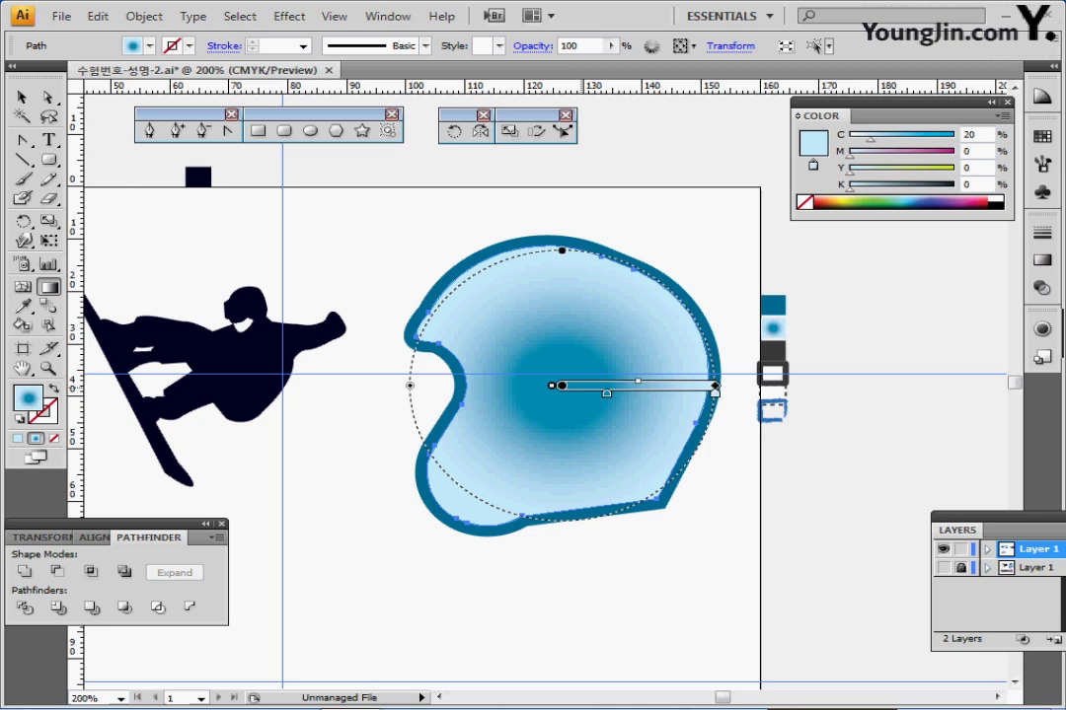
pyautogui.moveTo(562, 385)
pyautogui.mouseDown()
pyautogui.moveTo(531, 328)
pyautogui.moveTo(541, 327)
pyautogui.moveTo(530, 334)
pyautogui.mouseUp()
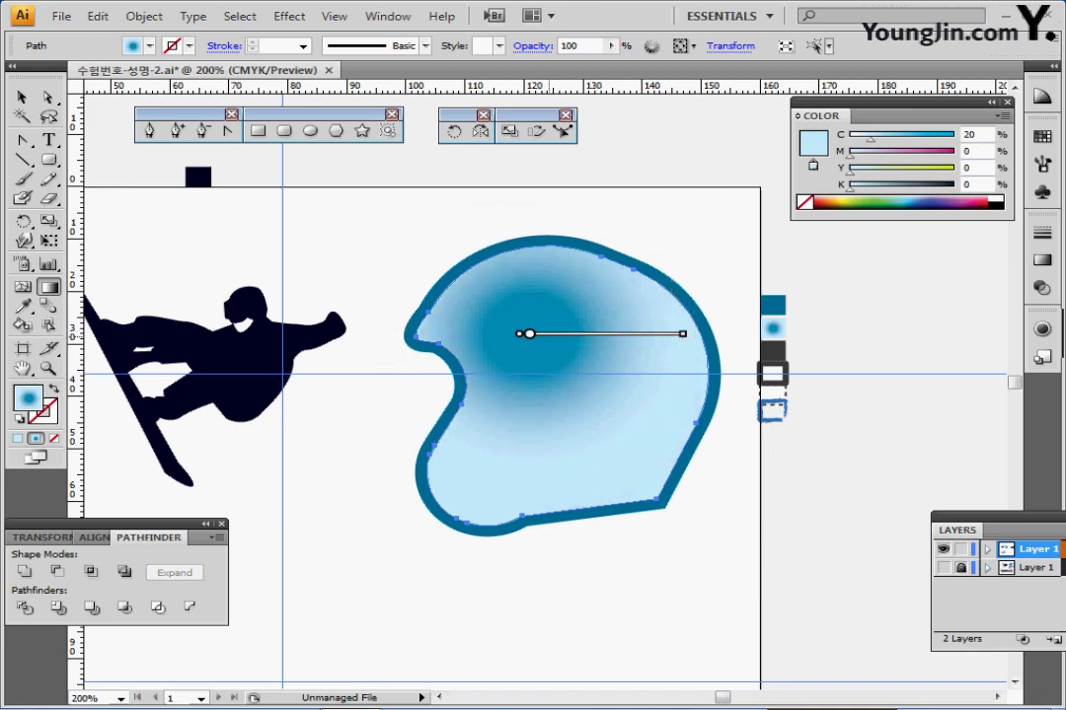
pyautogui.moveTo(378, 335)
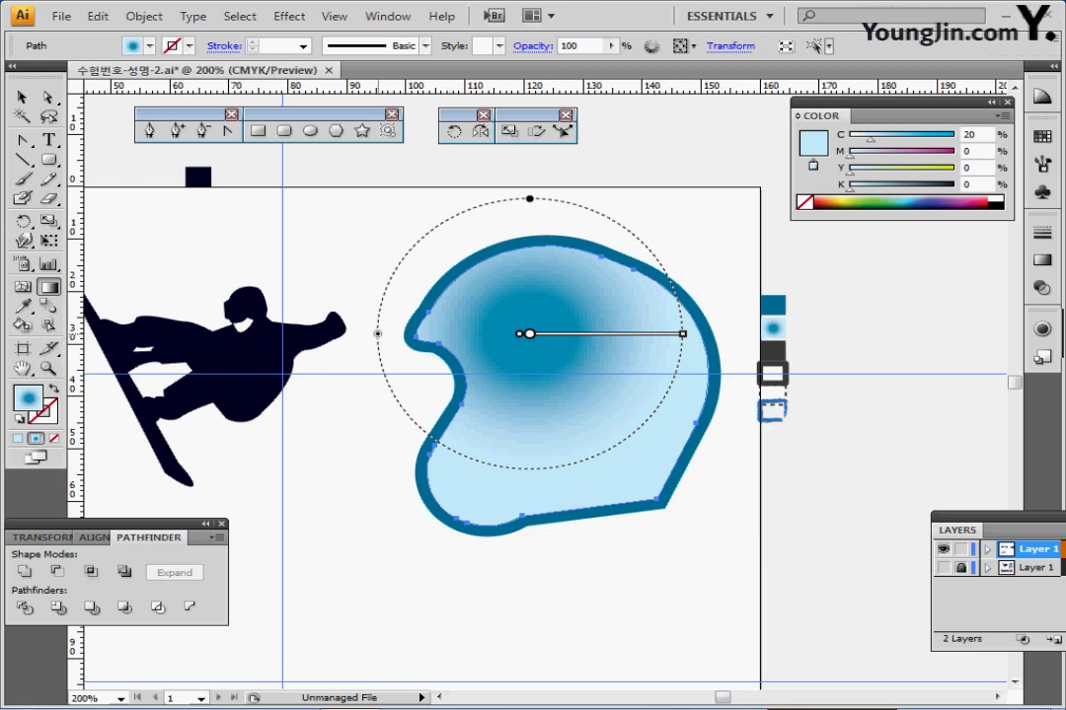
pyautogui.moveTo(377, 334); pyautogui.dragTo(326, 334)
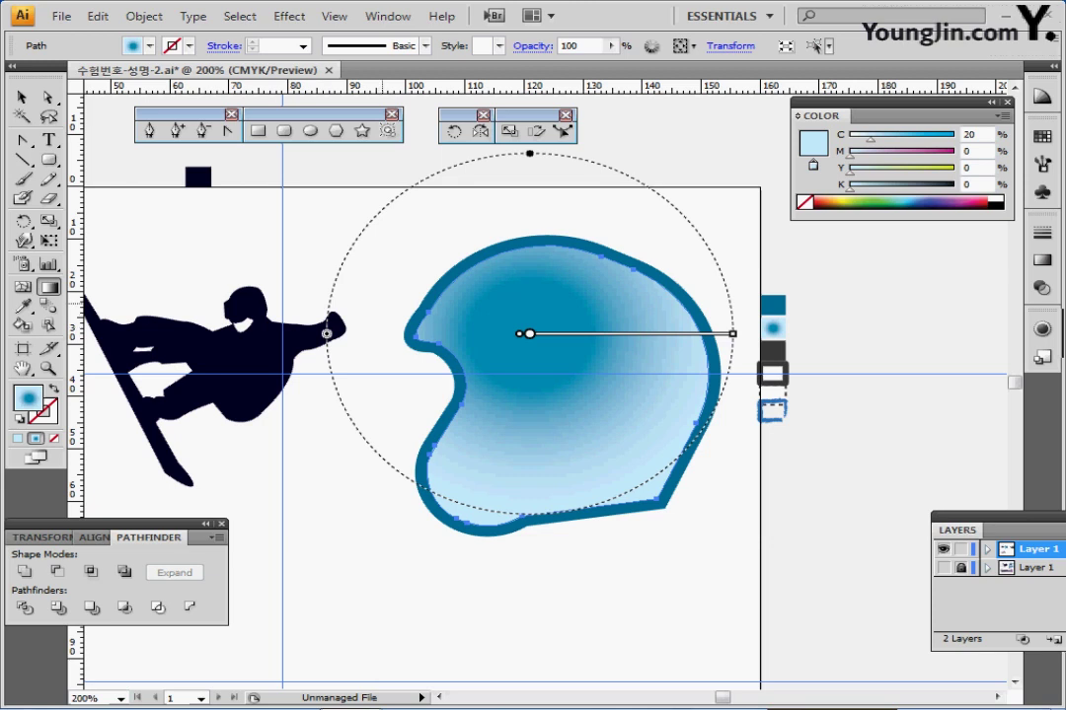
# Duplicate the inner helmet shape in front of itself and fill the copy with the white snowflake pattern swatch.
pyautogui.press('ctrl')
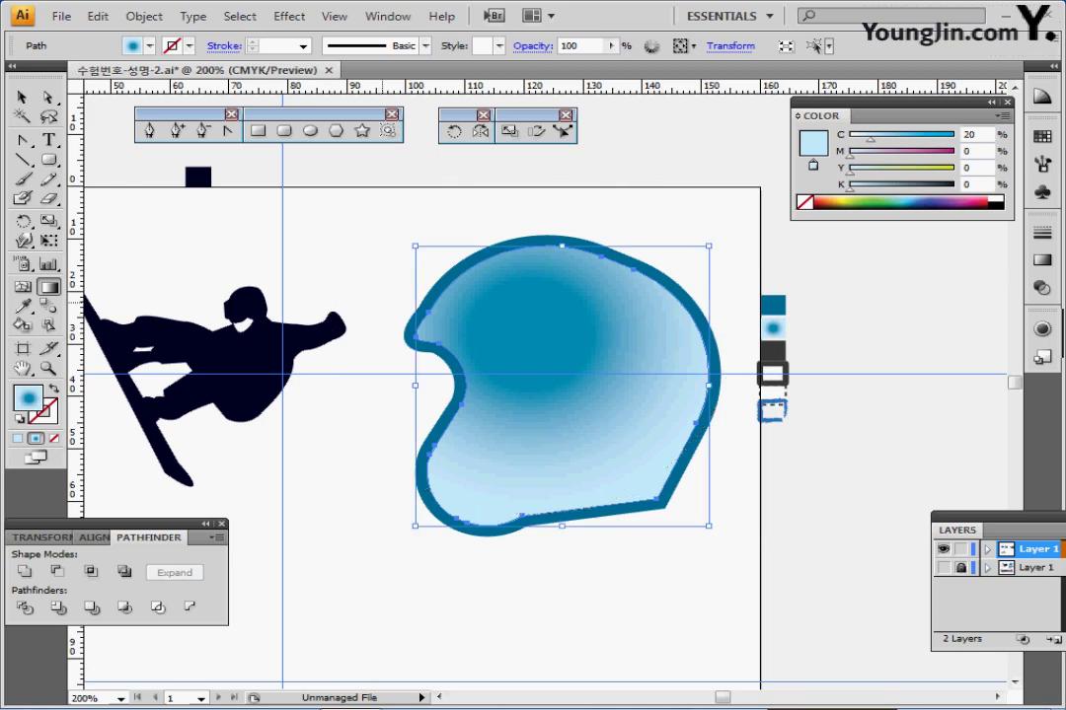
pyautogui.hotkey('ctrl', 'shift', 'z')
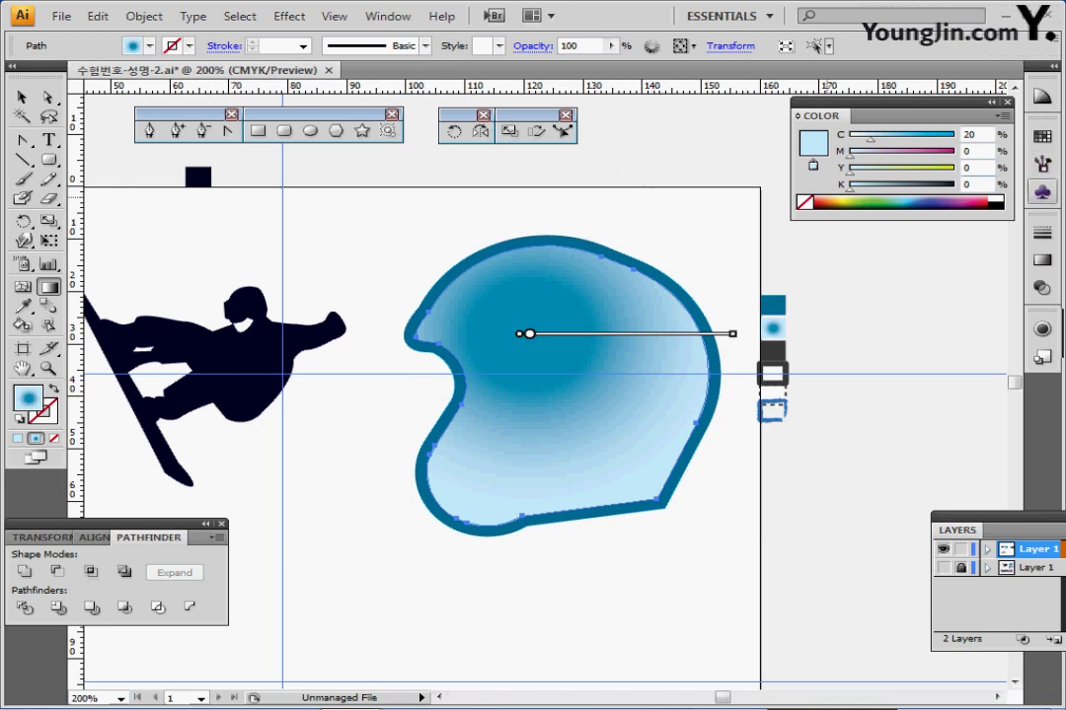
pyautogui.click(1042, 260)
pyautogui.click(1042, 137)
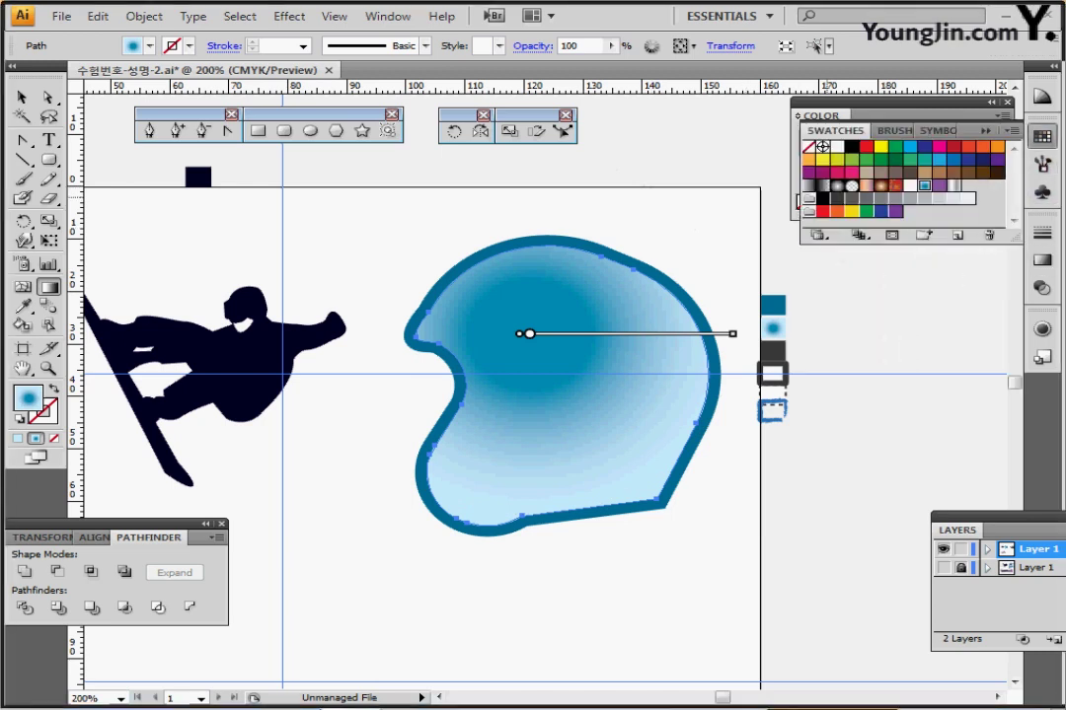
pyautogui.click(910, 185)
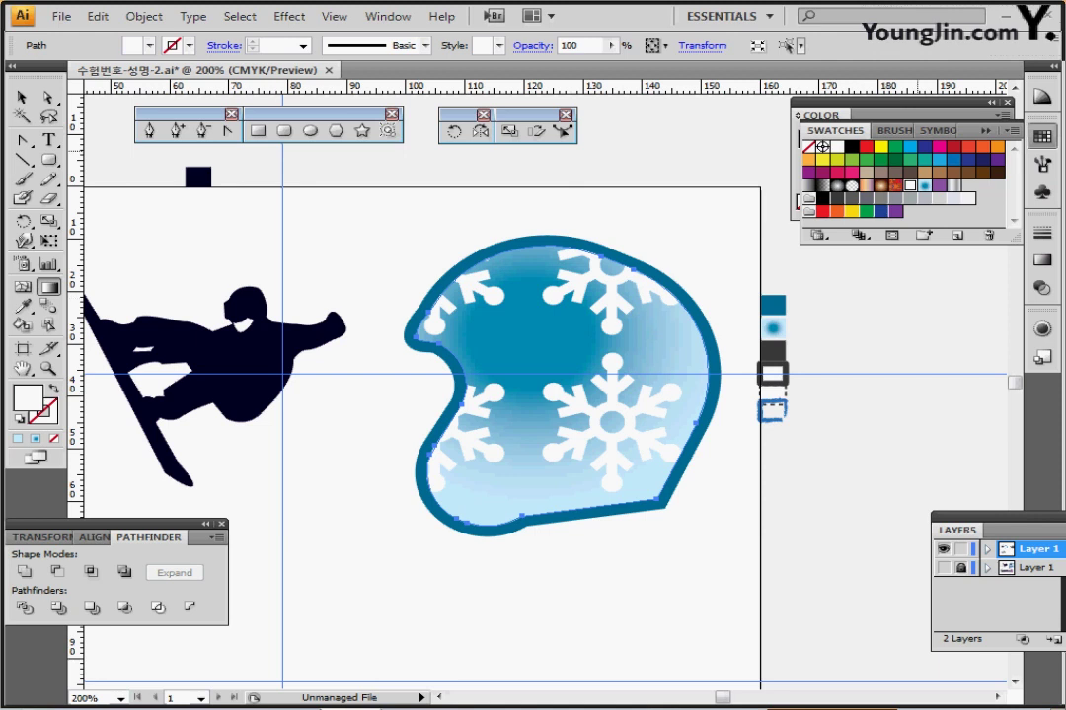
pyautogui.click(1042, 136)
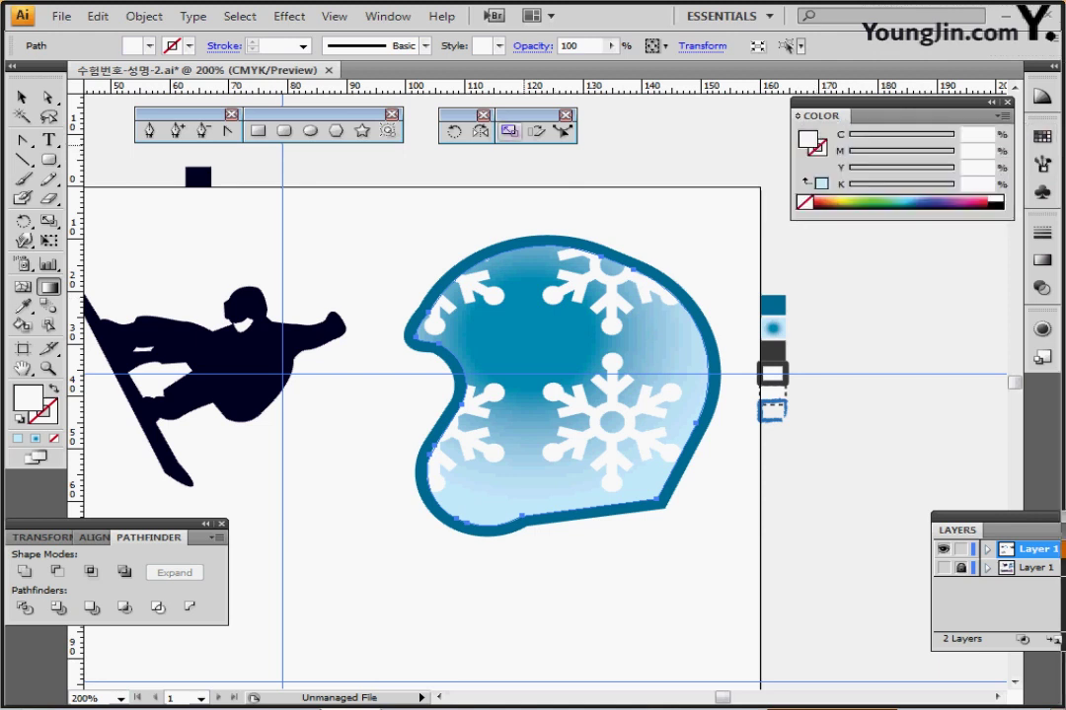
# Scale only the snowflake pattern uniformly to 30%, excluding the helmet object itself.
pyautogui.doubleClick(509, 130)
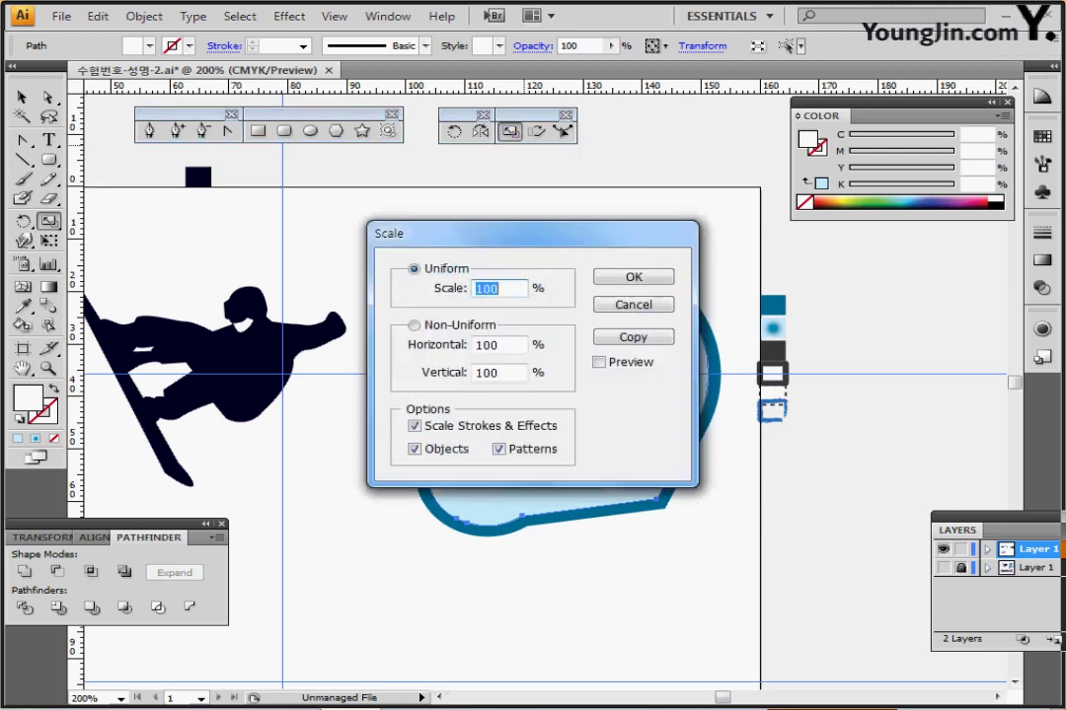
pyautogui.write('30')
pyautogui.click(599, 362)
pyautogui.moveTo(532, 233); pyautogui.dragTo(784, 236)
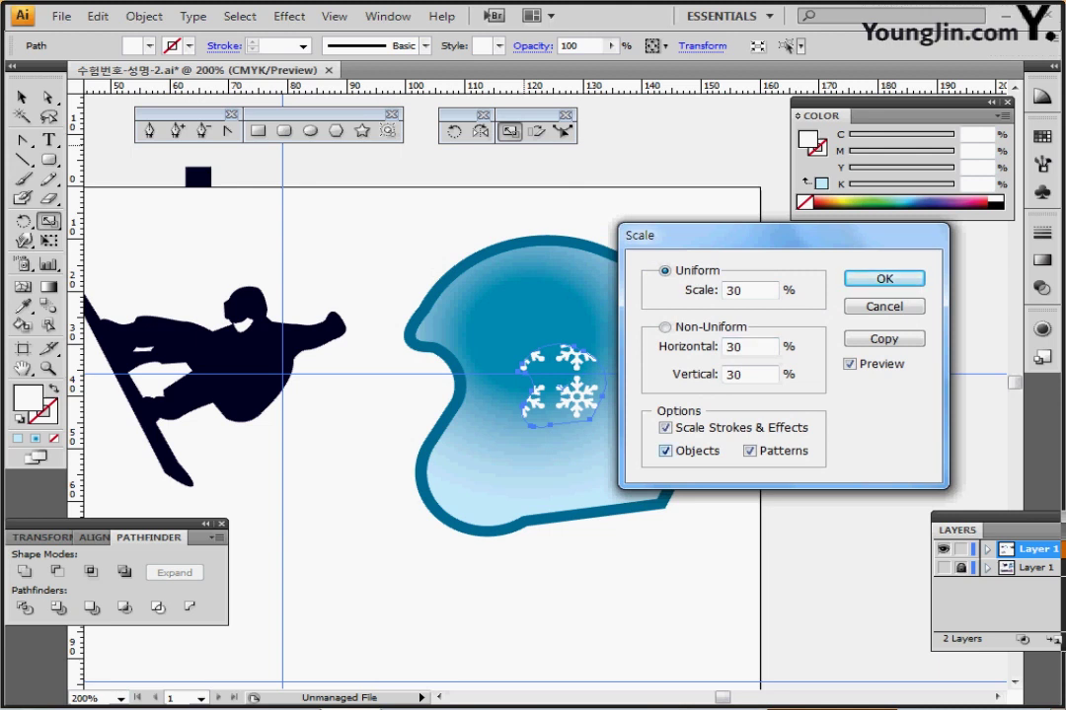
pyautogui.click(666, 451)
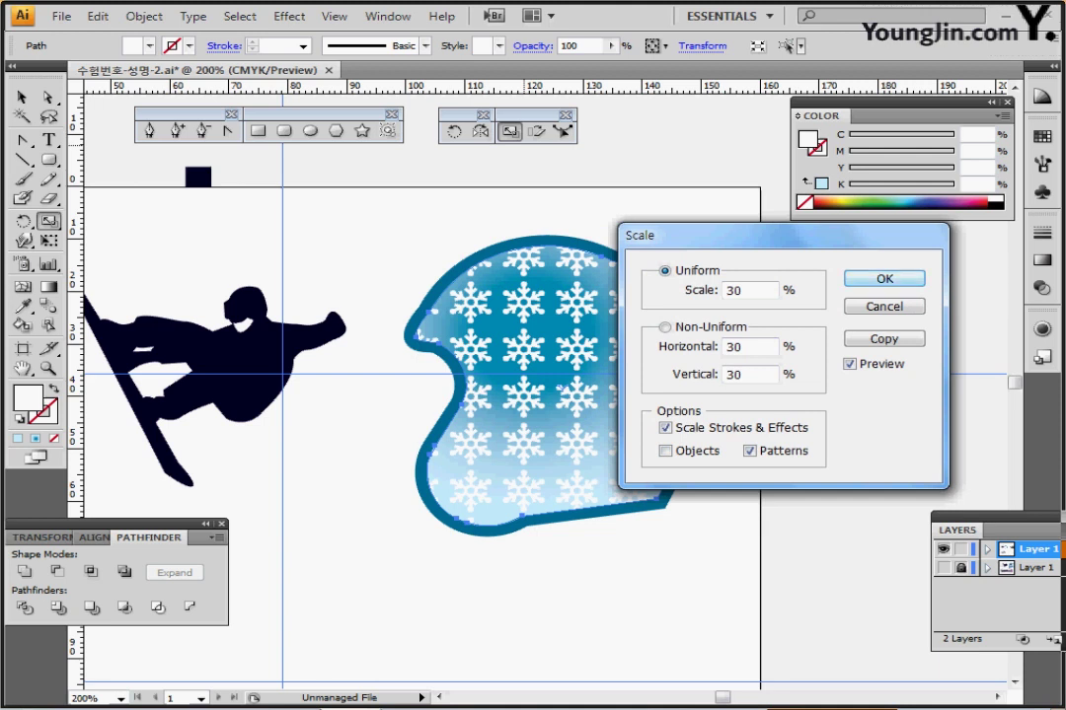
pyautogui.press('Return')
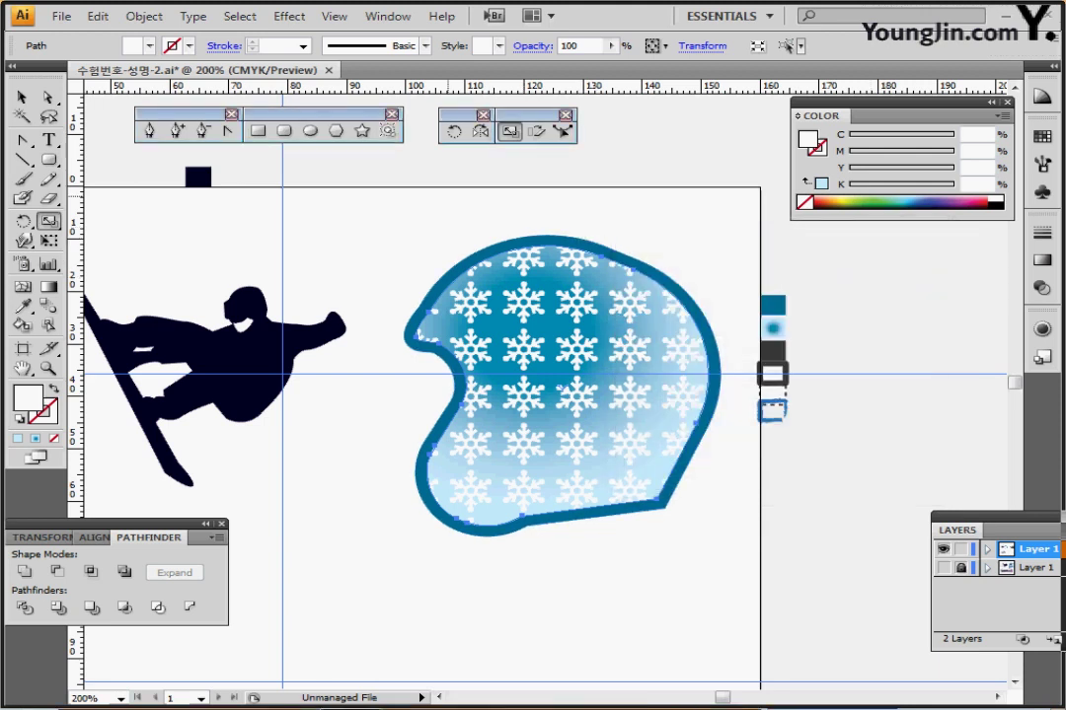
# Set the snowflake pattern shape's opacity to 70% and save the document.
pyautogui.click(579, 45)
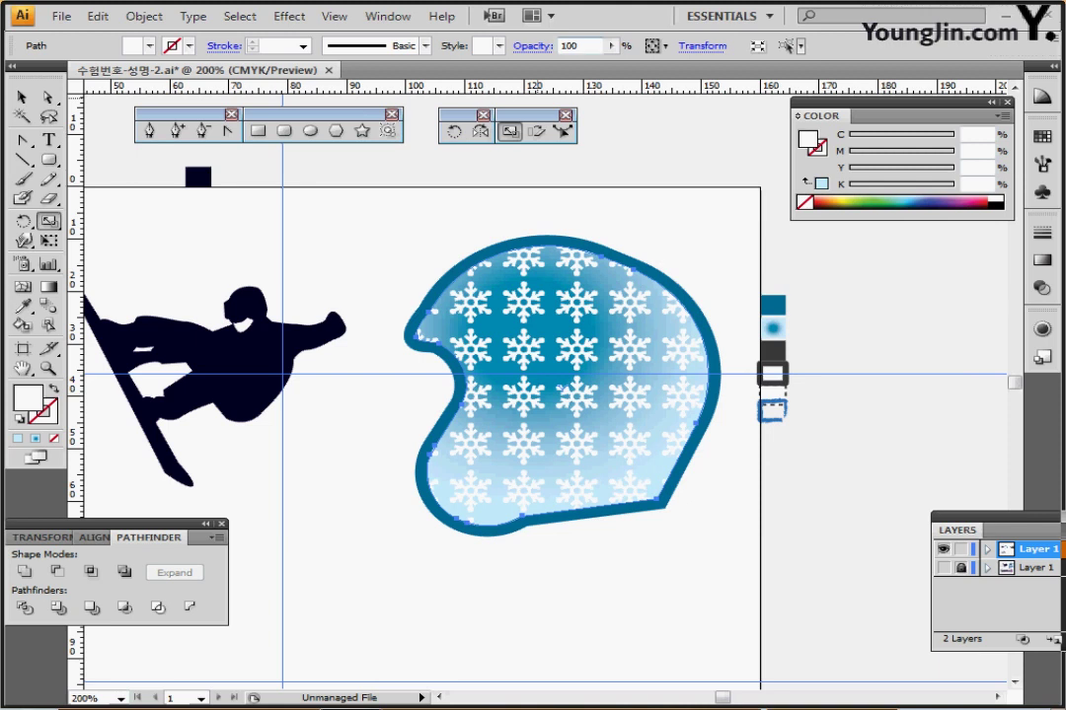
pyautogui.doubleClick(570, 46)
pyautogui.write('70')
pyautogui.press('Return')
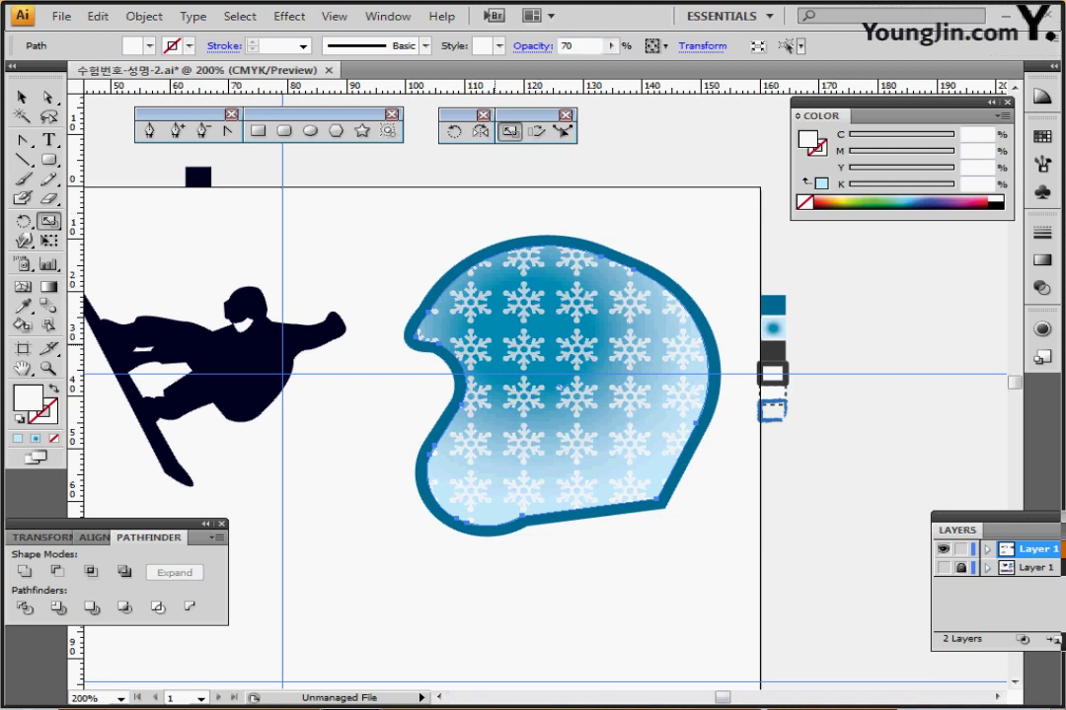
pyautogui.press('ctrl')
pyautogui.hotkey('ctrl', 's')
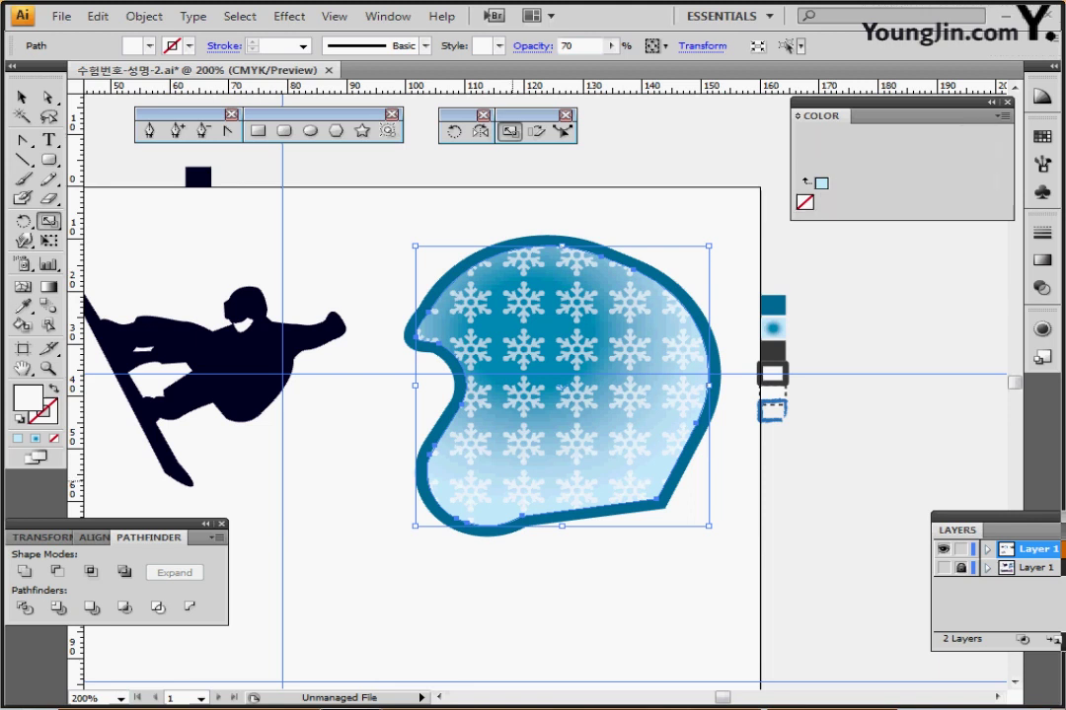
# Draw an upright rounded rectangle about 7.3 mm wide and 12.4 mm tall in the empty area in front of the helmet's chin.
pyautogui.keyDown('ctrl'); pyautogui.click(518, 502); pyautogui.keyUp('ctrl')
pyautogui.moveTo(518, 501); pyautogui.dragTo(543, 558)
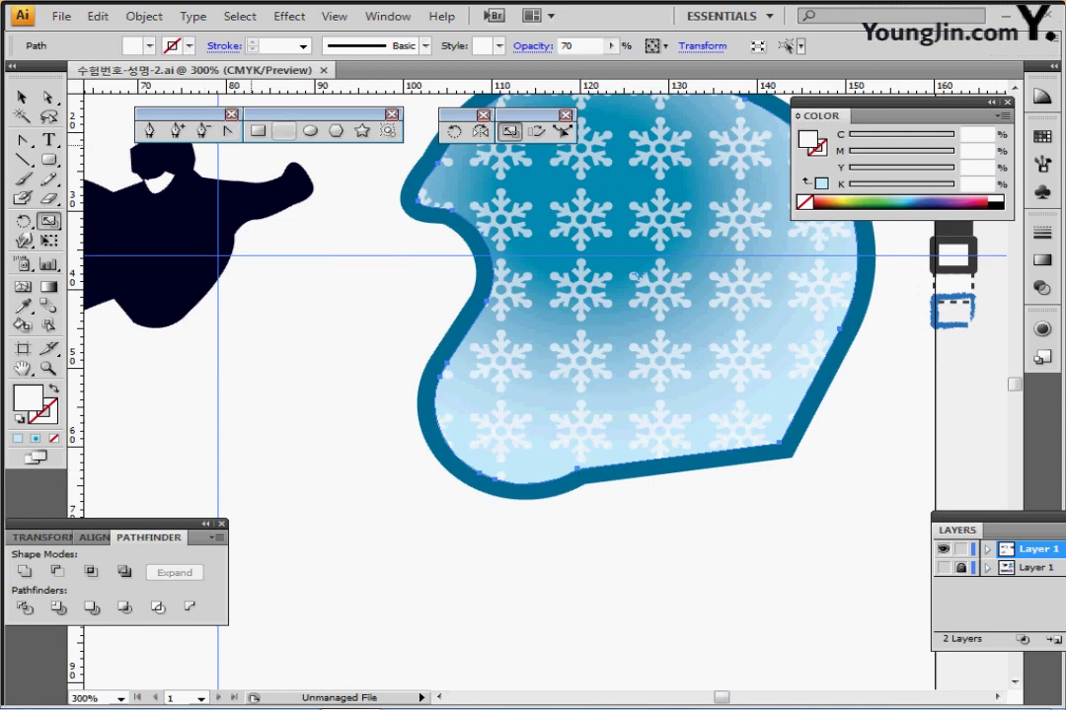
pyautogui.click(284, 130)
pyautogui.moveTo(602, 347); pyautogui.dragTo(577, 439)
pyautogui.moveTo(424, 455); pyautogui.dragTo(456, 427)
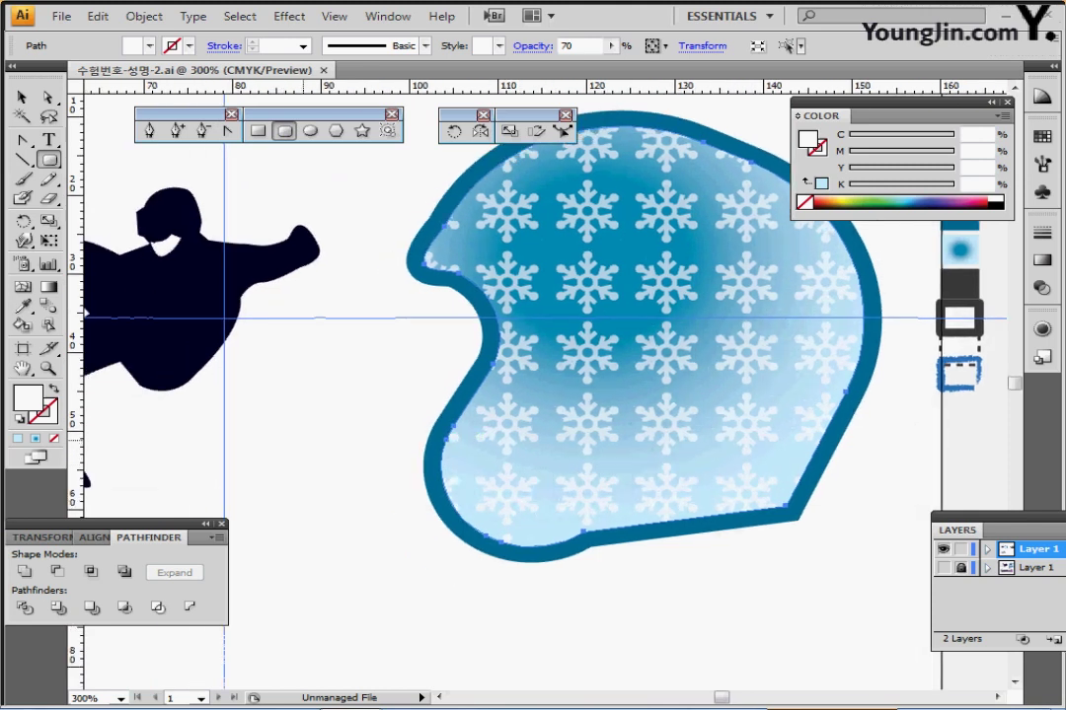
pyautogui.moveTo(304, 440); pyautogui.dragTo(367, 537)
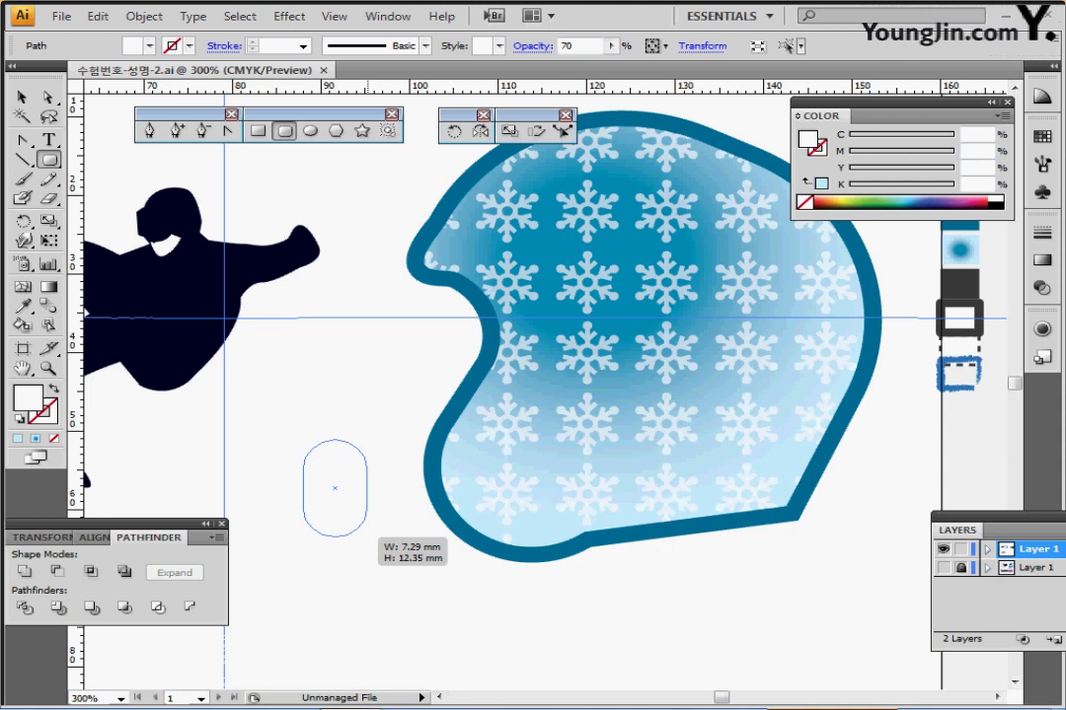
# Increase the corner radius while finishing the upright rounded rectangle, giving it strongly rounded ends.
pyautogui.press('Left')
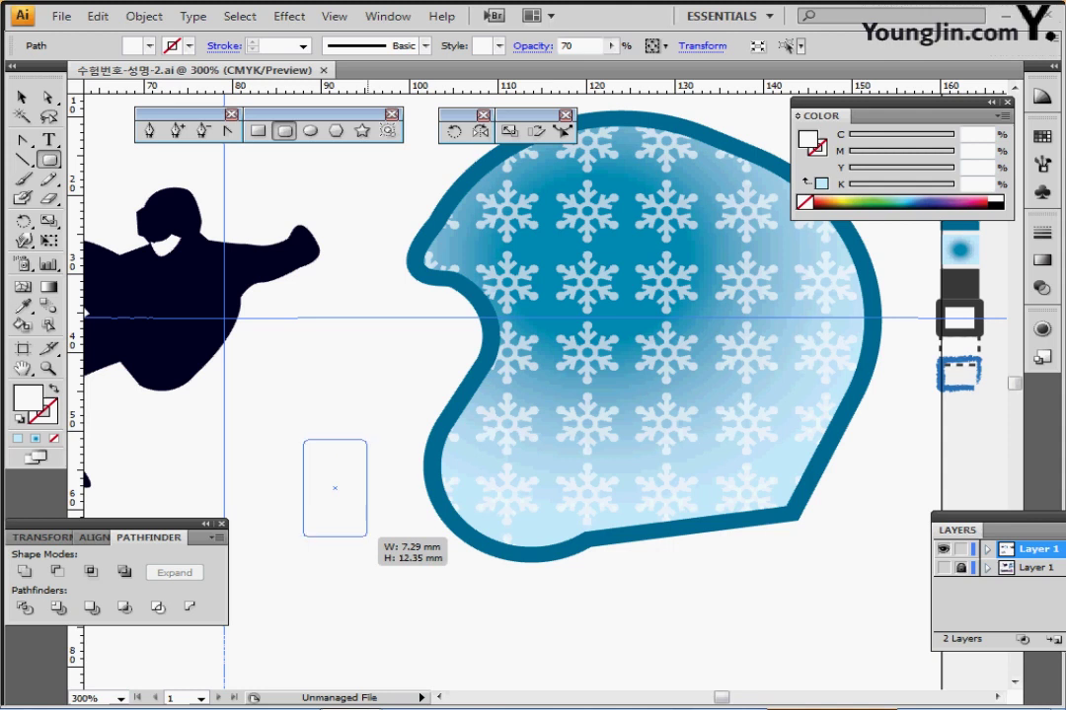
pyautogui.press('Up')
pyautogui.press('Up')
pyautogui.press('Up')
pyautogui.press('Up')
pyautogui.moveTo(368, 537); pyautogui.dragTo(368, 537)
# Remove the rounded rectangle's fill and give it a dark gray stroke of K 90%.
pyautogui.press('d')
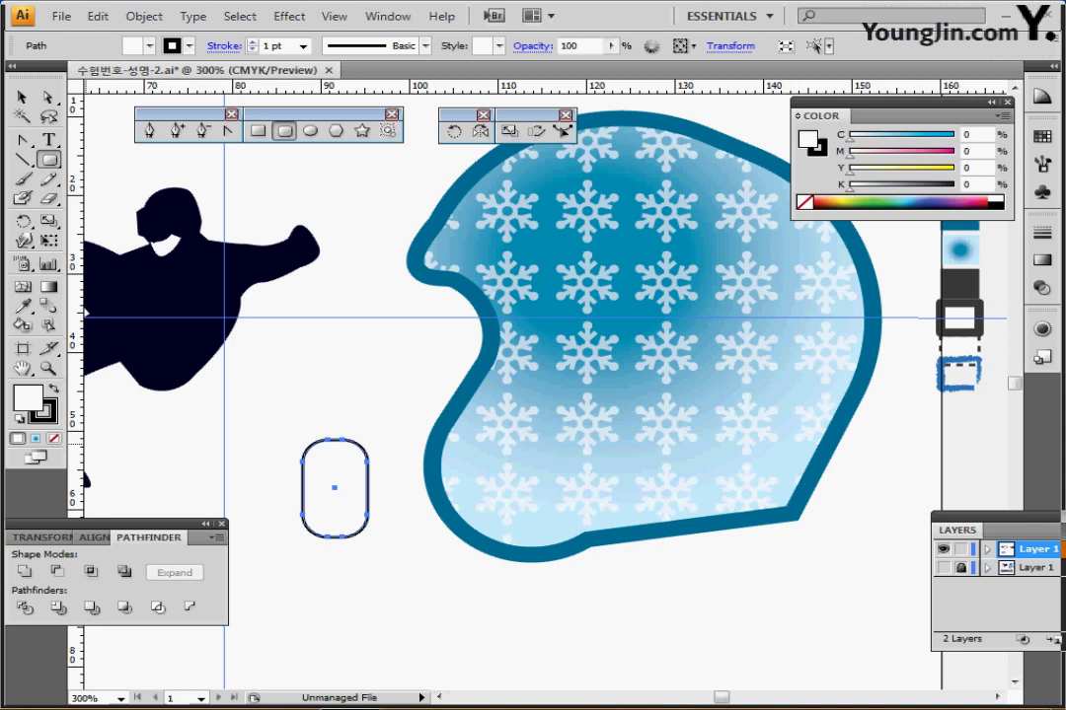
pyautogui.press('/')
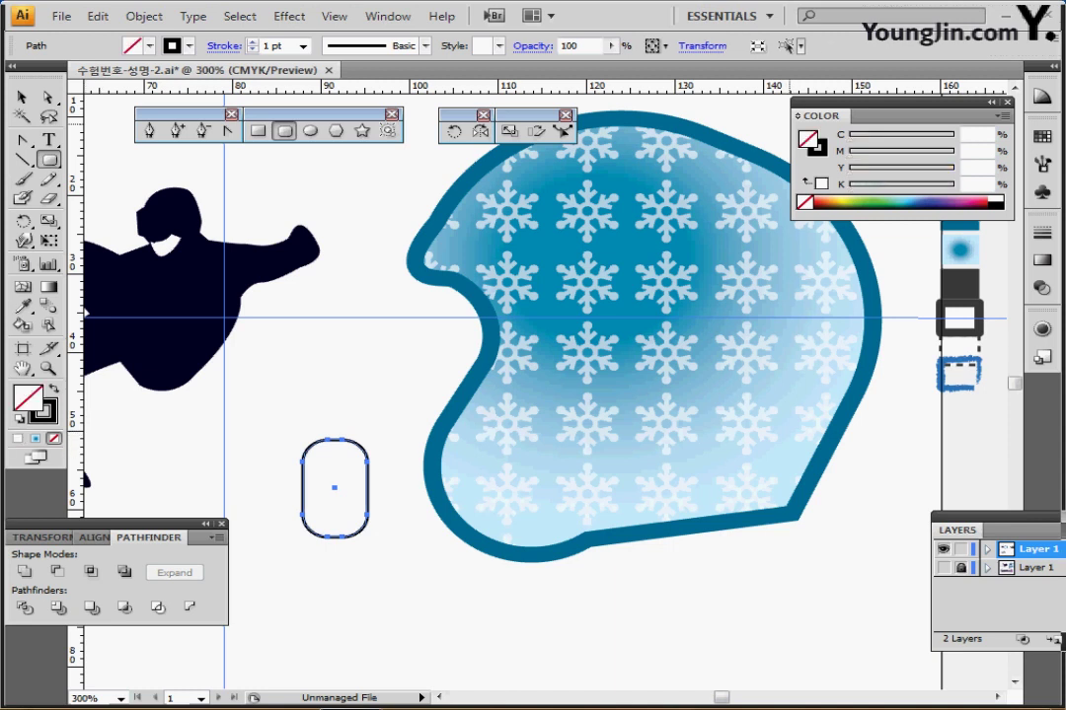
pyautogui.press('x')
pyautogui.doubleClick(972, 184)
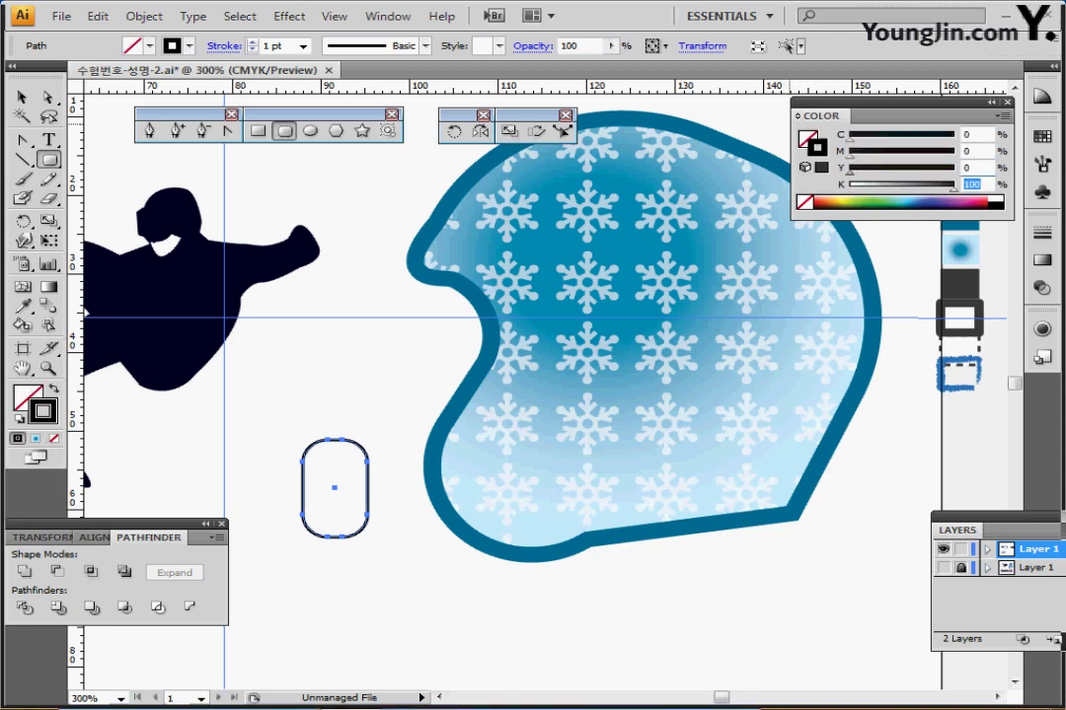
pyautogui.write('90')
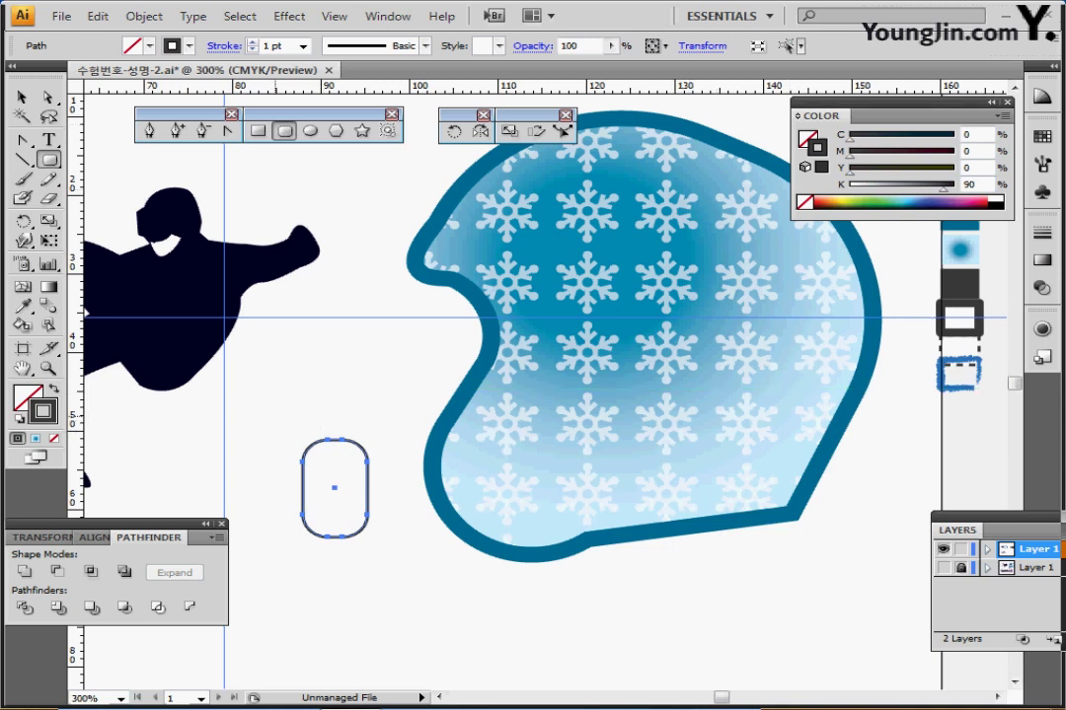
# Draw a wider rounded rectangle over the upper part of the upright one and subtract it, keeping only the lower D shape.
pyautogui.moveTo(273, 409); pyautogui.dragTo(407, 506)
pyautogui.moveTo(377, 581); pyautogui.dragTo(282, 463)
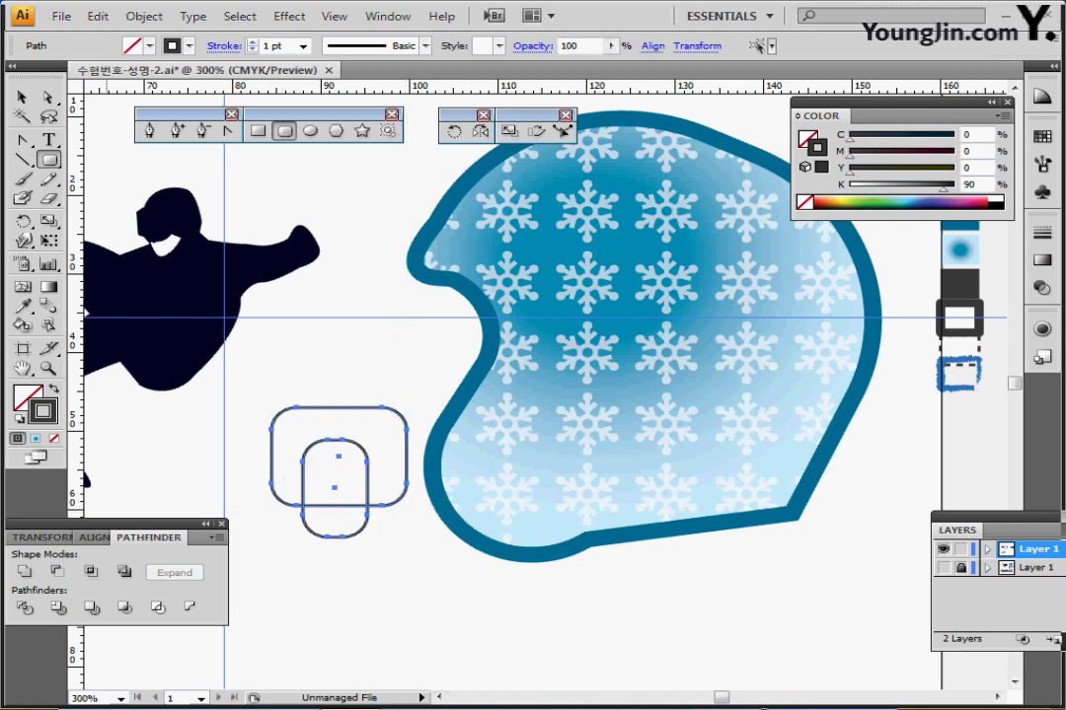
pyautogui.click(58, 571)
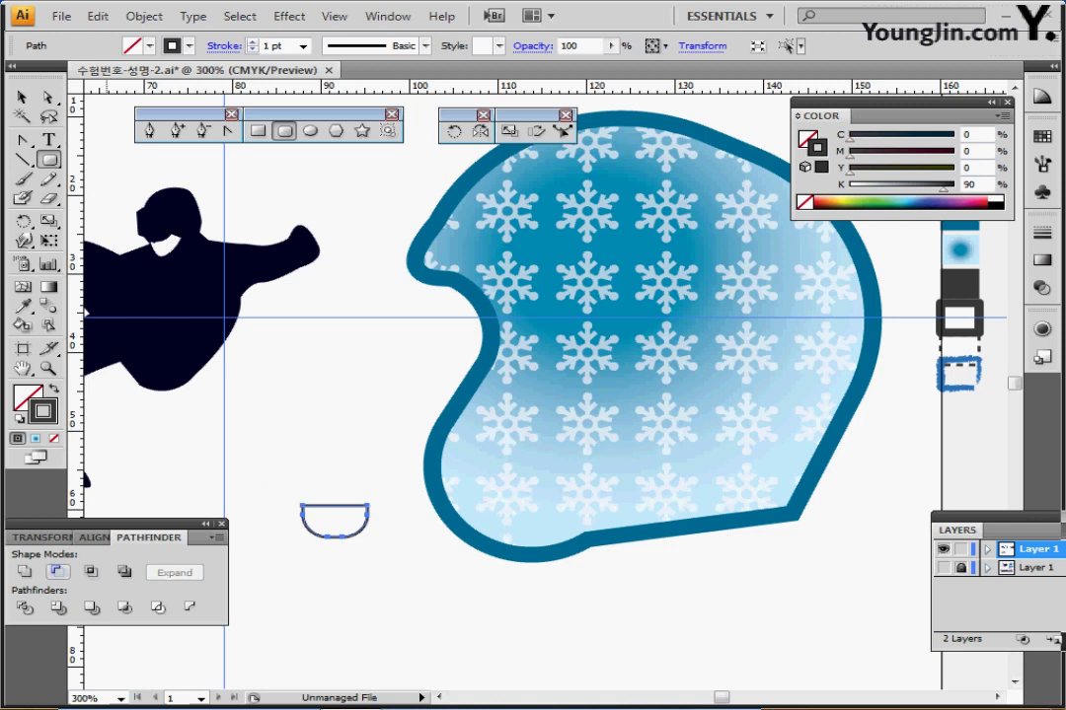
# Set the D shape's stroke weight to 5 pt.
pyautogui.click(1042, 233)
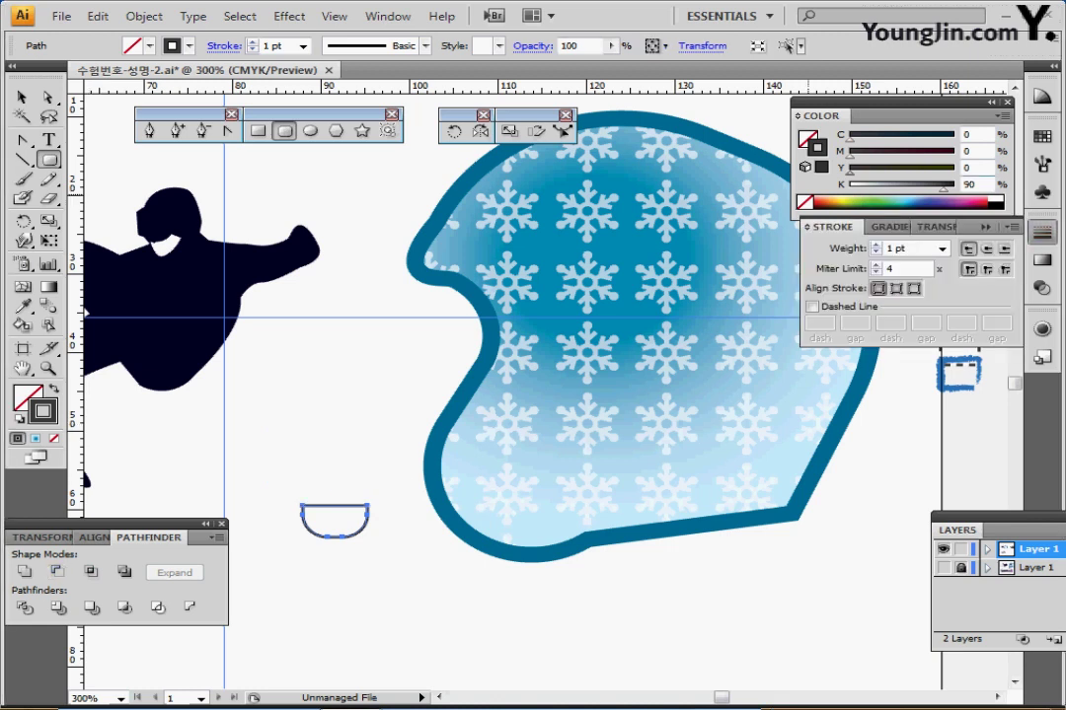
pyautogui.click(875, 245)
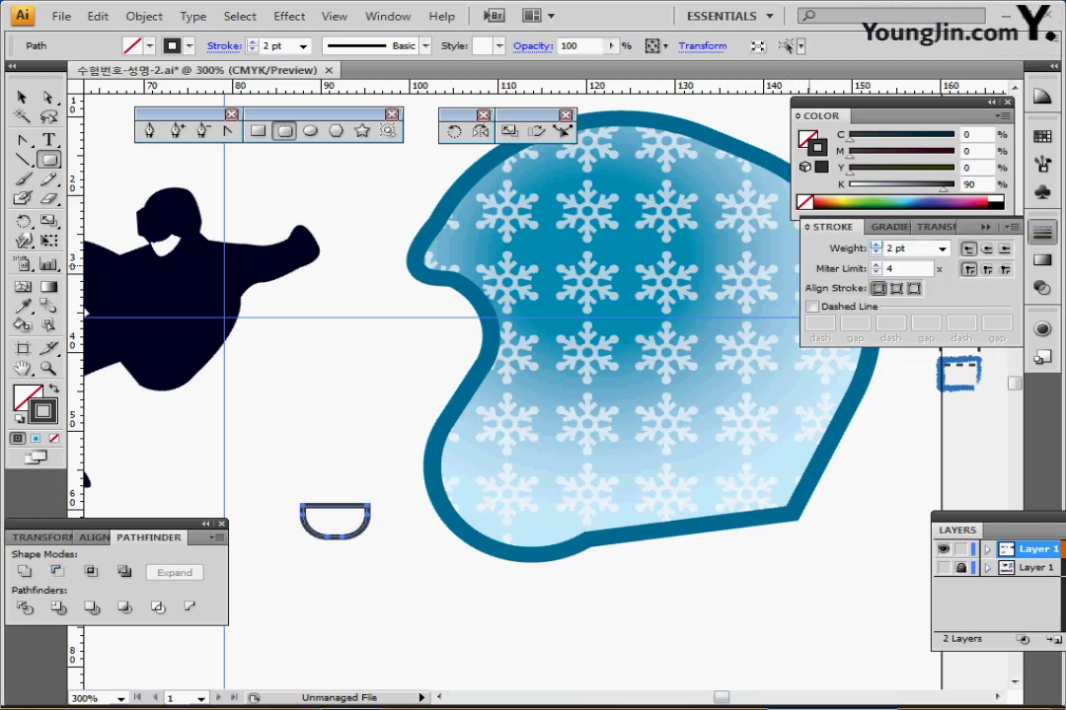
pyautogui.click(875, 245)
pyautogui.click(875, 245)
pyautogui.click(875, 244)
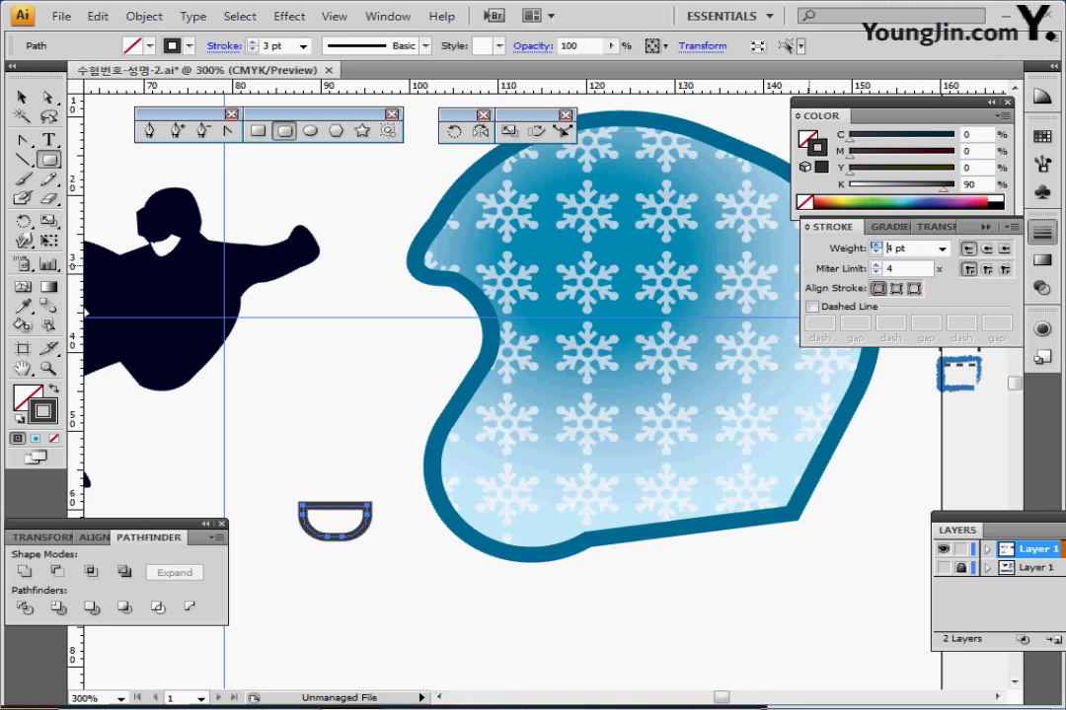
pyautogui.click(876, 245)
pyautogui.click(876, 253)
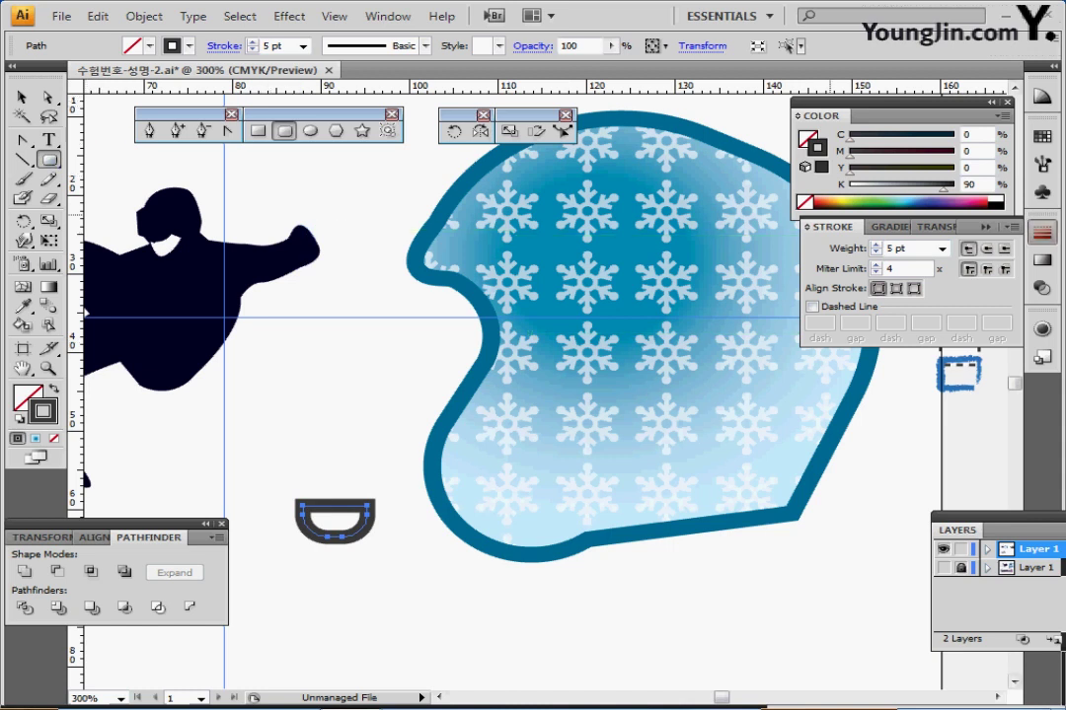
pyautogui.click(1042, 232)
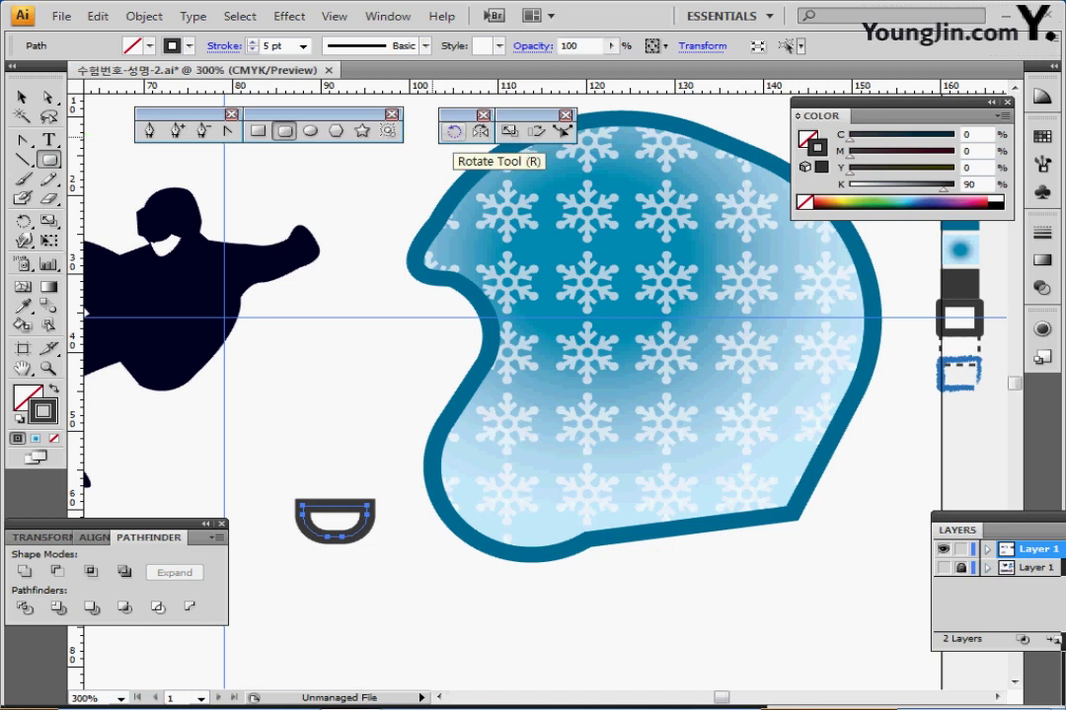
# Rotate the D-shaped buckle by -45°, including the object itself.
pyautogui.doubleClick(454, 132)
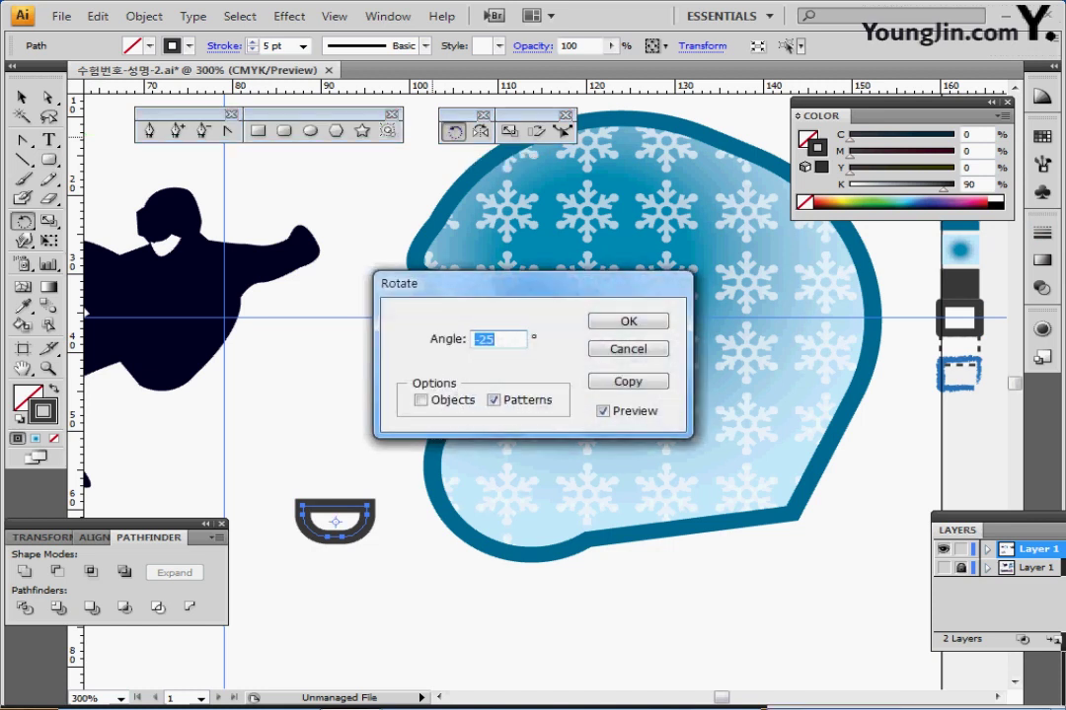
pyautogui.write('-45')
pyautogui.click(420, 400)
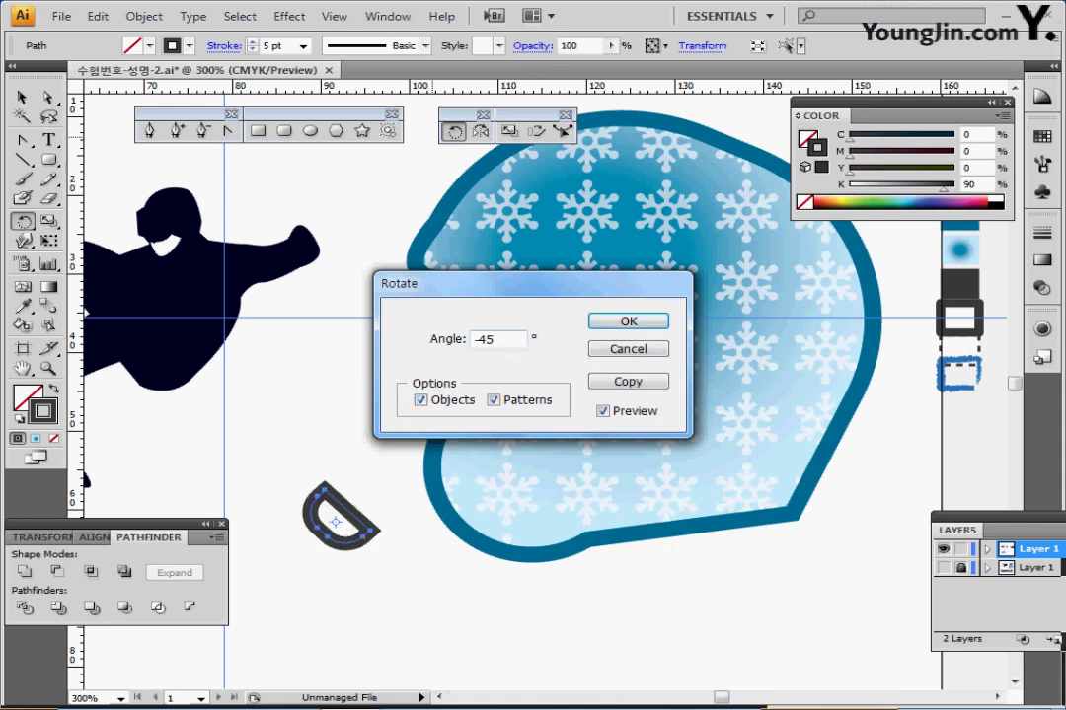
pyautogui.moveTo(434, 283); pyautogui.dragTo(515, 273)
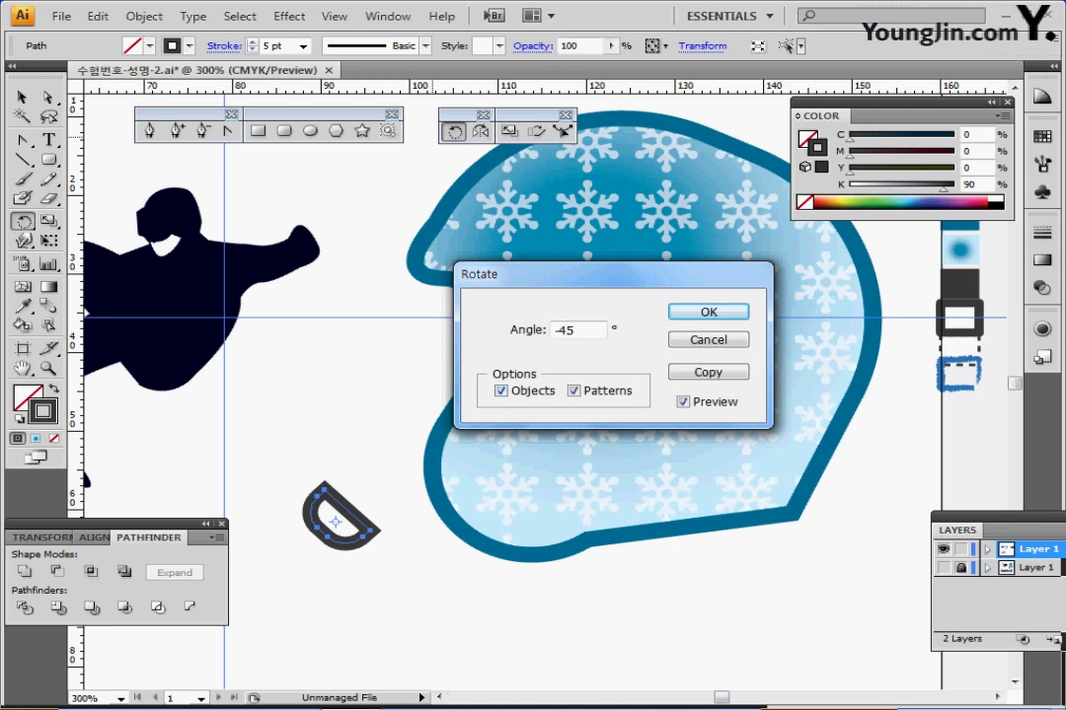
pyautogui.press('Return')
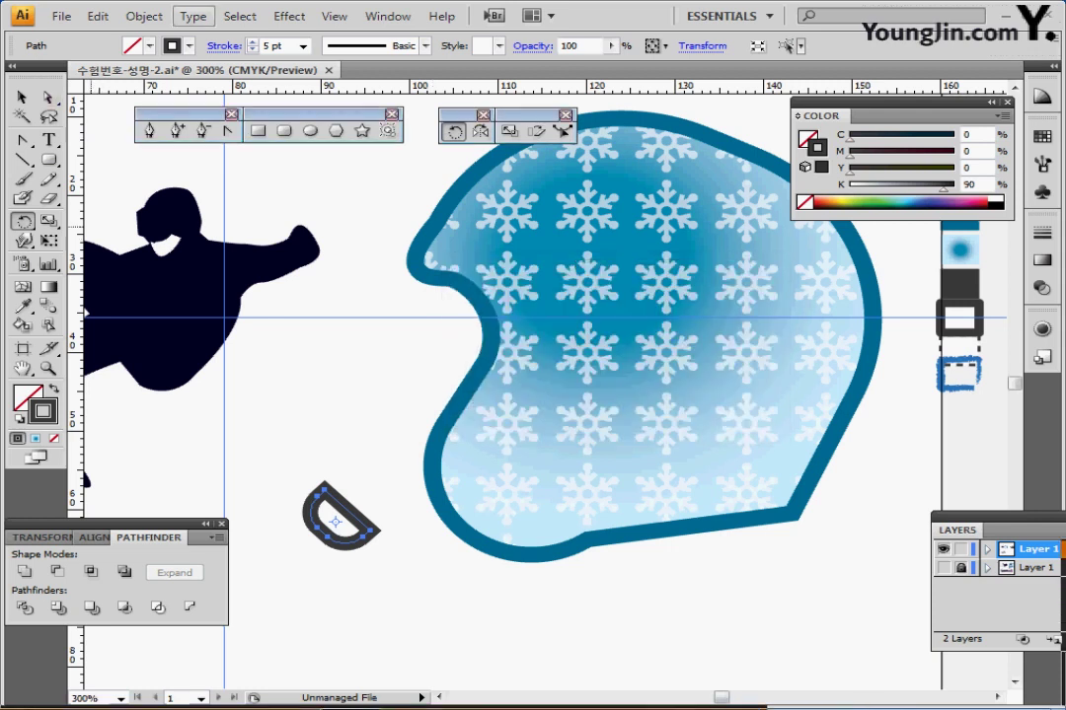
# Convert the rotated buckle's stroke to a filled shape with Outline Stroke.
pyautogui.click(143, 16)
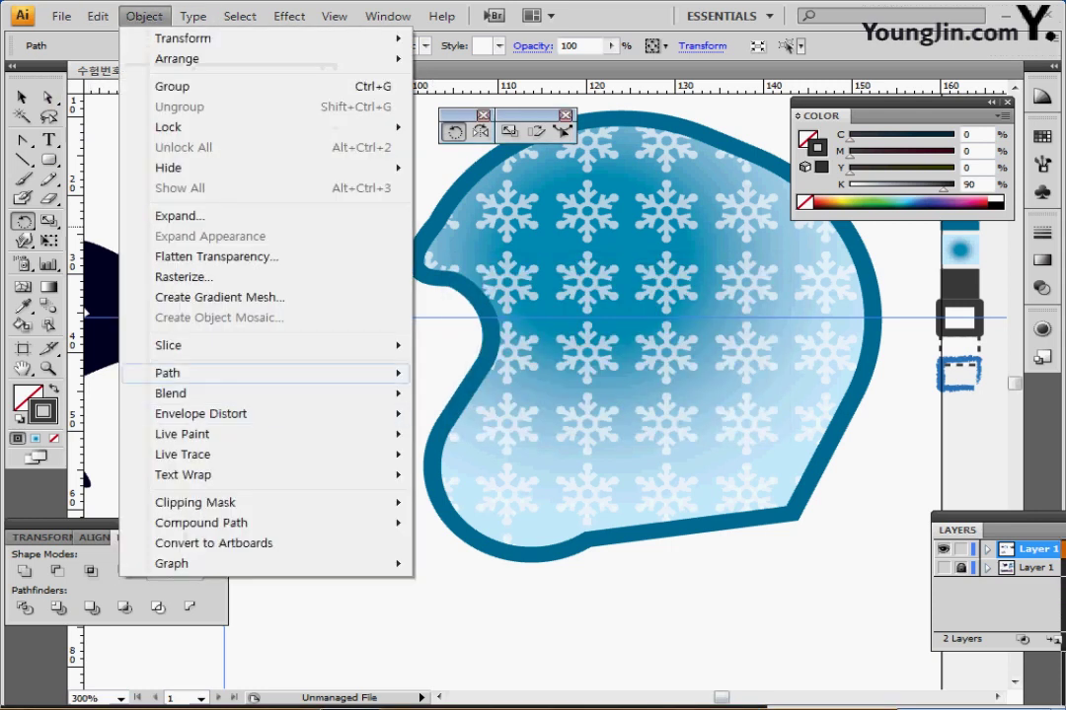
pyautogui.moveTo(197, 373)
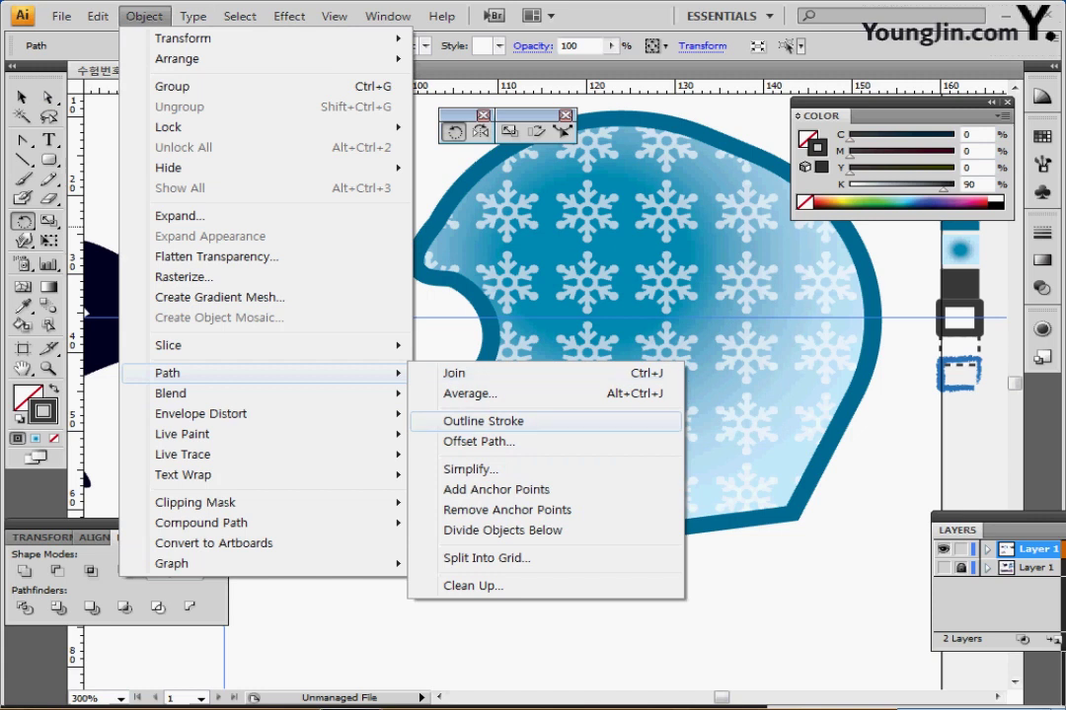
pyautogui.click(483, 421)
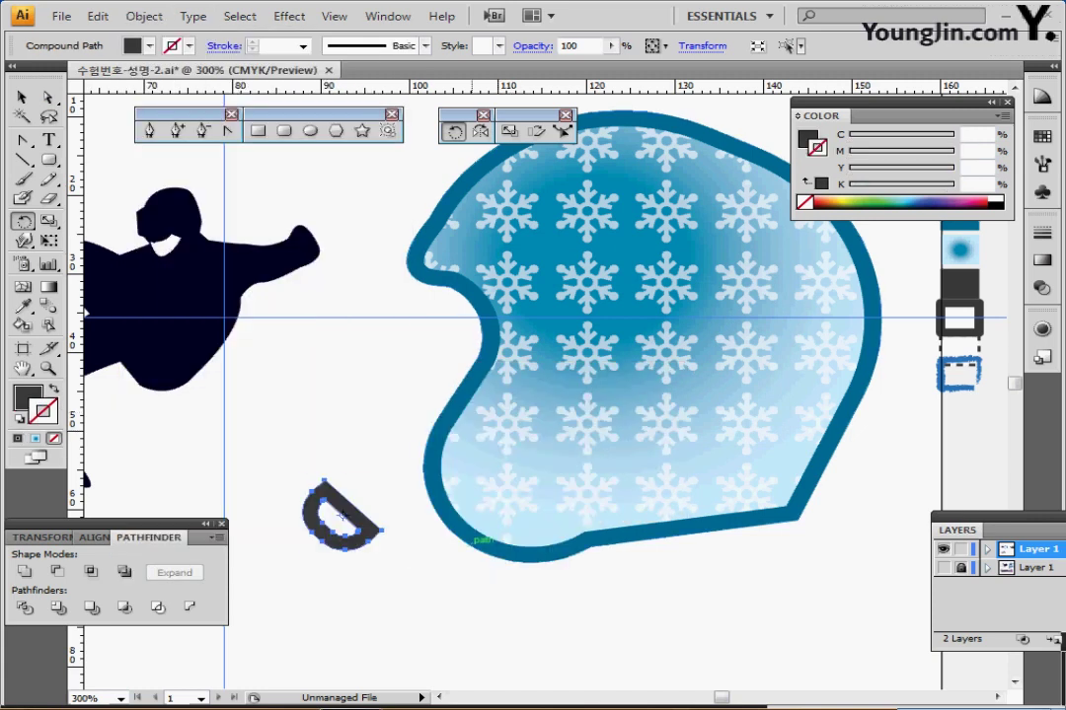
# Show the locked template layer, then move and enlarge the buckle to match its outline below the helmet's chin.
pyautogui.press('ctrl')
pyautogui.keyDown('ctrl'); pyautogui.click(407, 493); pyautogui.keyUp('ctrl')
pyautogui.moveTo(341, 502); pyautogui.dragTo(355, 526)
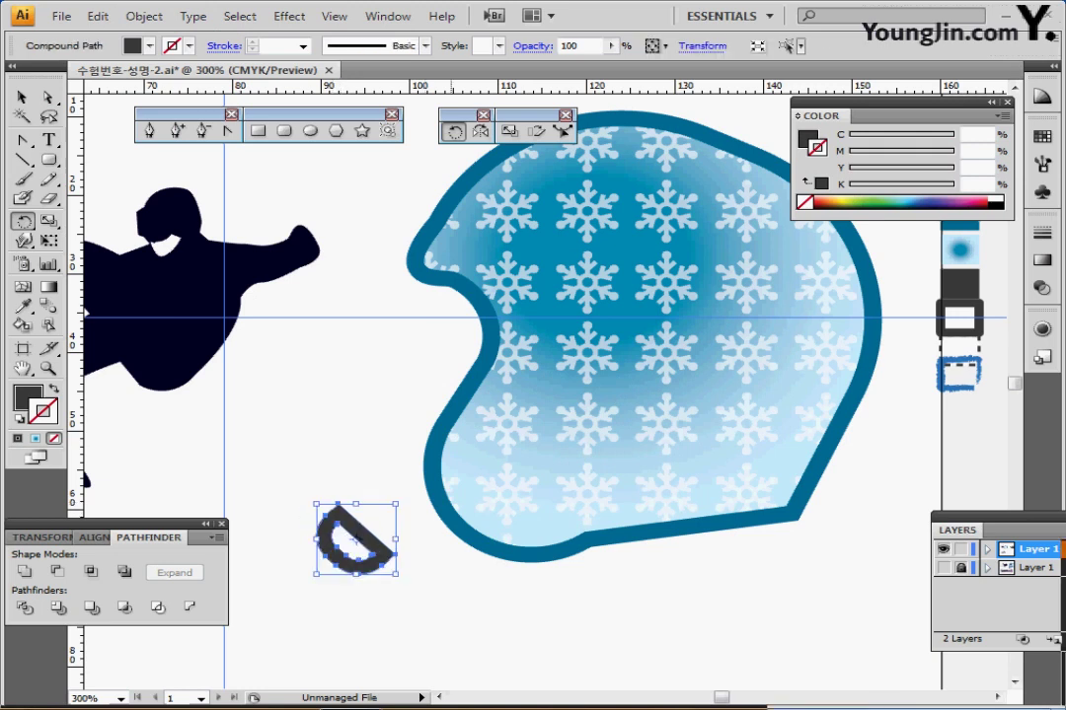
pyautogui.keyDown('ctrl'); pyautogui.click(402, 572); pyautogui.keyUp('ctrl')
pyautogui.click(943, 568)
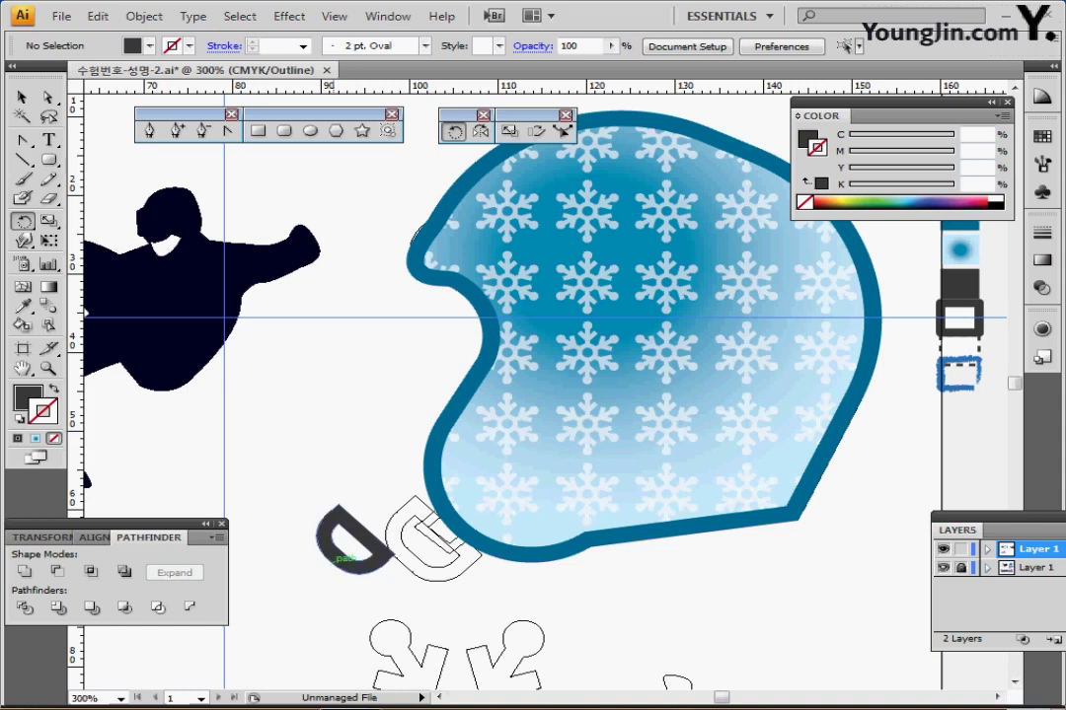
pyautogui.click(336, 523)
pyautogui.moveTo(396, 575); pyautogui.dragTo(417, 594)
pyautogui.moveTo(388, 577); pyautogui.dragTo(449, 568)
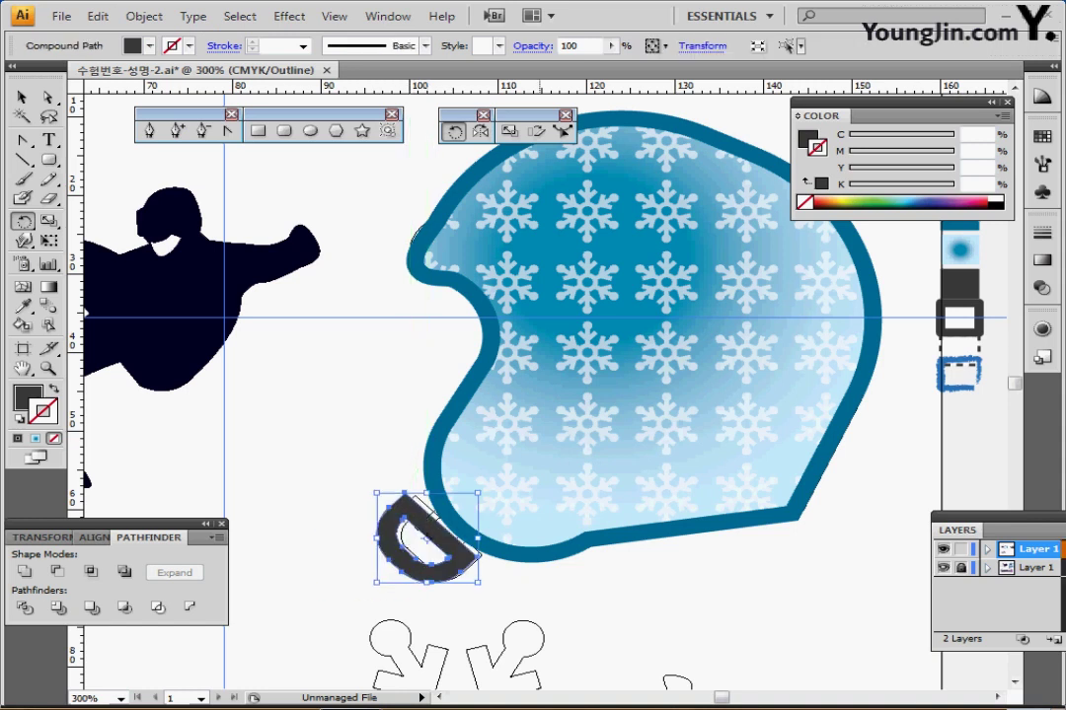
# Nudge the buckle into place and shift the whole helmet slightly up and to the right of its template outline.
pyautogui.moveTo(541, 581); pyautogui.dragTo(440, 486)
pyautogui.moveTo(547, 485); pyautogui.dragTo(554, 479)
pyautogui.keyDown('ctrl'); pyautogui.click(563, 582); pyautogui.keyUp('ctrl')
pyautogui.moveTo(555, 542); pyautogui.dragTo(575, 523)
pyautogui.keyDown('ctrl'); pyautogui.click(569, 582); pyautogui.keyUp('ctrl')
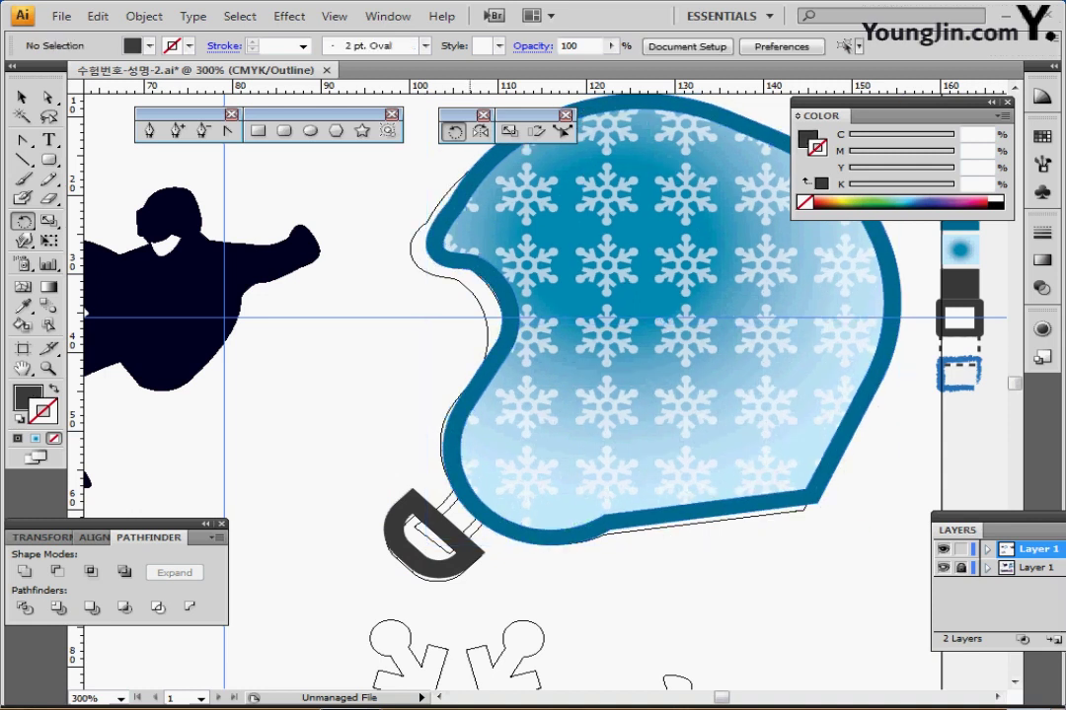
# Draw the closed curved strap connecting the buckle to the helmet with the Pen tool, then hide the template layer.
pyautogui.click(150, 131)
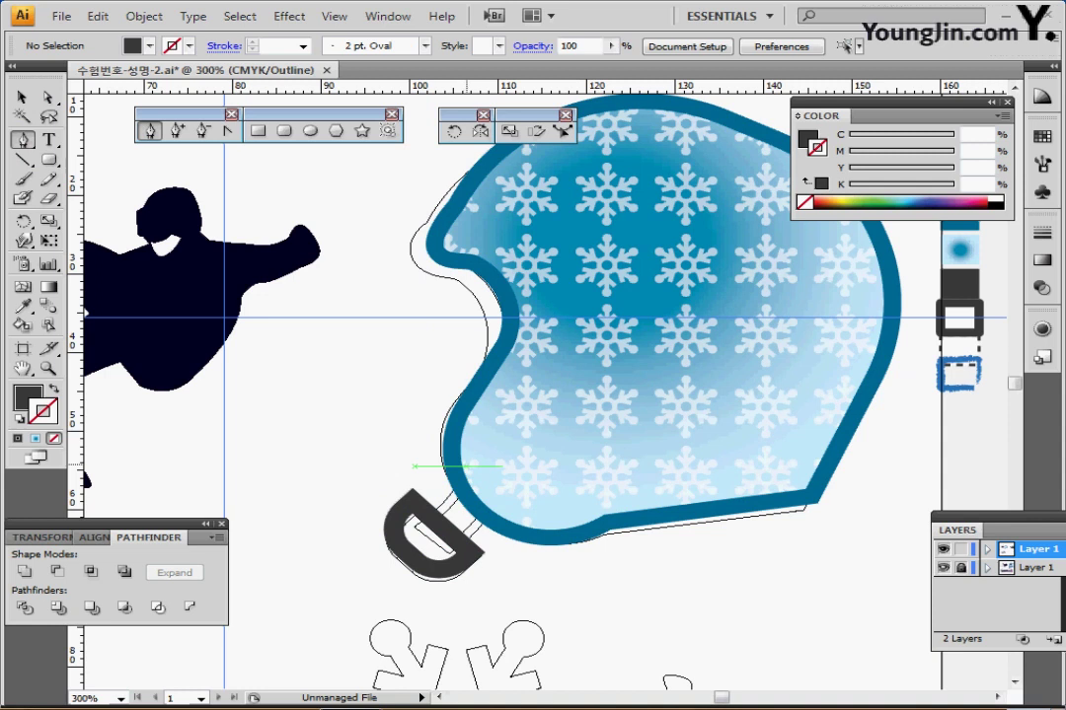
pyautogui.press('capslock')
pyautogui.moveTo(462, 465); pyautogui.dragTo(385, 540)
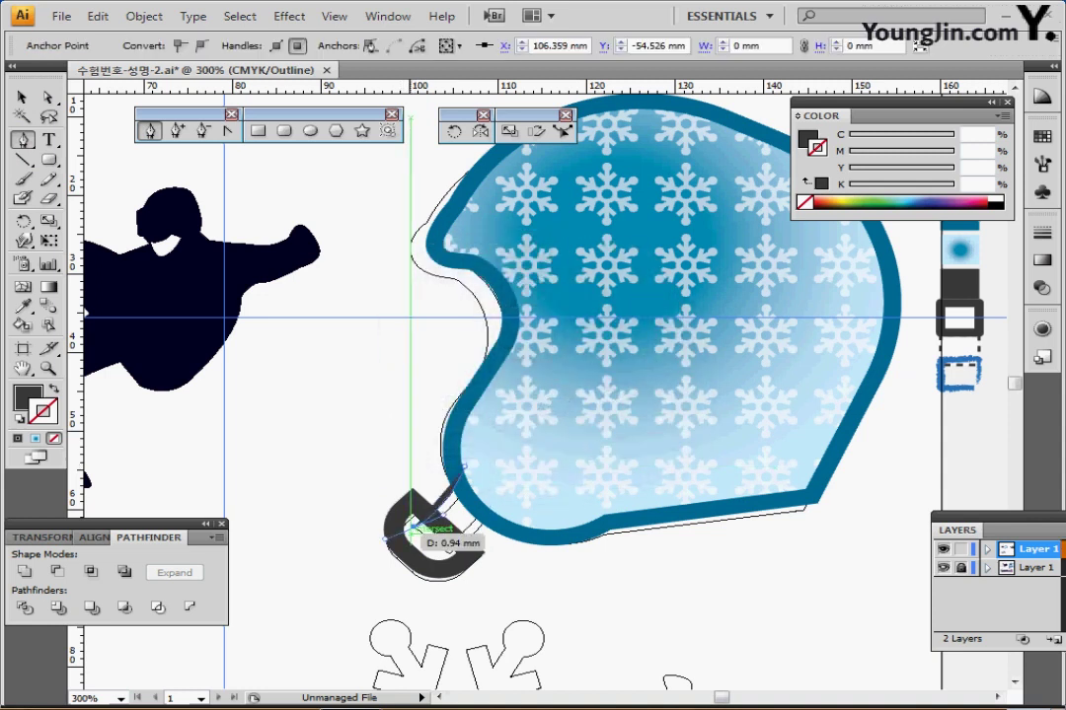
pyautogui.click(415, 525)
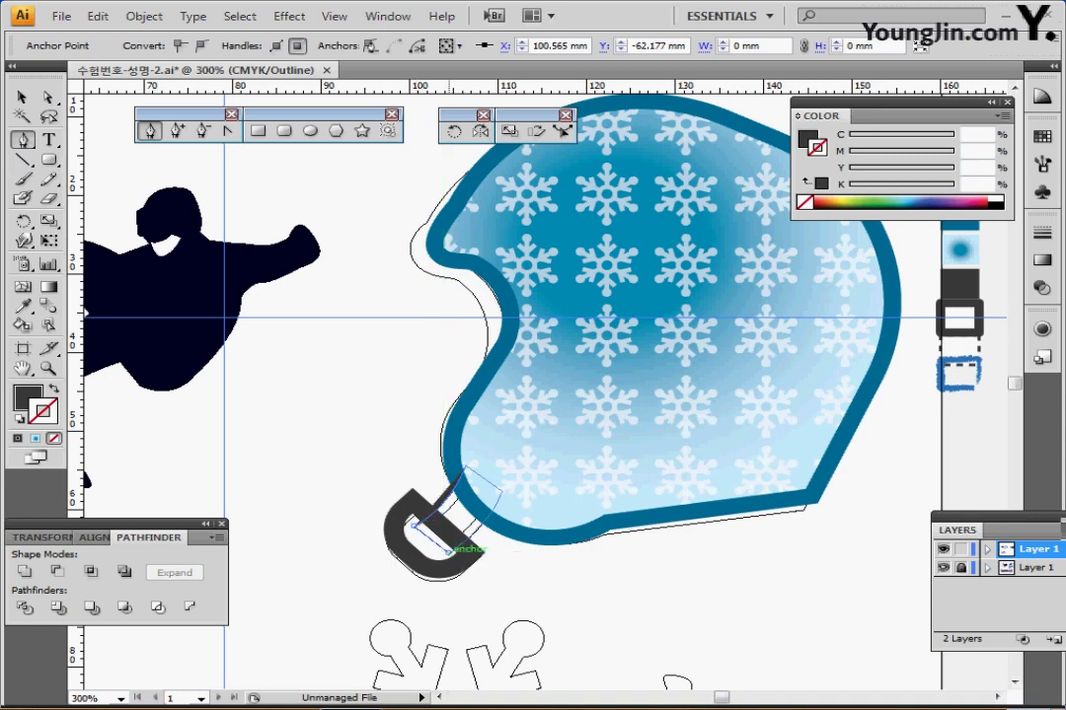
pyautogui.click(450, 552)
pyautogui.moveTo(482, 508); pyautogui.dragTo(509, 477)
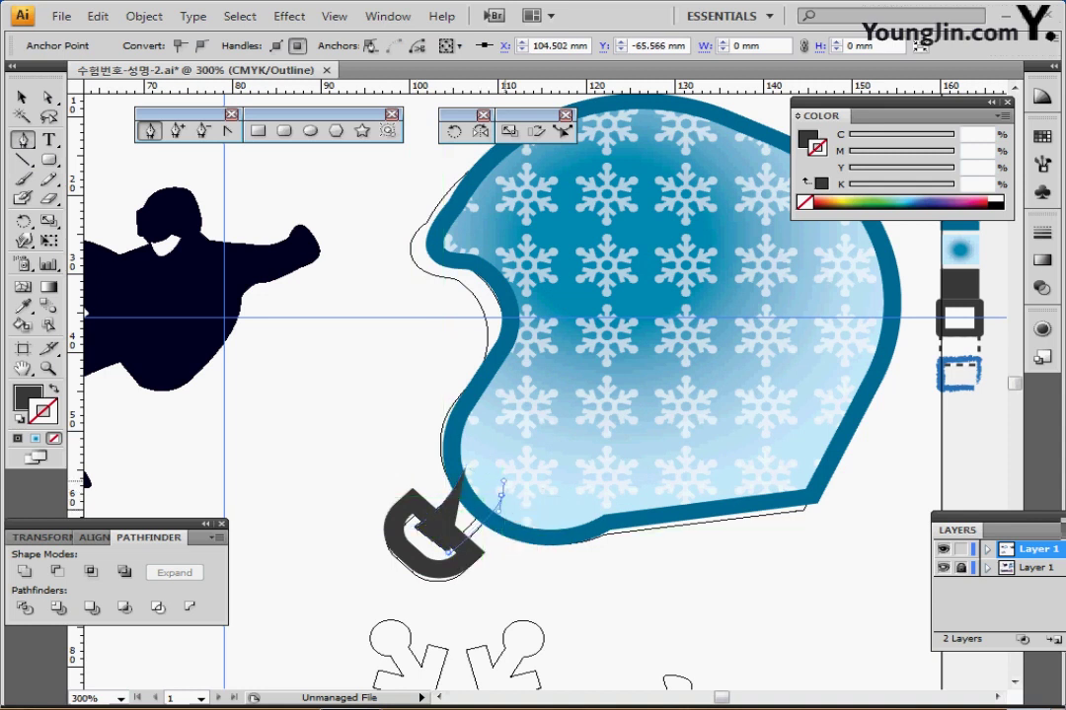
pyautogui.click(501, 496)
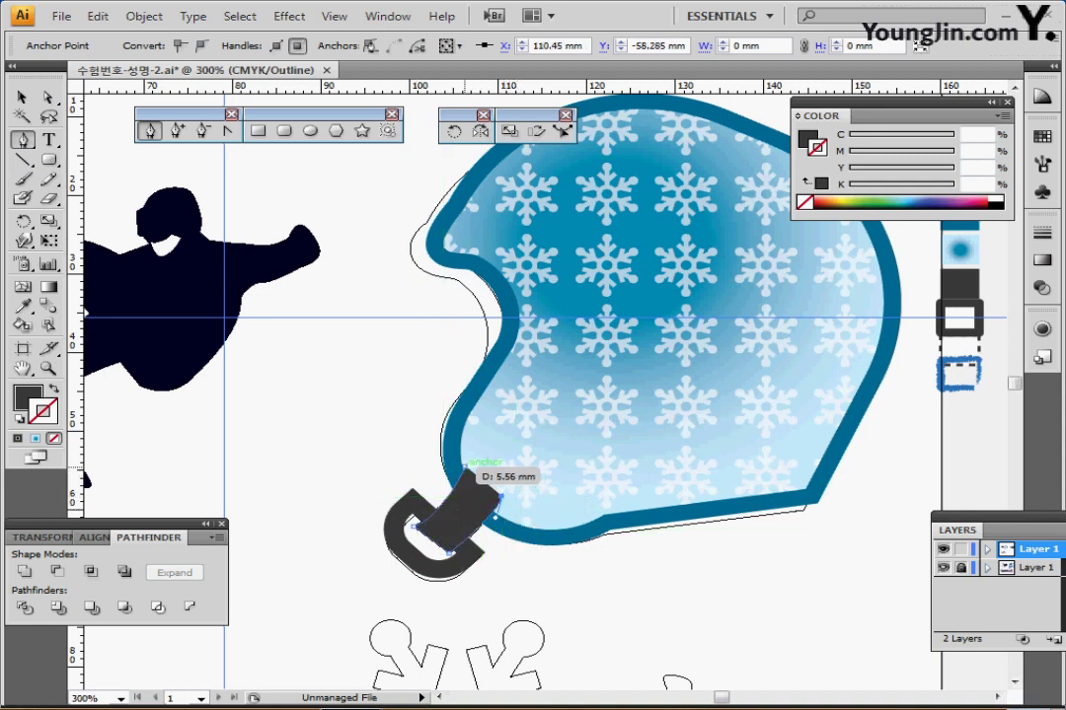
pyautogui.click(464, 467)
pyautogui.click(943, 569)
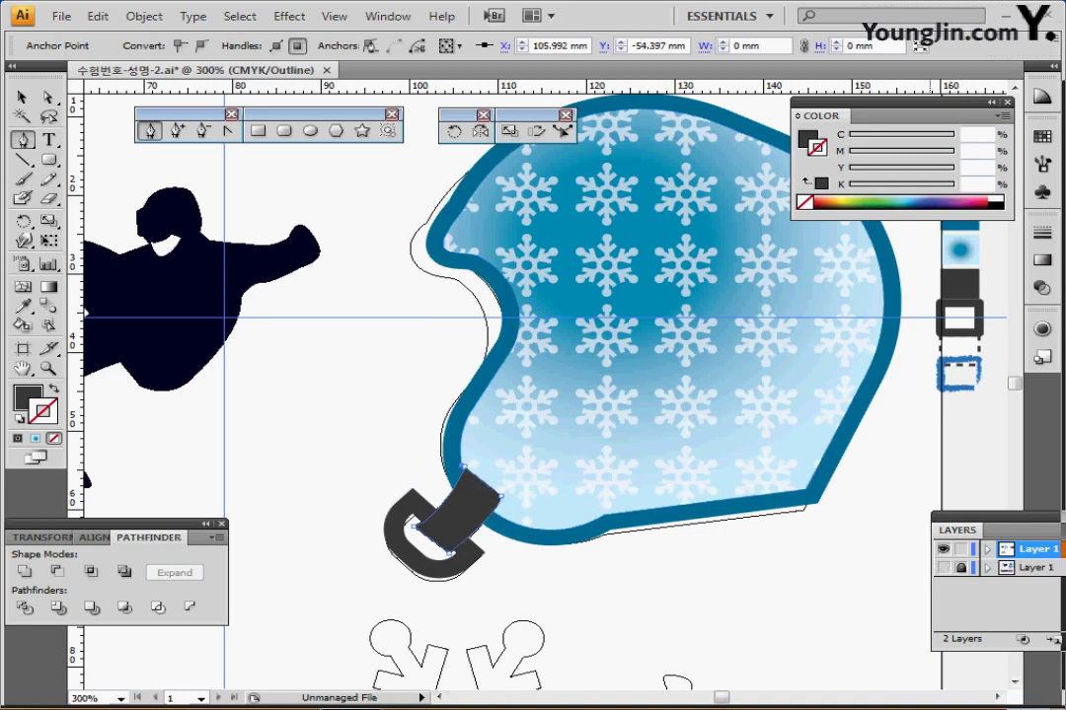
# Send the strap one level back, move its upper anchor inside the buckle slightly outward, and select the strap.
pyautogui.hotkey('ctrl', '[')
pyautogui.click(48, 96)
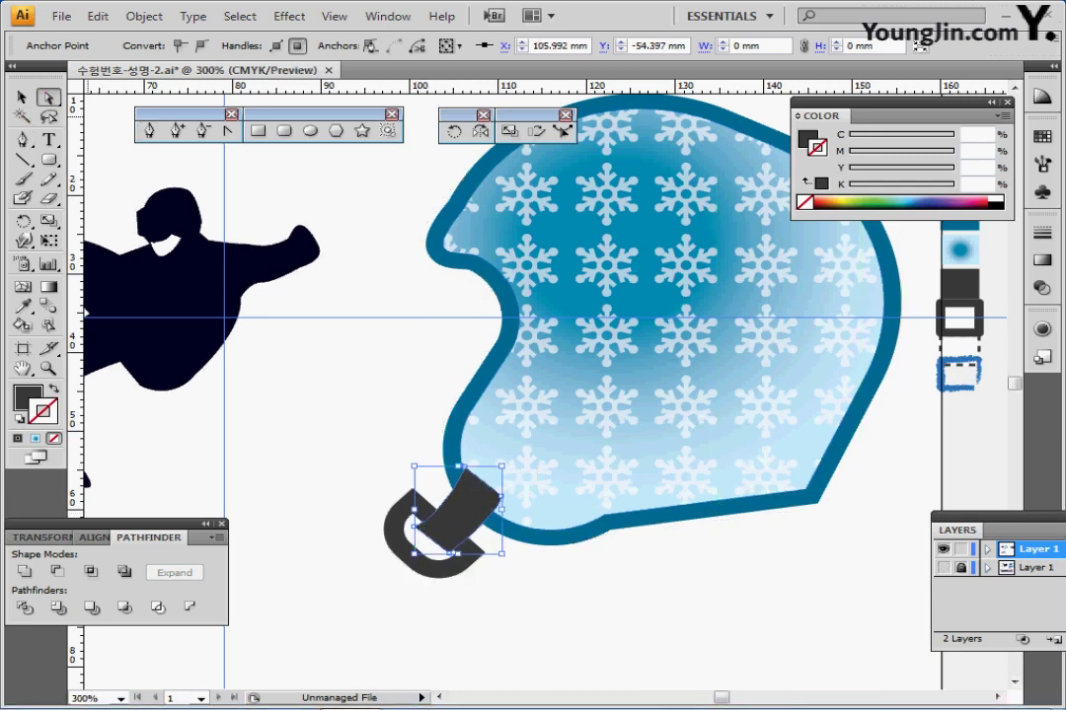
pyautogui.click(415, 527)
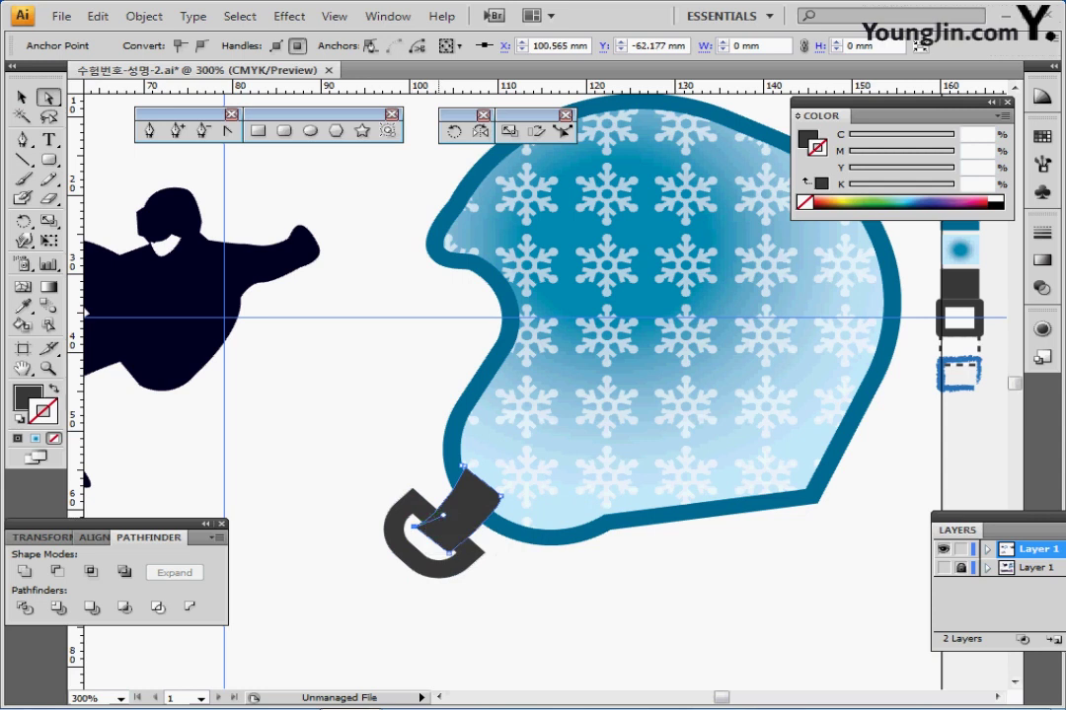
pyautogui.moveTo(442, 511); pyautogui.dragTo(410, 525)
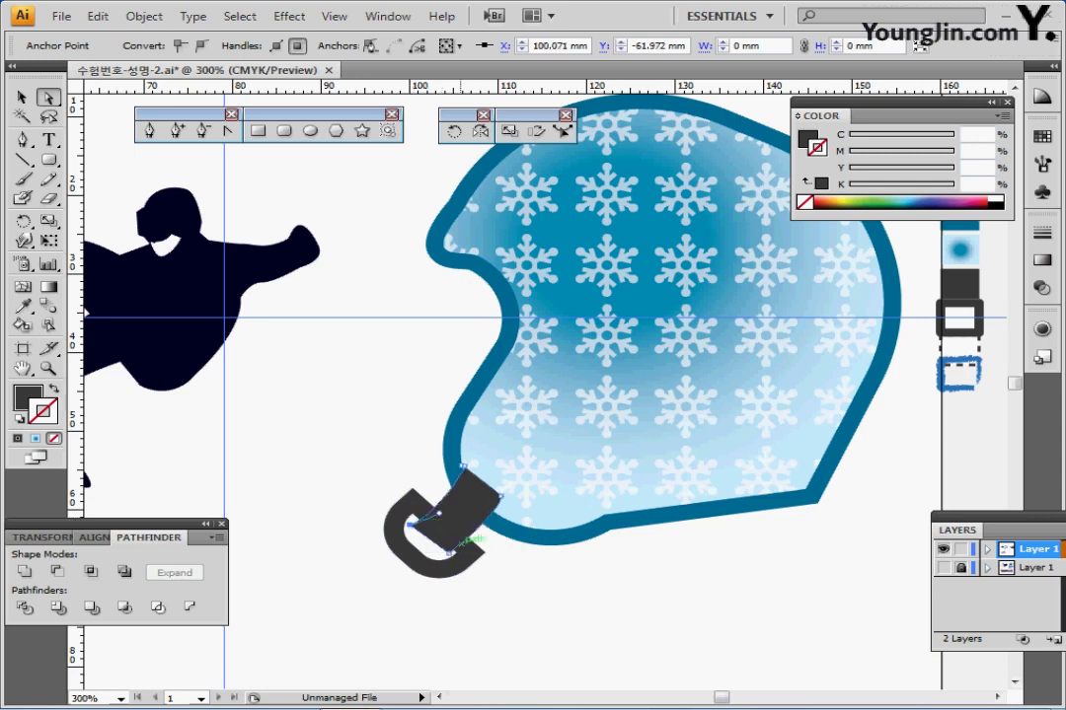
pyautogui.click(450, 513)
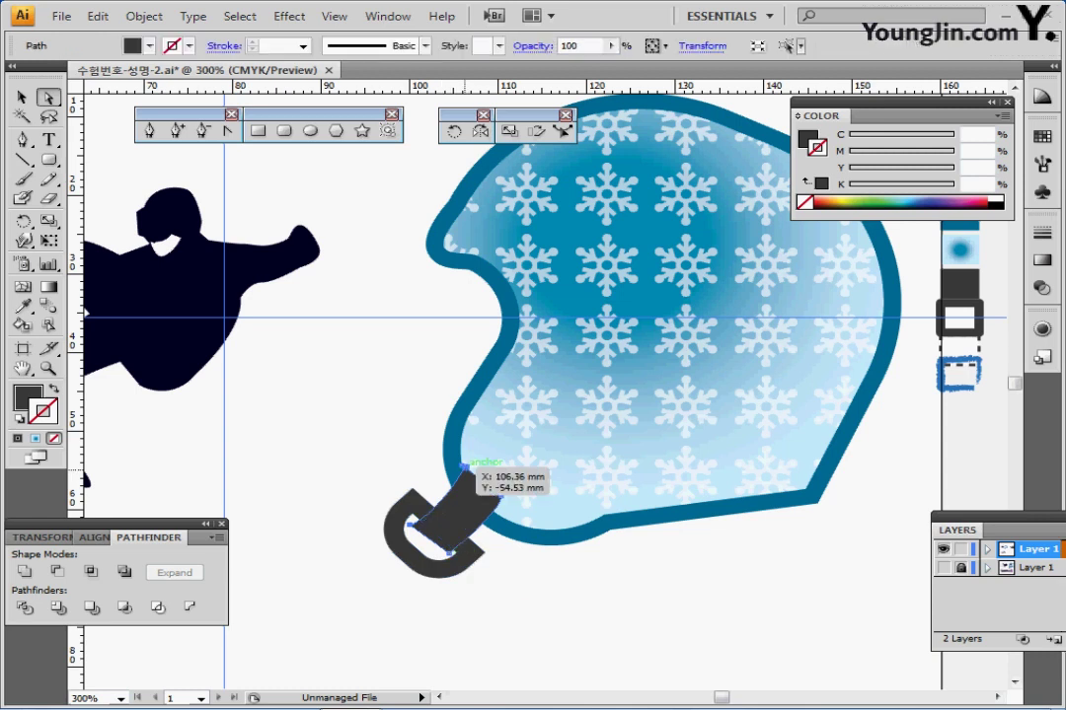
pyautogui.click(466, 467)
pyautogui.click(544, 581)
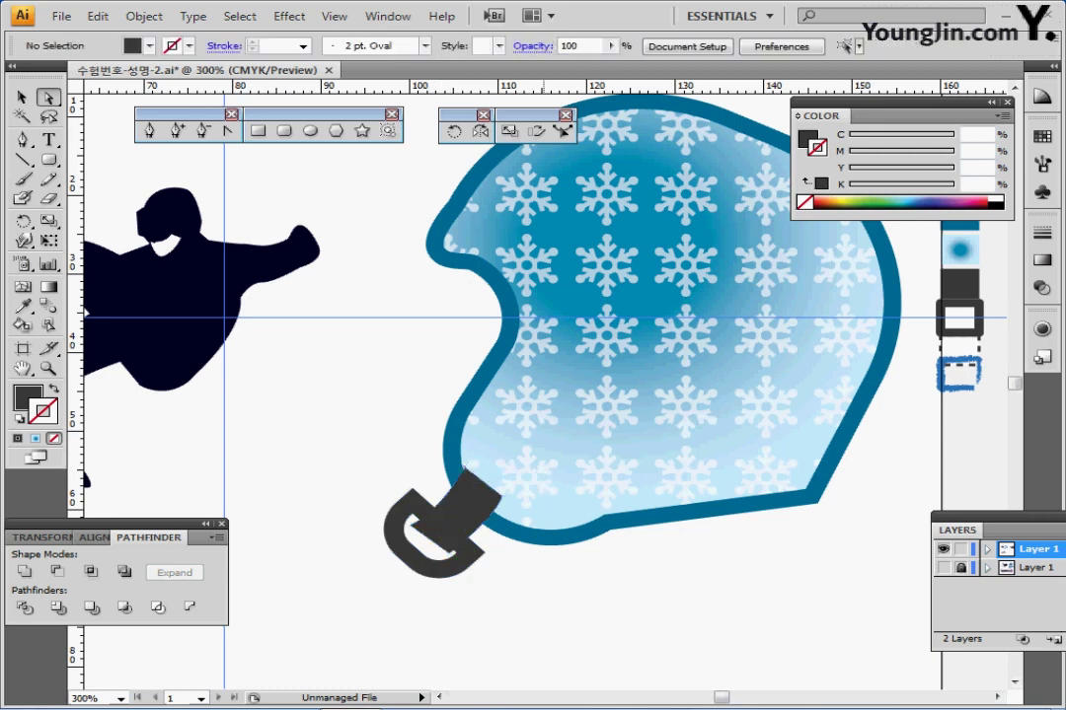
pyautogui.click(462, 507)
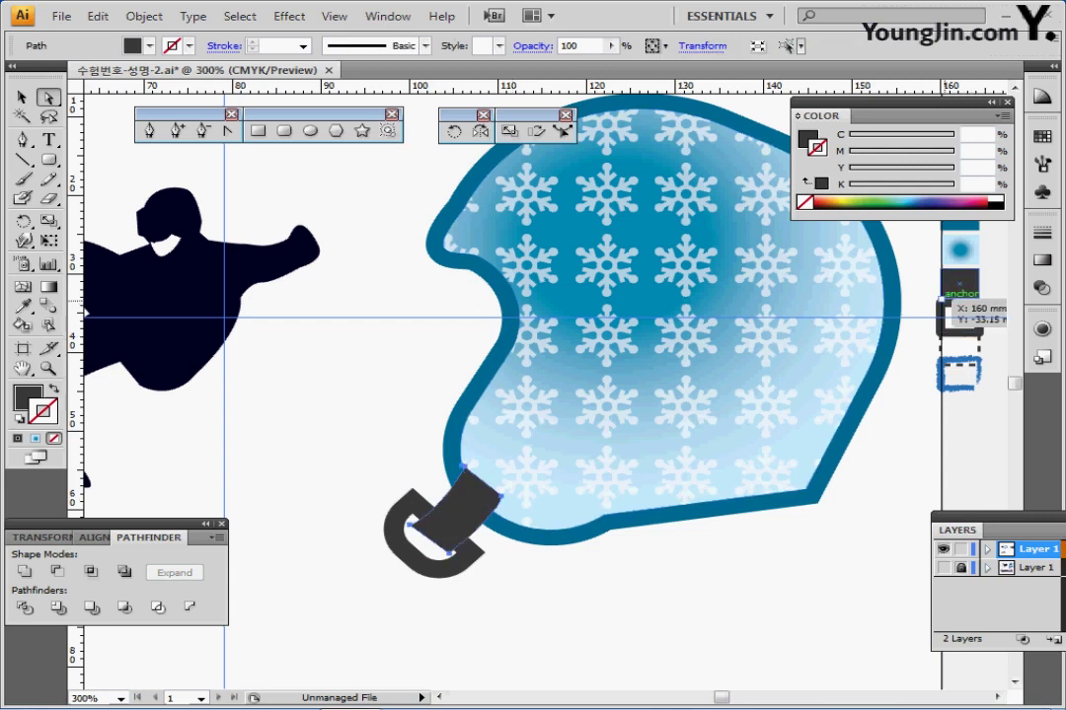
# Copy the white fill and 3 pt dark gray stroke from the outlined sample square onto the strap with the Eyedropper.
pyautogui.press('i')
pyautogui.click(953, 314)
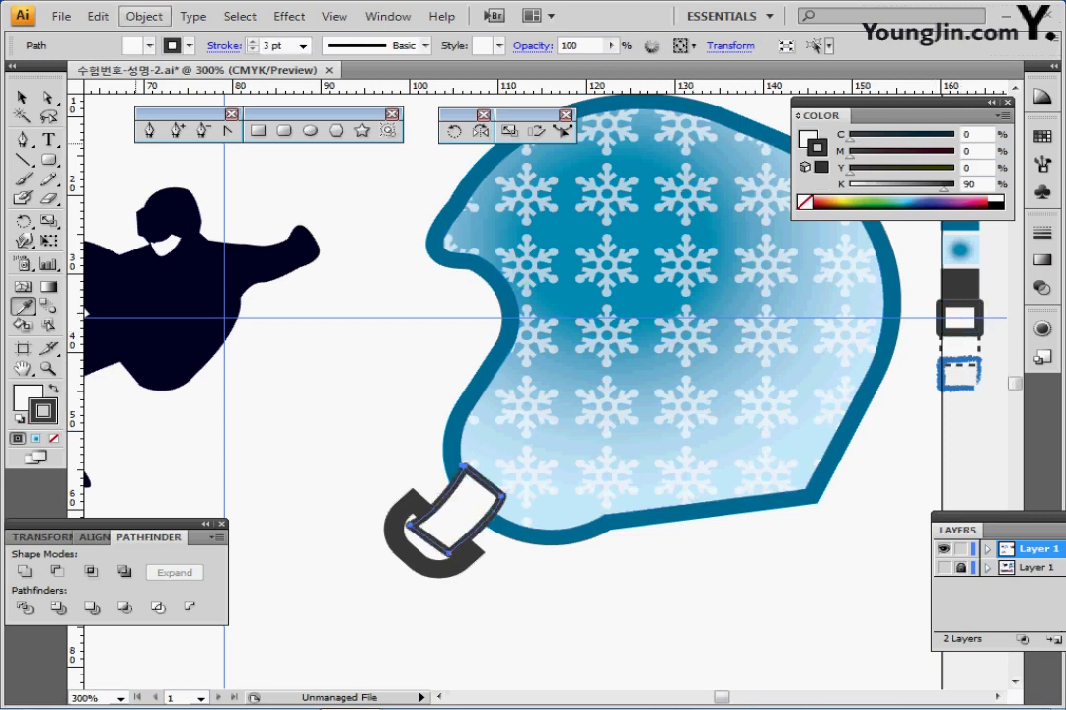
# Try to offset the strap's path by -1 mm with miter joins.
pyautogui.click(145, 16)
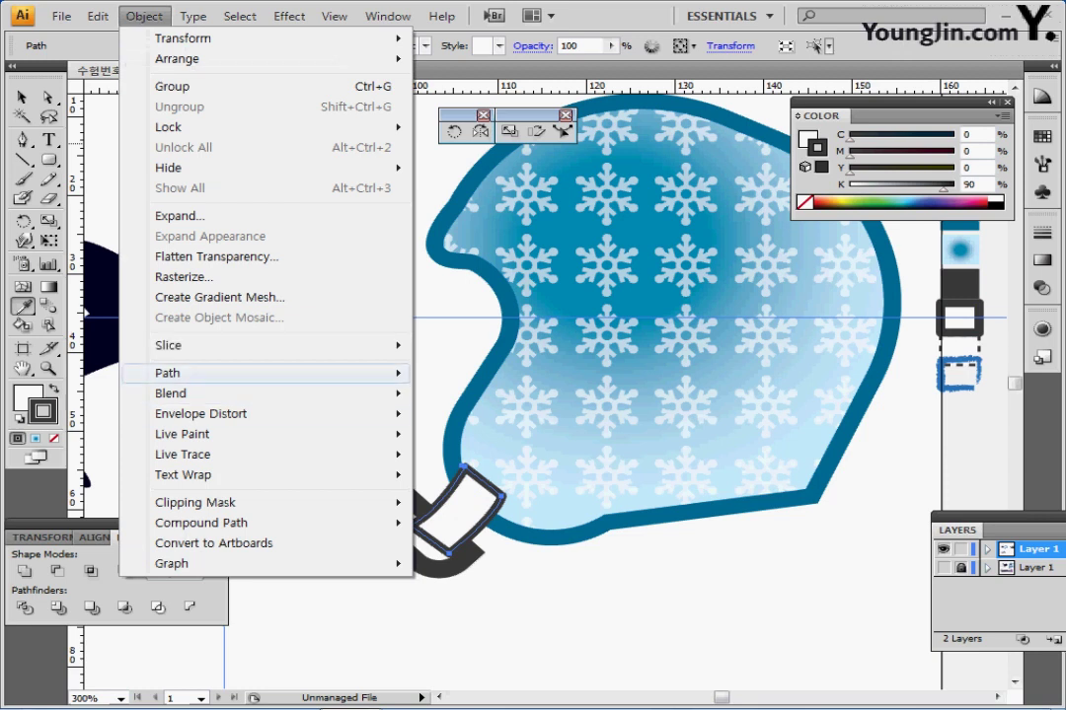
pyautogui.moveTo(167, 373)
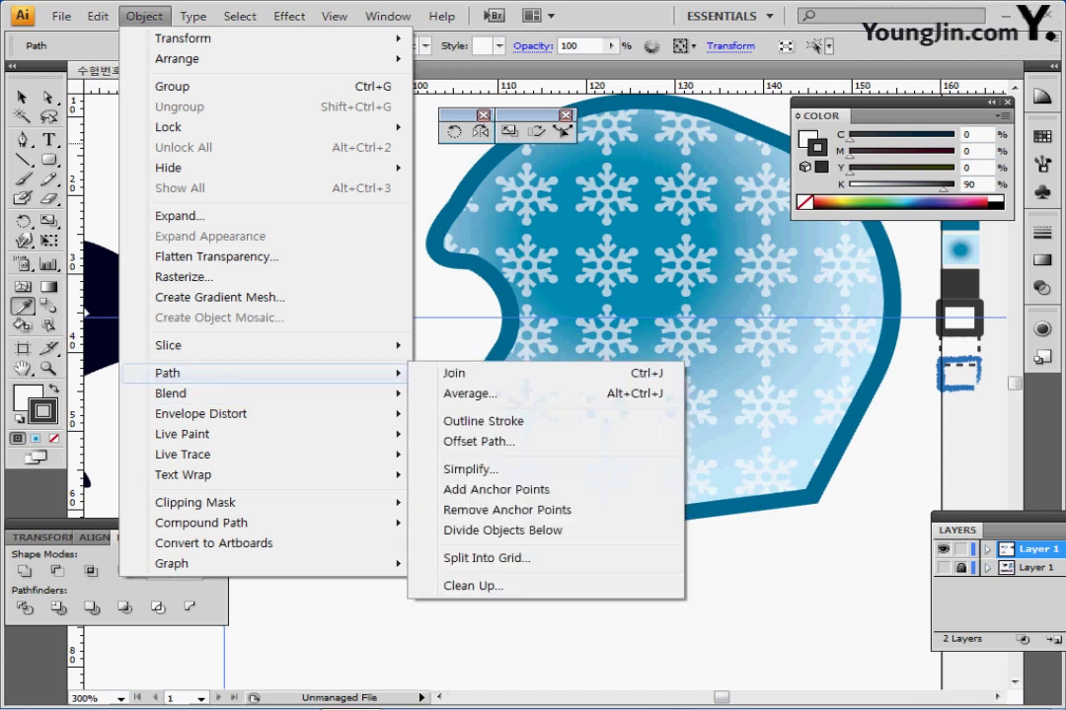
pyautogui.click(483, 441)
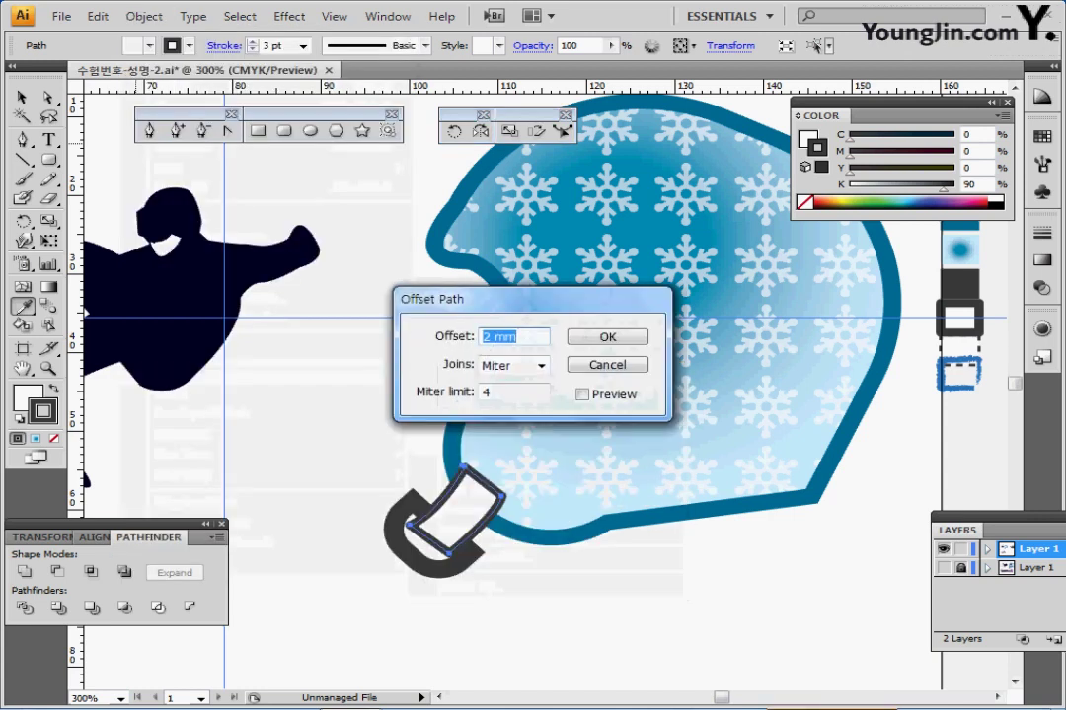
pyautogui.write('-2')
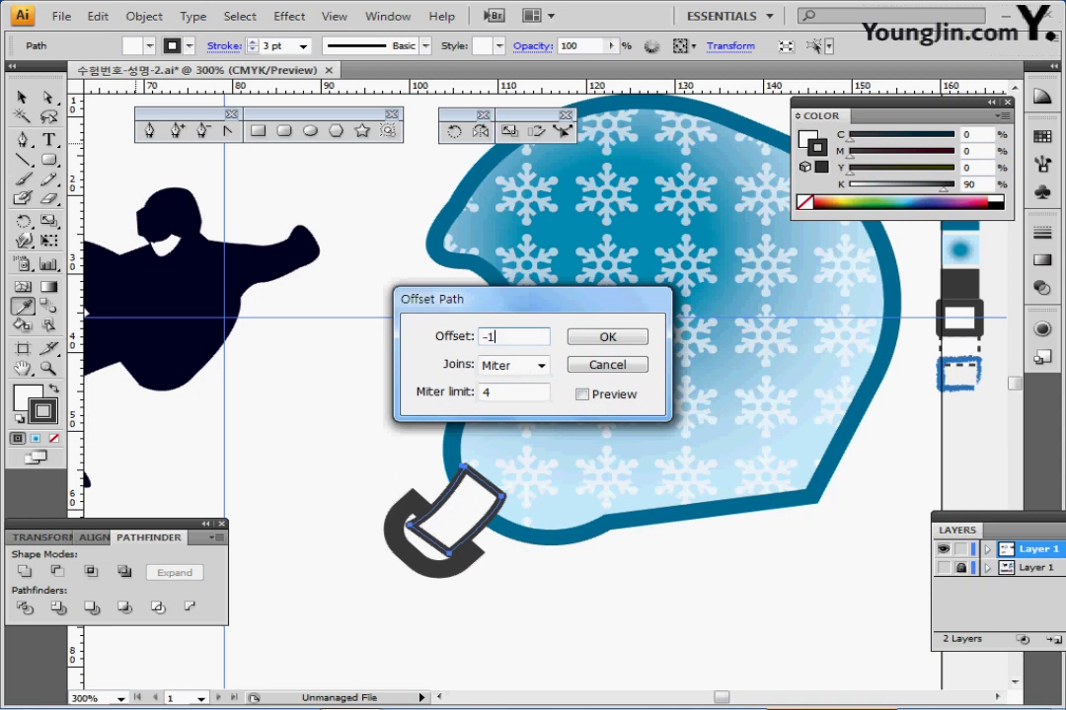
pyautogui.press('Return')
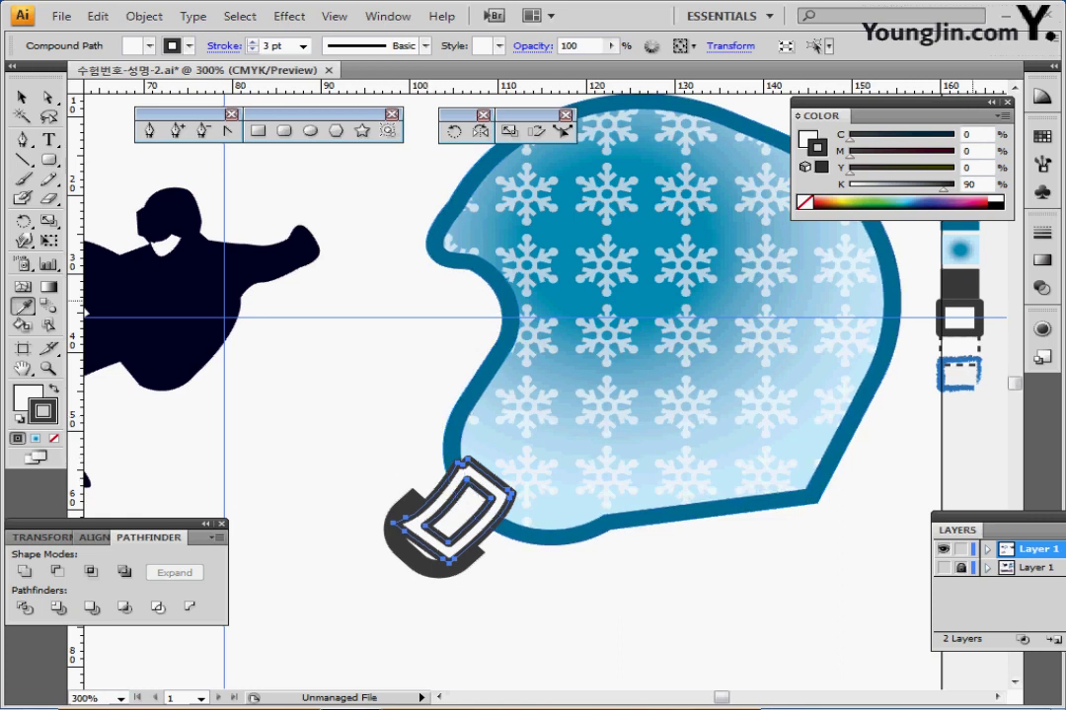
pyautogui.click(1042, 233)
pyautogui.click(1042, 233)
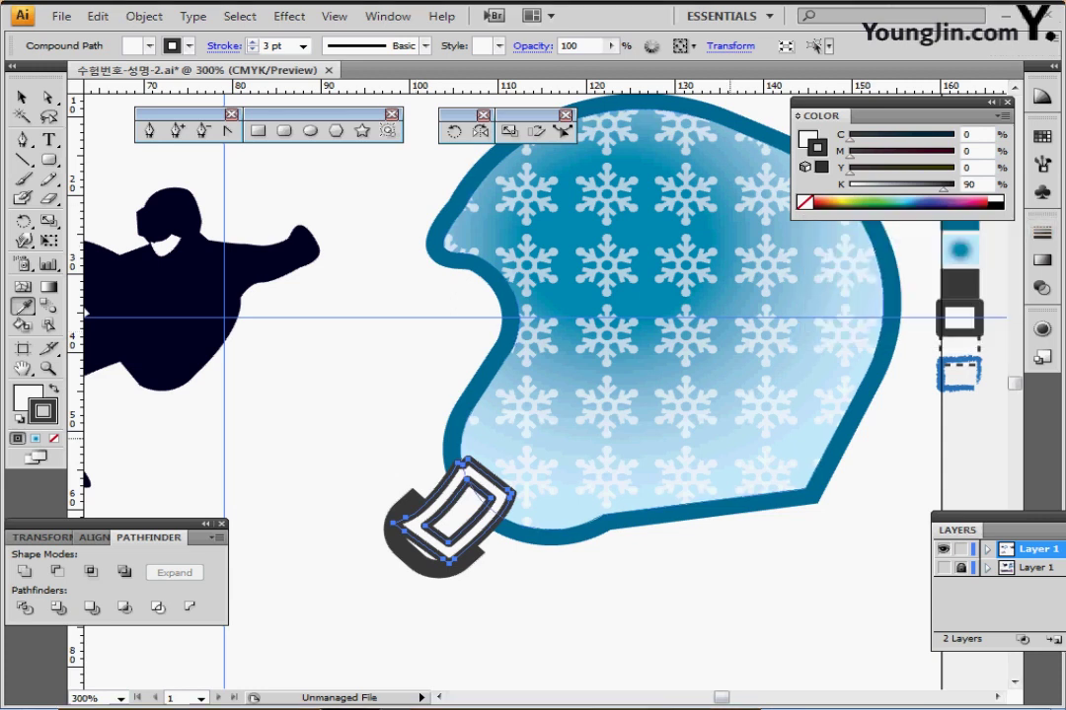
pyautogui.hotkey('ctrl', 'z')
# Switch to outline view and average the two open endpoints at the strap's upper corner on both axes.
pyautogui.hotkey('ctrl', 'shift', 'a')
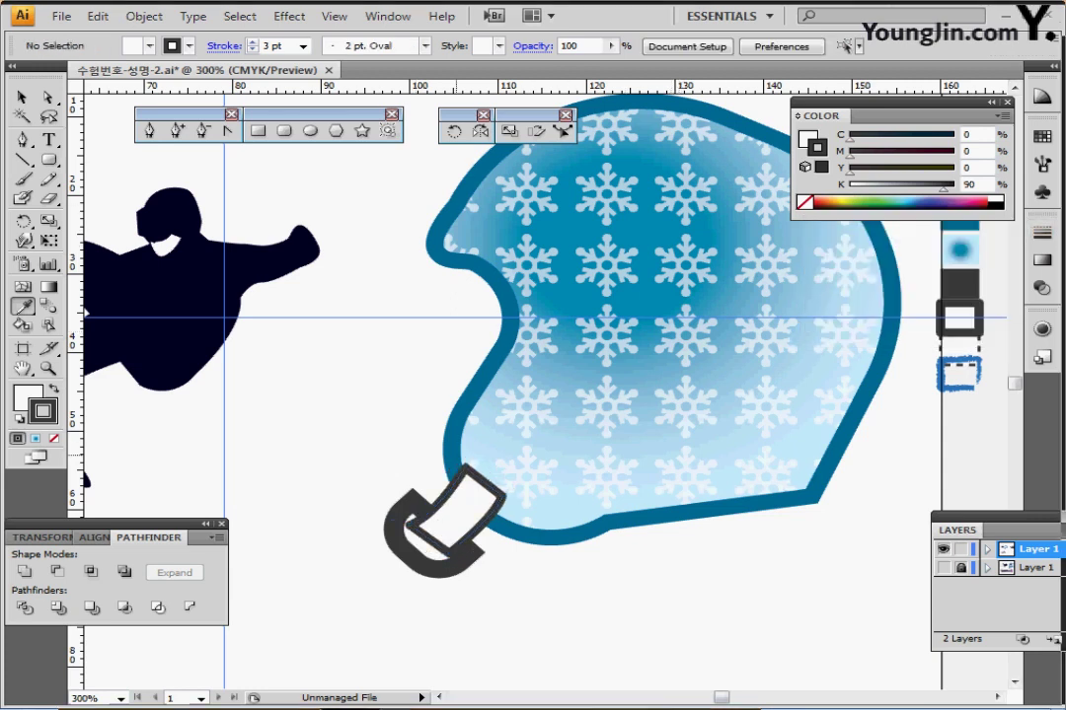
pyautogui.keyDown('ctrl'); pyautogui.click(456, 454); pyautogui.keyUp('ctrl')
pyautogui.moveTo(459, 419); pyautogui.dragTo(618, 513)
pyautogui.moveTo(674, 278); pyautogui.dragTo(540, 484)
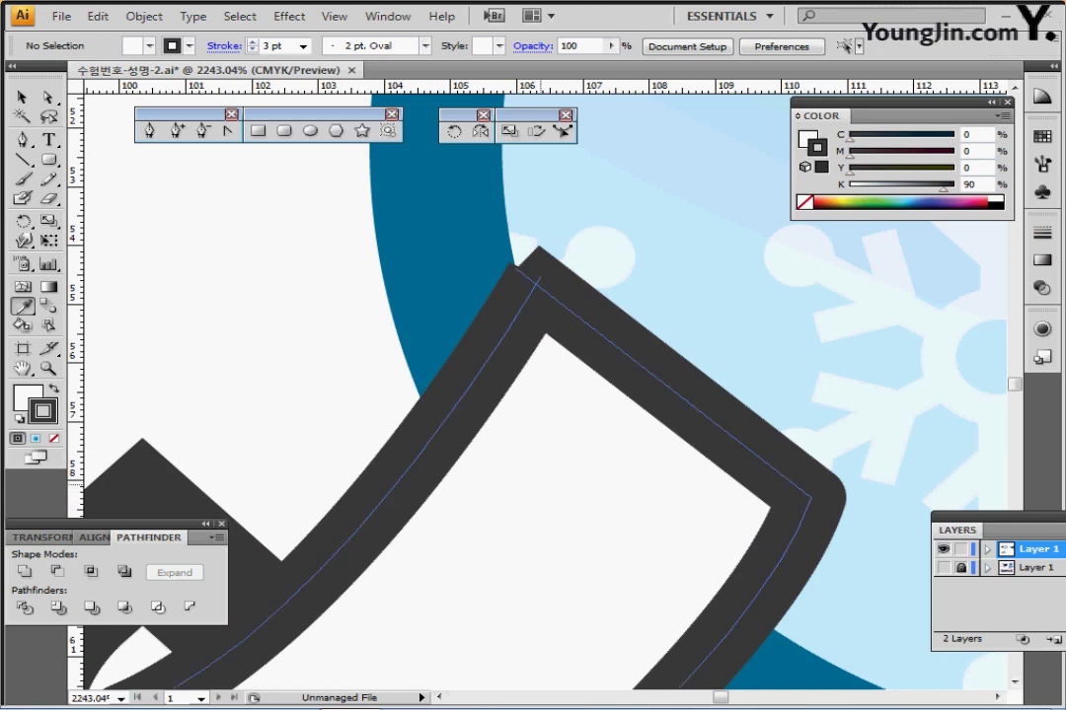
pyautogui.hotkey('ctrl', 'y')
pyautogui.click(517, 269)
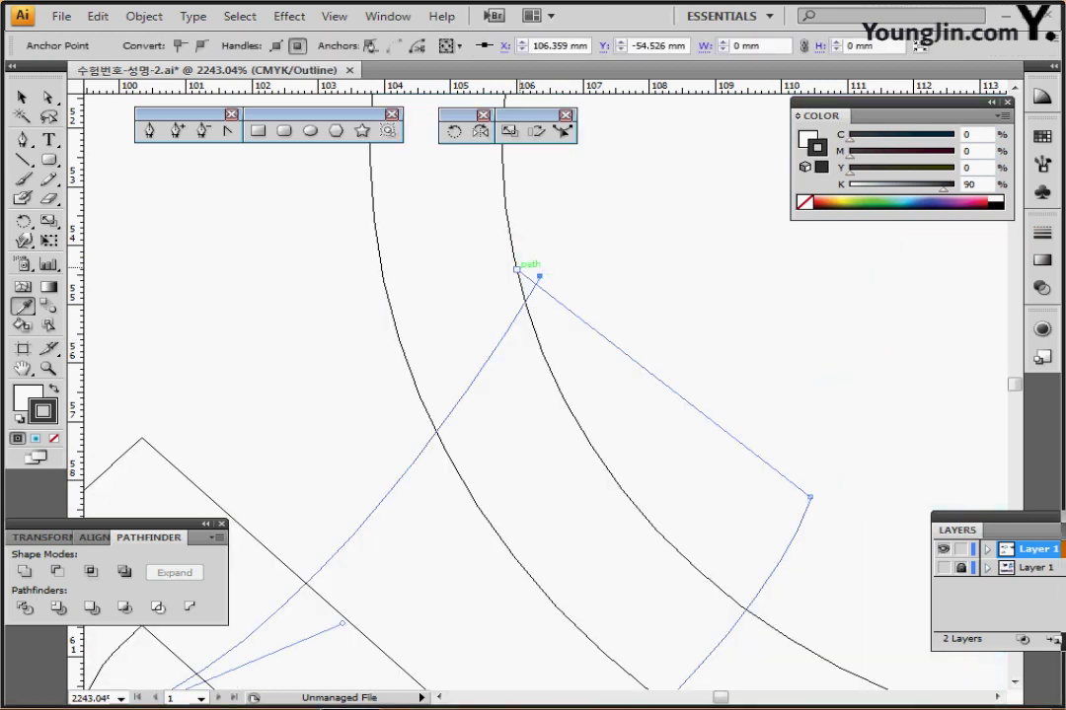
pyautogui.rightClick(556, 281)
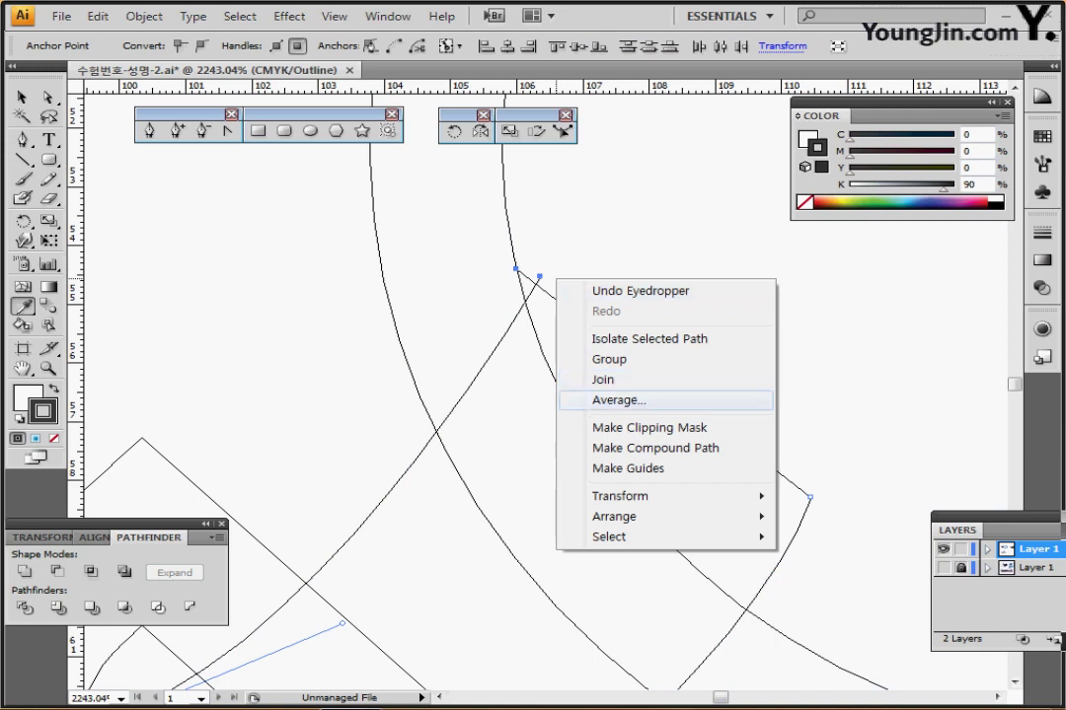
pyautogui.click(618, 400)
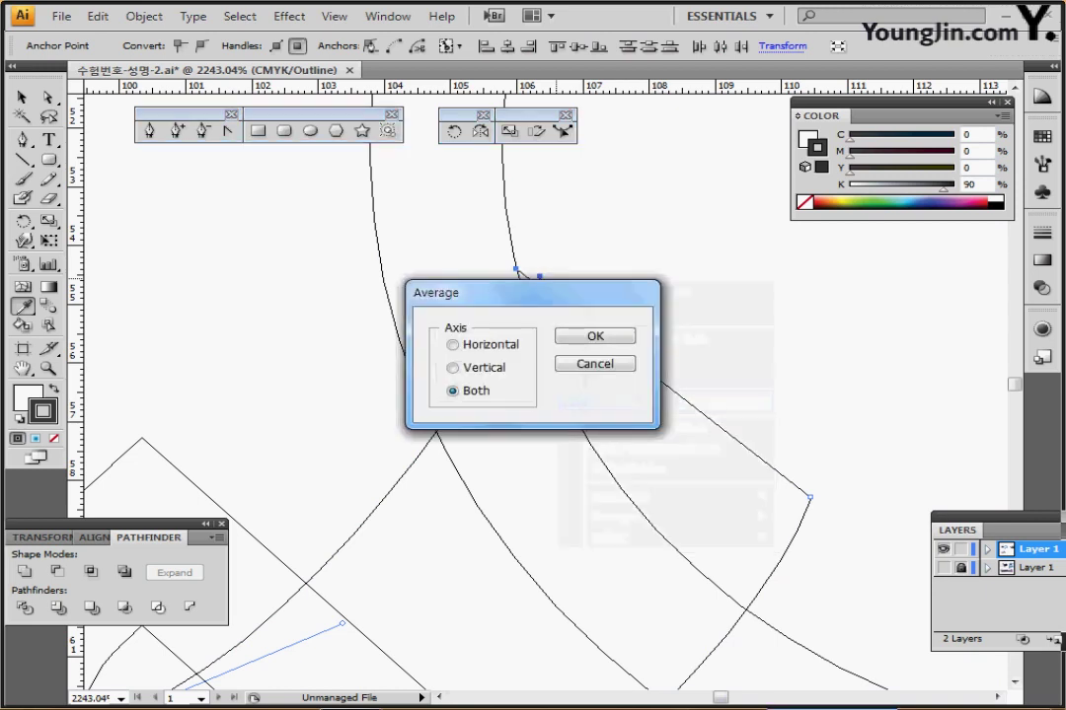
pyautogui.press('Return')
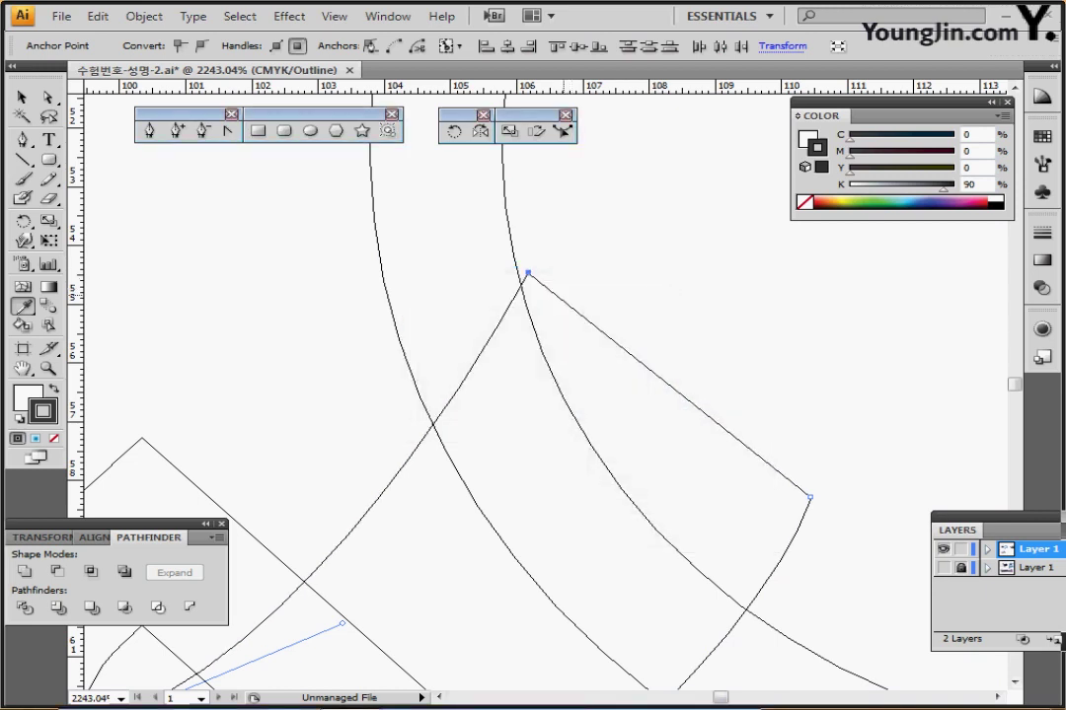
# Join the two coinciding strap endpoints as a corner point and return to preview display.
pyautogui.rightClick(593, 257)
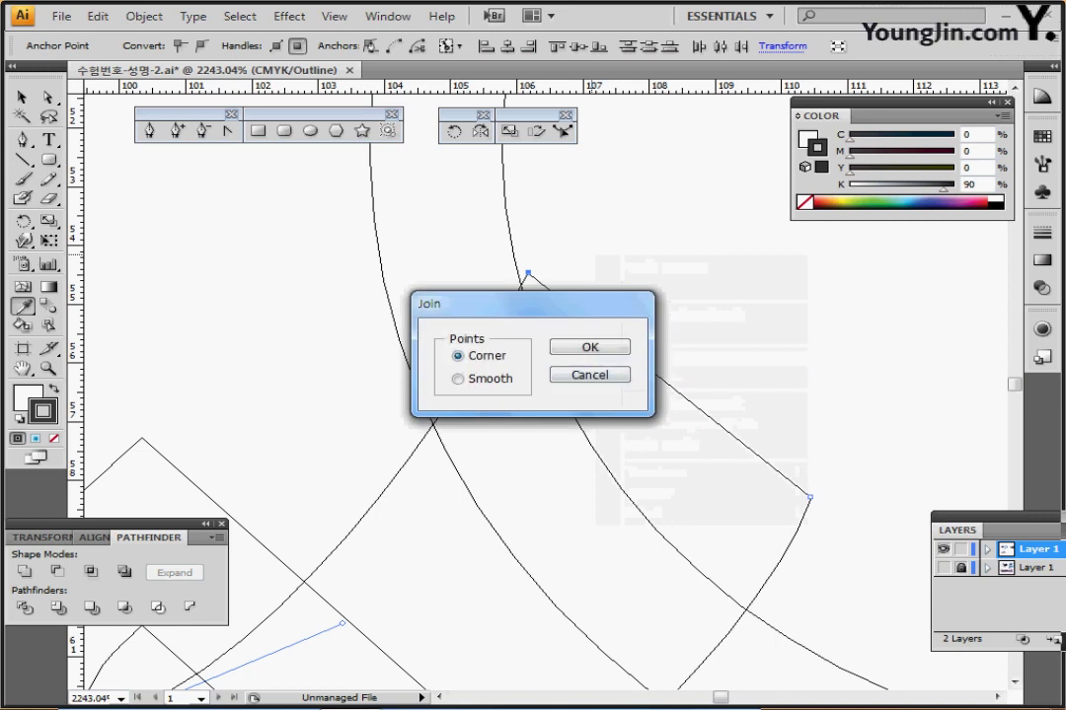
pyautogui.press('Return')
pyautogui.scroll(-3, 593, 401)
pyautogui.scroll(-1, 480, 291)
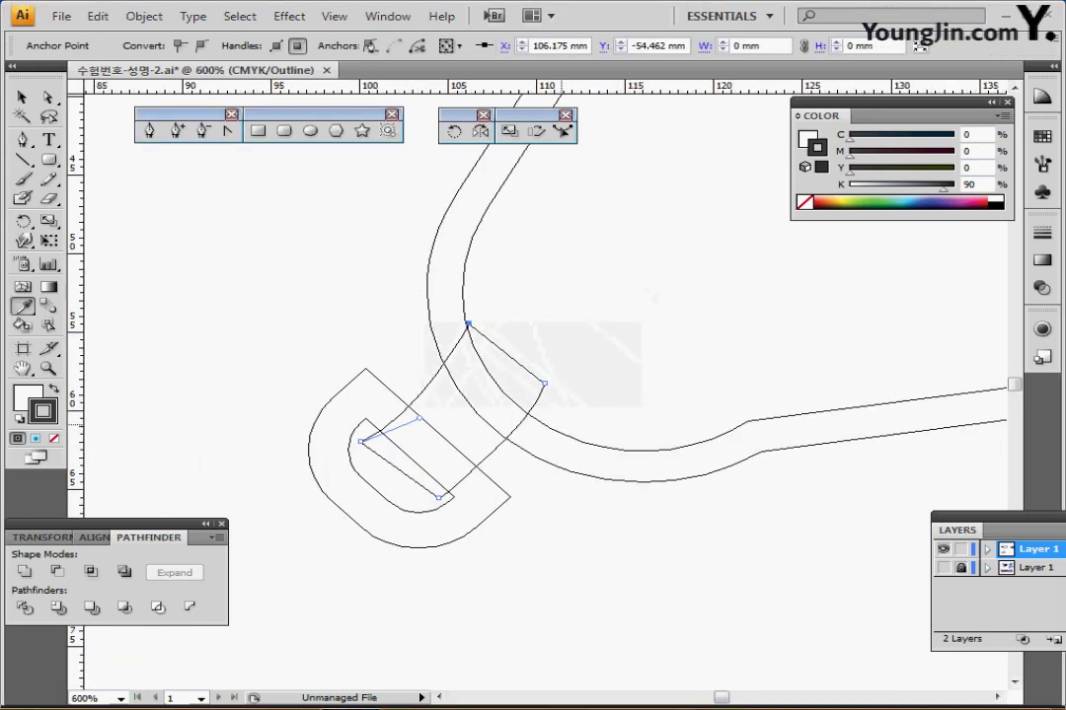
pyautogui.hscroll(-1, 497, 309)
pyautogui.hotkey('ctrl', 'y')
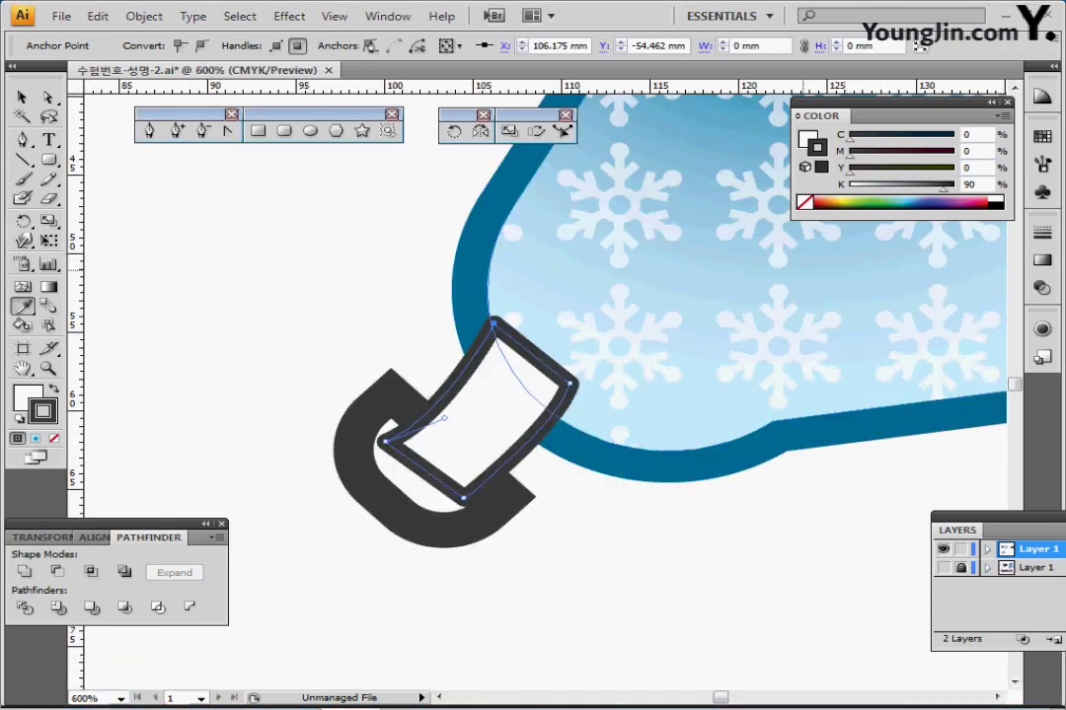
# Offset the closed strap path by -1 mm with miter joins to create an inner outline.
pyautogui.click(1041, 233)
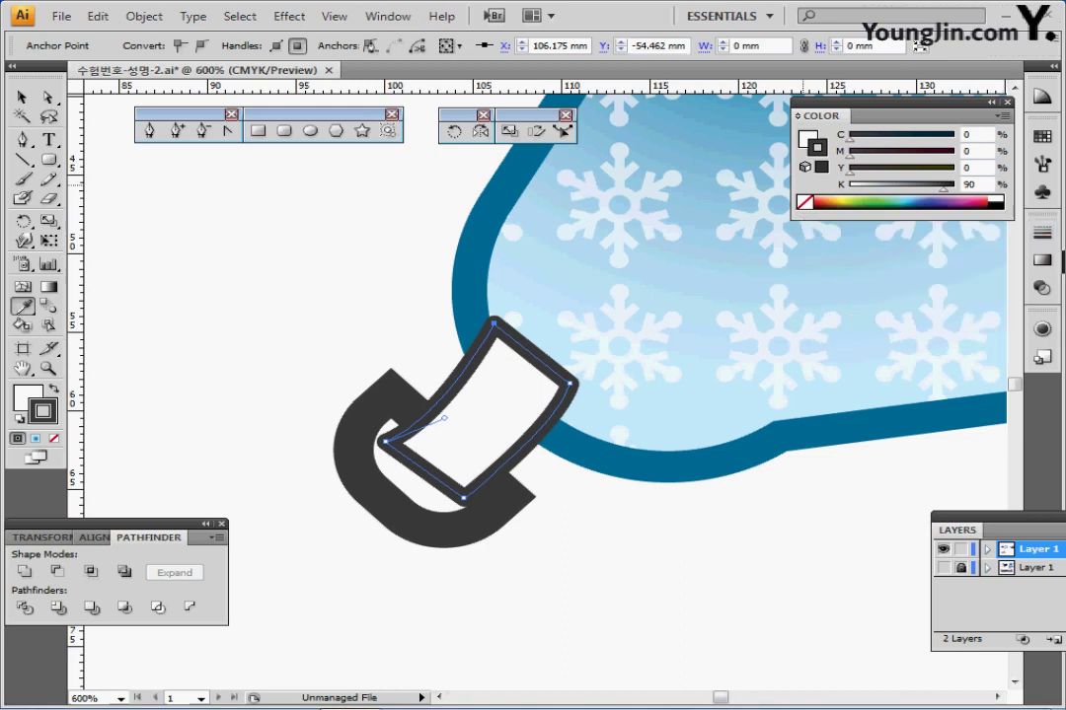
pyautogui.click(99, 17)
pyautogui.moveTo(144, 17)
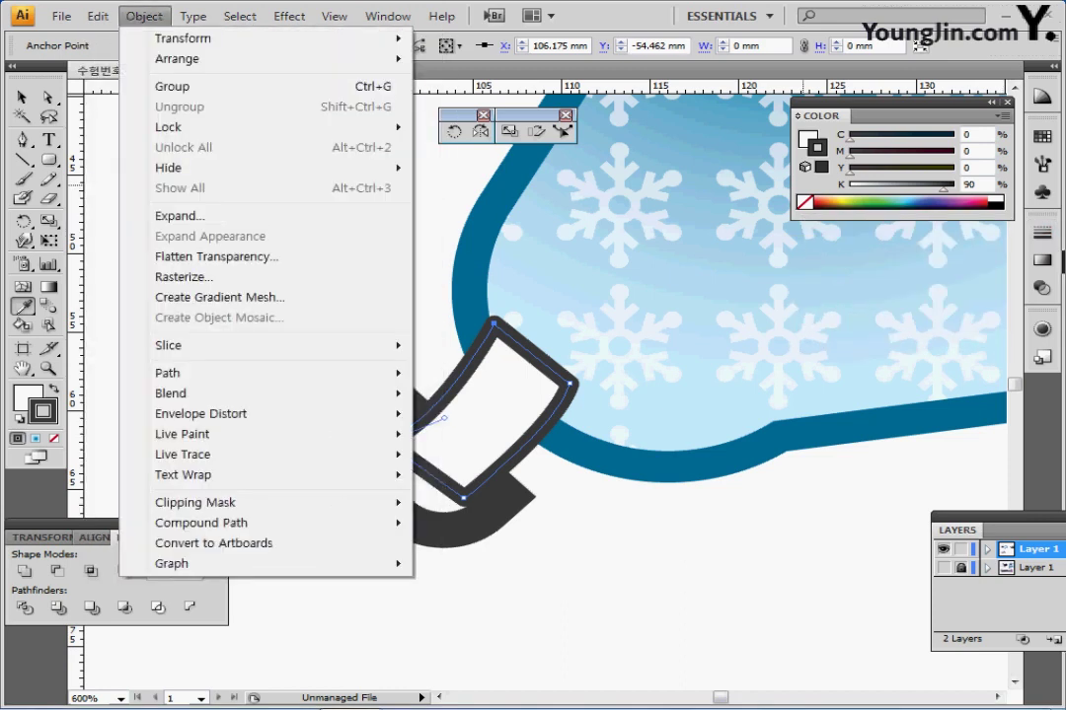
pyautogui.moveTo(247, 373)
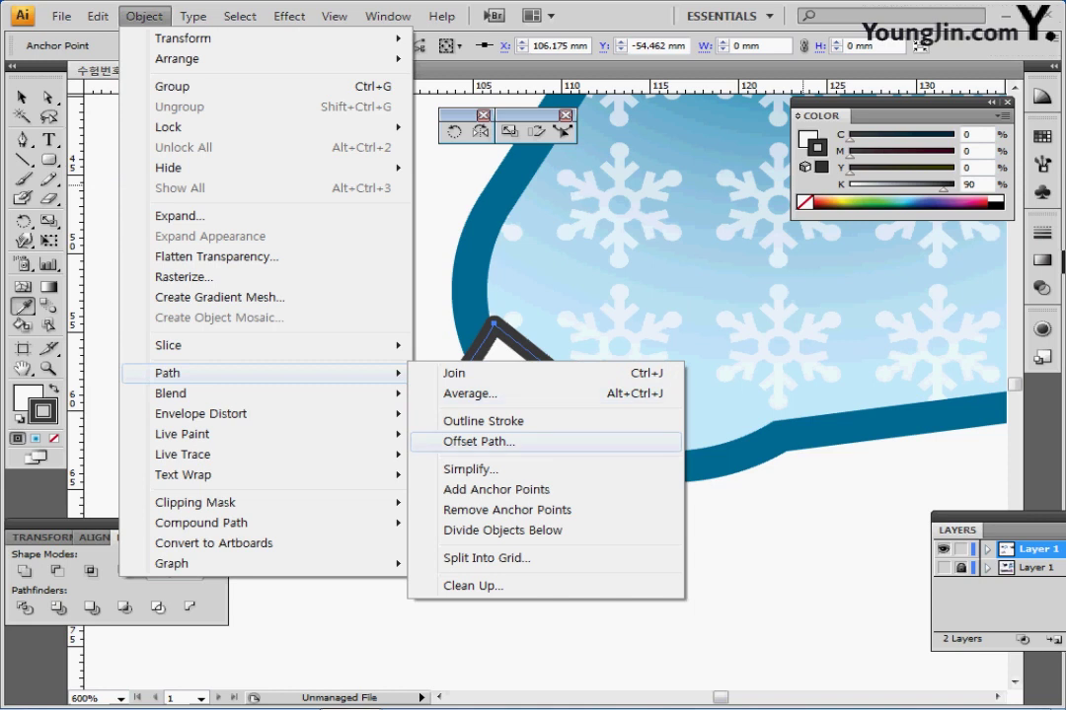
pyautogui.click(479, 441)
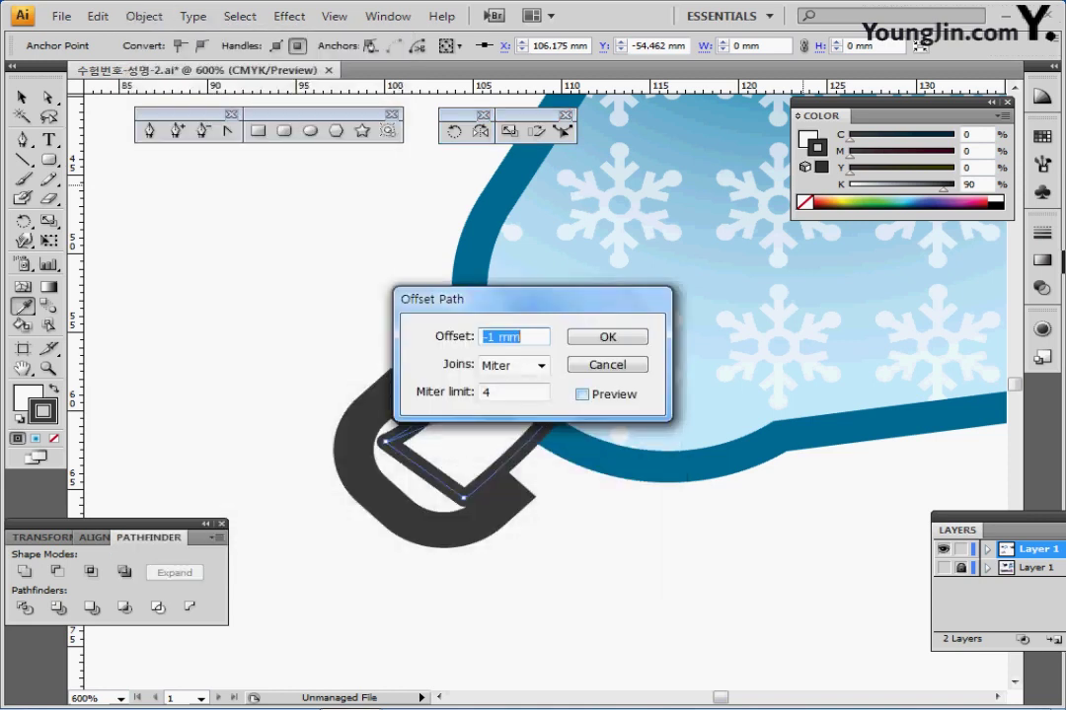
pyautogui.press('Return')
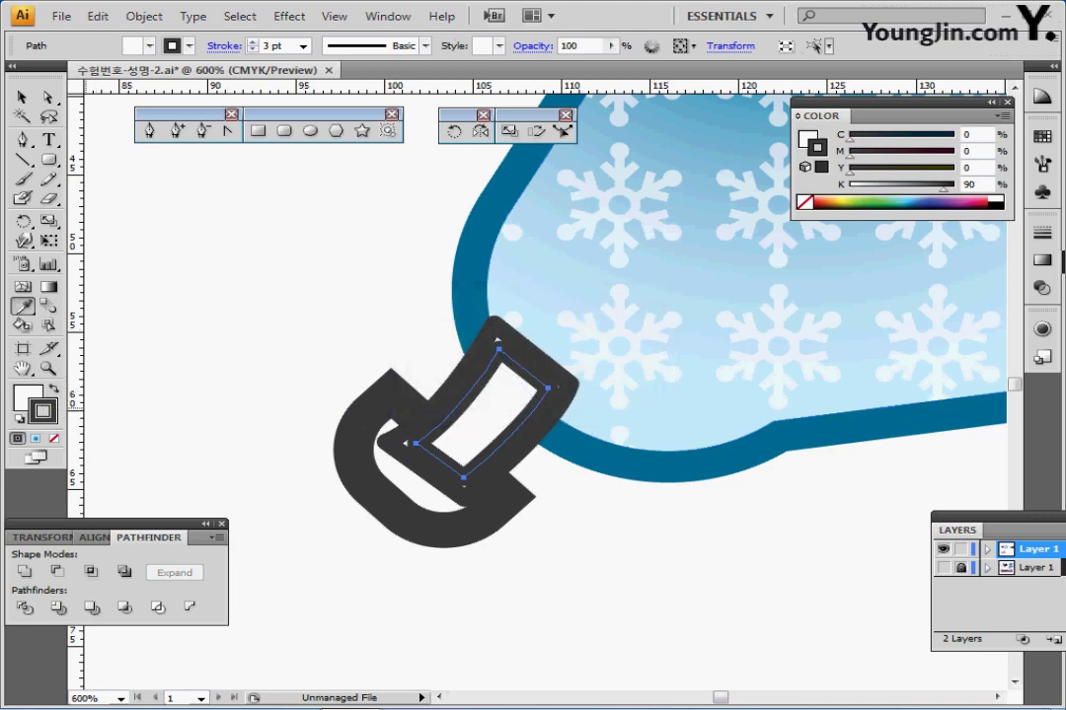
# Set the strap's inner outline to a 1 pt dashed stroke with a 2 pt dash.
pyautogui.click(1042, 233)
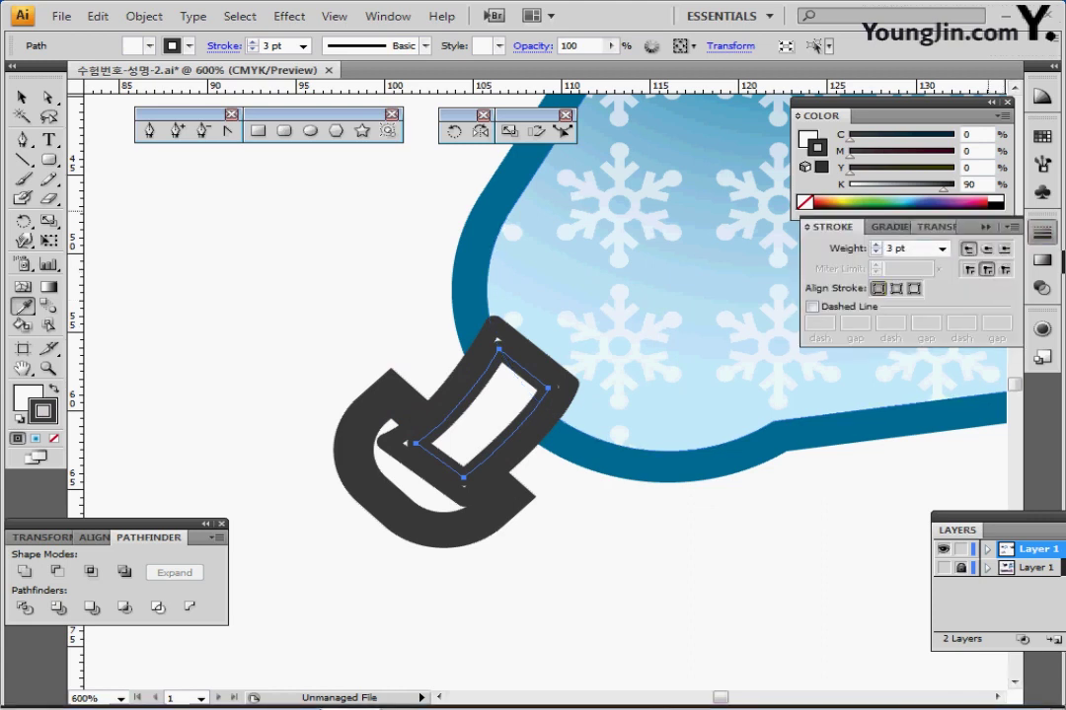
pyautogui.click(875, 252)
pyautogui.click(875, 253)
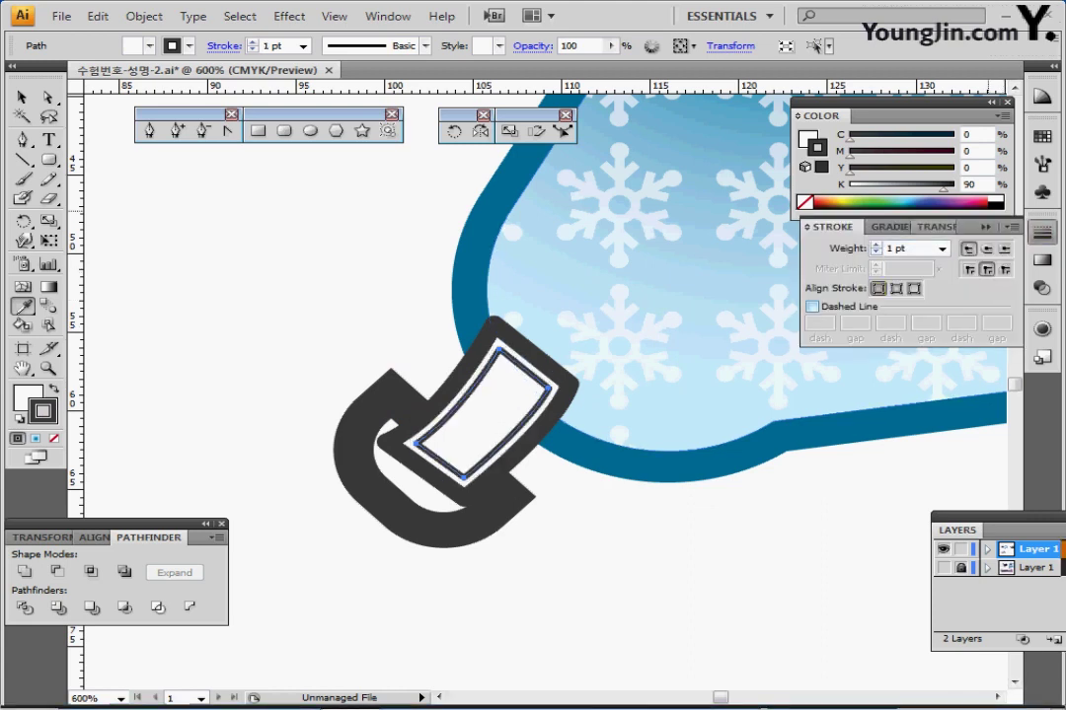
pyautogui.click(812, 307)
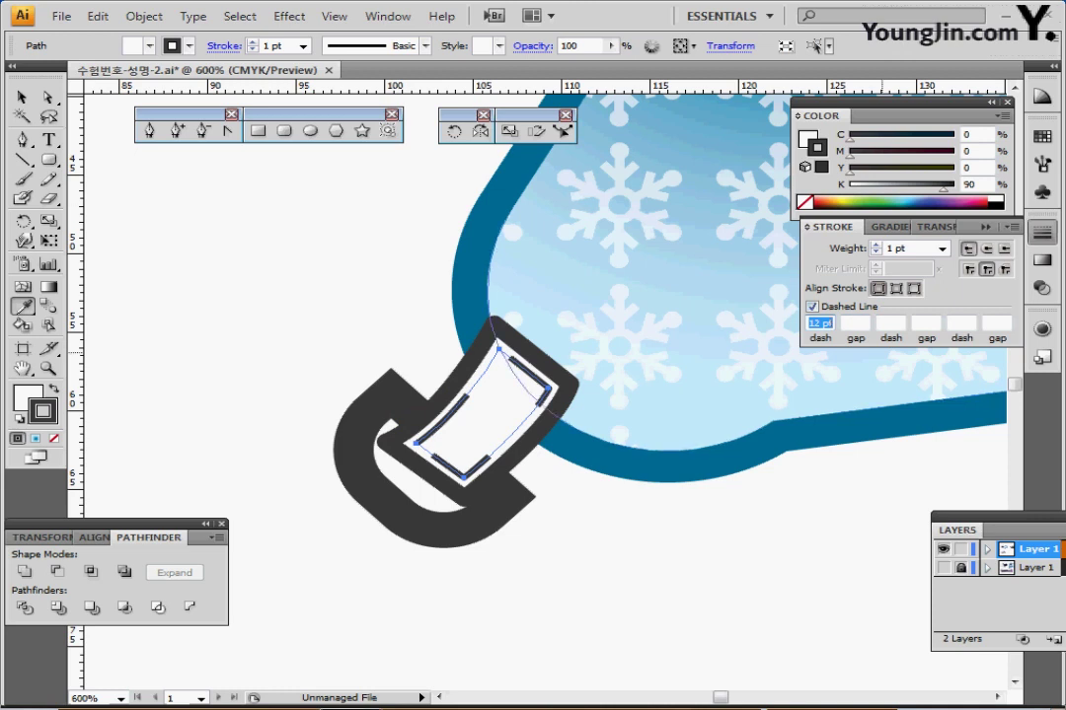
pyautogui.write('2')
pyautogui.press('Return')
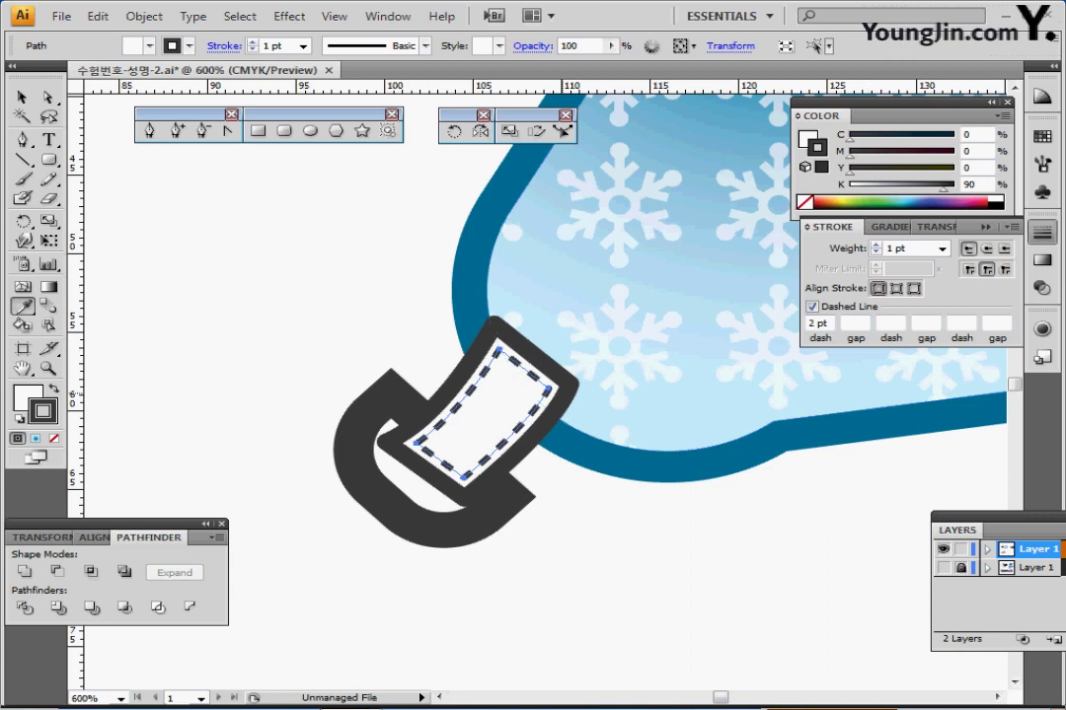
# Select the buckle, strap and dashed stitching together and send them to the back, behind the helmet.
pyautogui.hotkey('ctrl', '-')
pyautogui.hotkey('ctrl', '-')
pyautogui.hotkey('ctrl', '-')
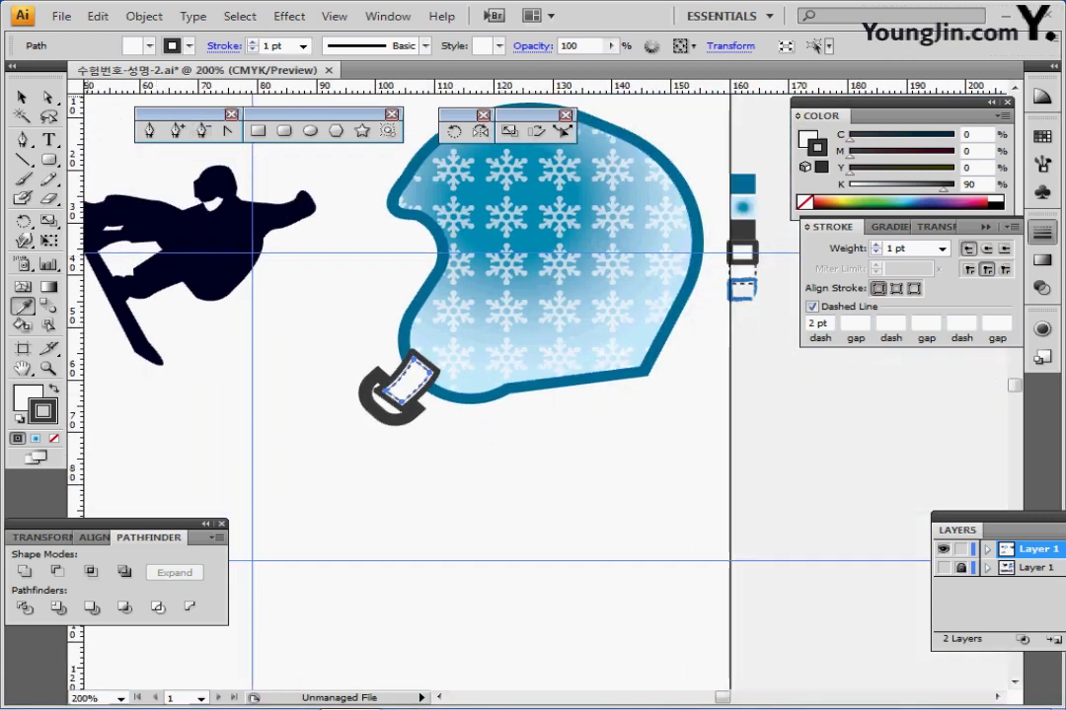
pyautogui.click(22, 97)
pyautogui.moveTo(331, 379); pyautogui.dragTo(392, 415)
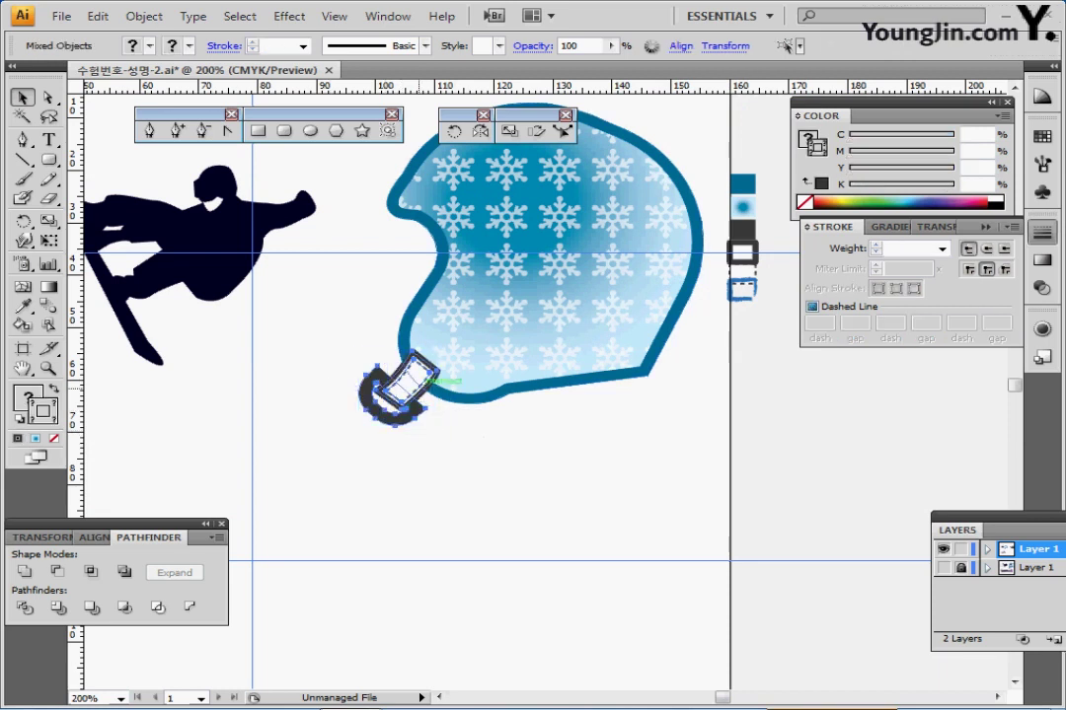
pyautogui.hotkey('ctrl', 'shift', '[')
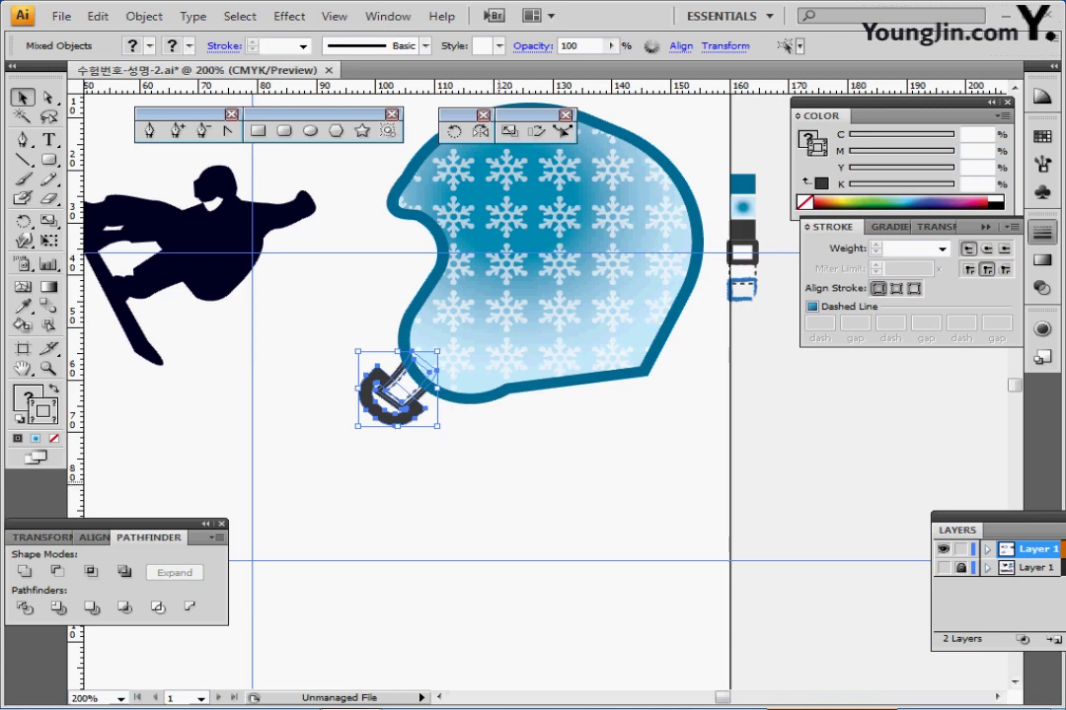
pyautogui.click(510, 459)
pyautogui.keyDown('ctrl'); pyautogui.keyDown('alt'); pyautogui.click(493, 360); pyautogui.keyUp('alt'); pyautogui.keyUp('ctrl')
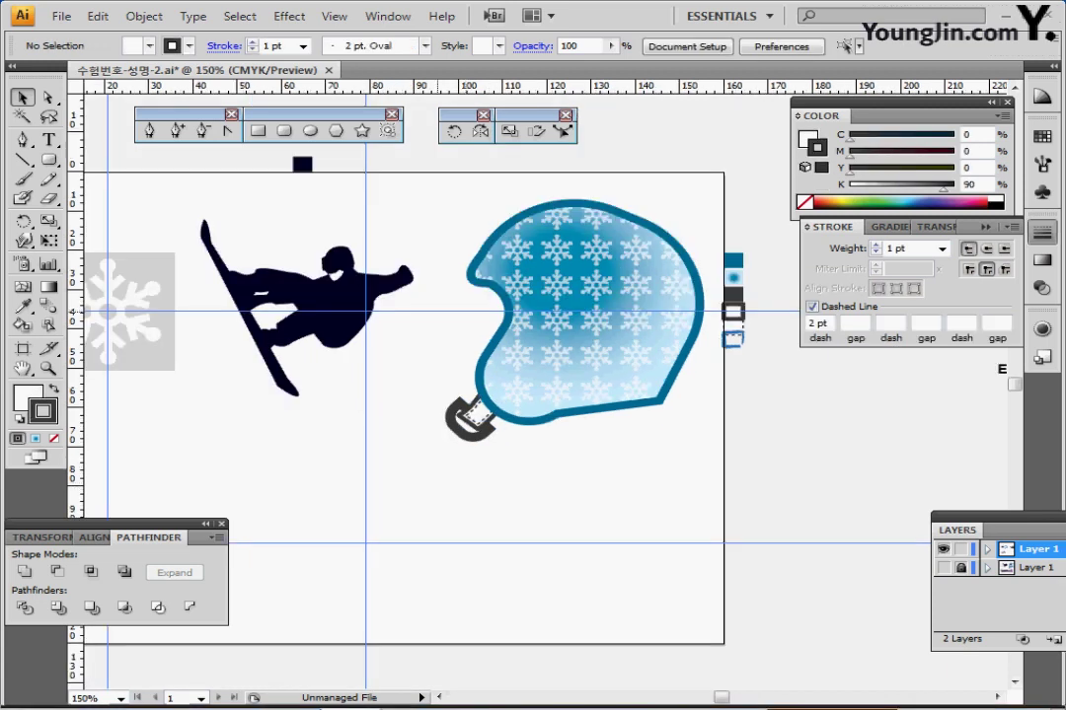
# Create a copy of the snowboarder silhouette scaled uniformly to 40%.
pyautogui.moveTo(492, 360); pyautogui.dragTo(490, 343)
pyautogui.moveTo(276, 227); pyautogui.dragTo(330, 341)
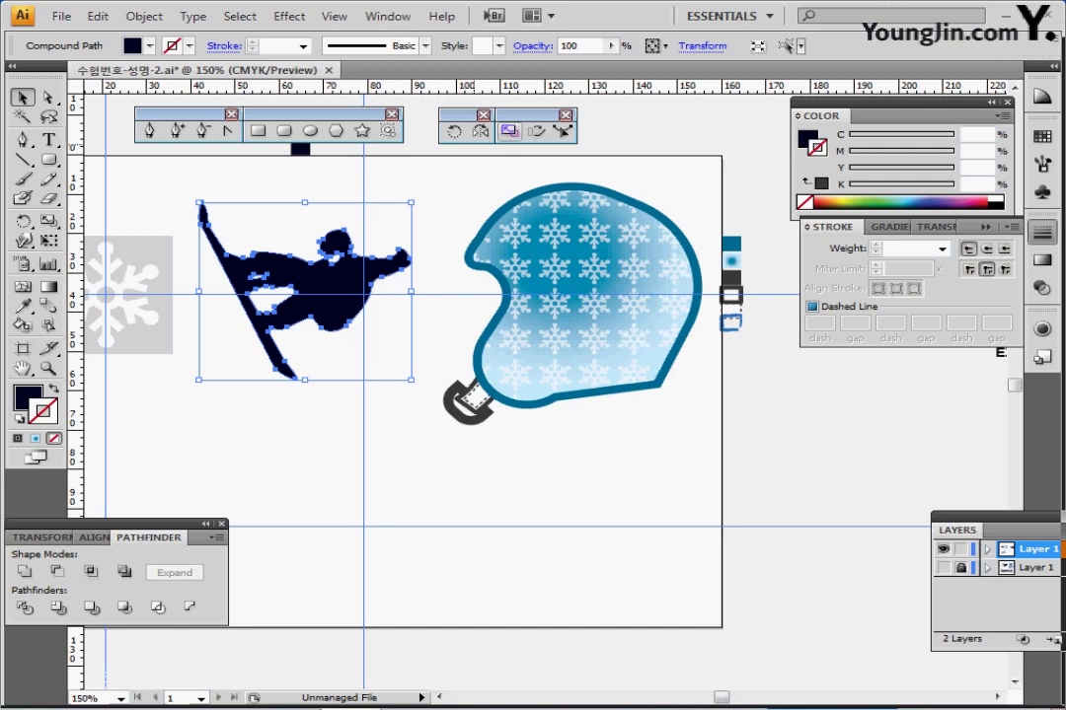
pyautogui.doubleClick(508, 130)
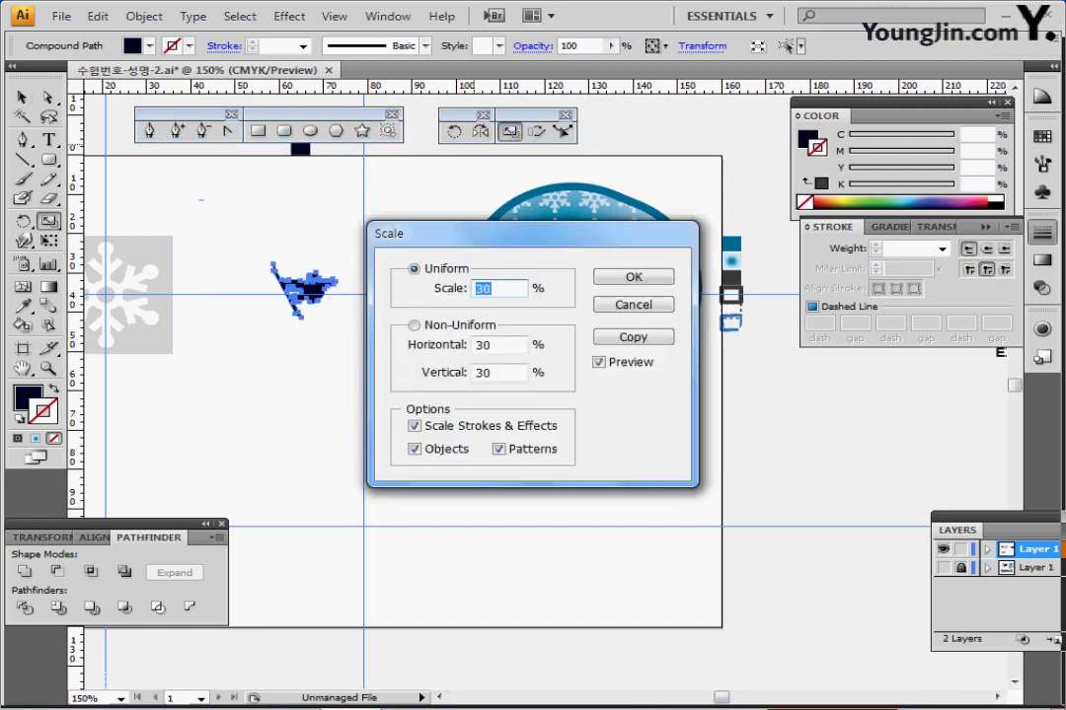
pyautogui.write('40')
pyautogui.moveTo(444, 234); pyautogui.dragTo(602, 246)
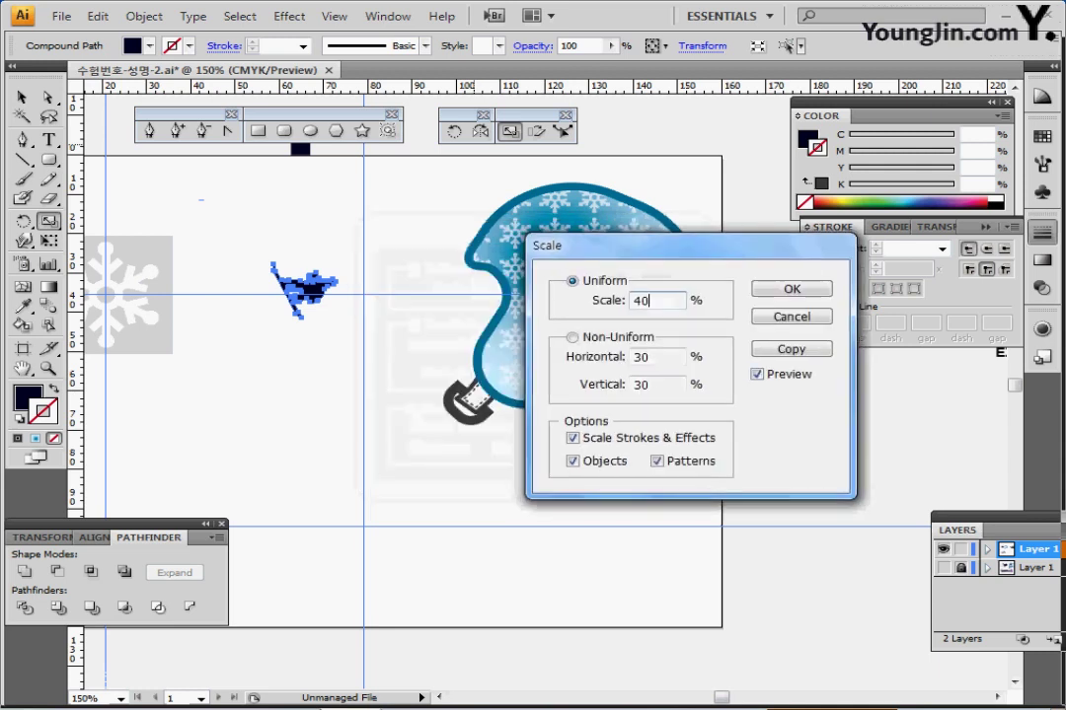
pyautogui.click(790, 348)
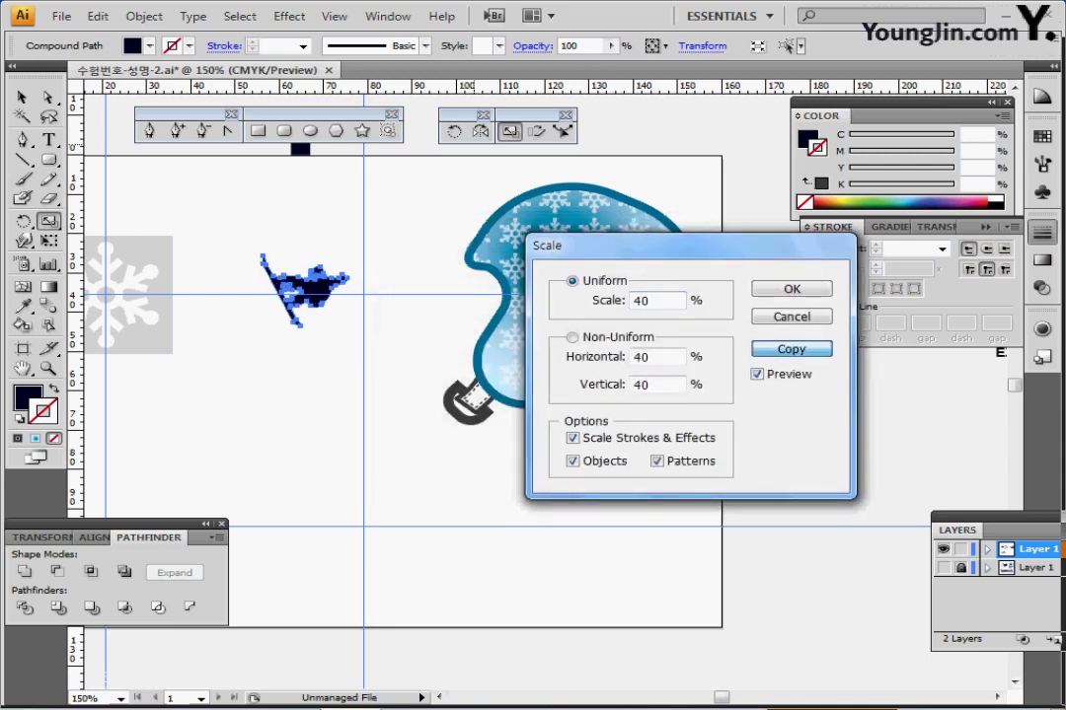
pyautogui.press('Return')
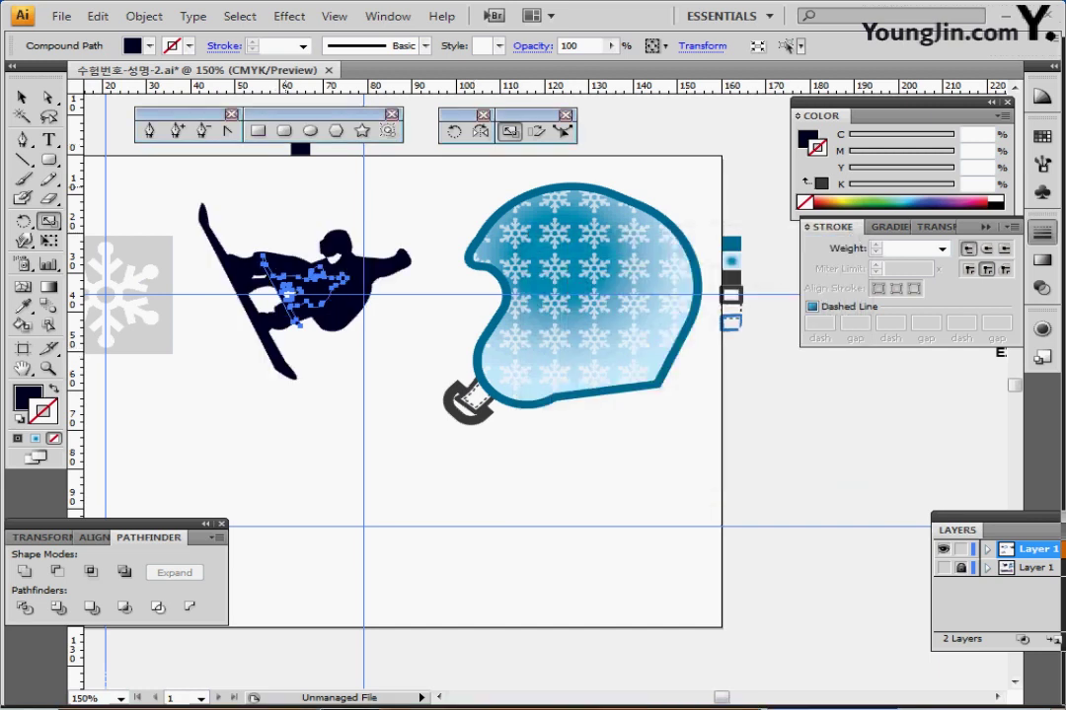
# Reflect the small snowboarder copy across an axis at -100°.
pyautogui.doubleClick(480, 131)
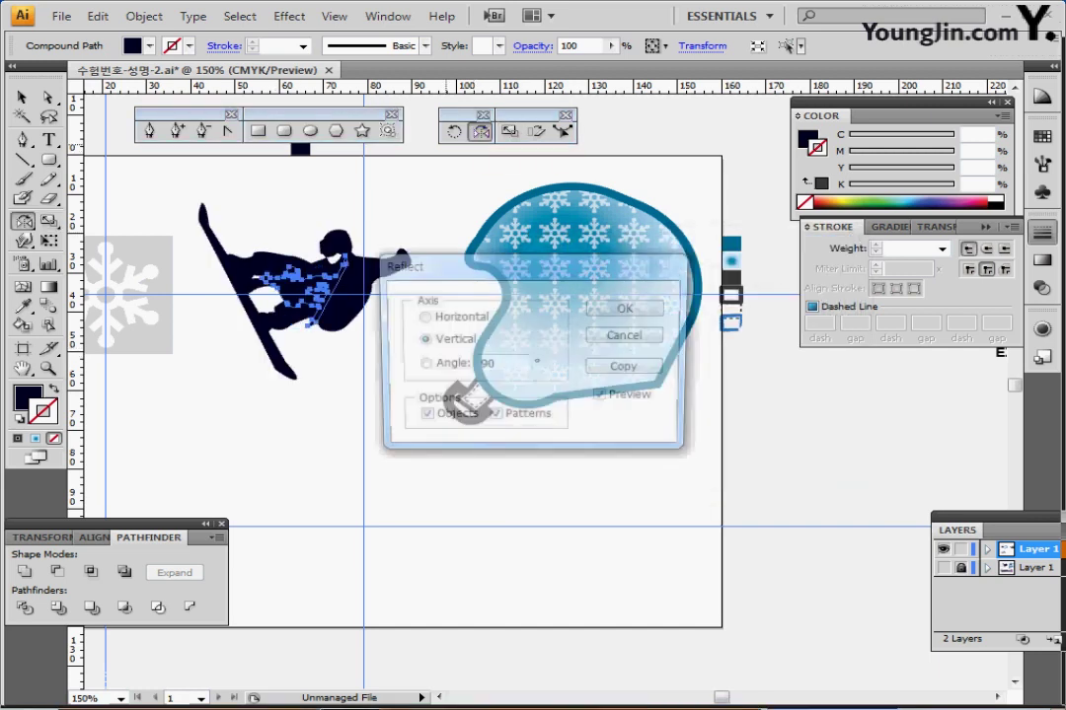
pyautogui.press('Tab')
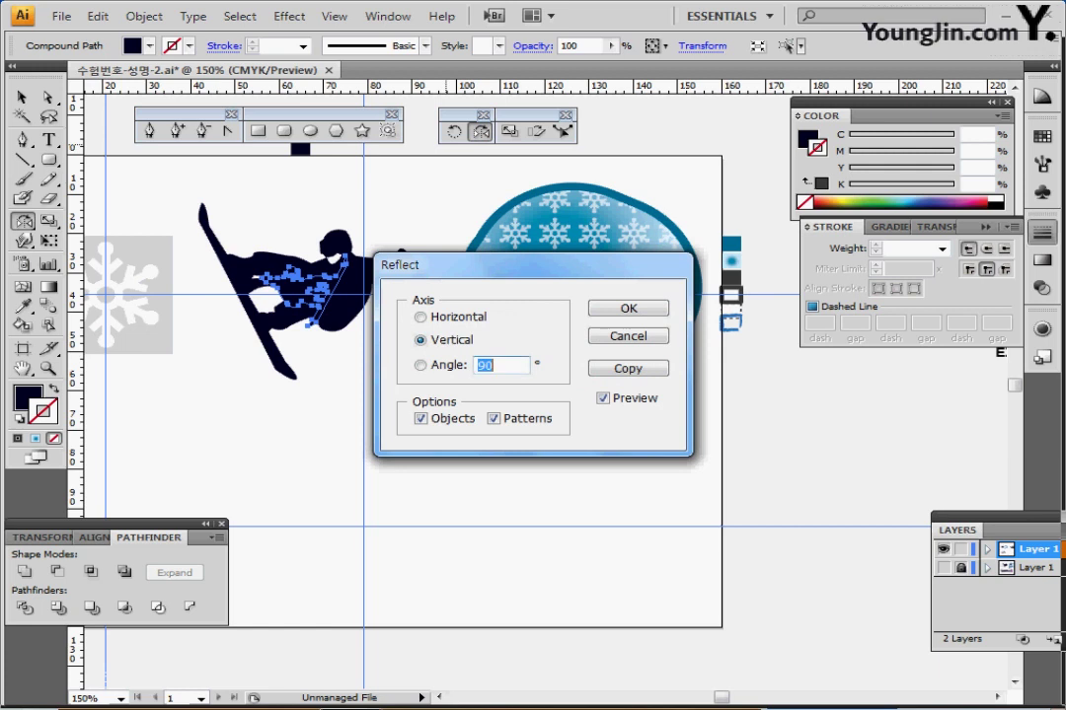
pyautogui.press('Tab')
pyautogui.hotkey('shift', 'Tab')
pyautogui.write('-100')
pyautogui.press('Return')
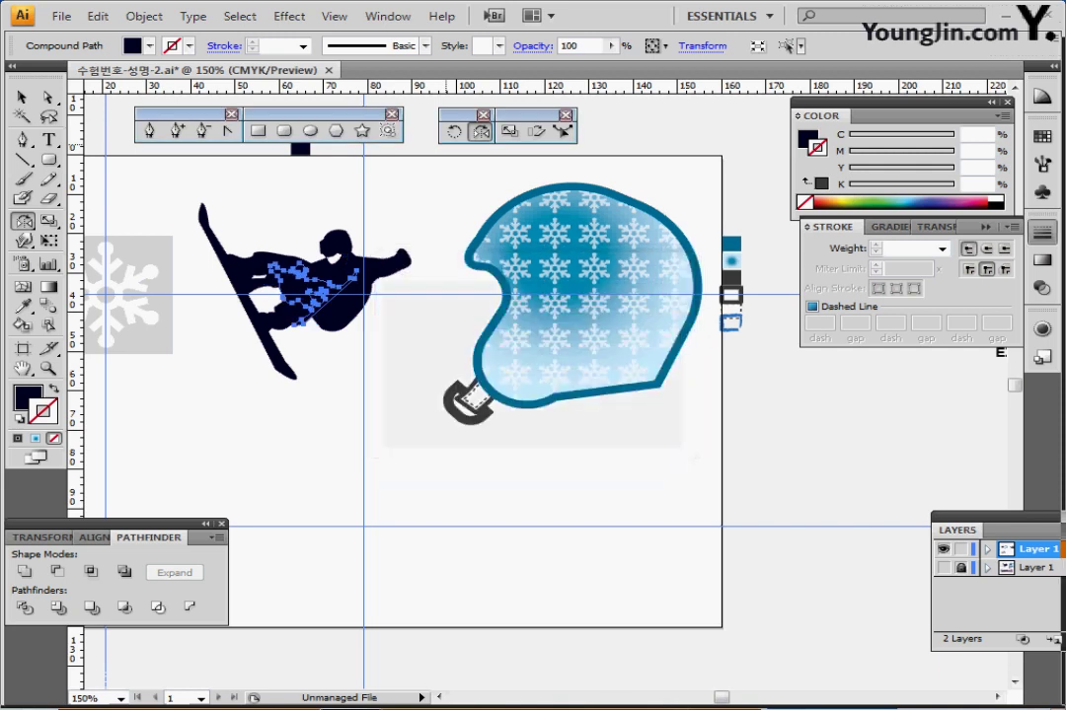
# Move the reflected small snowboarder onto the upper part of the helmet and bring it to the front.
pyautogui.moveTo(288, 297); pyautogui.dragTo(553, 222)
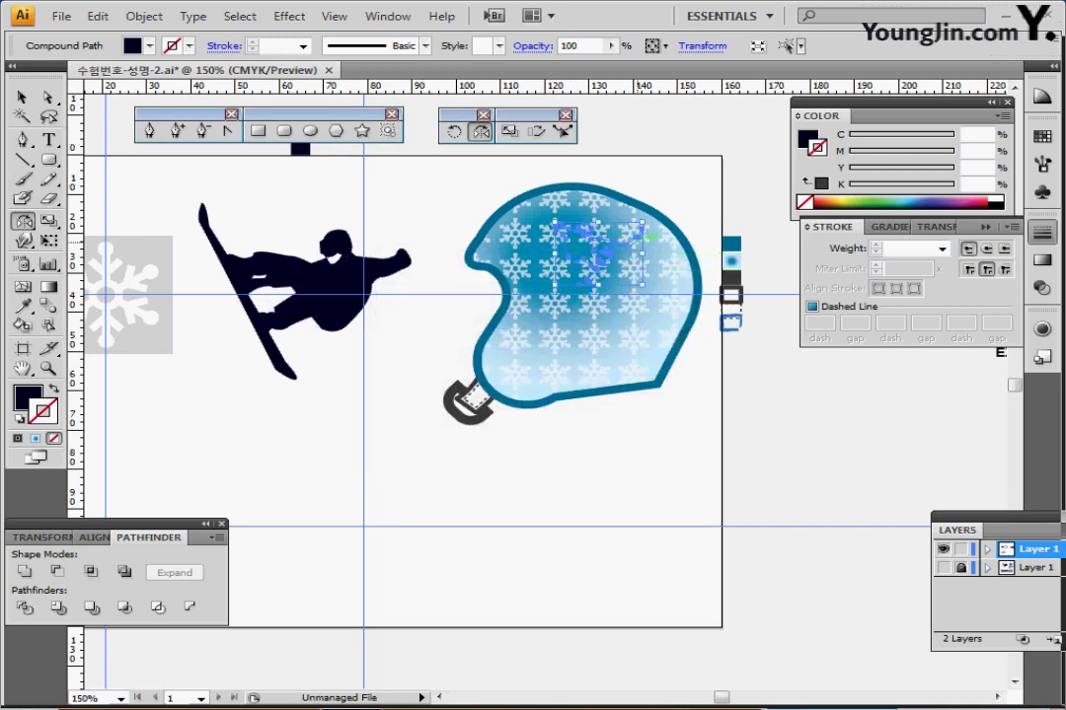
pyautogui.hotkey('ctrl', 'shift', 'a')
pyautogui.hotkey('ctrl', 'shift', ']')
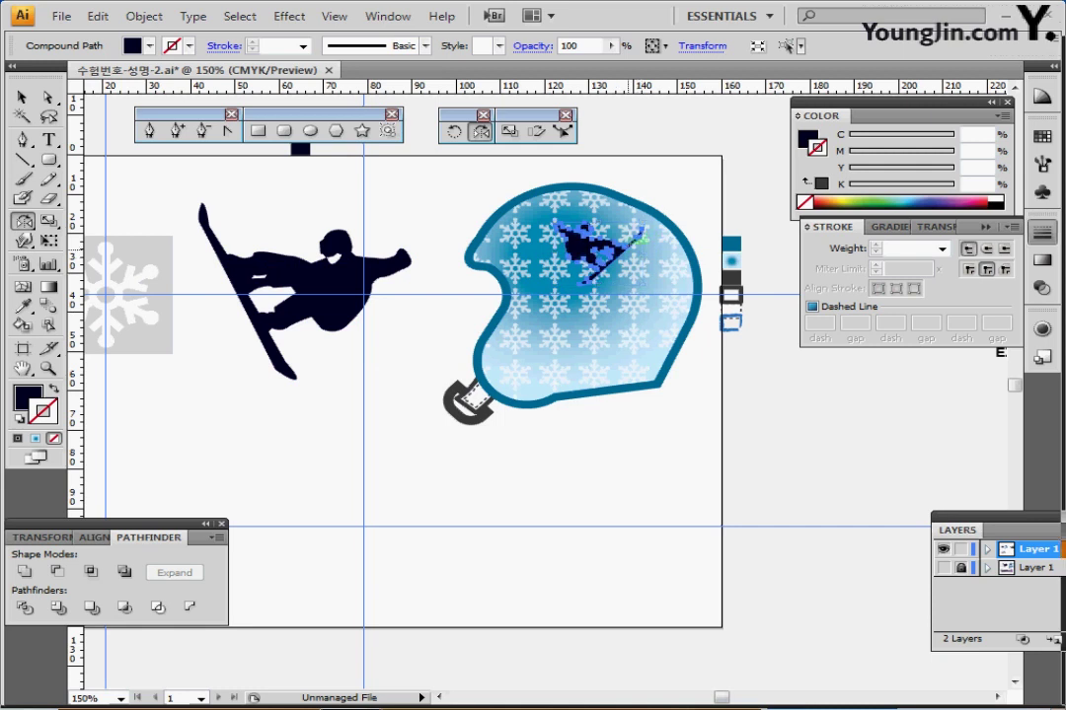
pyautogui.moveTo(594, 247); pyautogui.dragTo(604, 213)
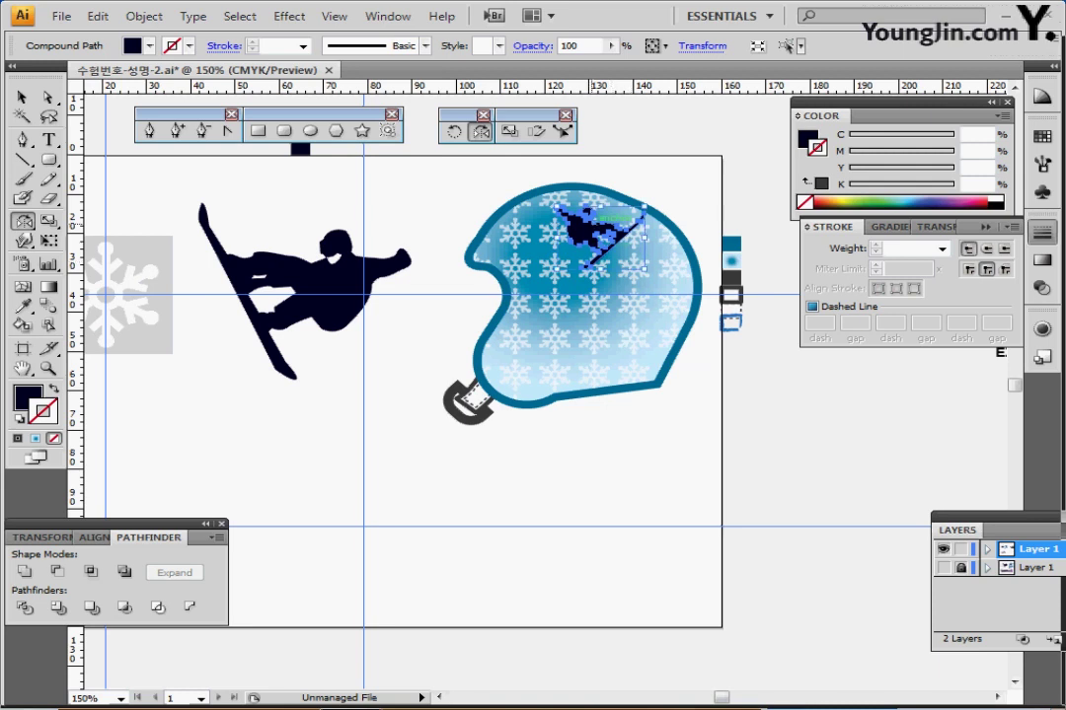
pyautogui.moveTo(596, 229); pyautogui.dragTo(551, 231)
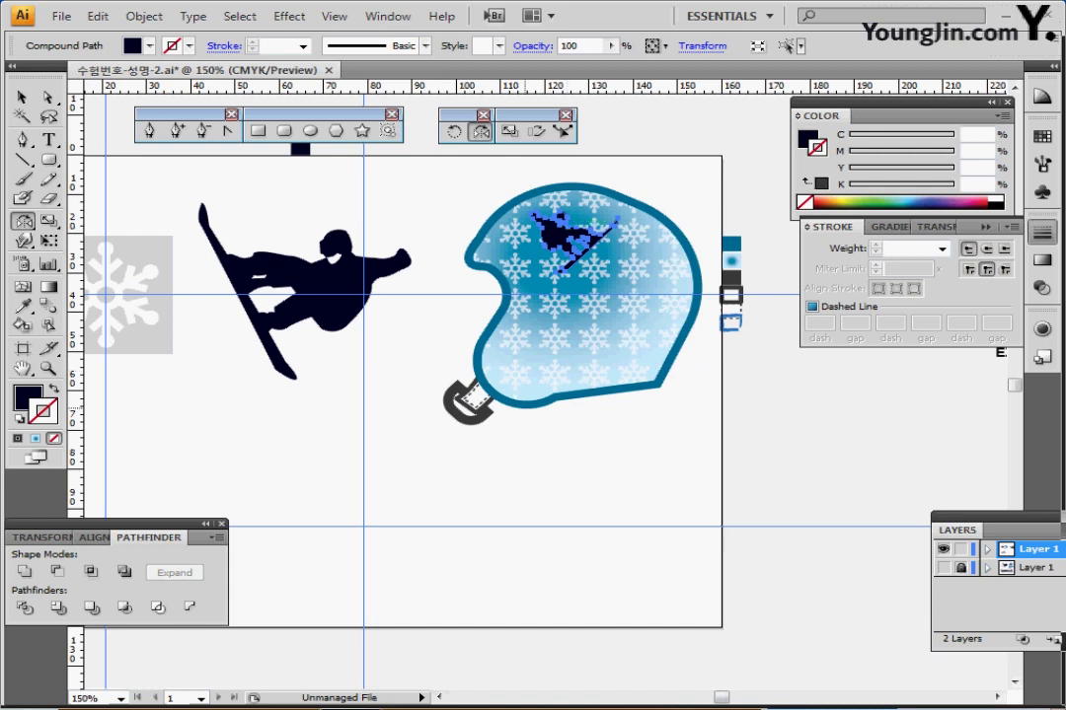
# Move the black EXTREME SPORTS text from beside the artboard onto the lower part of the helmet.
pyautogui.hotkey('ctrl', 'shift', 'a')
pyautogui.moveTo(730, 415); pyautogui.dragTo(599, 442)
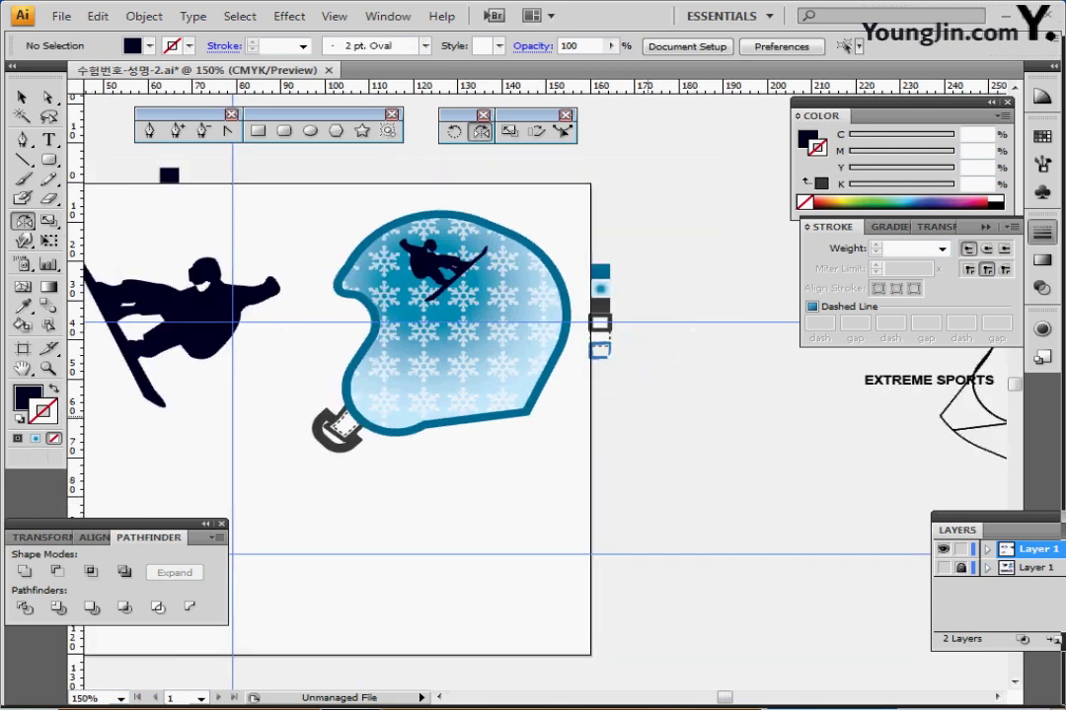
pyautogui.moveTo(893, 382); pyautogui.dragTo(434, 378)
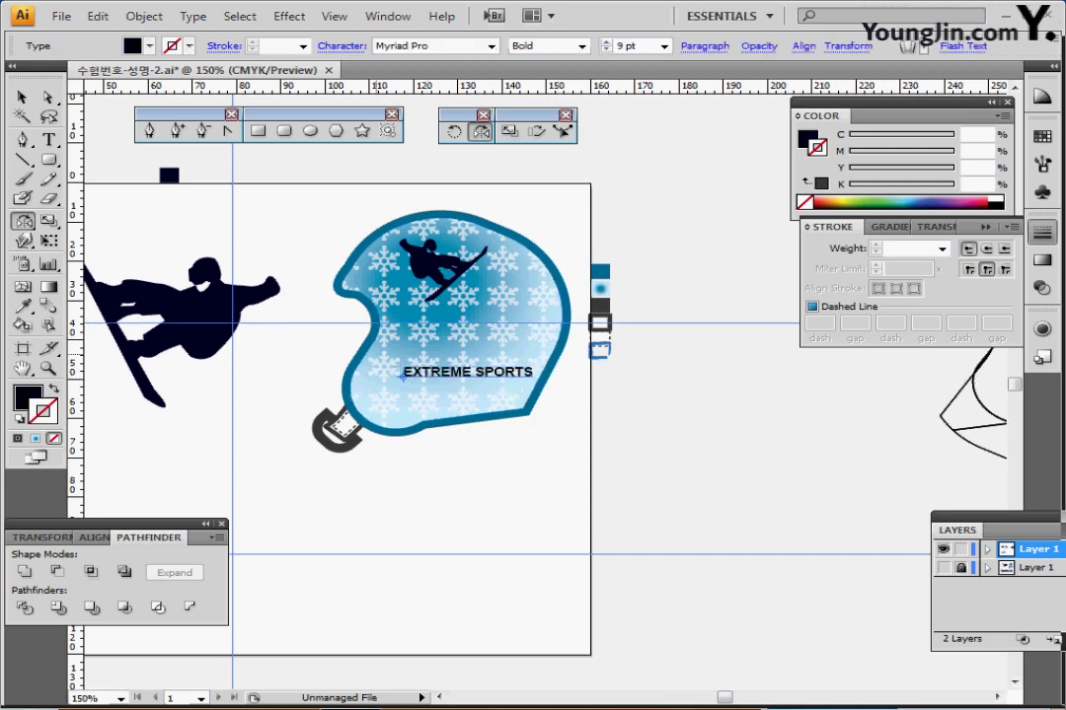
pyautogui.moveTo(445, 384); pyautogui.dragTo(481, 401)
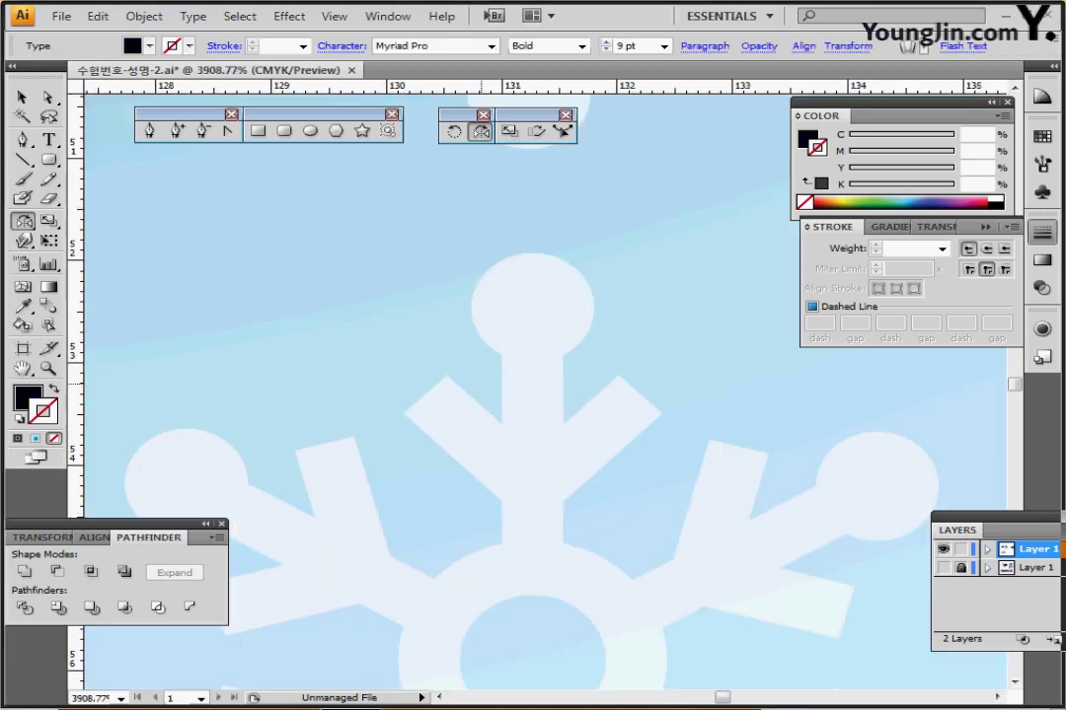
pyautogui.moveTo(430, 467); pyautogui.dragTo(595, 633)
pyautogui.hotkey('ctrl', '-')
pyautogui.hotkey('ctrl', '-')
pyautogui.hotkey('ctrl', '-')
pyautogui.hotkey('ctrl', '-')
pyautogui.hotkey('ctrl', '-')
pyautogui.hotkey('ctrl', '-')
pyautogui.hotkey('ctrl', '-')
pyautogui.hotkey('ctrl', '-')
pyautogui.hotkey('ctrl', '-')
pyautogui.hotkey('ctrl', '-')
pyautogui.hotkey('ctrl', '-')
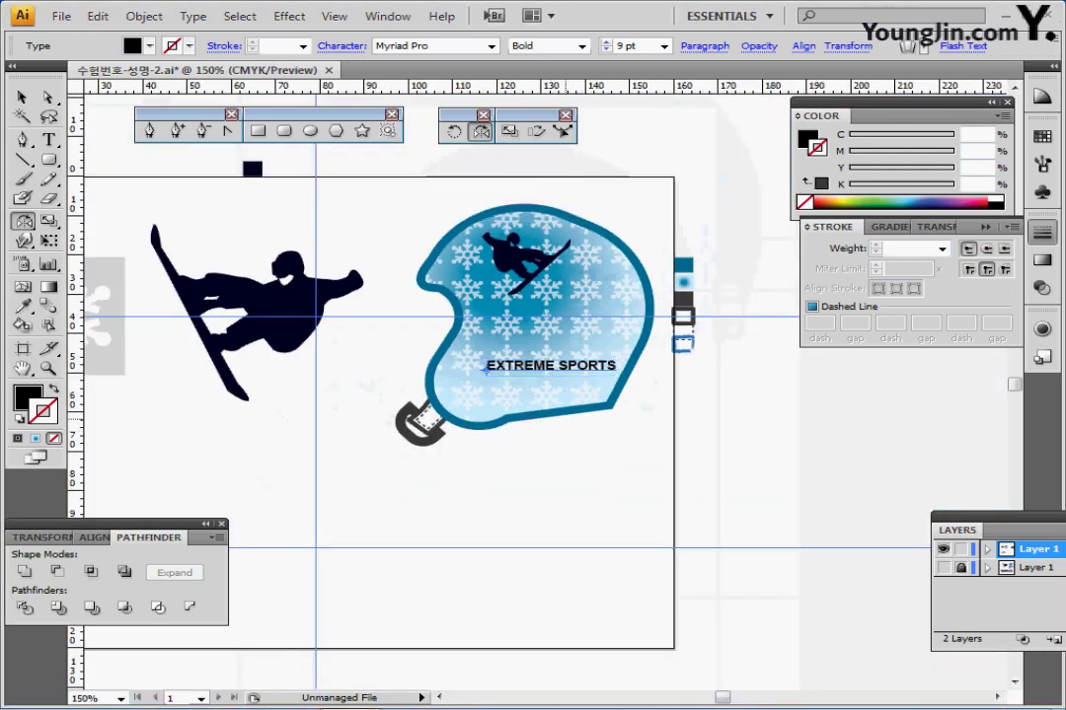
pyautogui.moveTo(552, 424); pyautogui.dragTo(636, 412)
pyautogui.moveTo(620, 352)
pyautogui.mouseDown()
pyautogui.moveTo(595, 359)
pyautogui.moveTo(610, 360)
pyautogui.mouseUp()
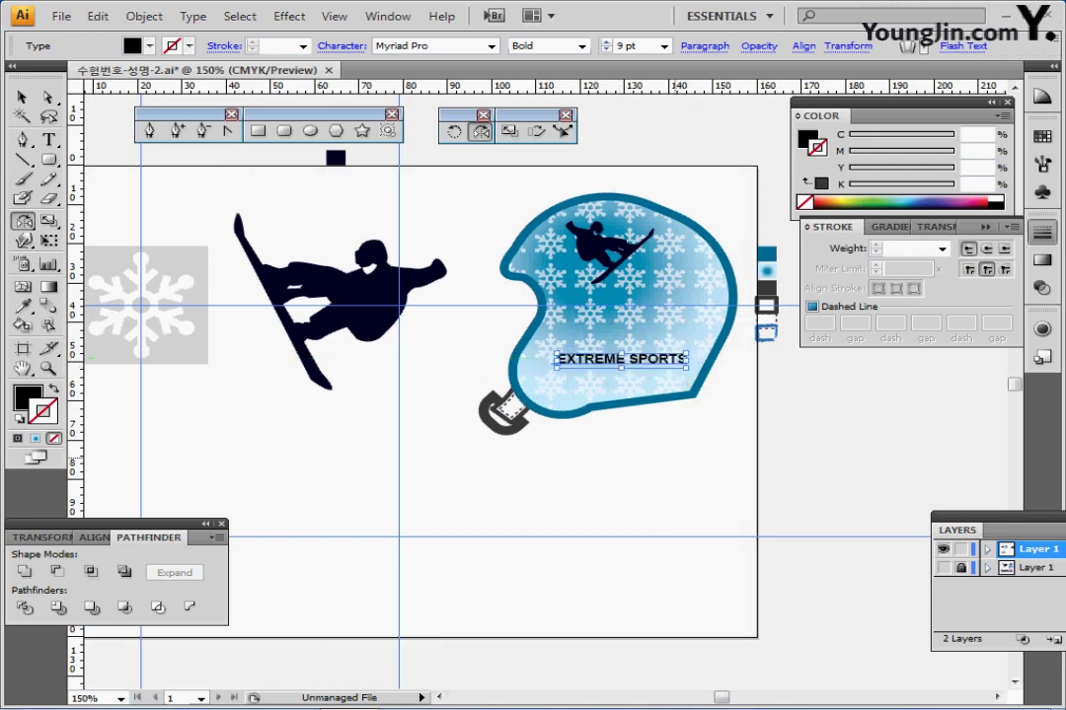
pyautogui.keyDown('ctrl'); pyautogui.click(621, 464); pyautogui.keyUp('ctrl')
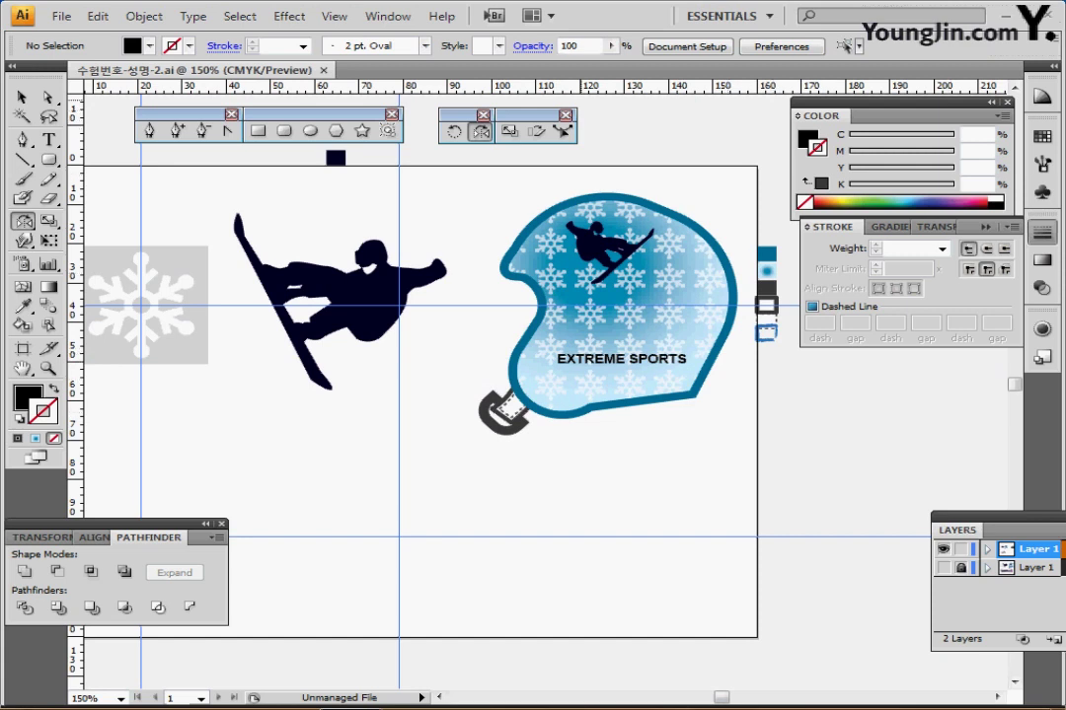
# Load the Artistic_ChalkCharcoalPencil brush library and choose the Charcoal - Feather brush.
pyautogui.click(424, 46)
pyautogui.click(229, 153)
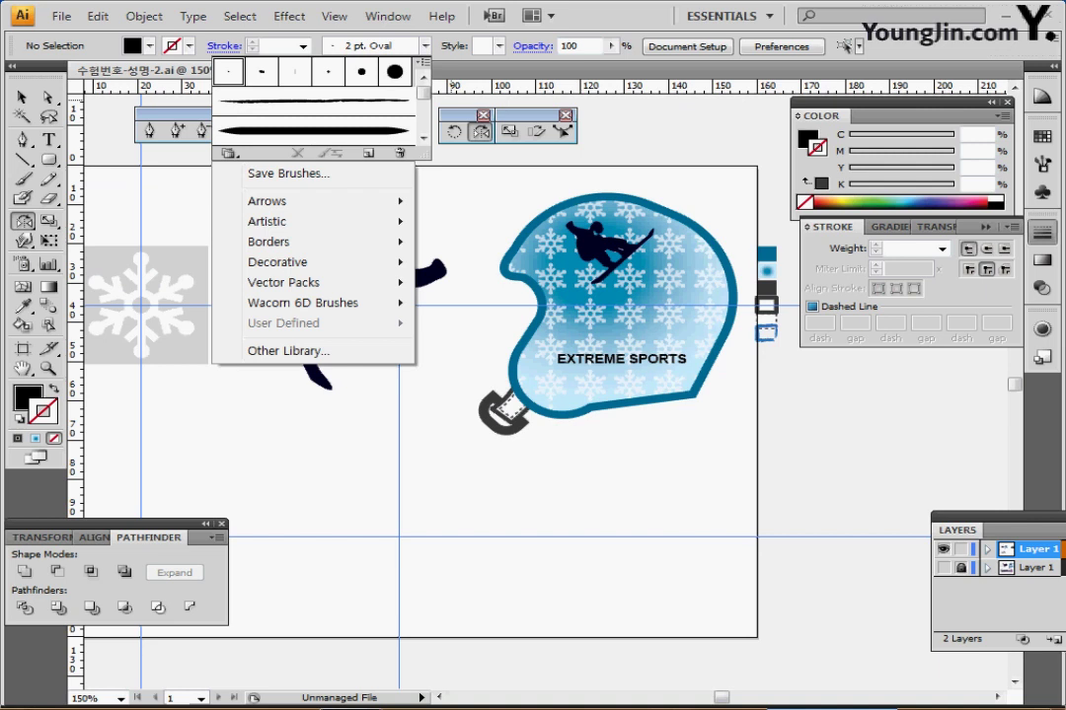
pyautogui.moveTo(271, 221)
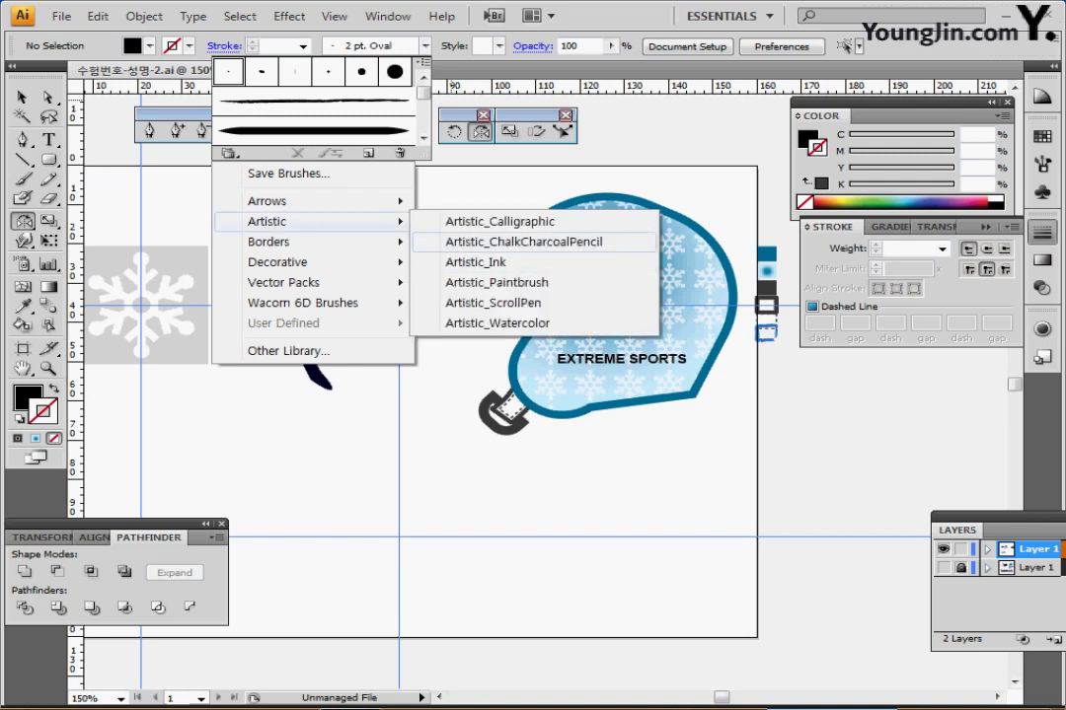
pyautogui.click(523, 242)
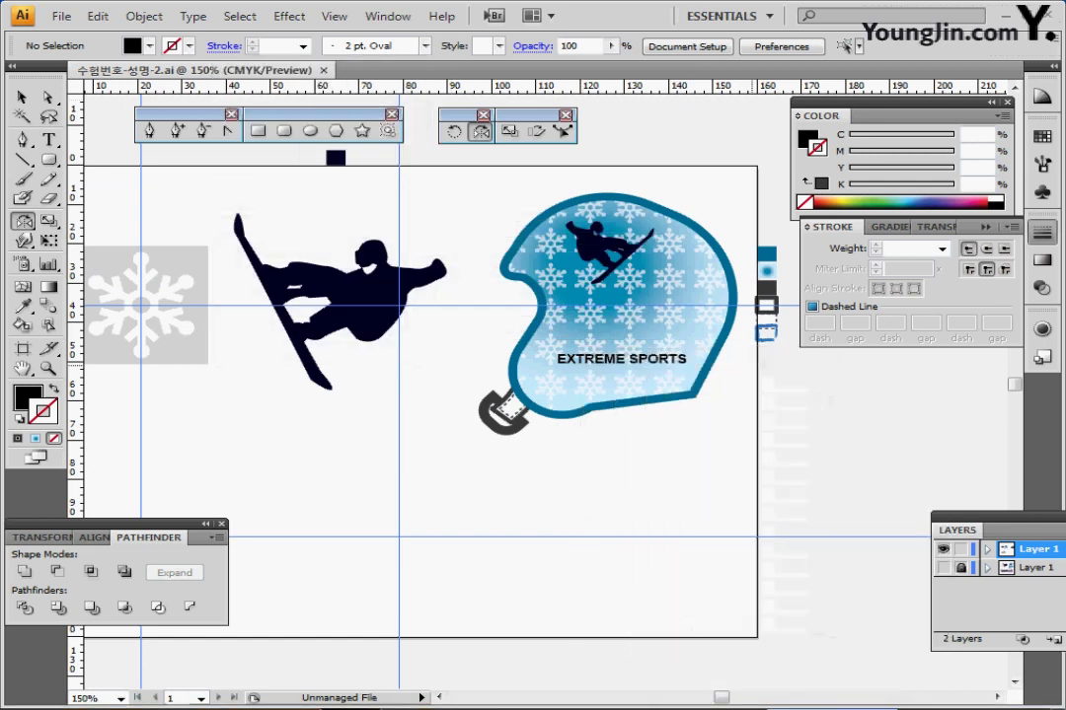
pyautogui.moveTo(680, 352); pyautogui.dragTo(676, 350)
pyautogui.click(649, 476)
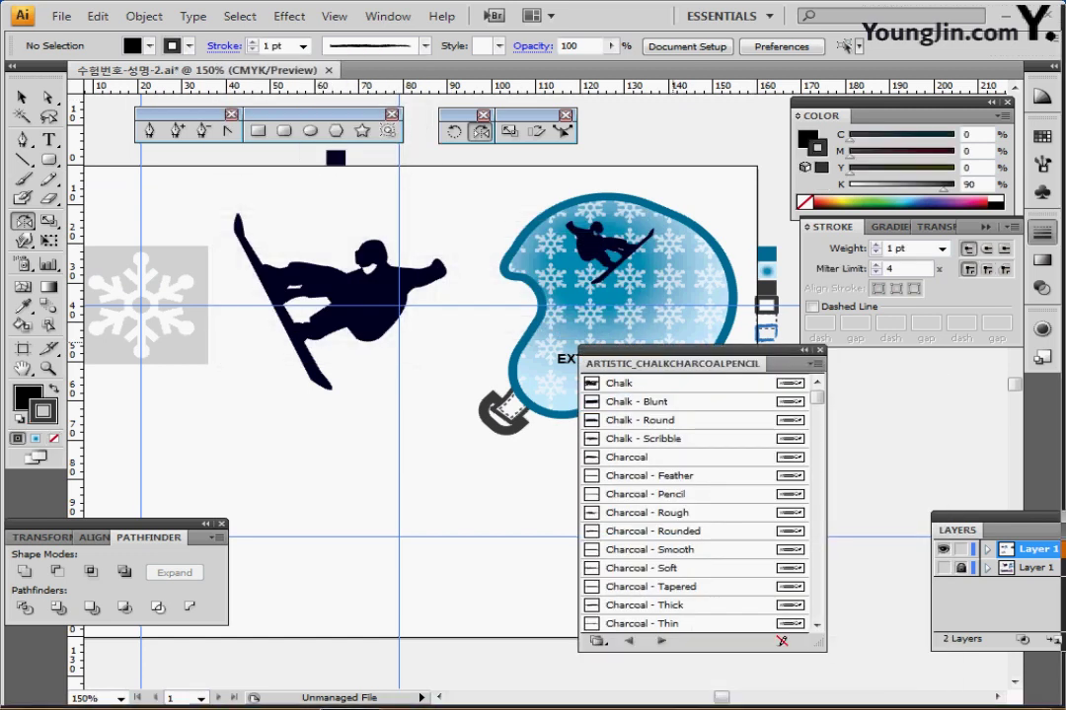
pyautogui.click(820, 350)
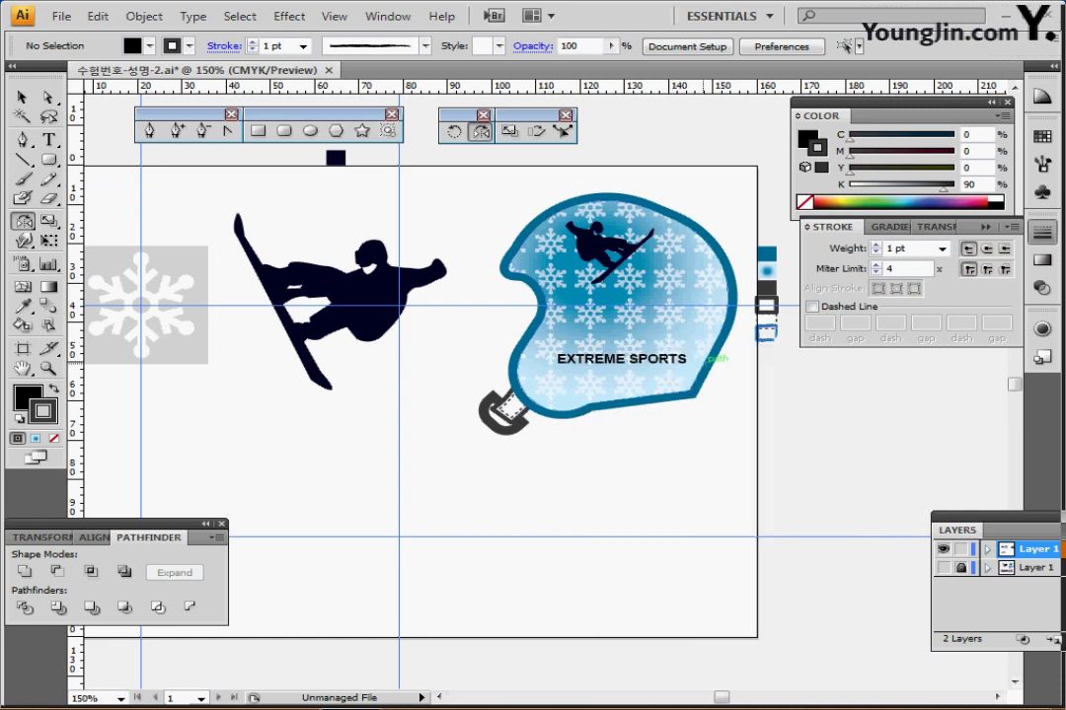
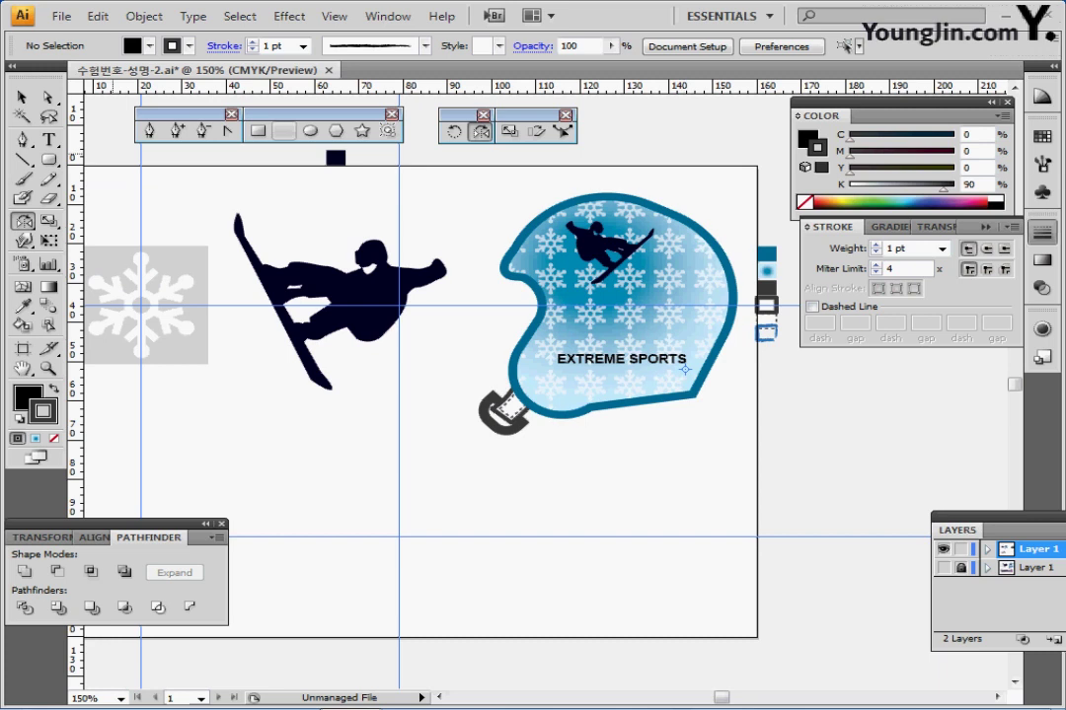
# Draw a horizontal line about 32 mm long beneath the helmet text, with a 1 pt stroke and the C80 M50 blue of the sample swatch.
pyautogui.press('\\')
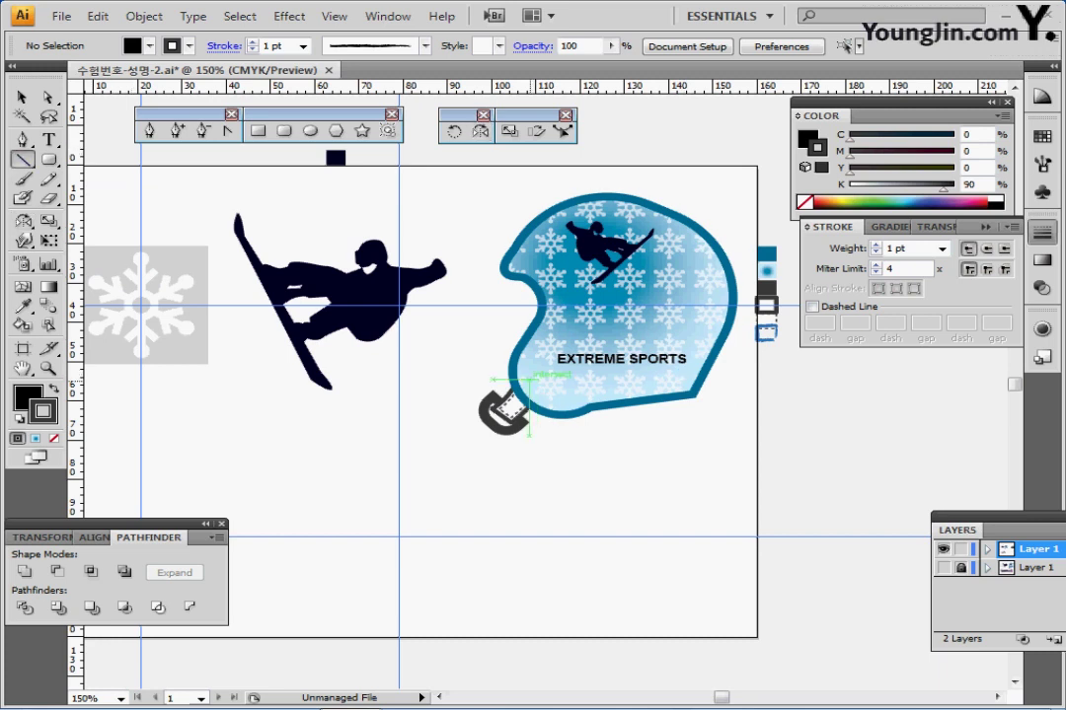
pyautogui.moveTo(558, 377); pyautogui.dragTo(700, 372)
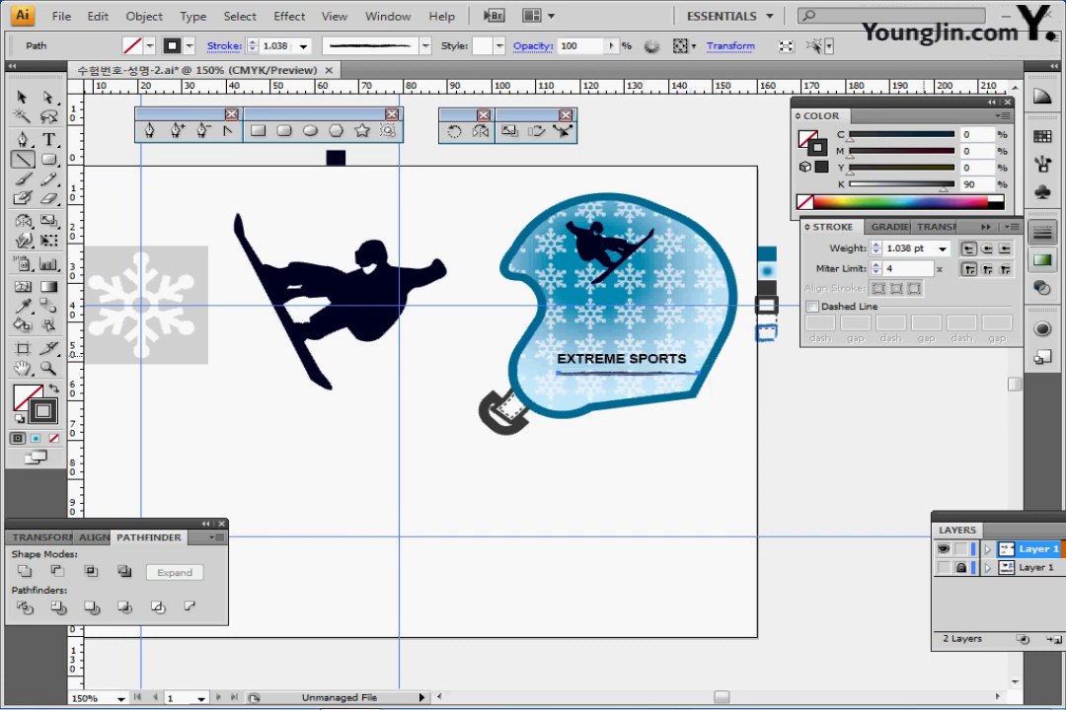
pyautogui.click(943, 249)
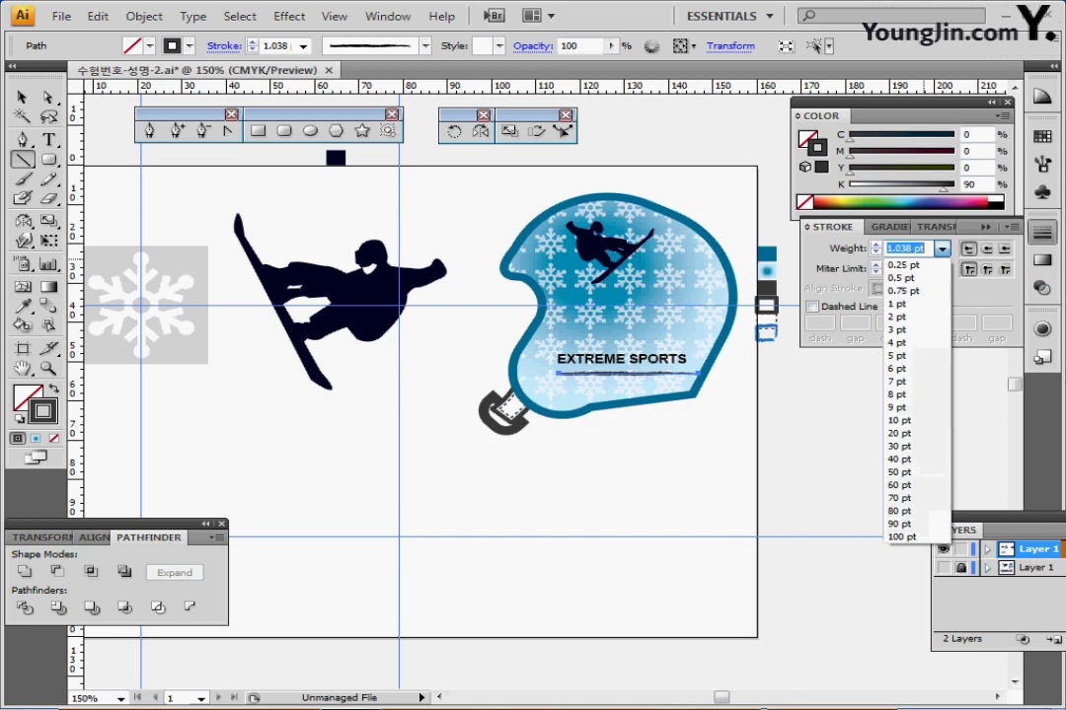
pyautogui.click(916, 304)
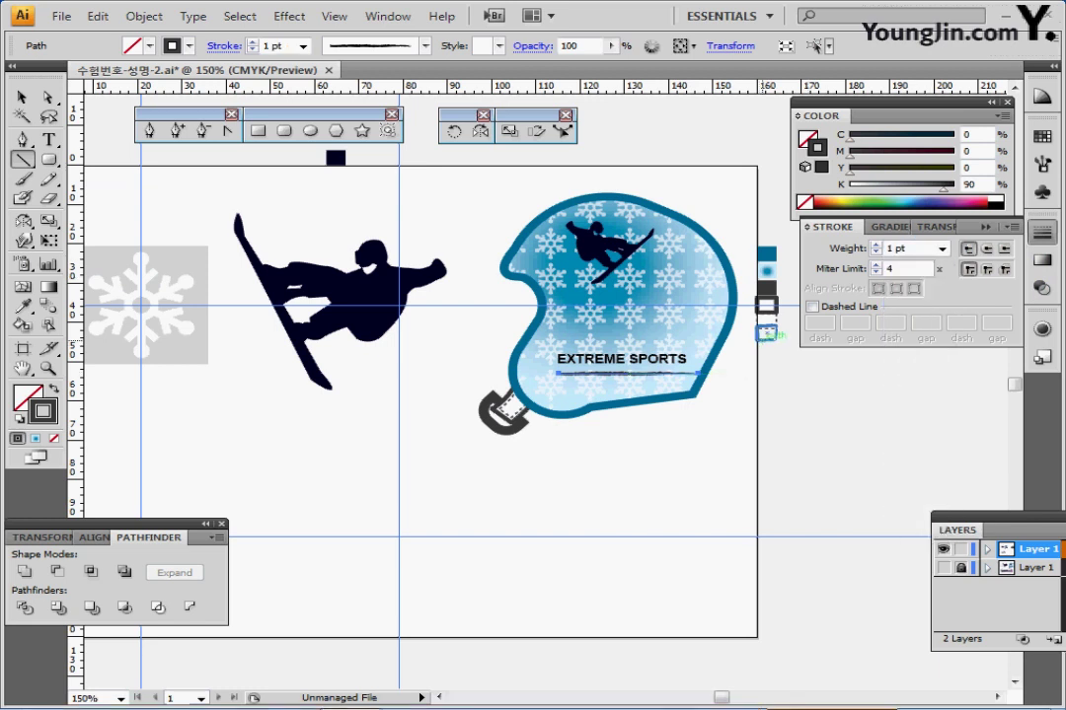
pyautogui.press('i')
pyautogui.click(766, 333)
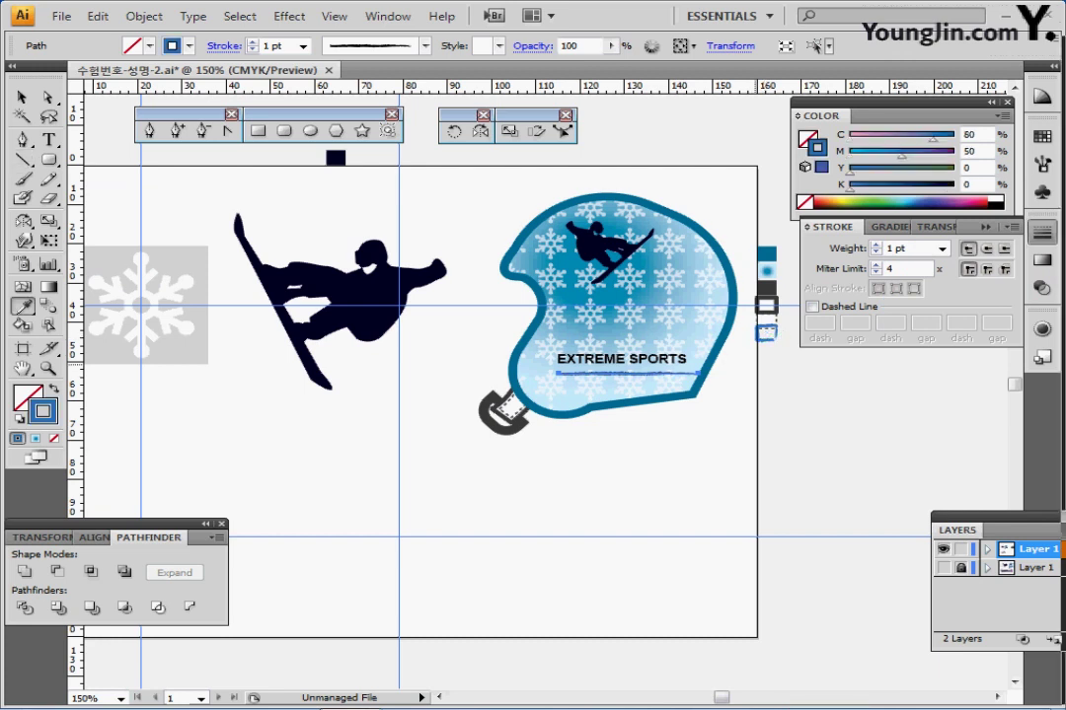
# Rotate the EXTREME SPORTS text and its underline together by 6°.
pyautogui.keyDown('ctrl'); pyautogui.click(649, 362); pyautogui.keyUp('ctrl')
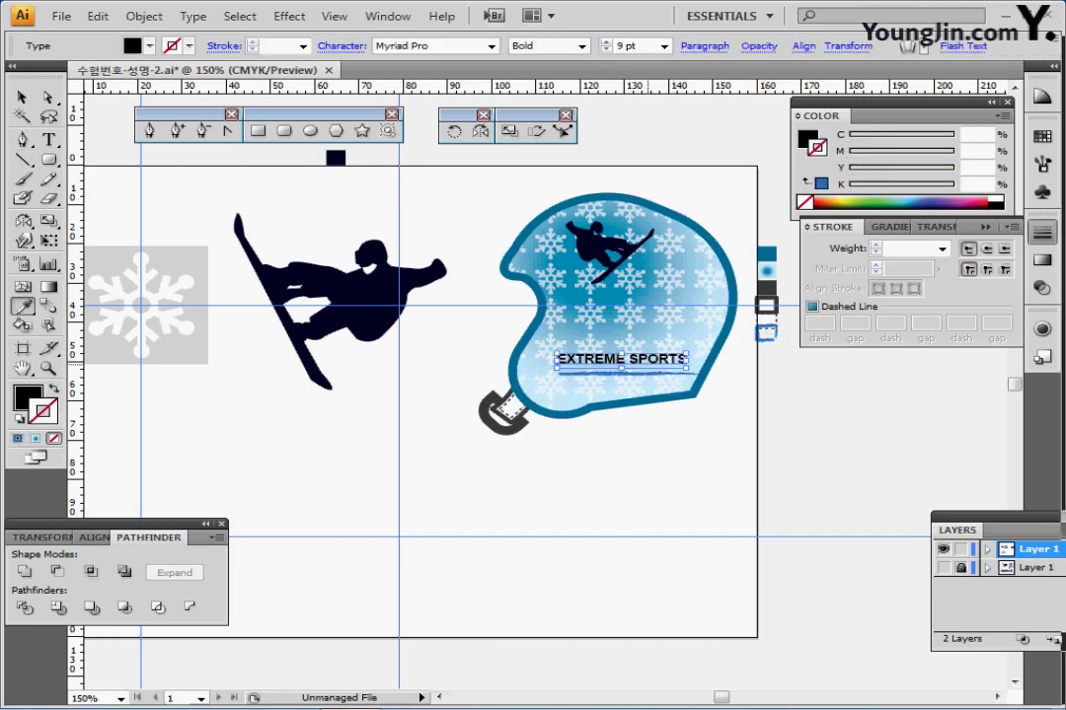
pyautogui.keyDown('ctrl'); pyautogui.keyDown('shift'); pyautogui.click(646, 373); pyautogui.keyUp('shift'); pyautogui.keyUp('ctrl')
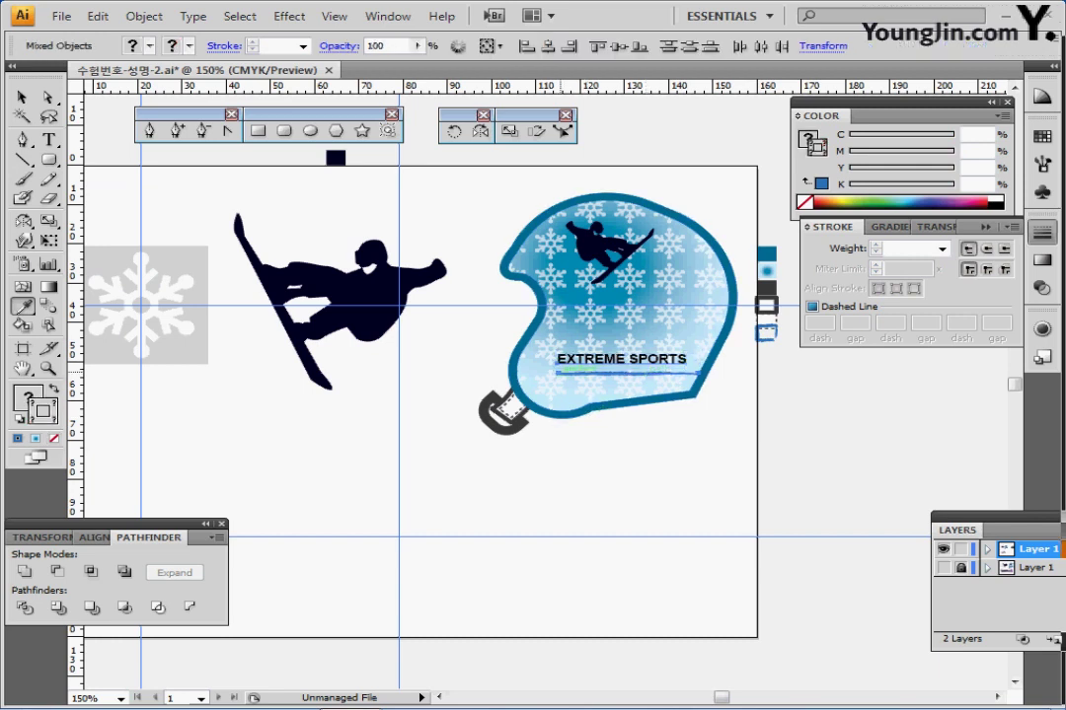
pyautogui.doubleClick(453, 131)
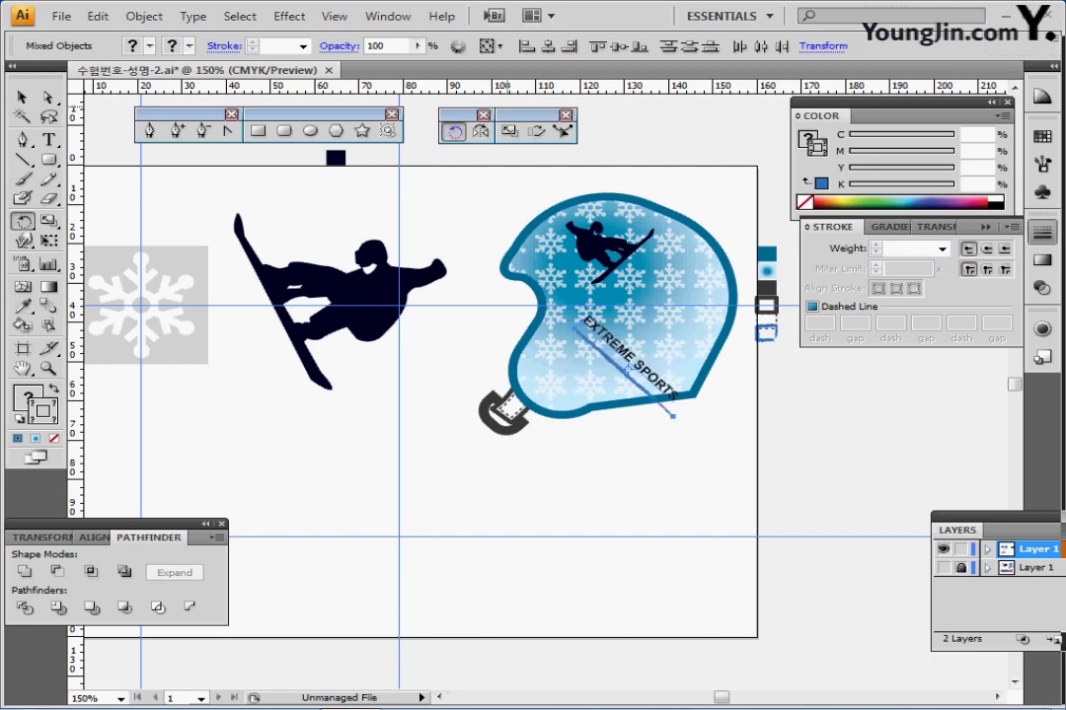
pyautogui.write('6')
pyautogui.press('Return')
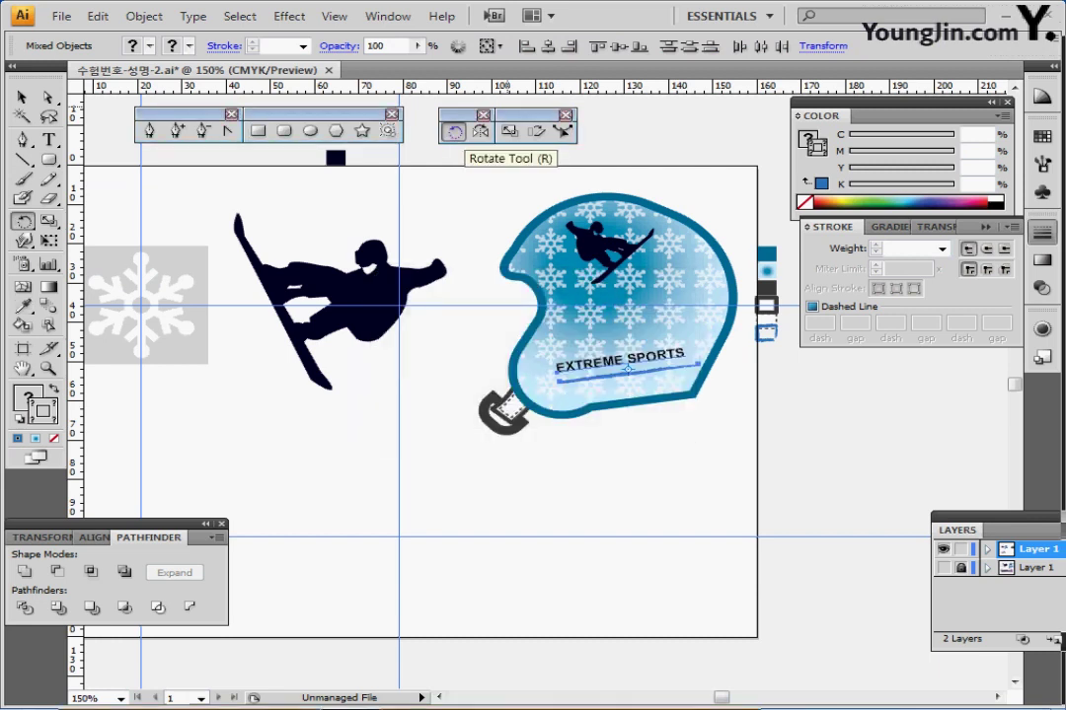
# Nudge the rotated text and underline left and slightly down to fit the helmet's lower area.
pyautogui.press('Left')
pyautogui.press('Left')
pyautogui.press('Left')
pyautogui.press('Left')
pyautogui.press('Left')
pyautogui.press('Left')
pyautogui.press('Left')
pyautogui.press('Left')
pyautogui.press('Left')
pyautogui.press('Left')
pyautogui.press('Left')
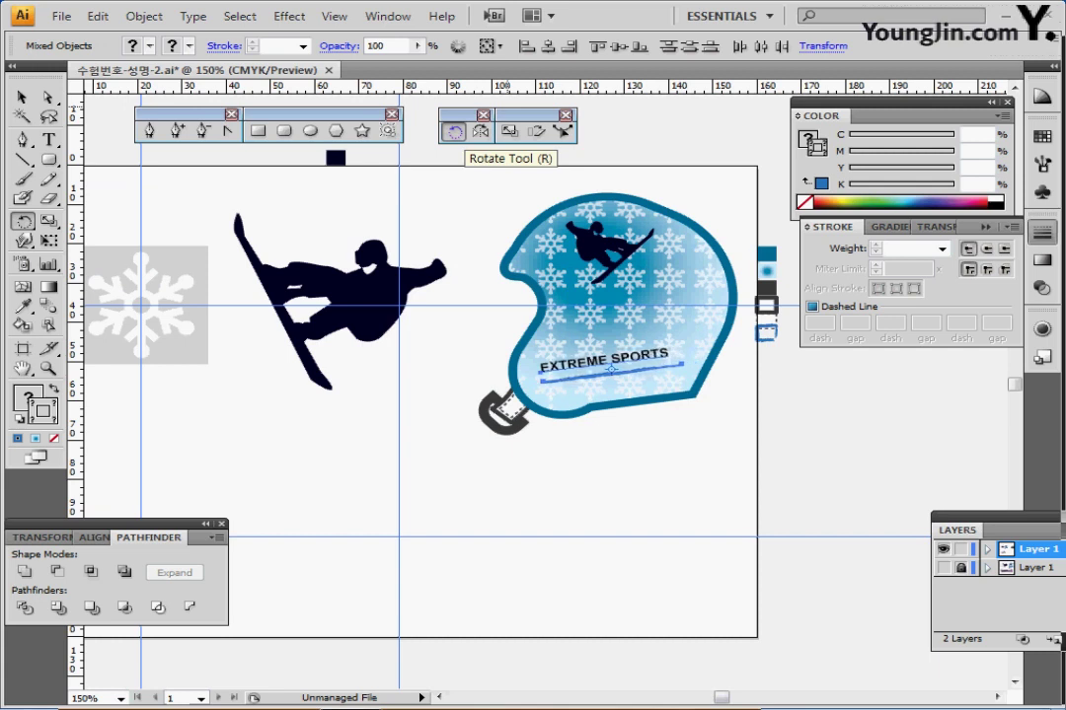
pyautogui.press('Down')
pyautogui.press('Down')
pyautogui.press('Down')
pyautogui.press('Down')
pyautogui.press('Down')
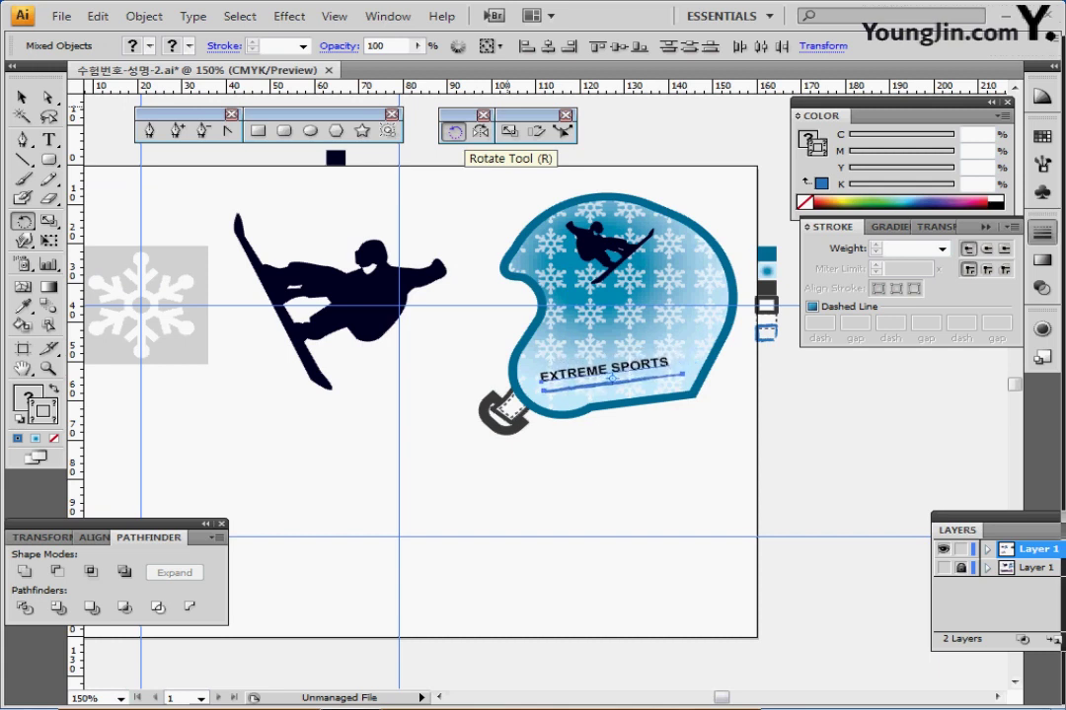
pyautogui.press('Up')
pyautogui.press('Up')
pyautogui.press('Up')
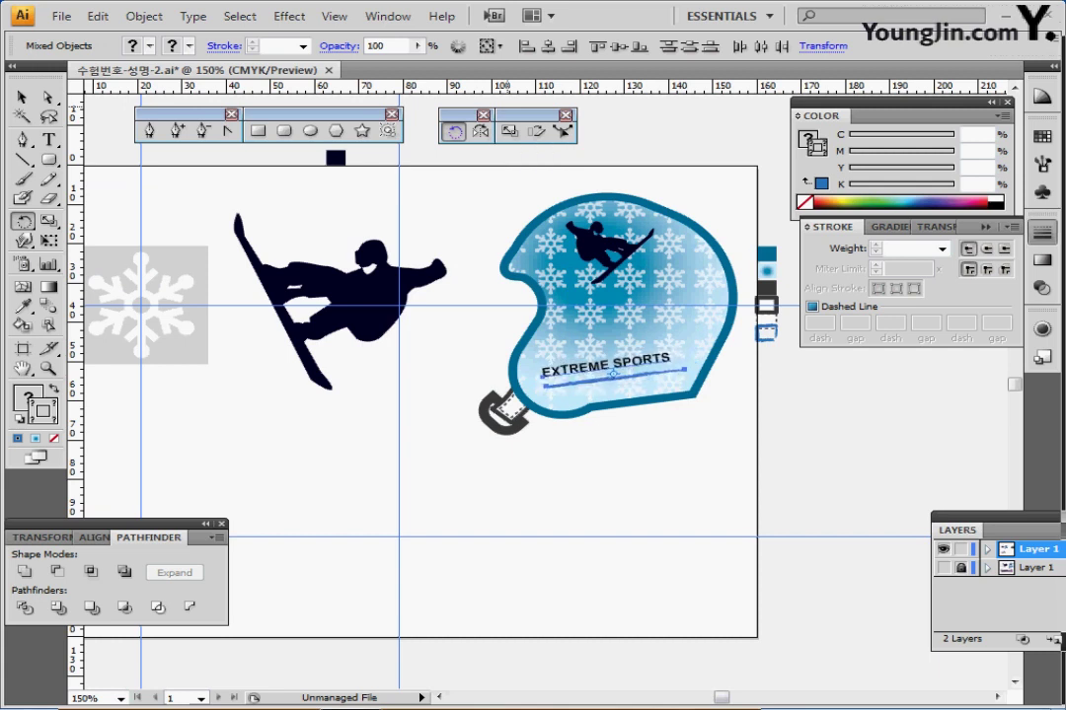
pyautogui.press('Right')
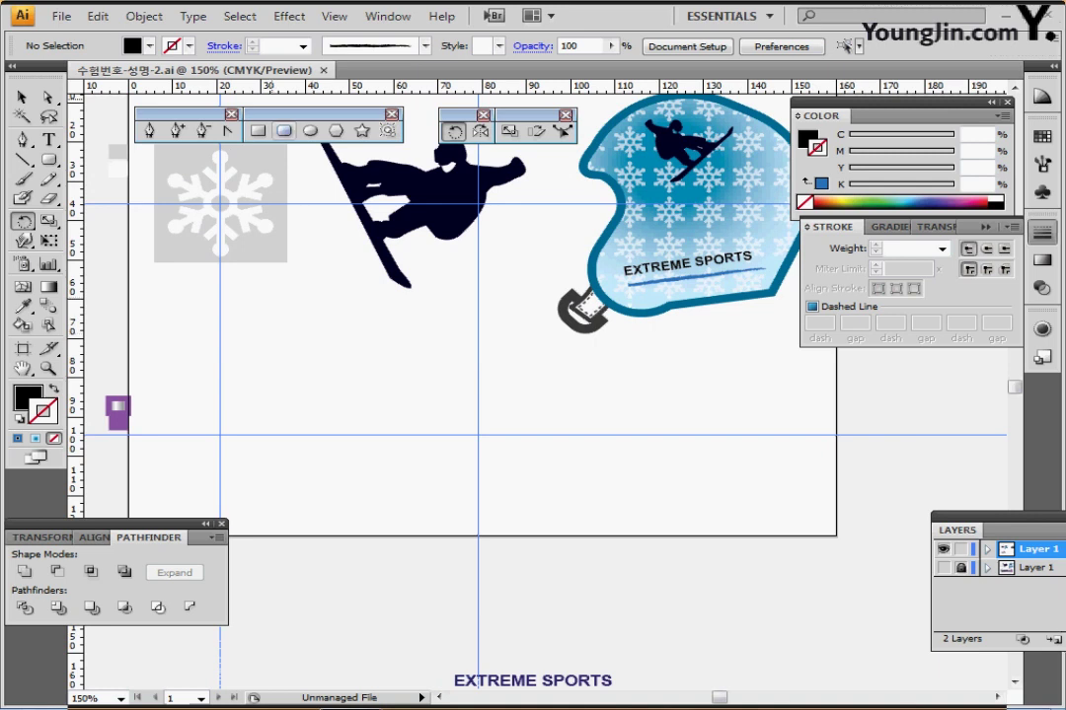
# Create a 122 × 24 mm rounded rectangle with 9 mm corners below the artwork, swapping its fill and stroke for a black 1 pt outline.
pyautogui.click(284, 130)
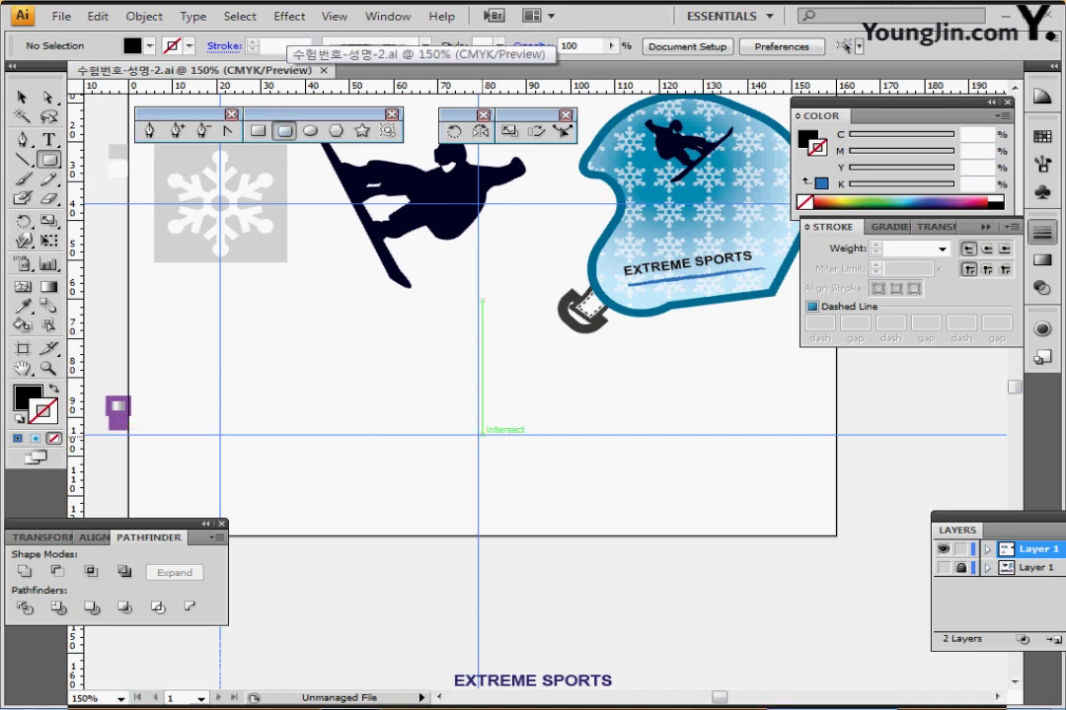
pyautogui.click(231, 386)
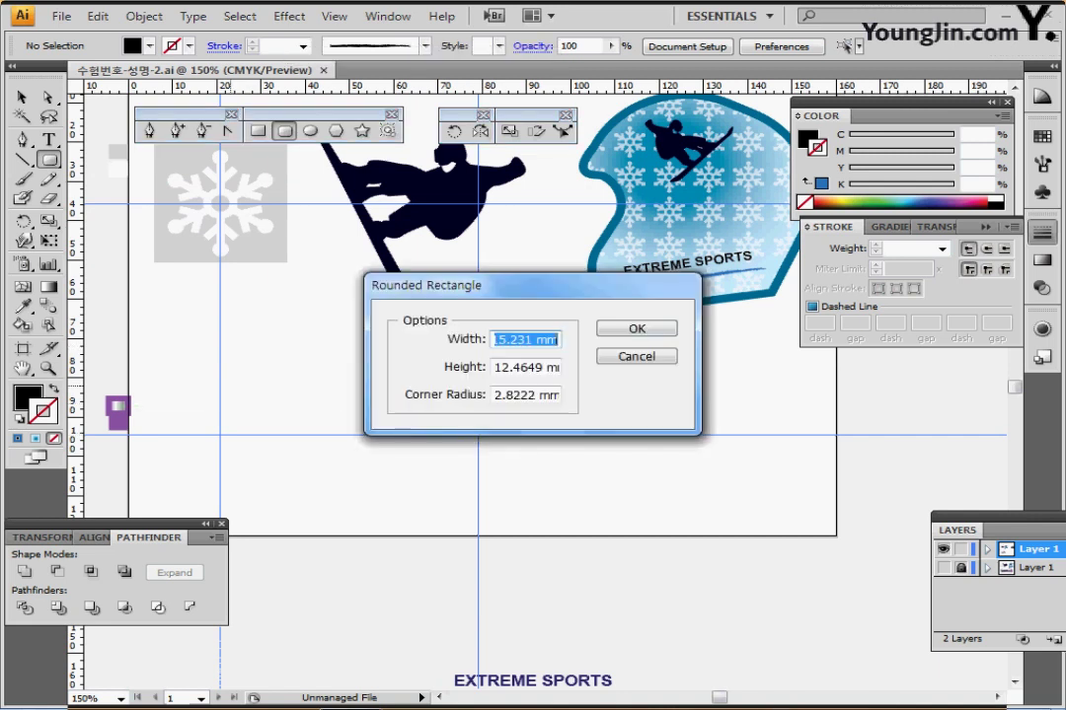
pyautogui.write('122')
pyautogui.press('Tab')
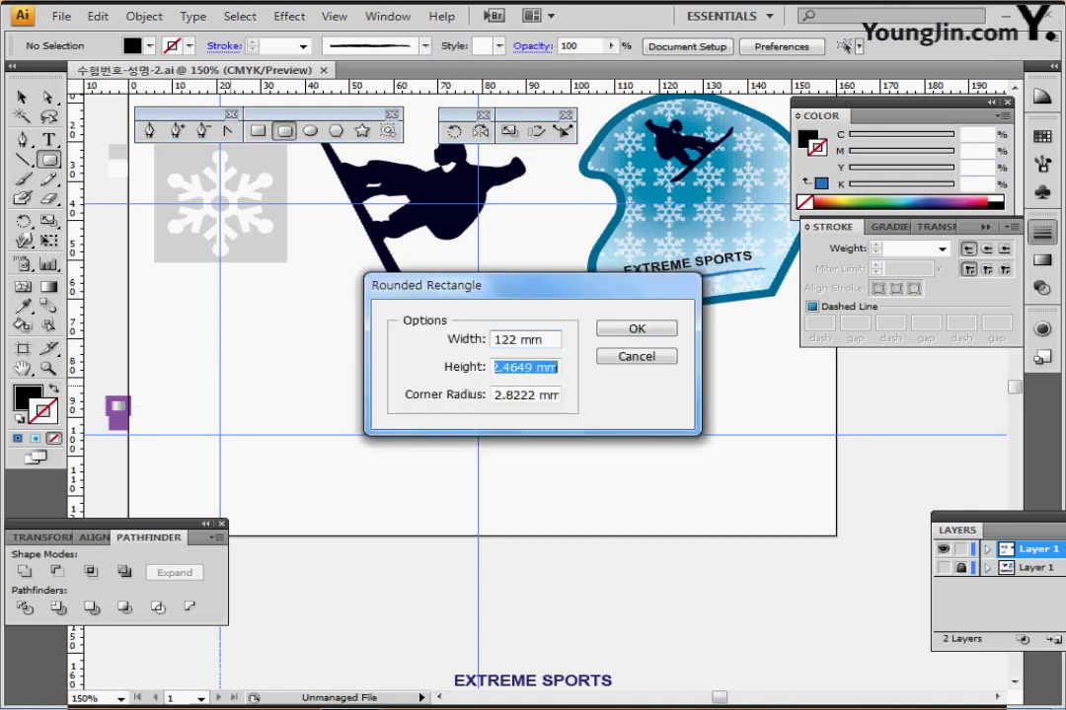
pyautogui.write('24')
pyautogui.press('Tab')
pyautogui.write('9')
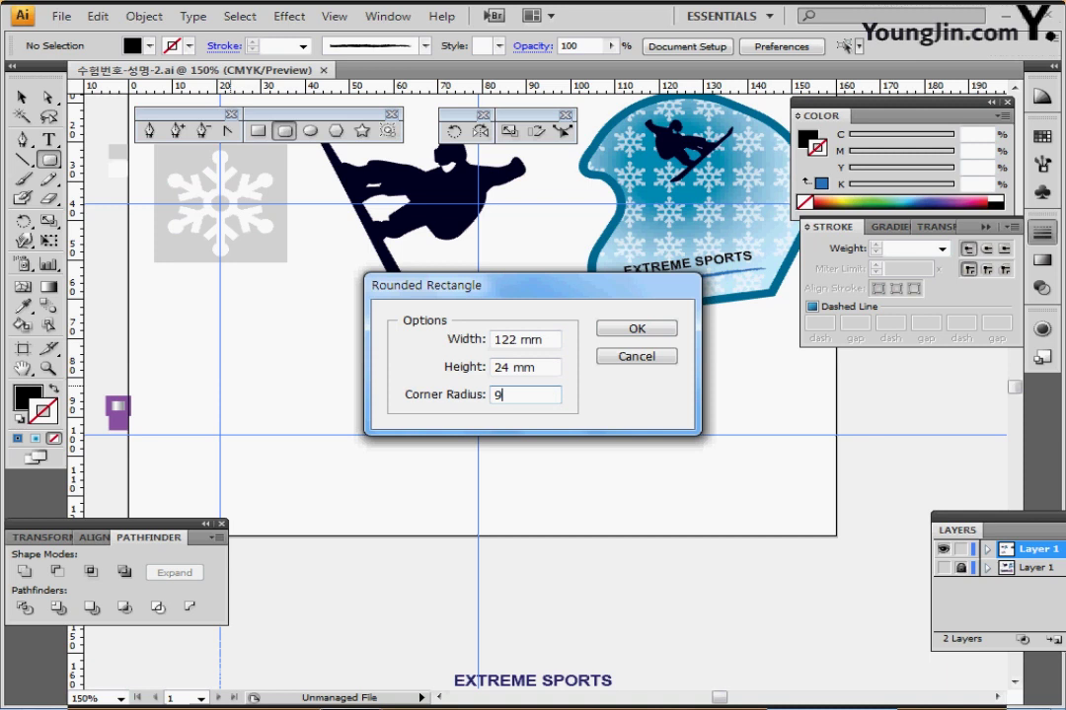
pyautogui.press('Return')
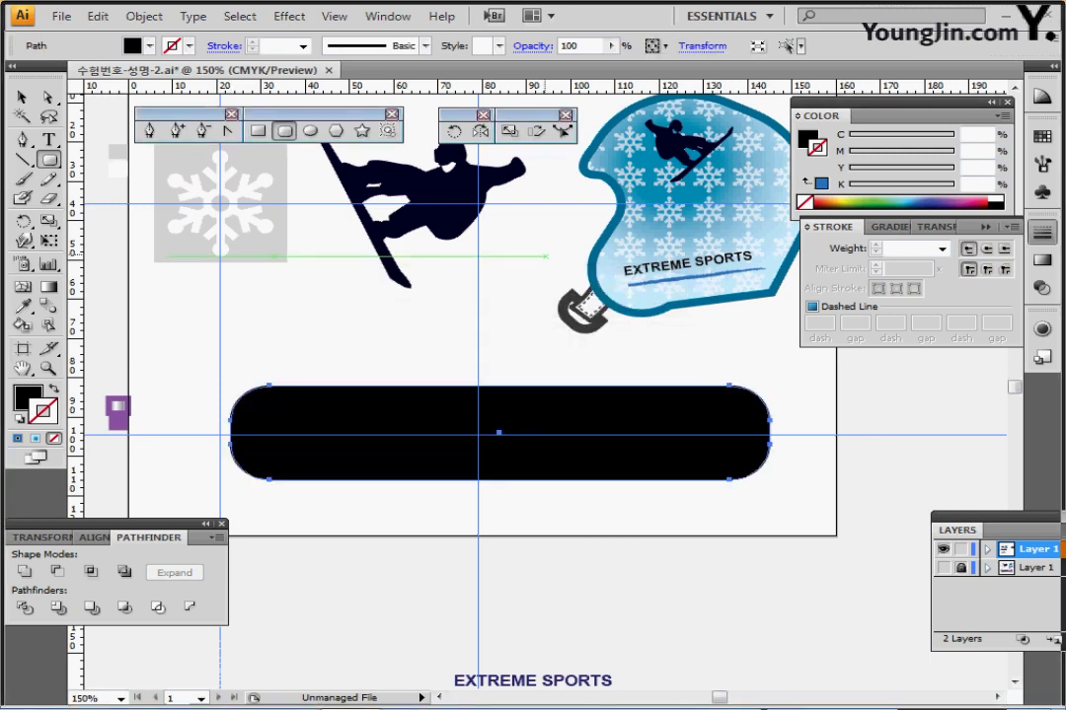
pyautogui.hotkey('shift', 'x')
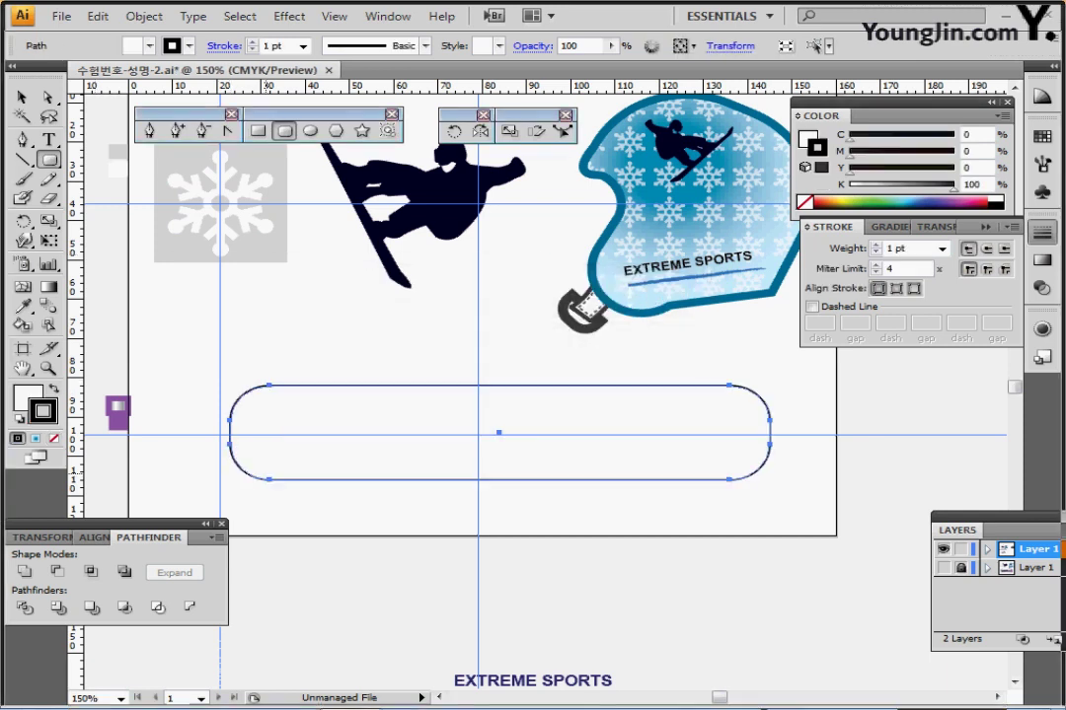
# Align the rounded rectangle with the snowboard outline on the locked sample layer, checking the position in Outline mode.
pyautogui.moveTo(523, 481)
pyautogui.mouseDown()
pyautogui.moveTo(508, 478)
pyautogui.moveTo(518, 478)
pyautogui.mouseUp()
pyautogui.click(944, 569)
pyautogui.hotkey('ctrl', 'y')
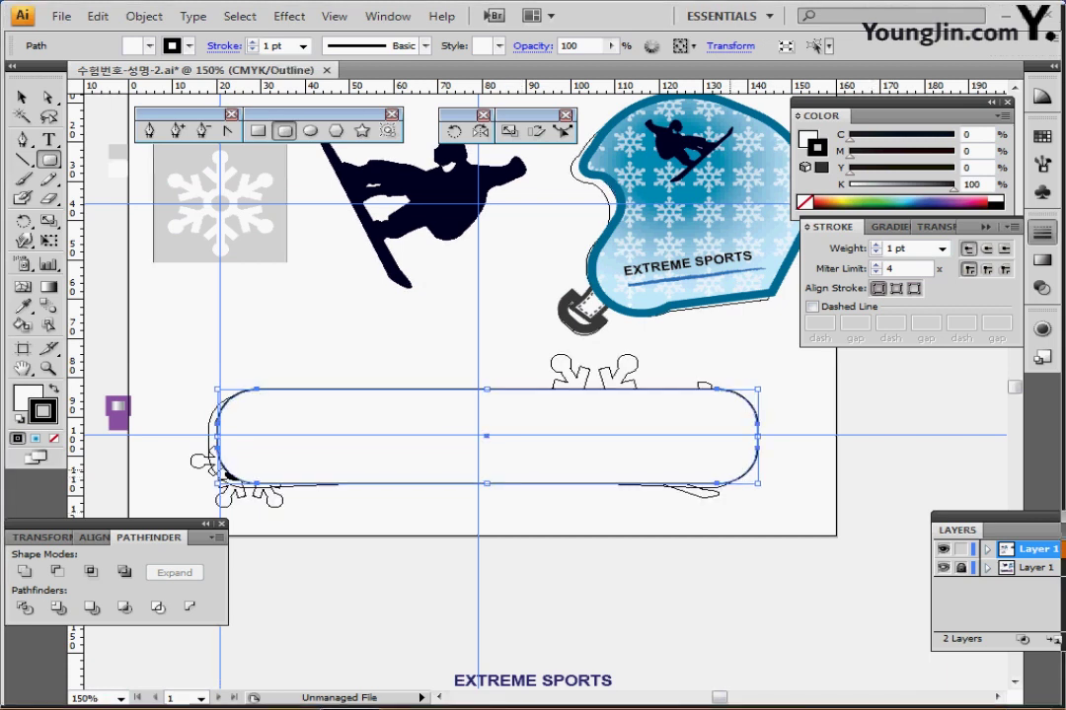
pyautogui.press('Left')
pyautogui.press('Left')
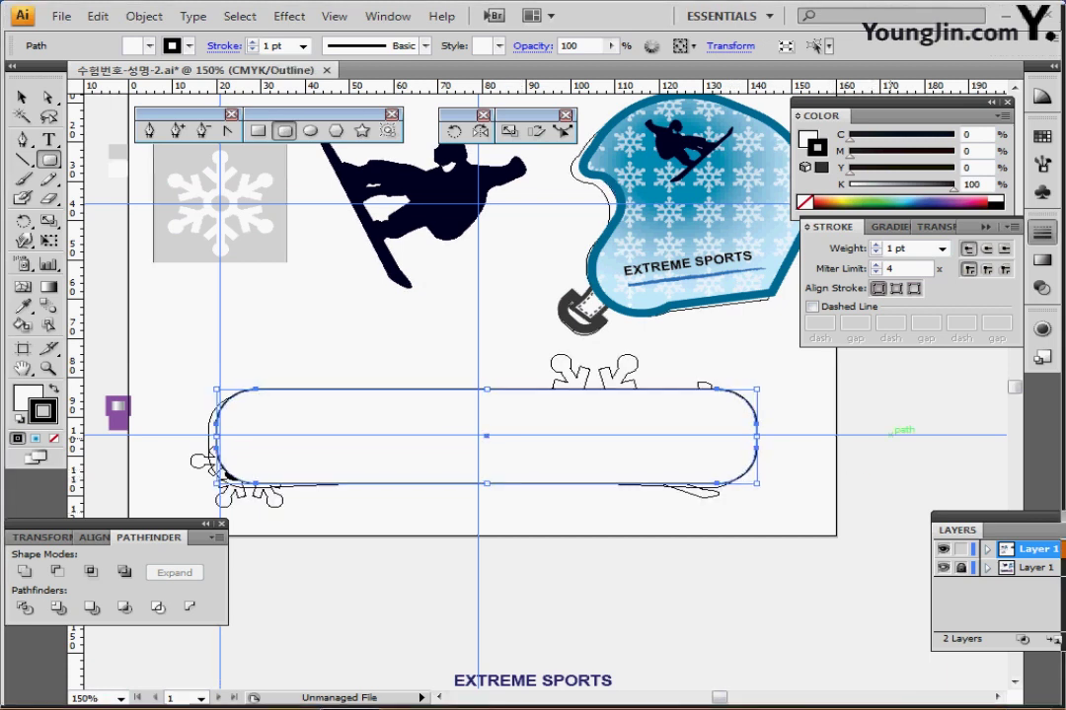
pyautogui.press('Down')
pyautogui.press('Down')
pyautogui.press('Left')
pyautogui.press('Left')
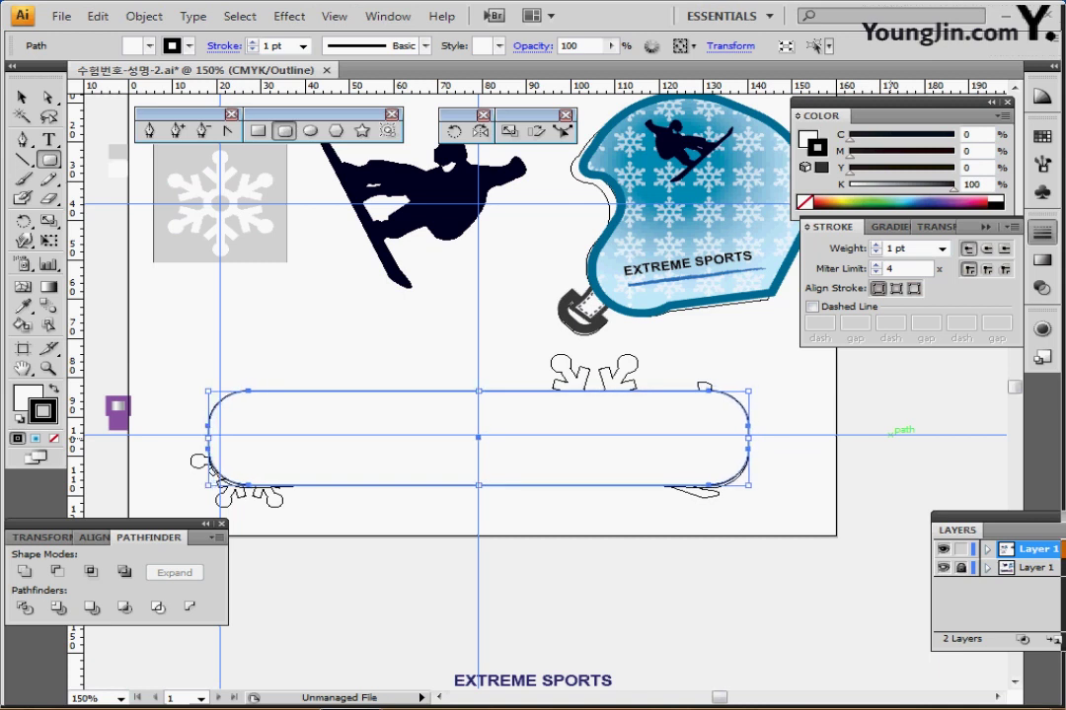
pyautogui.press('Down')
pyautogui.press('Down')
pyautogui.press('Left')
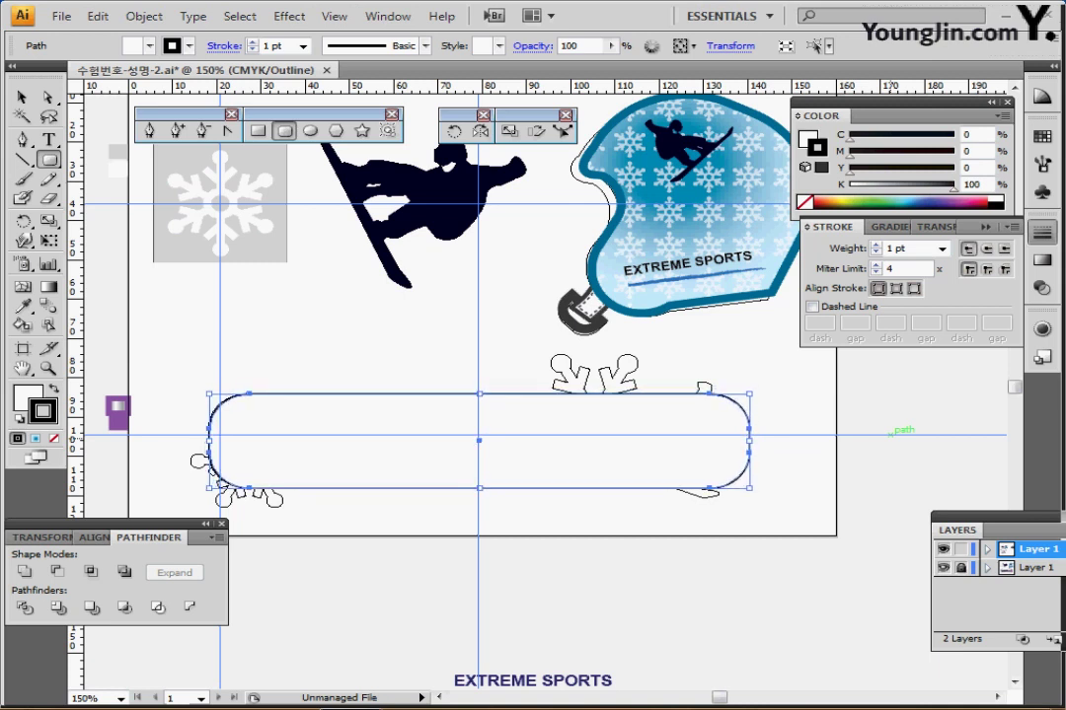
pyautogui.hotkey('ctrl', 'y')
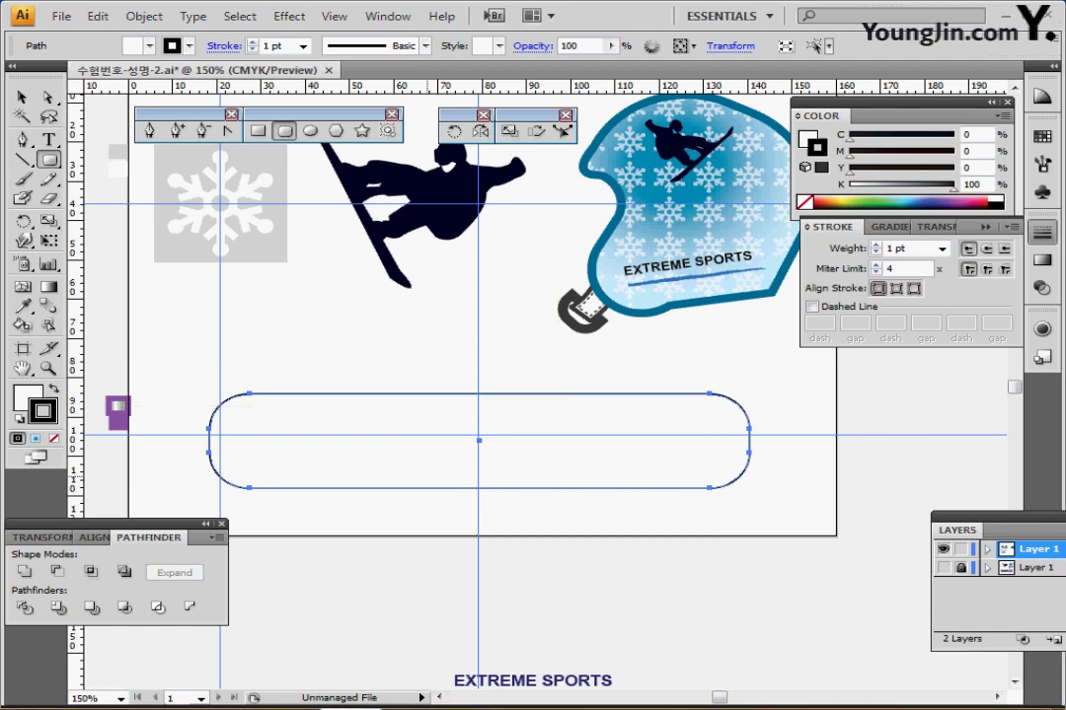
# Fill the rounded rectangle with the orange M23.53 Y72.16 and add anchor points midway along all its segments.
pyautogui.press('x')
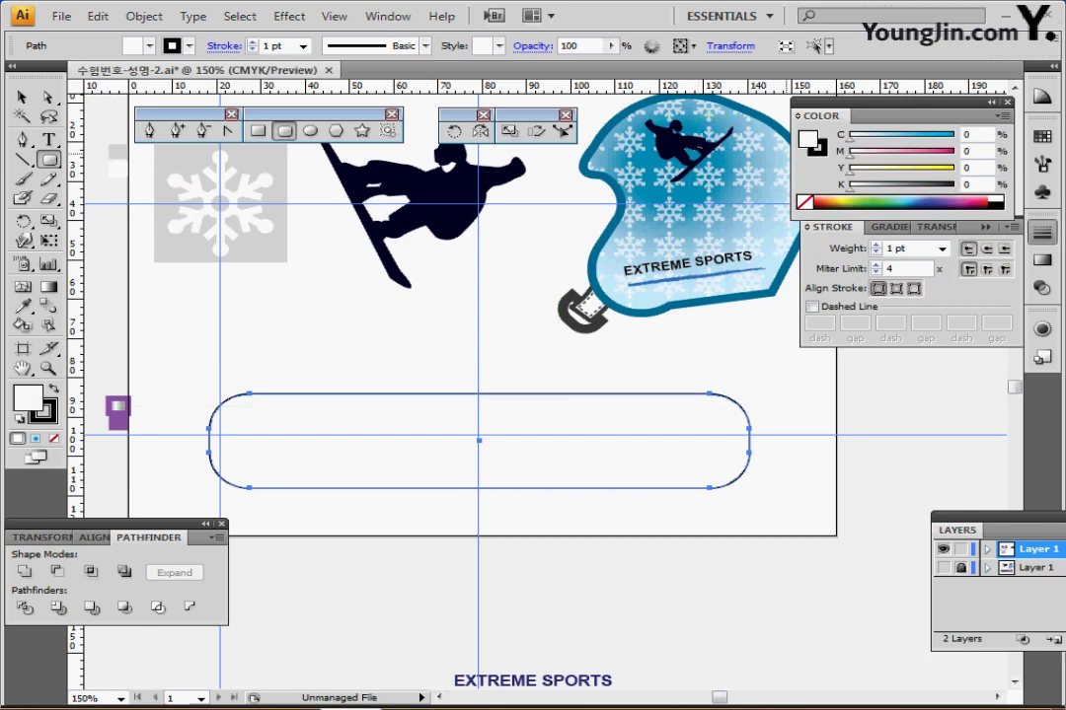
pyautogui.click(834, 200)
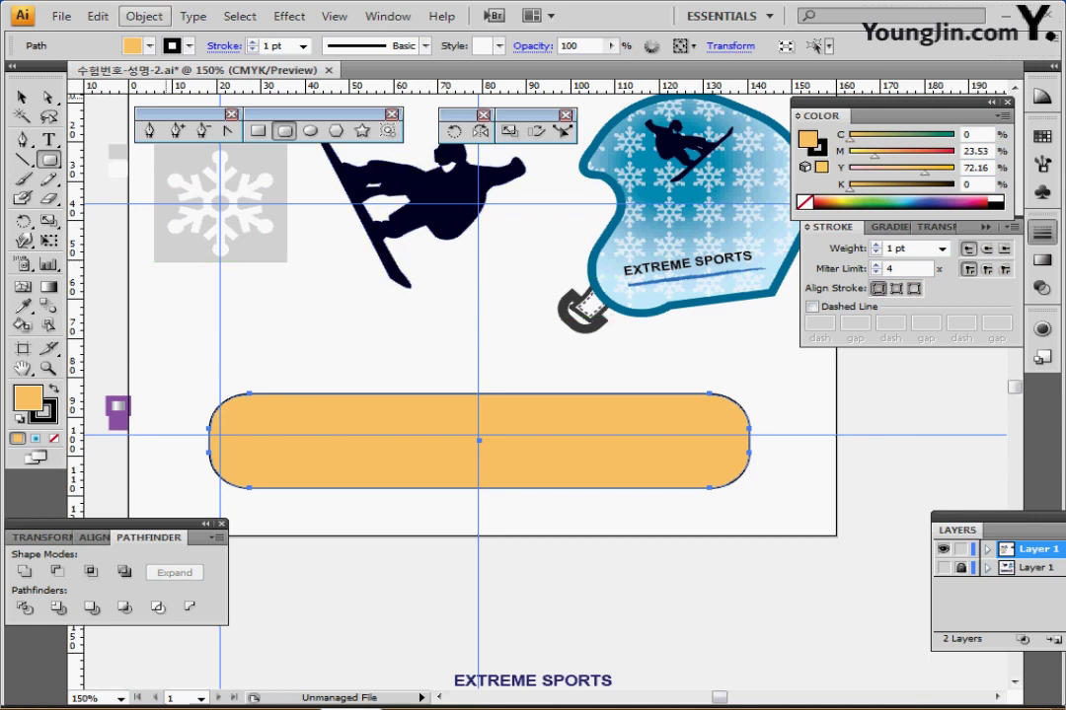
pyautogui.click(144, 16)
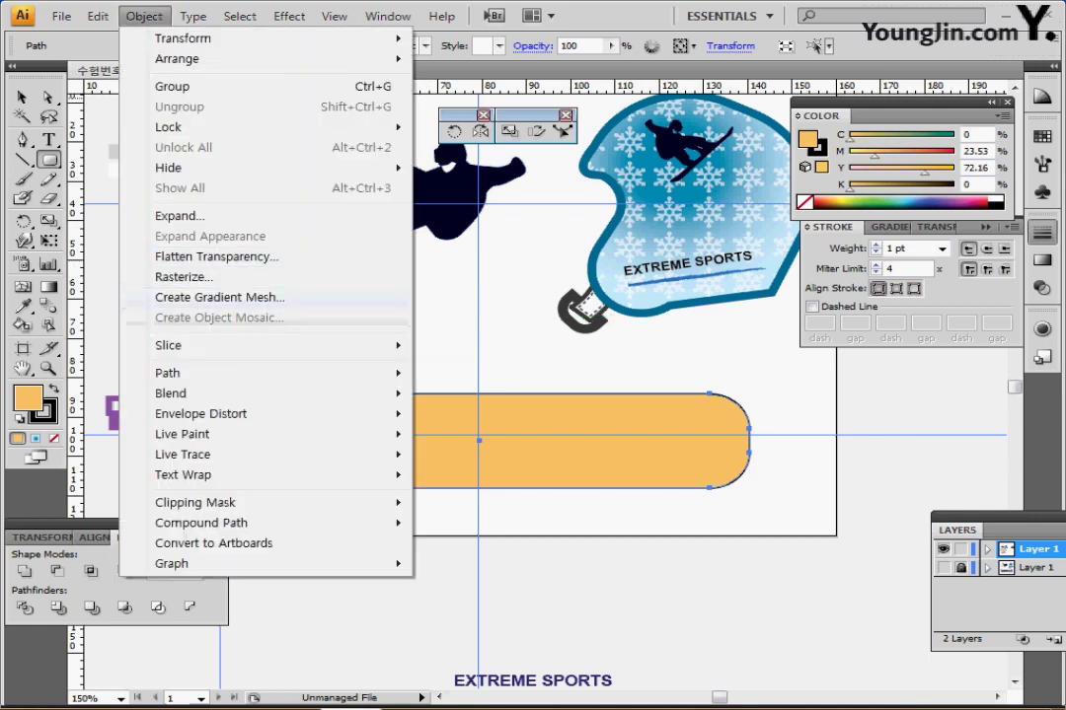
pyautogui.moveTo(197, 373)
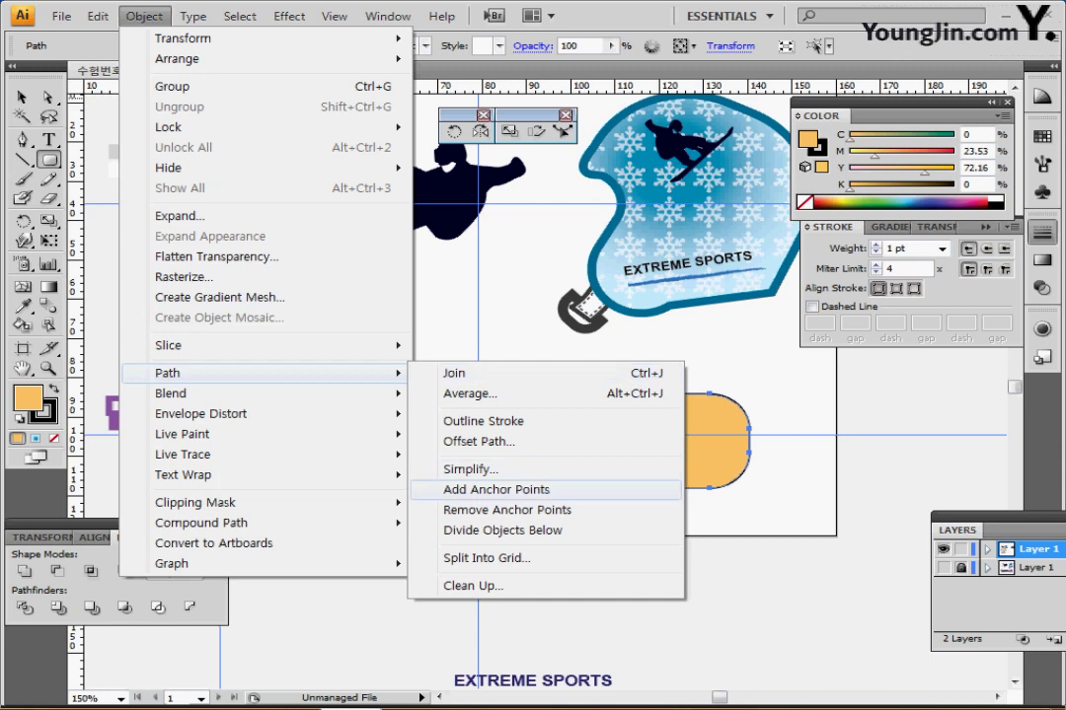
pyautogui.click(494, 489)
pyautogui.press('a')
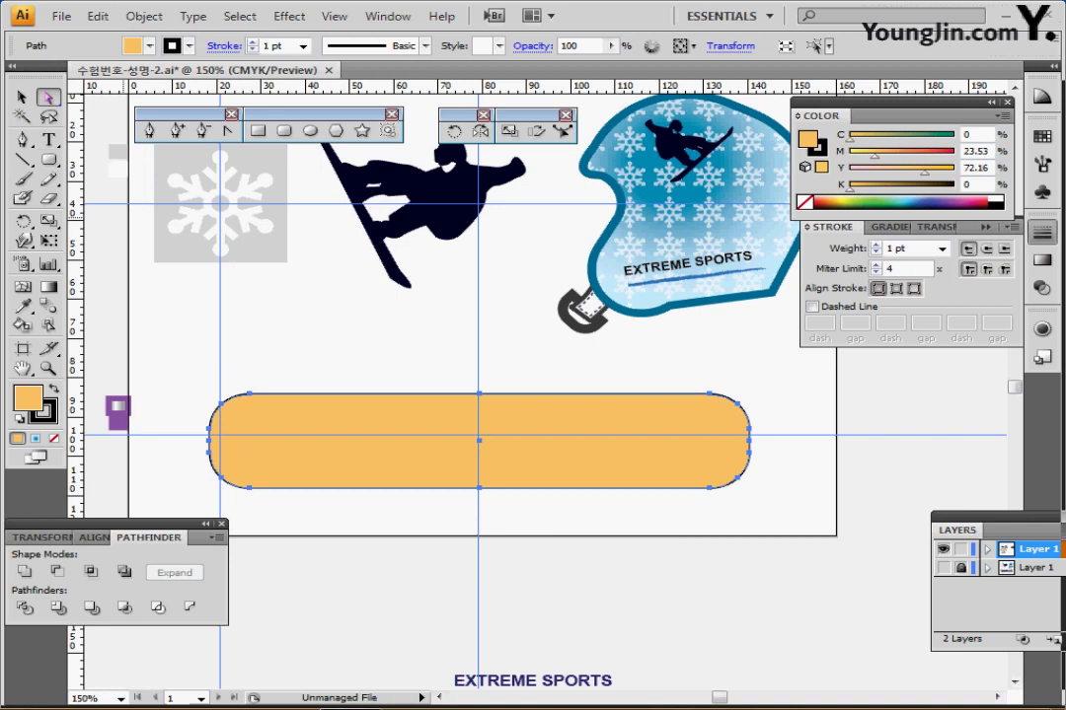
# Scale the upper and lower middle anchor points of the orange shape uniformly to 80% to form the snowboard's waist.
pyautogui.moveTo(438, 340); pyautogui.dragTo(504, 520)
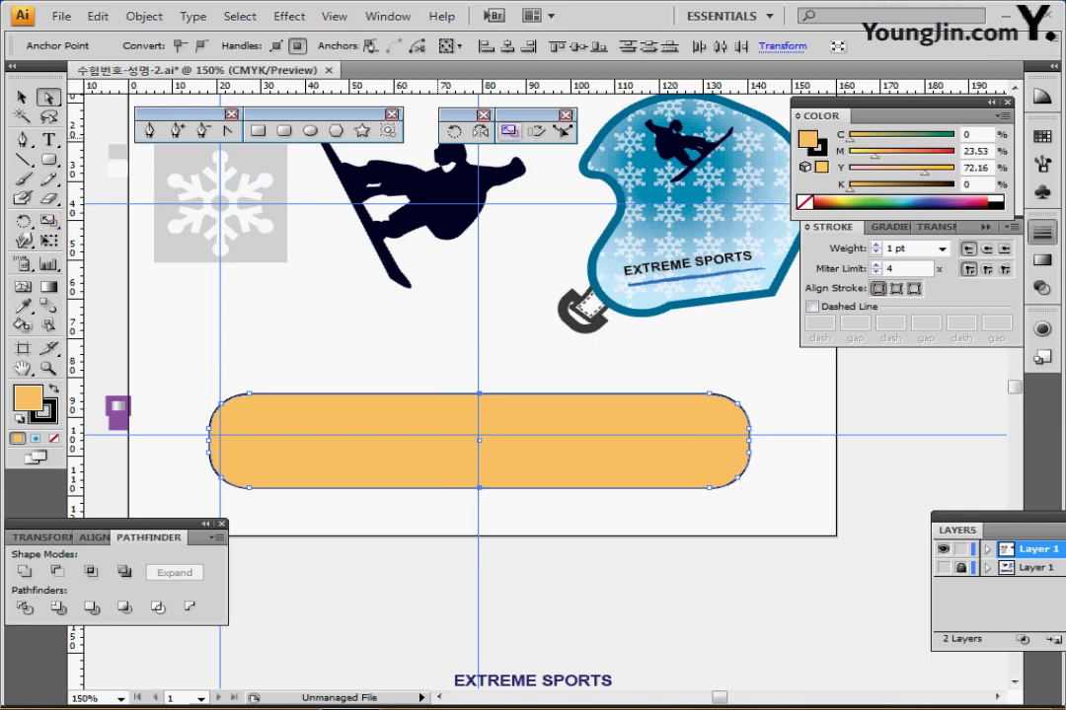
pyautogui.doubleClick(508, 131)
pyautogui.write('80')
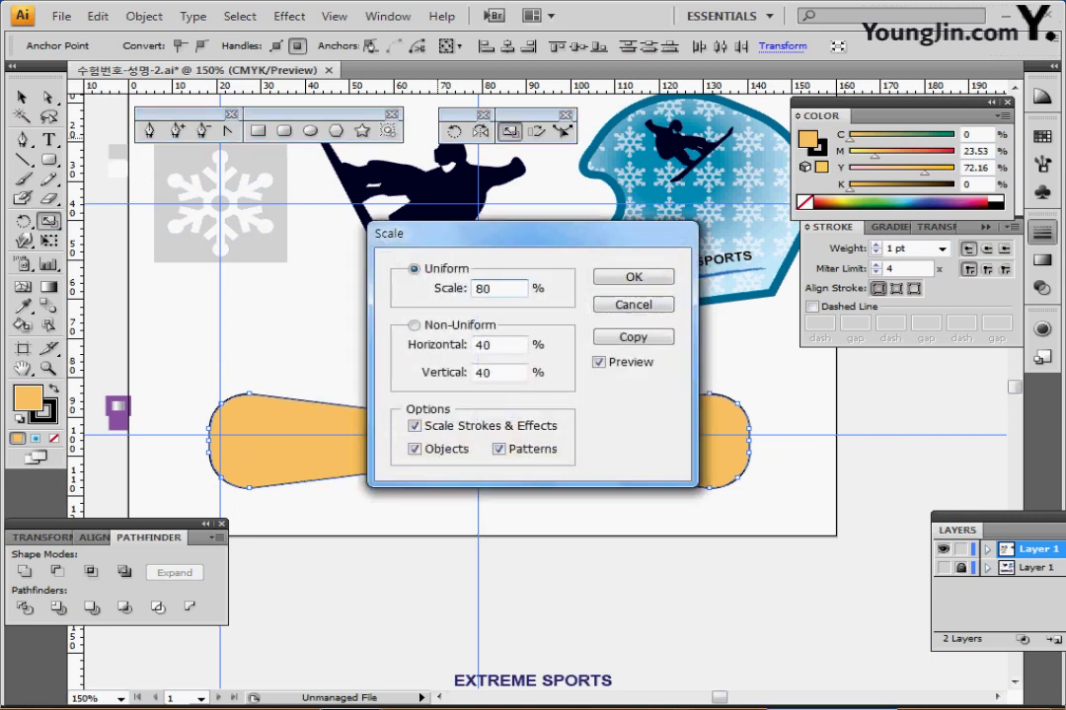
pyautogui.press('Return')
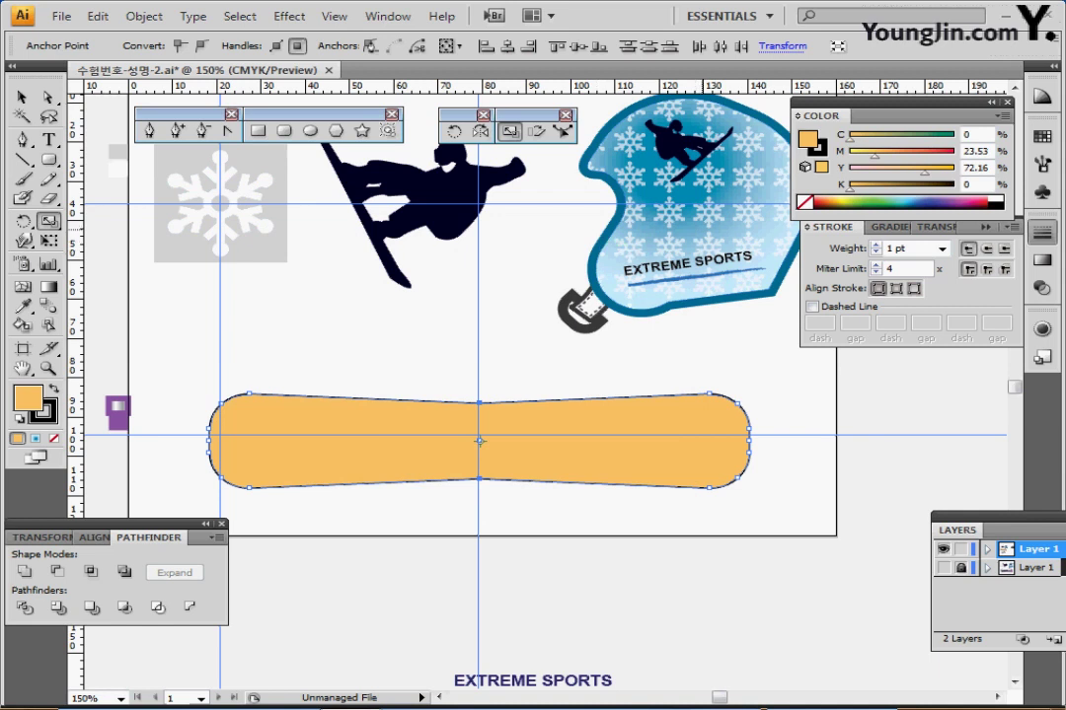
# Make a copy of the white snowflake rotated by 30° and place it over the lower left end of the snowboard.
pyautogui.moveTo(541, 219); pyautogui.dragTo(564, 235)
pyautogui.press('v')
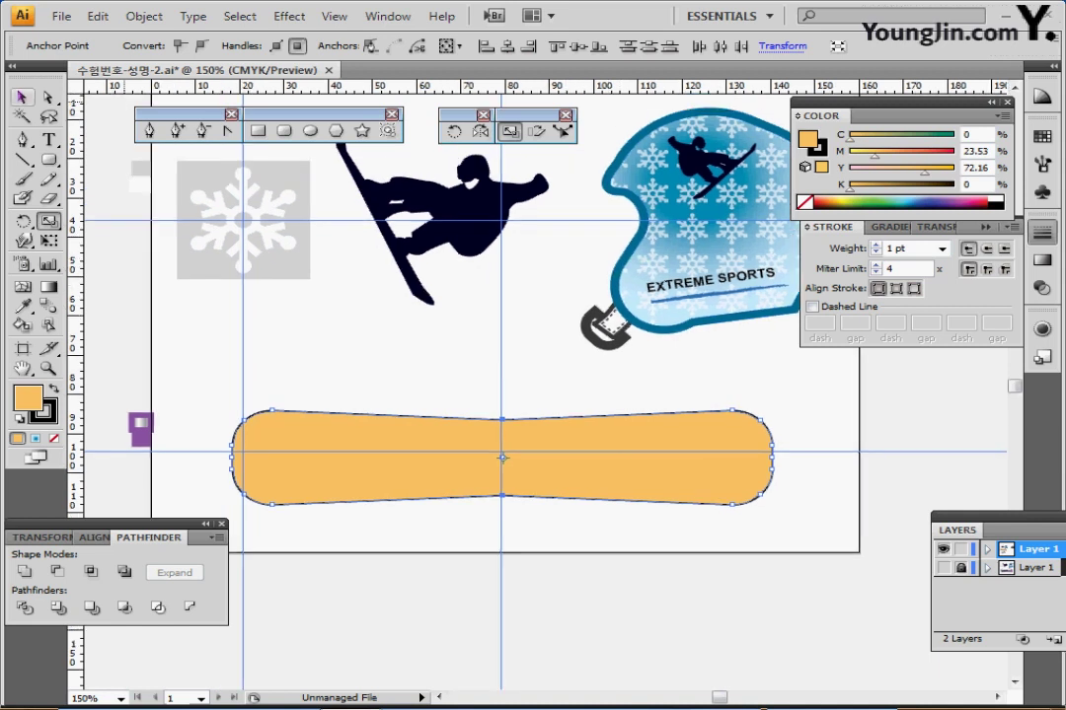
pyautogui.click(235, 230)
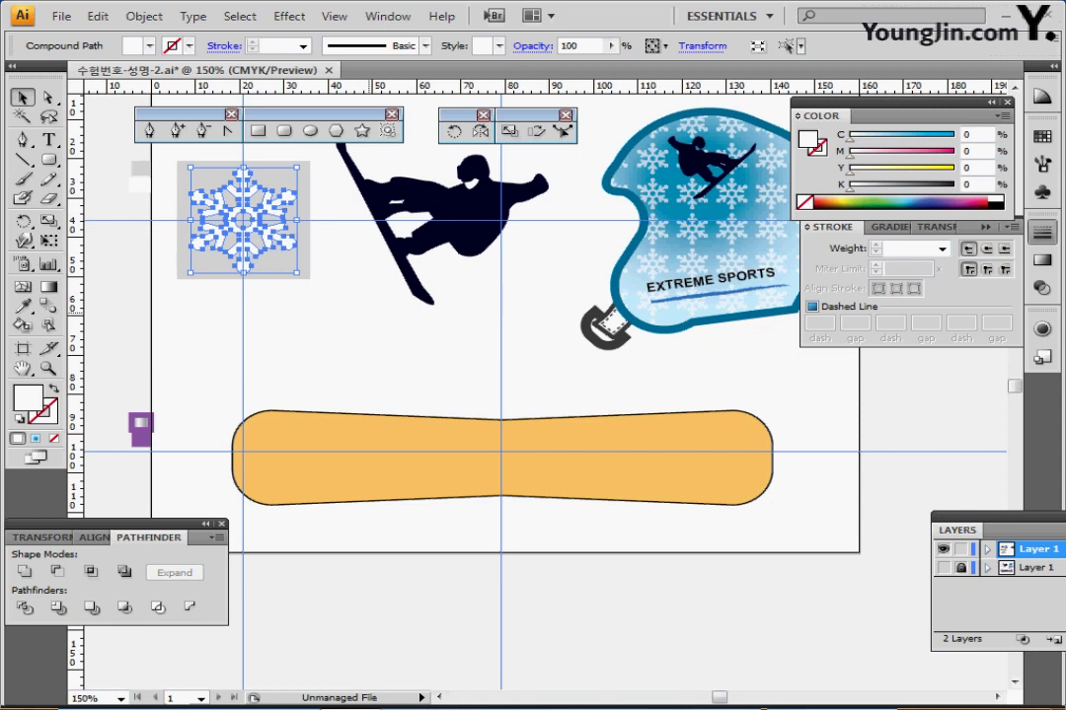
pyautogui.moveTo(241, 225); pyautogui.dragTo(240, 228)
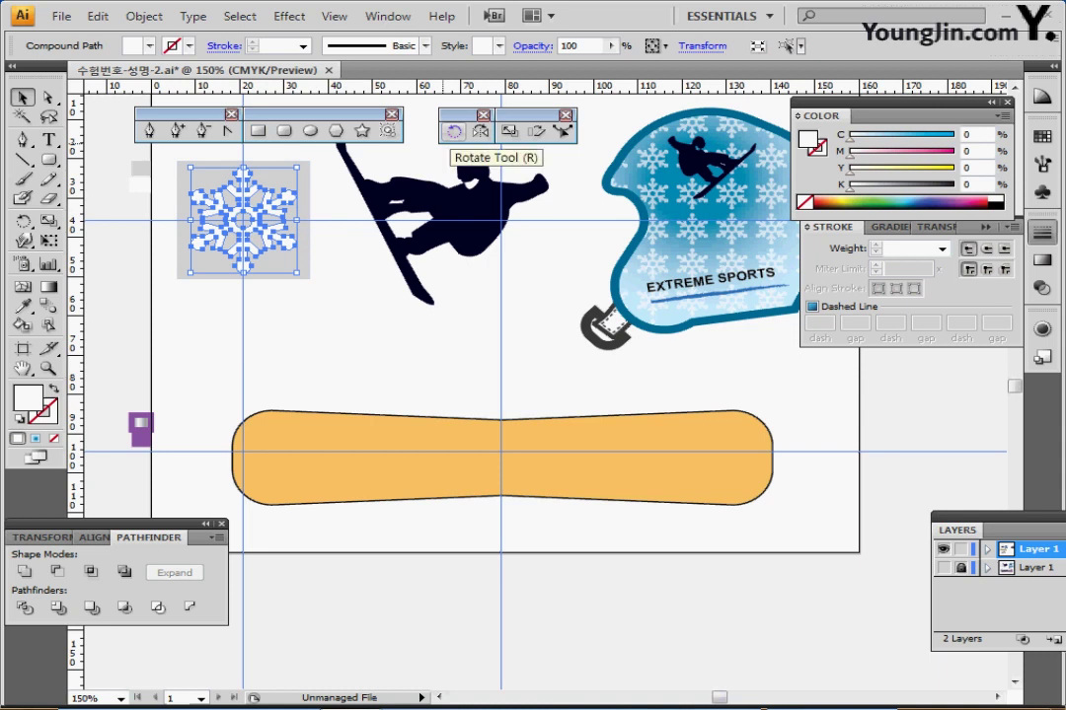
pyautogui.doubleClick(453, 132)
pyautogui.write('30')
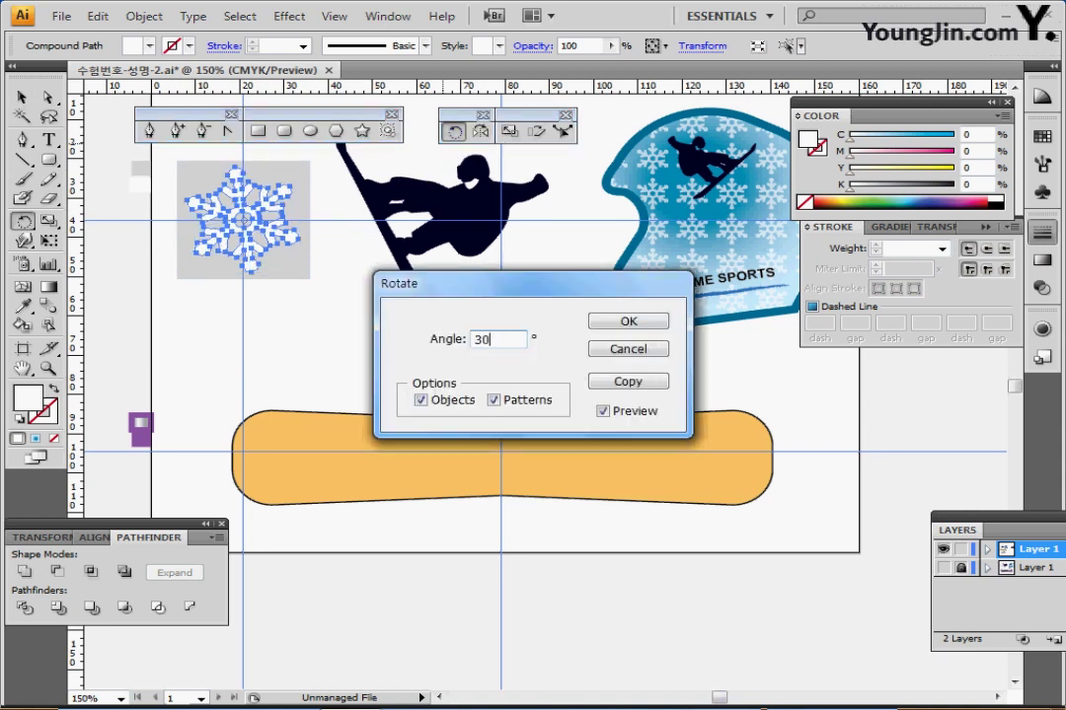
pyautogui.press('Return')
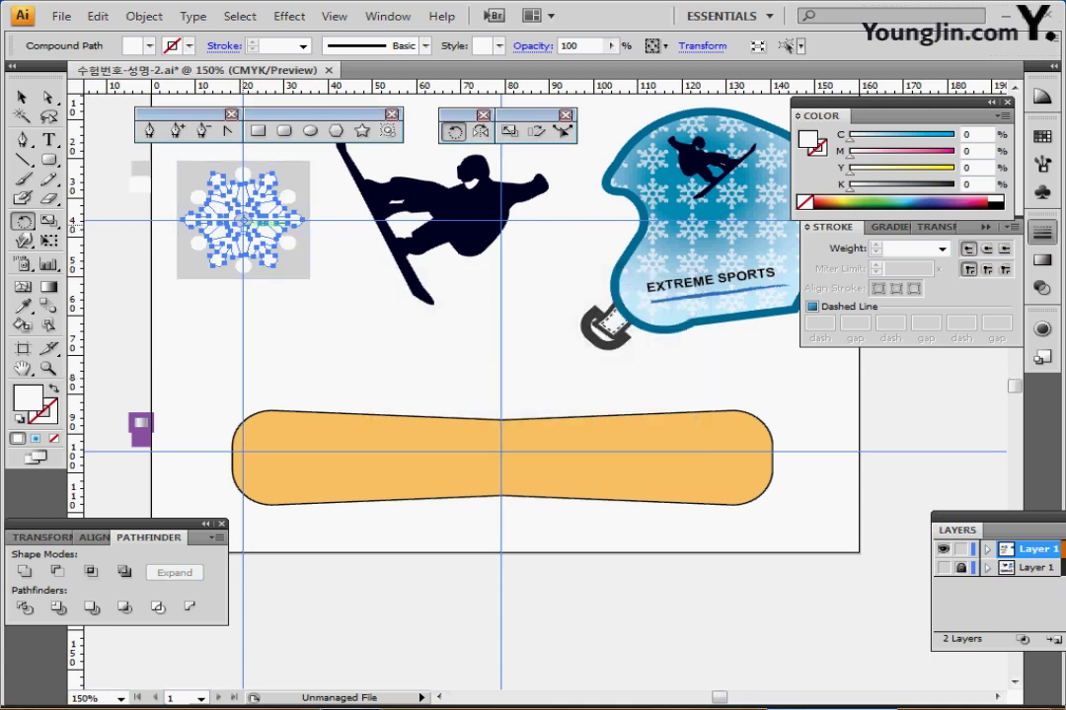
pyautogui.moveTo(244, 219); pyautogui.dragTo(277, 483)
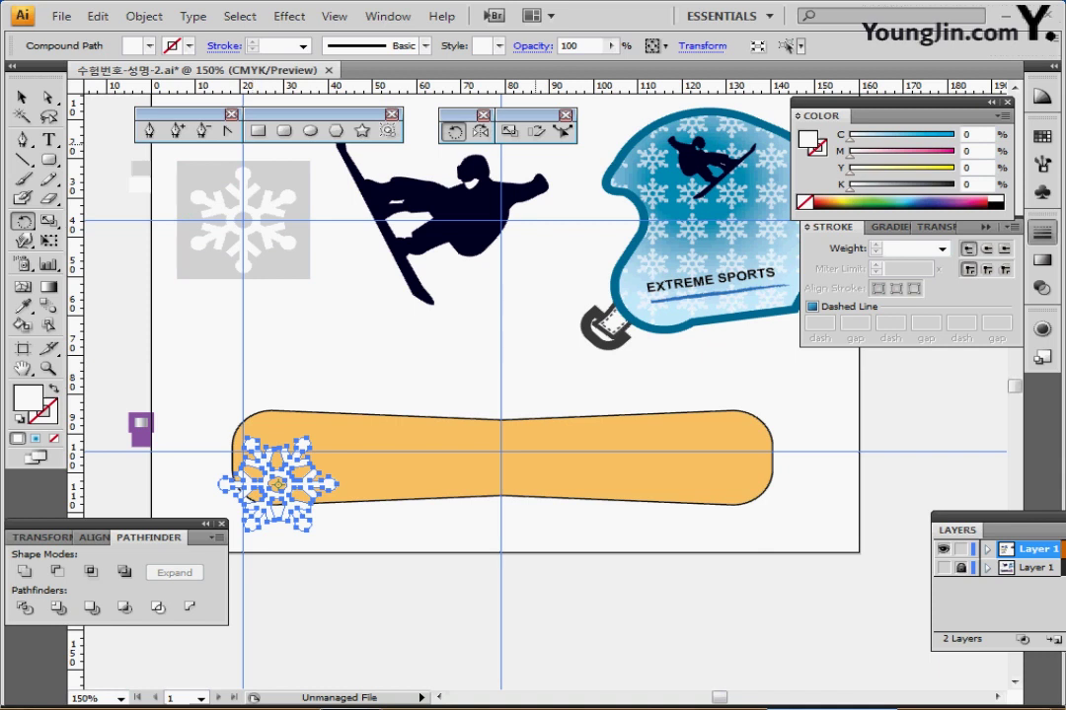
# Make a 130% scaled copy of the snowboard's snowflake and position it over the large sample snowflake on the board's right half.
pyautogui.doubleClick(508, 130)
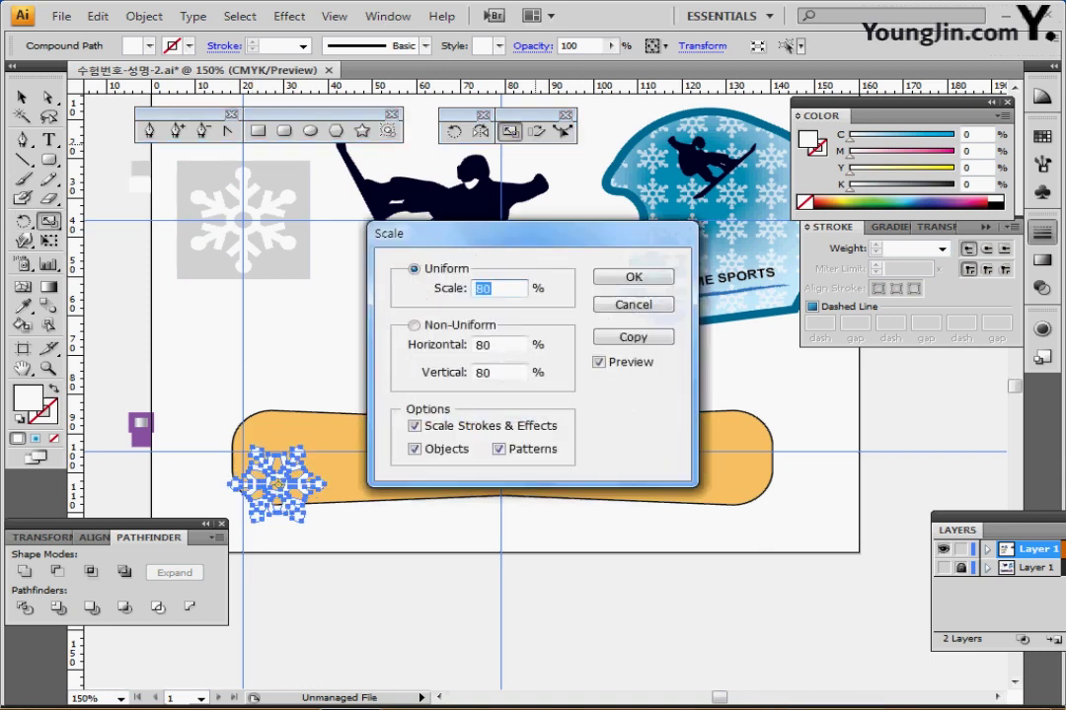
pyautogui.write('130')
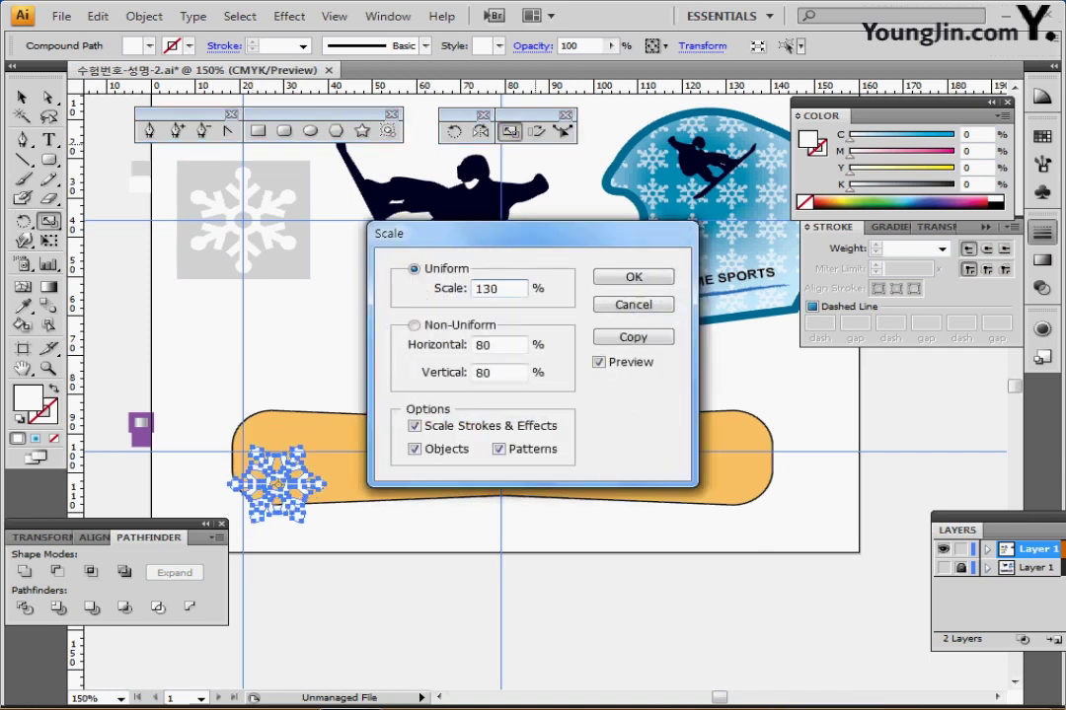
pyautogui.press('Return')
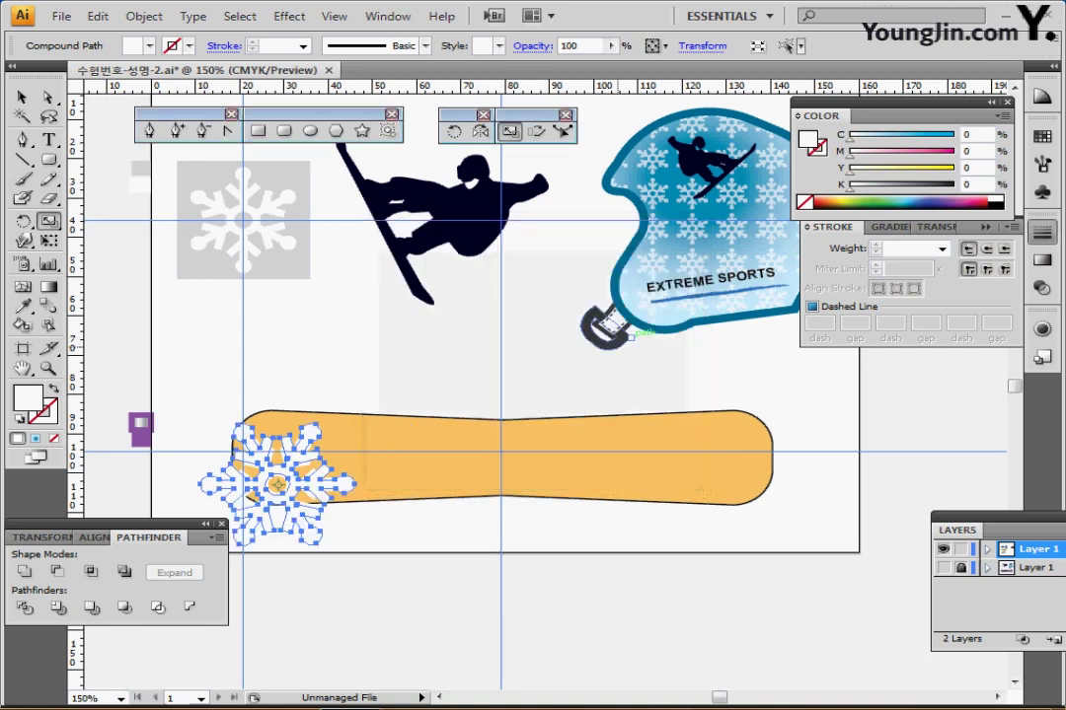
pyautogui.moveTo(353, 485); pyautogui.dragTo(720, 431)
pyautogui.hotkey('ctrl', 'y')
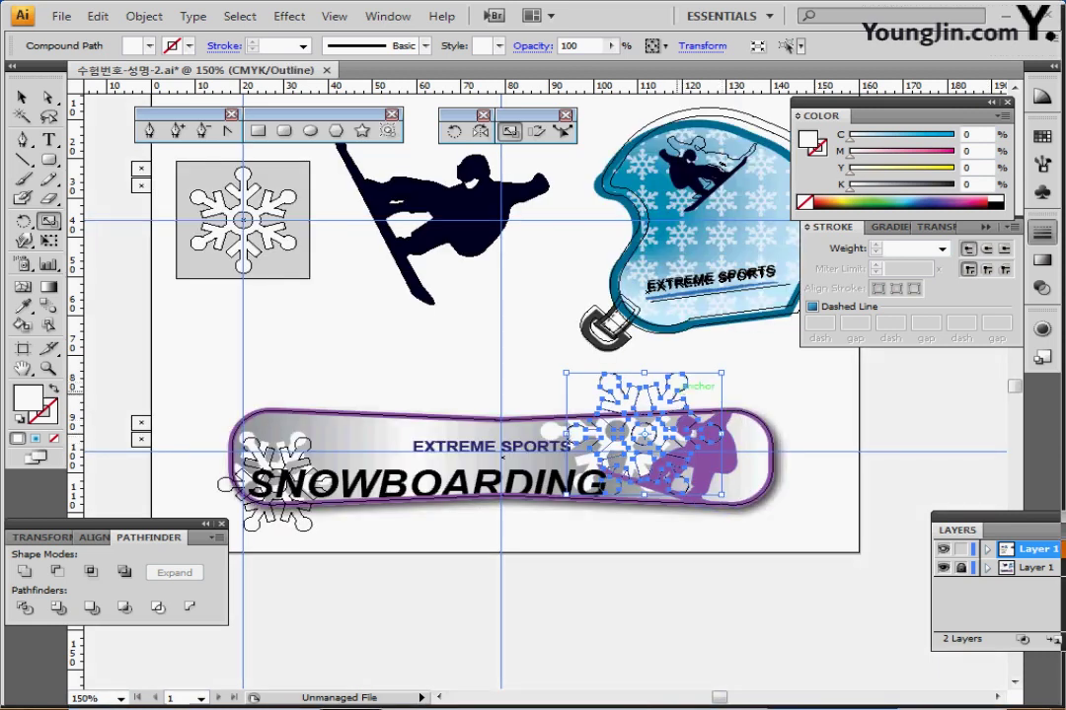
pyautogui.moveTo(681, 386); pyautogui.dragTo(651, 382)
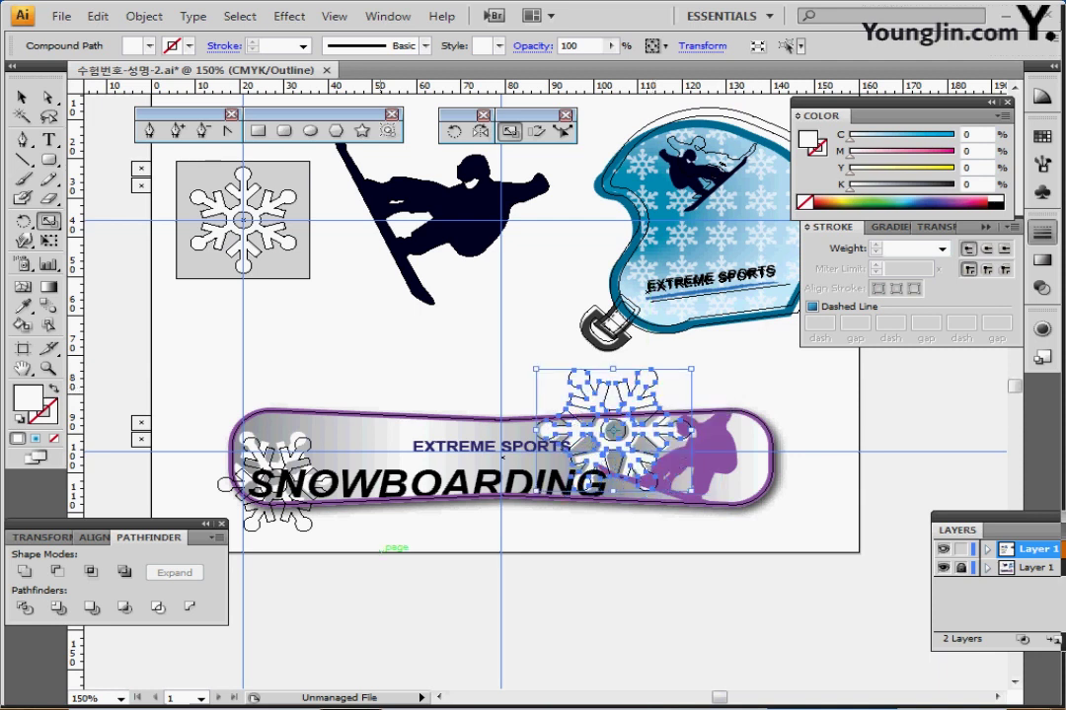
# Move the smaller snowflake slightly up and left at the snowboard's left end, then deselect it and return to Preview mode.
pyautogui.keyDown('ctrl'); pyautogui.click(381, 551); pyautogui.keyUp('ctrl')
pyautogui.moveTo(308, 531)
pyautogui.mouseDown()
pyautogui.moveTo(311, 520)
pyautogui.moveTo(297, 520)
pyautogui.moveTo(308, 515)
pyautogui.mouseUp()
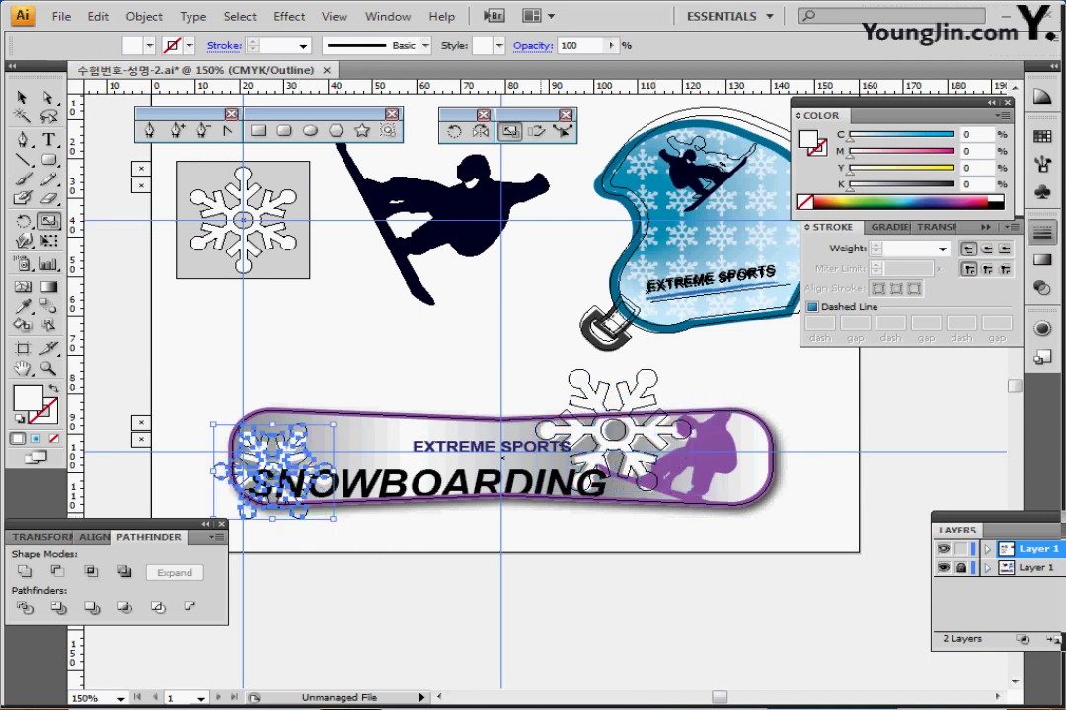
pyautogui.hotkey('ctrl', 'shift', 'a')
pyautogui.hotkey('ctrl', 'y')
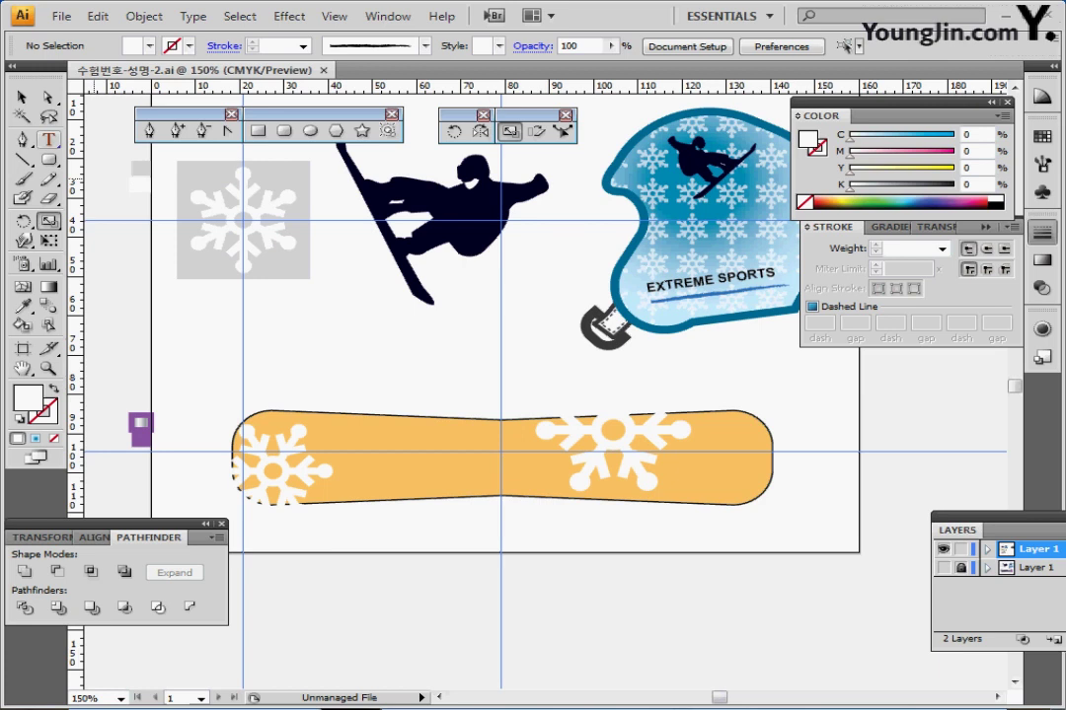
# Paste a copy of the dark snowboarder silhouette and place it over the middle of the orange snowboard.
pyautogui.click(22, 97)
pyautogui.click(467, 233)
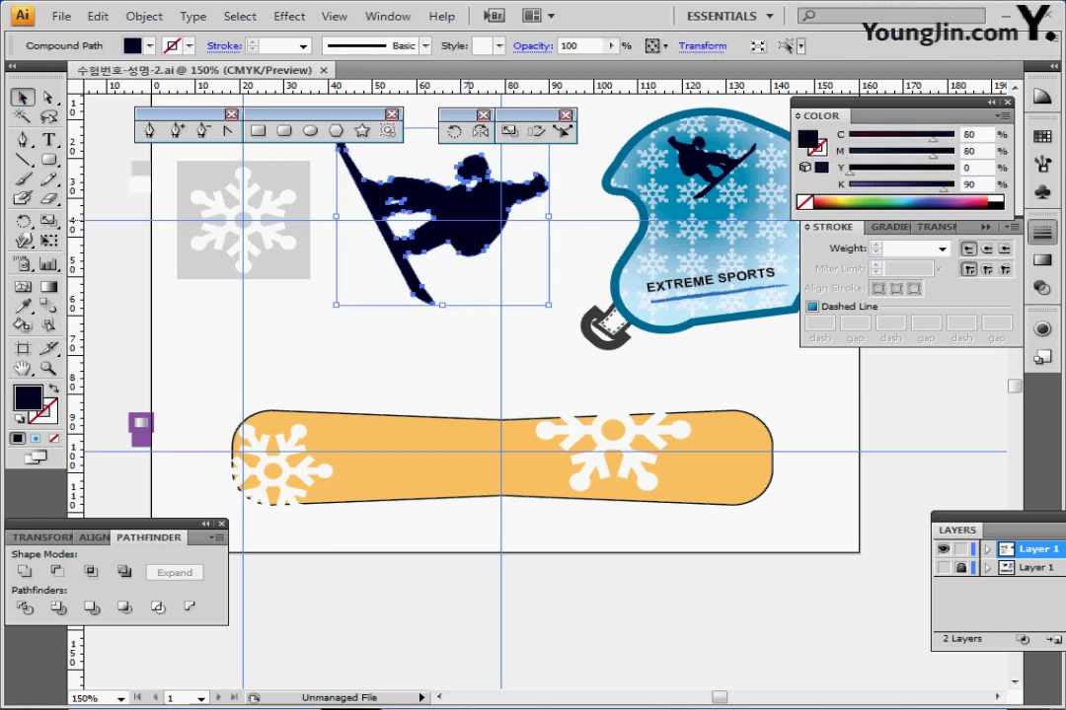
pyautogui.hotkey('ctrl', 'c')
pyautogui.hotkey('ctrl', 'v')
pyautogui.moveTo(566, 382); pyautogui.dragTo(485, 432)
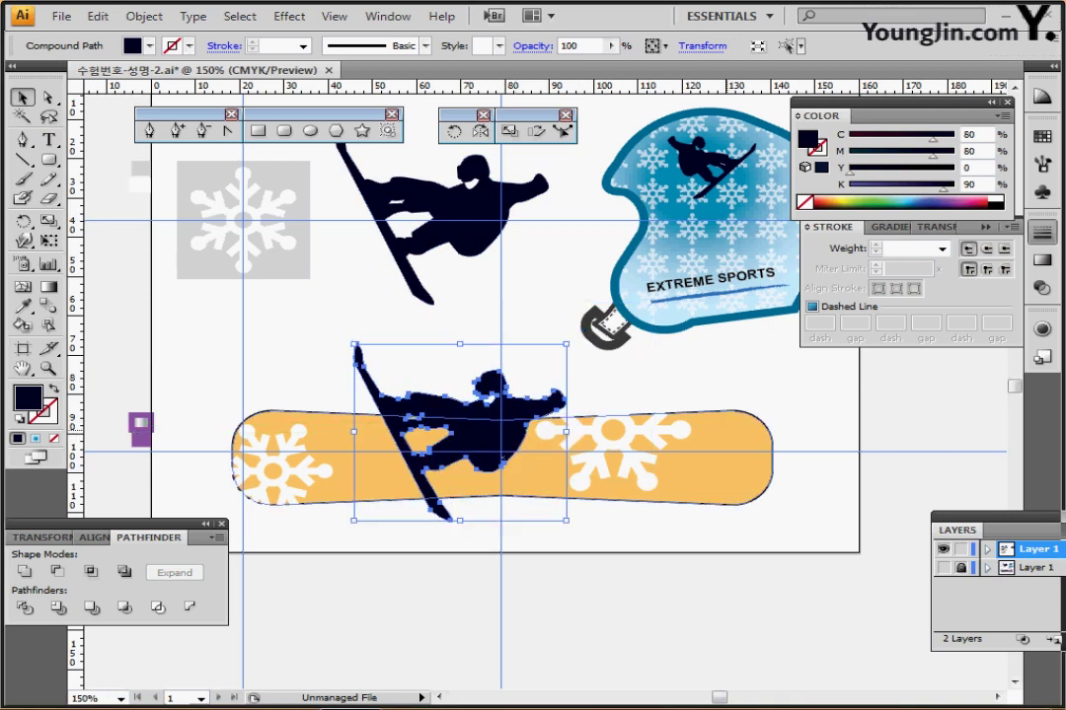
# Scale the copied silhouette uniformly to 70% and rotate it counterclockwise until its board slopes only gently.
pyautogui.doubleClick(508, 131)
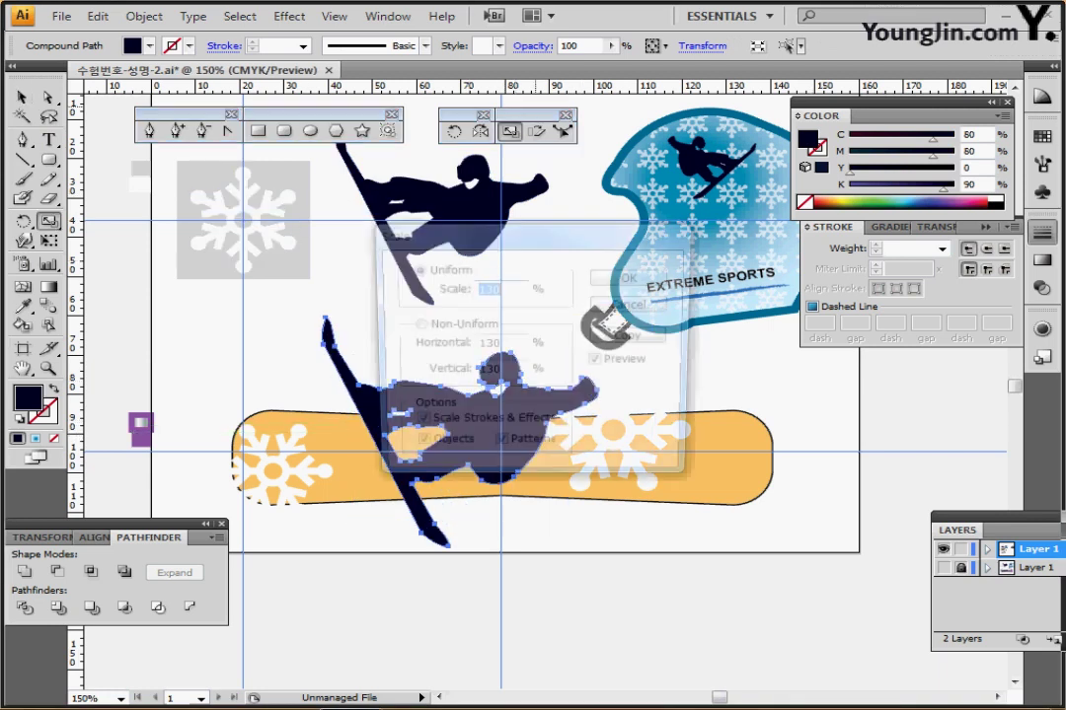
pyautogui.write('70')
pyautogui.press('Return')
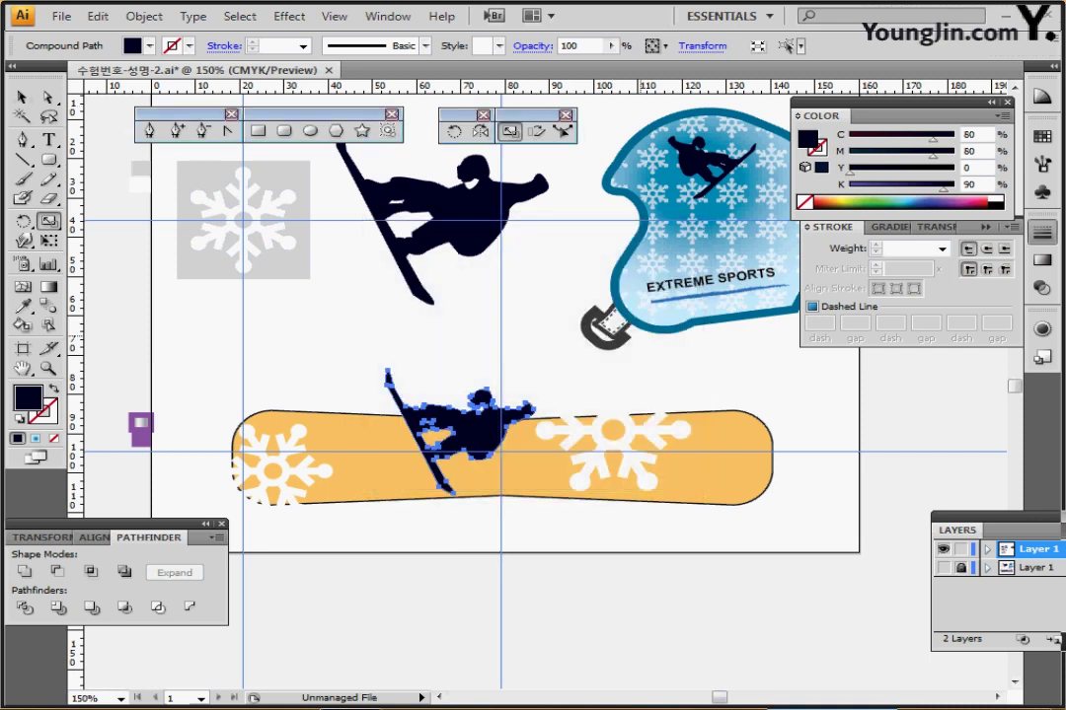
pyautogui.doubleClick(452, 131)
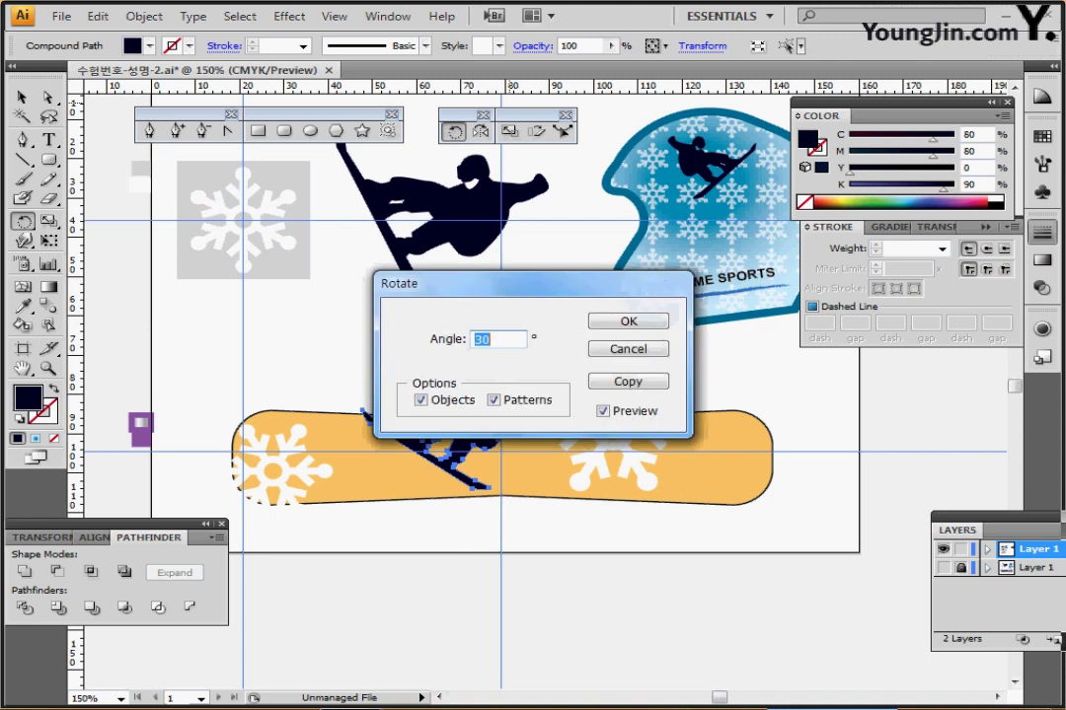
pyautogui.press('Return')
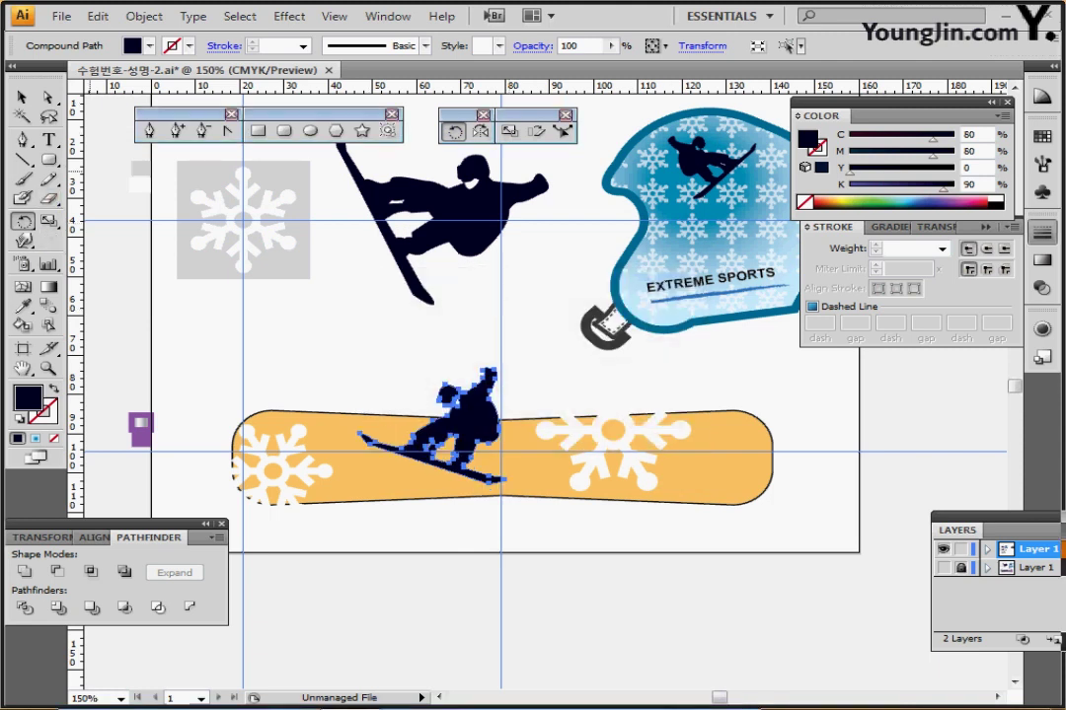
# Recolor the copied snowboarder with the purple sampled from the swatch beside the artboard, and deselect it.
pyautogui.press('i')
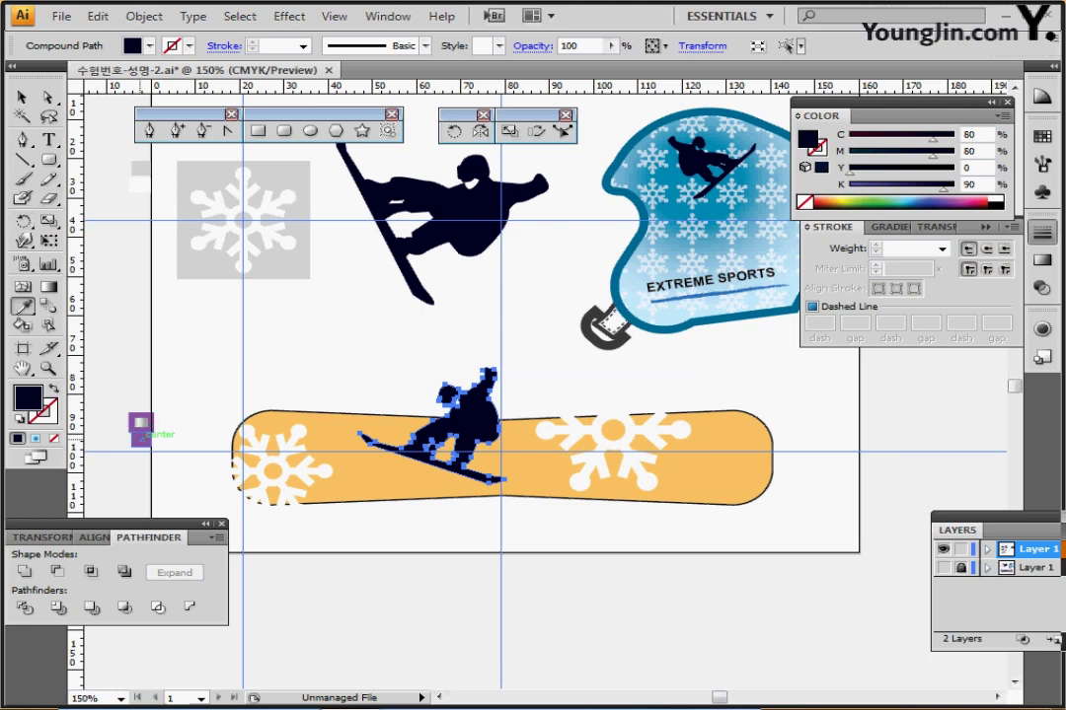
pyautogui.click(141, 426)
pyautogui.keyDown('ctrl'); pyautogui.click(195, 373); pyautogui.keyUp('ctrl')
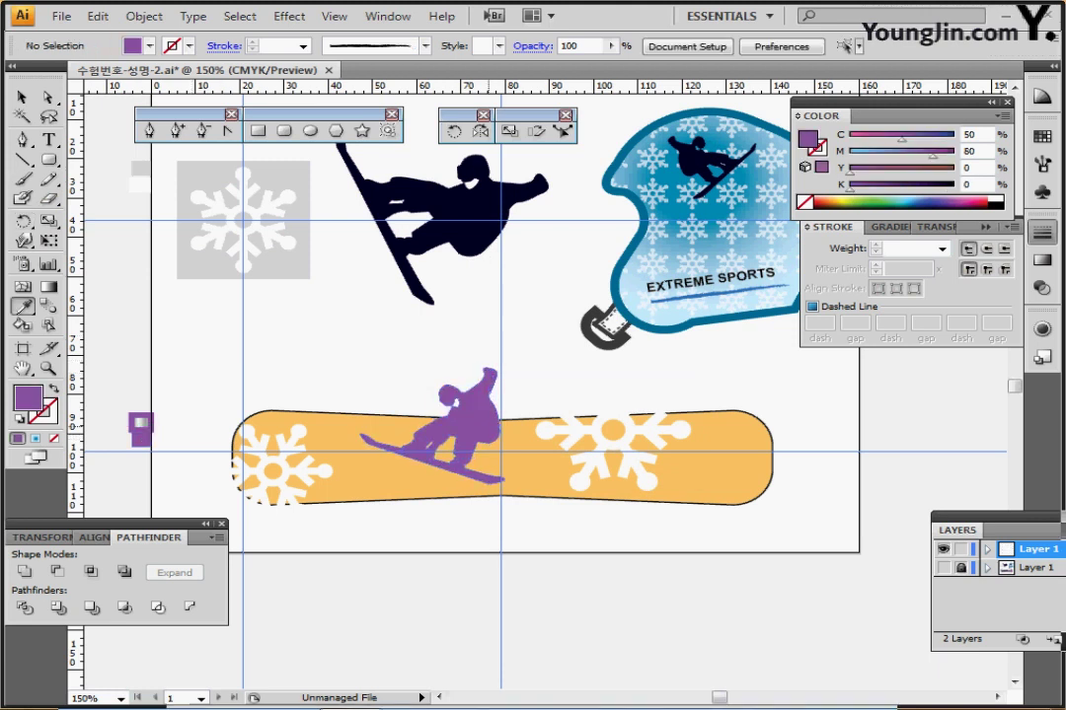
# Position the purple snowboarder over the matching sample figure at the snowboard's right end and return to Preview mode.
pyautogui.moveTo(482, 422); pyautogui.dragTo(723, 448)
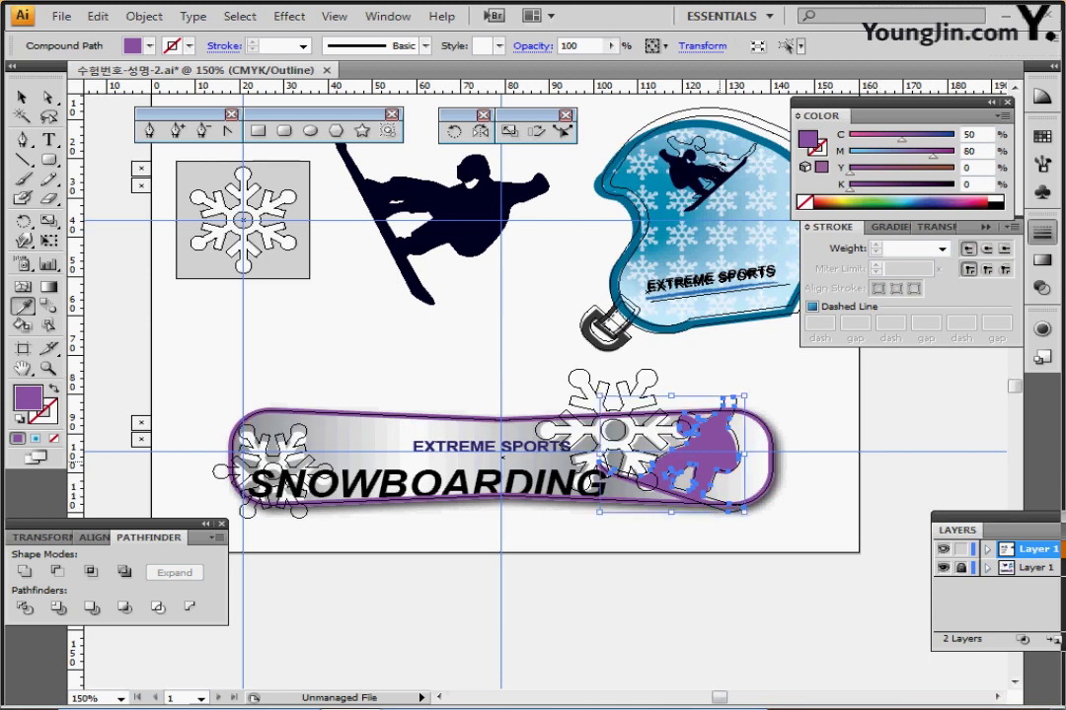
pyautogui.hotkey('ctrl', 'shift', 'a')
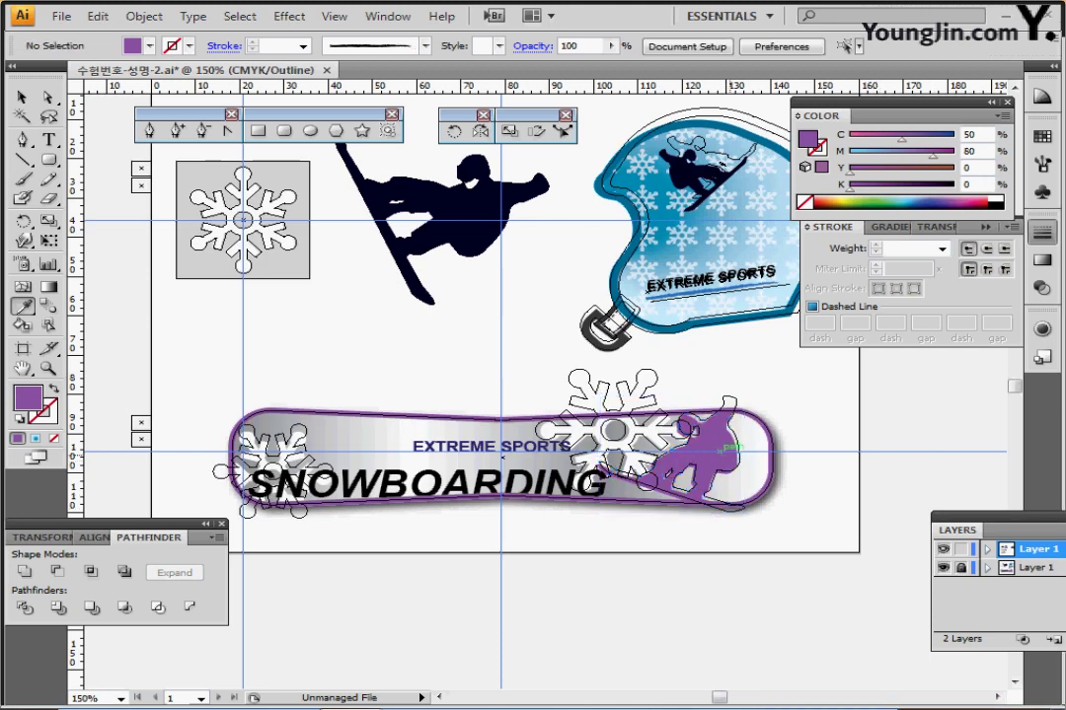
pyautogui.keyDown('ctrl'); pyautogui.click(730, 409); pyautogui.keyUp('ctrl')
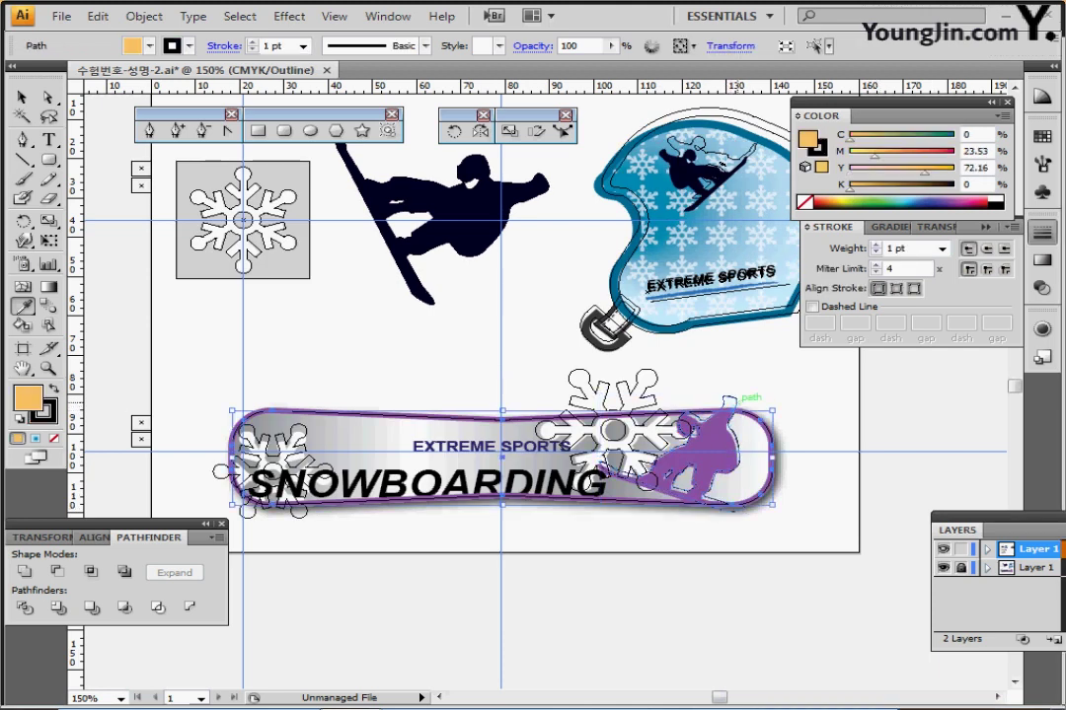
pyautogui.keyDown('ctrl'); pyautogui.click(731, 400); pyautogui.keyUp('ctrl')
pyautogui.press('Right')
pyautogui.press('Right')
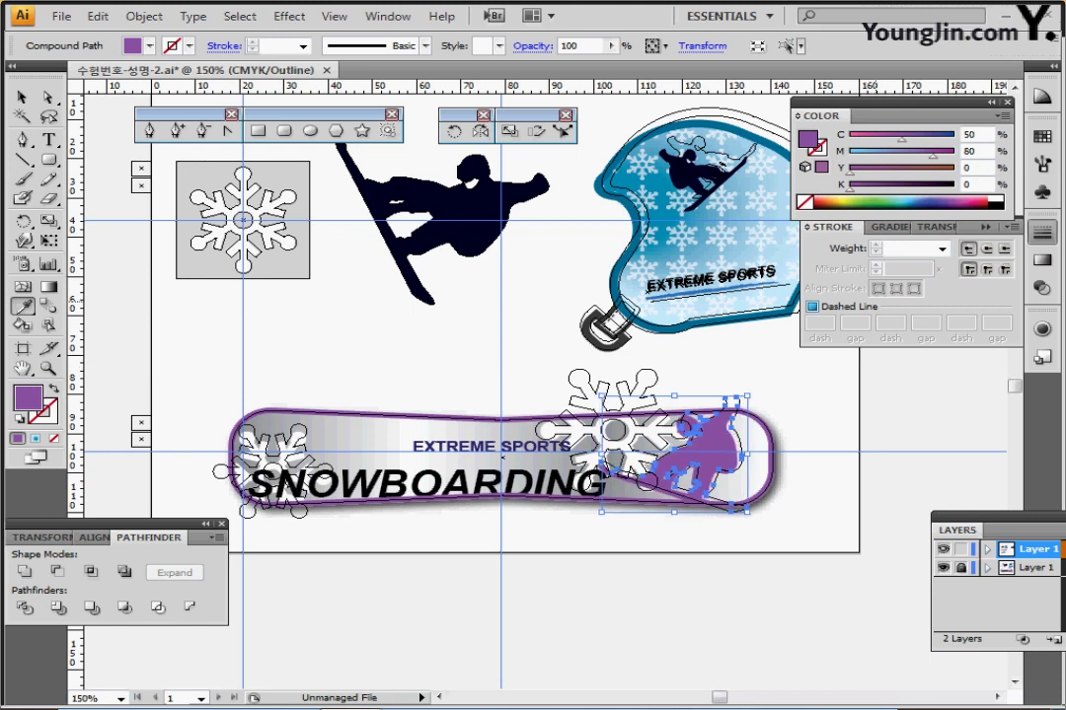
pyautogui.press('Left')
pyautogui.press('Left')
pyautogui.press('Left')
pyautogui.press('Down')
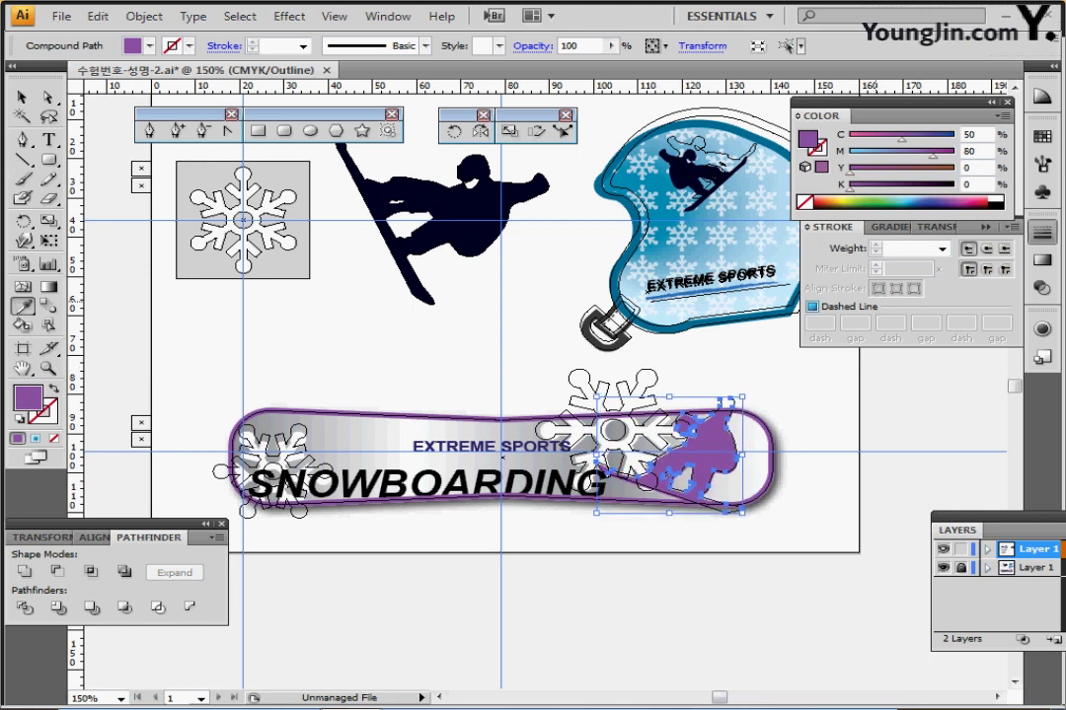
pyautogui.hotkey('ctrl', 'y')
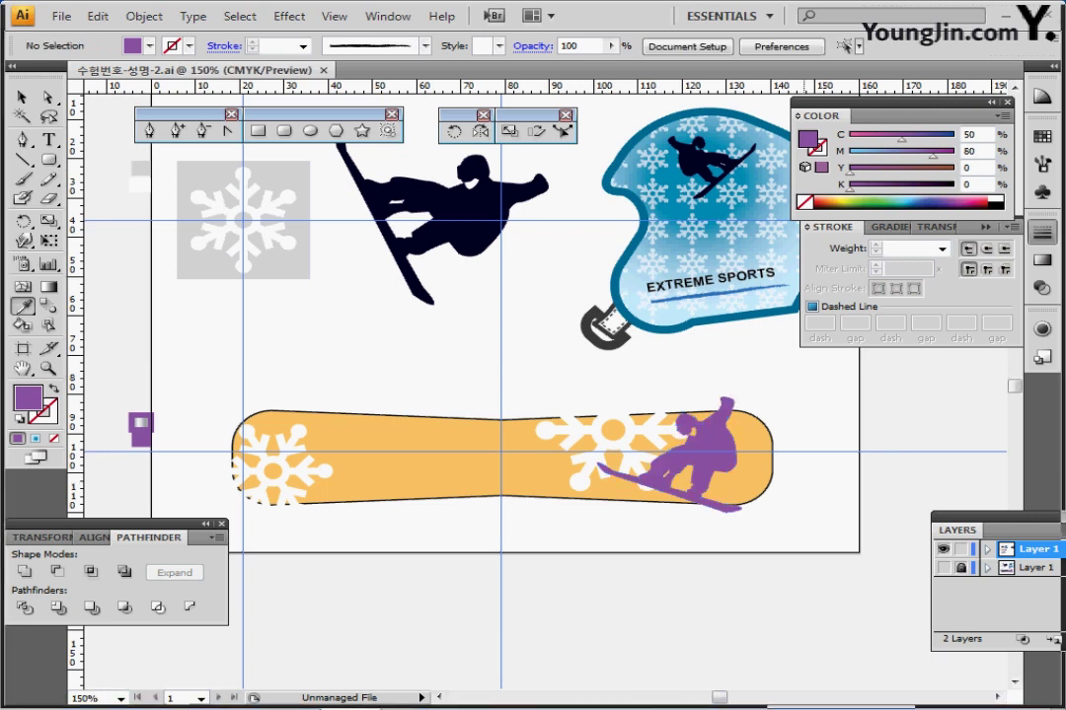
# Move the EXTREME SPORTS and SNOWBOARDING lettering from below the artboard onto the snowboard and bring it to the front.
pyautogui.moveTo(801, 592); pyautogui.dragTo(741, 564)
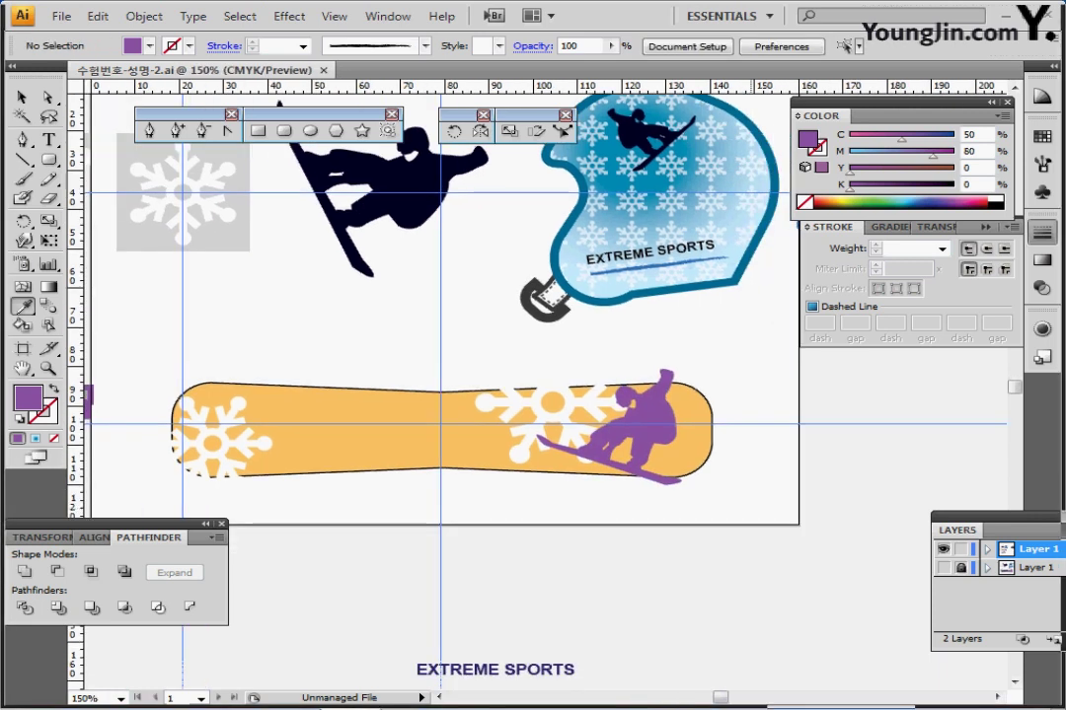
pyautogui.moveTo(599, 563); pyautogui.dragTo(648, 509)
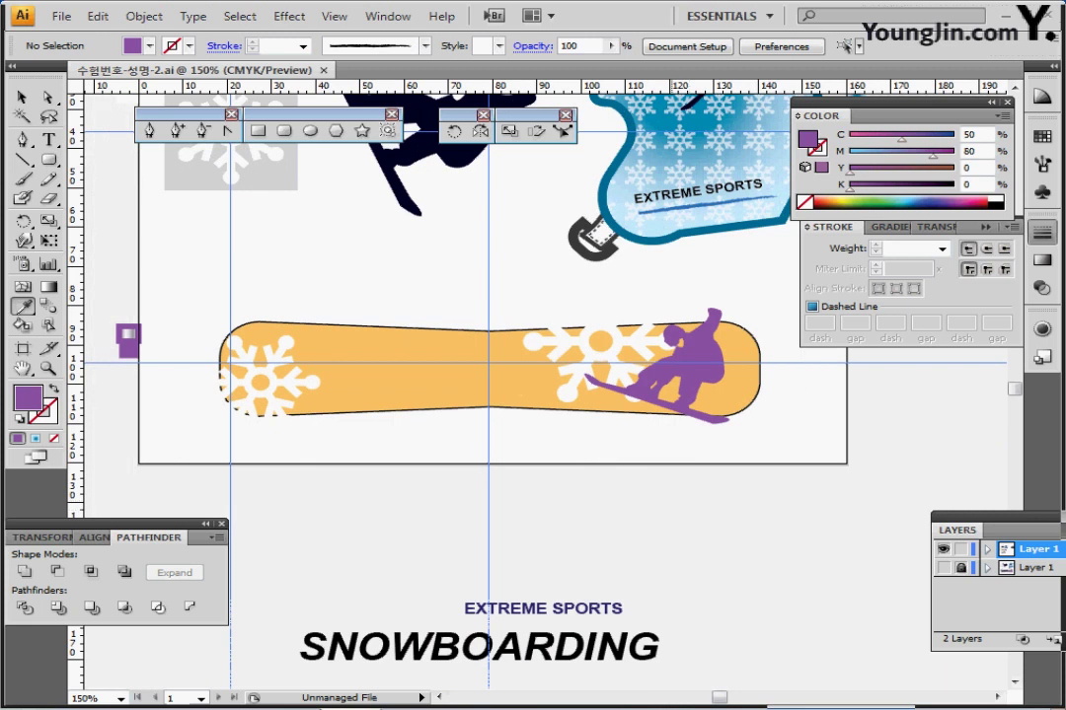
pyautogui.keyDown('ctrl'); pyautogui.click(533, 651); pyautogui.keyUp('ctrl')
pyautogui.moveTo(547, 561); pyautogui.dragTo(493, 631)
pyautogui.moveTo(563, 646); pyautogui.dragTo(528, 403)
pyautogui.hotkey('ctrl', 'shift', ']')
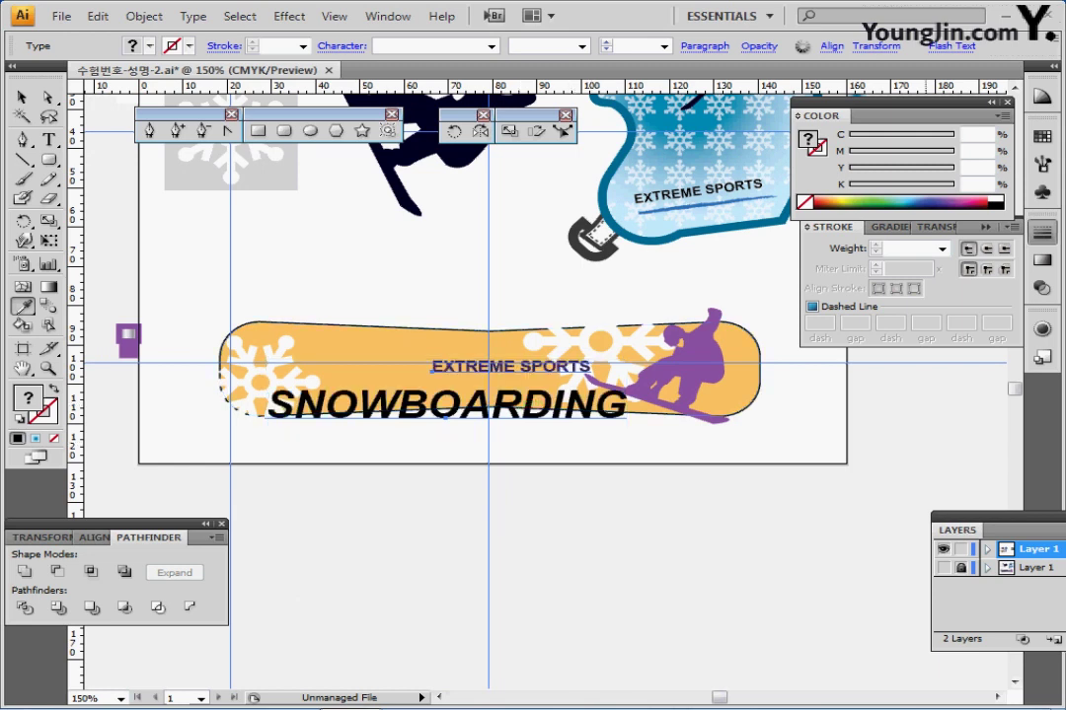
# In Outline mode, nudge both lettering lines left and up until they coincide with the sample lettering on the snowboard.
pyautogui.hotkey('ctrl', 'y')
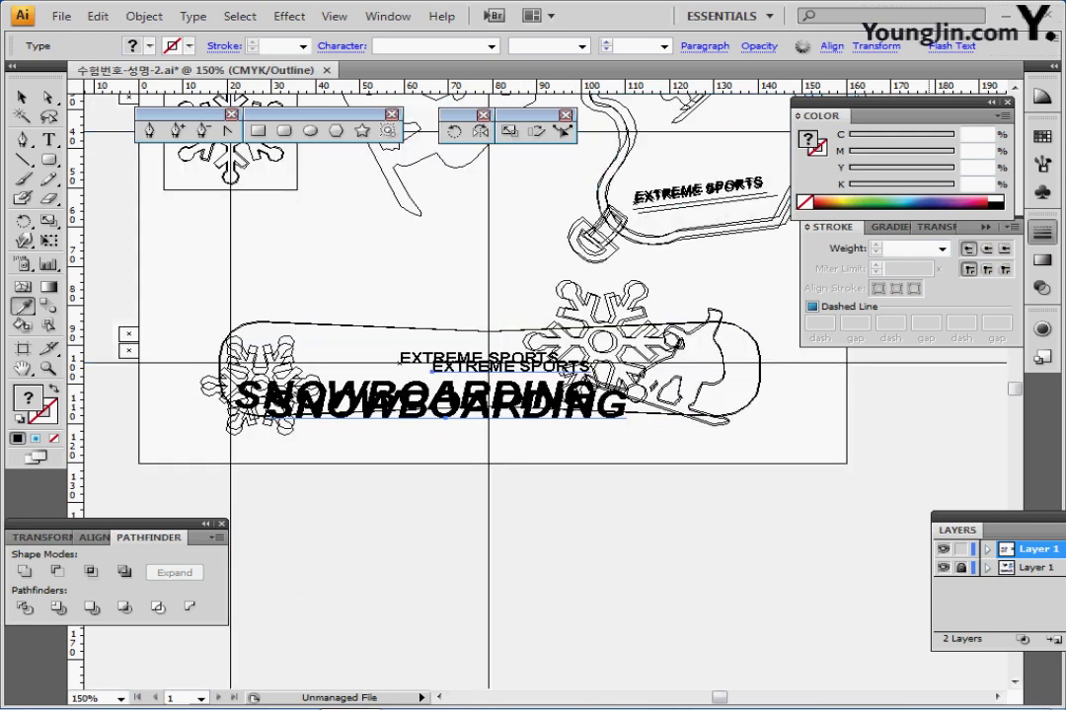
pyautogui.hotkey('ctrl', 'Left')
pyautogui.hotkey('ctrl', 'Left')
pyautogui.hotkey('ctrl', 'Left')
pyautogui.hotkey('ctrl', 'Left')
pyautogui.hotkey('ctrl', 'Left')
pyautogui.hotkey('ctrl', 'Left')
pyautogui.hotkey('ctrl', 'Left')
pyautogui.hotkey('ctrl', 'Left')
pyautogui.hotkey('ctrl', 'Left')
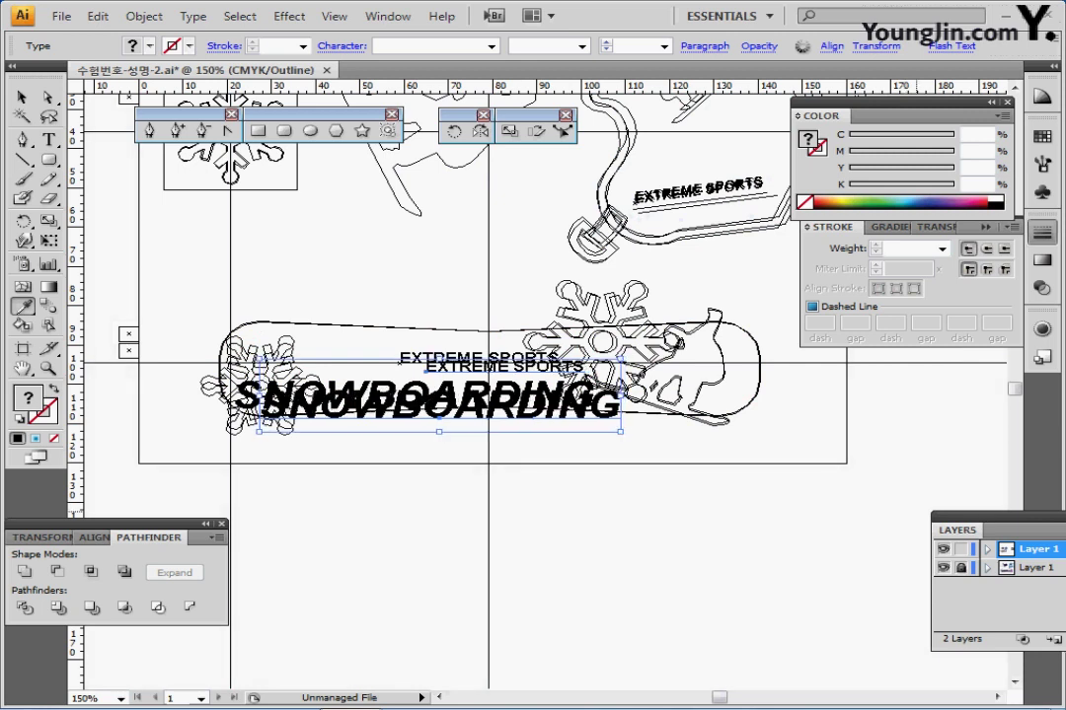
pyautogui.press('Up')
pyautogui.press('Up')
pyautogui.press('Up')
pyautogui.press('Up')
pyautogui.press('Up')
pyautogui.press('Up')
pyautogui.press('Up')
pyautogui.press('Up')
pyautogui.press('Up')
pyautogui.press('Up')
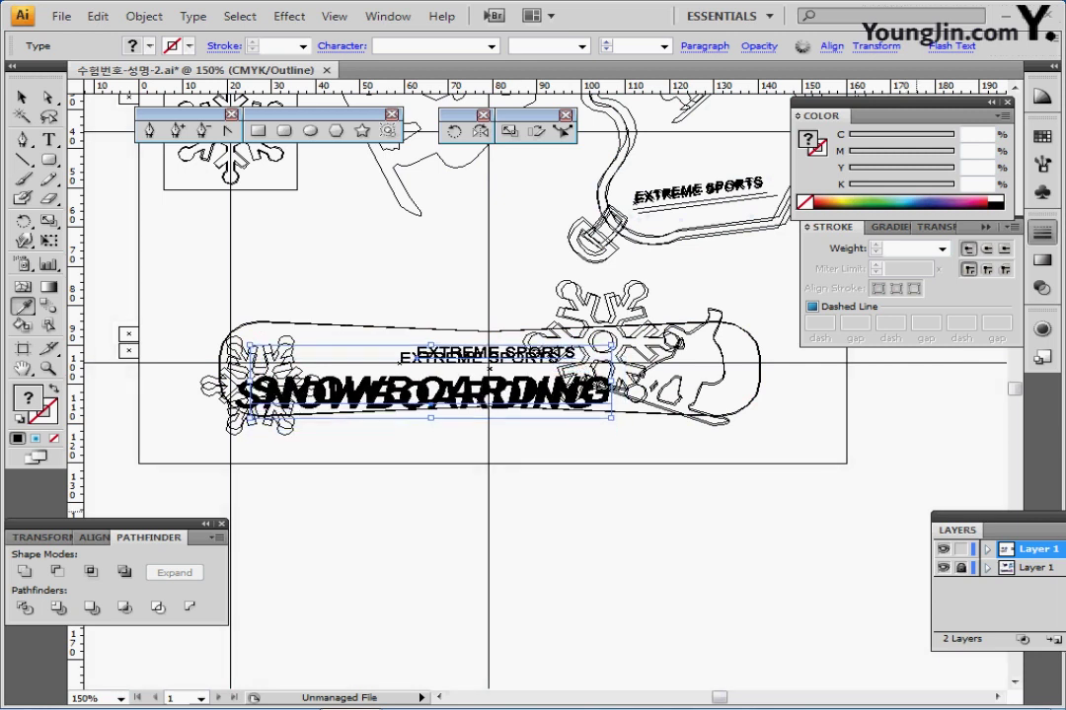
pyautogui.press('Down')
pyautogui.press('Down')
pyautogui.press('Down')
pyautogui.press('Down')
pyautogui.press('Down')
pyautogui.press('Down')
pyautogui.press('Down')
pyautogui.press('Left')
pyautogui.press('Left')
pyautogui.press('Left')
pyautogui.press('Left')
pyautogui.press('Left')
pyautogui.press('Left')
pyautogui.press('Left')
pyautogui.press('Left')
pyautogui.press('Left')
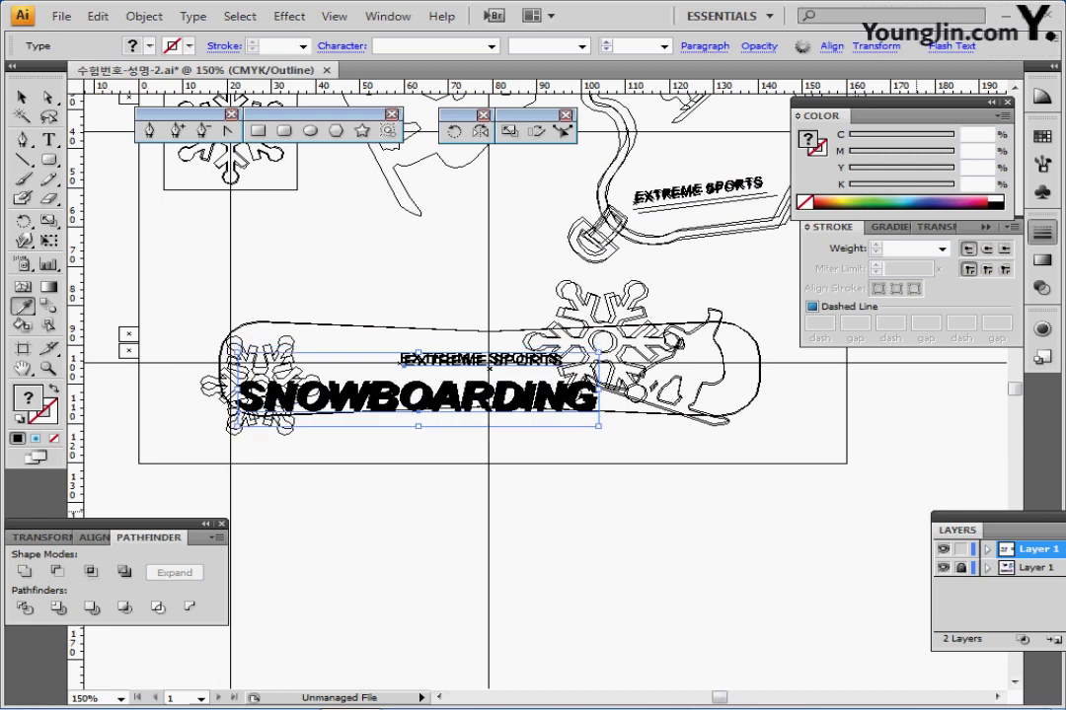
pyautogui.press('Up')
pyautogui.press('Up')
pyautogui.press('Left')
pyautogui.press('Left')
pyautogui.press('Left')
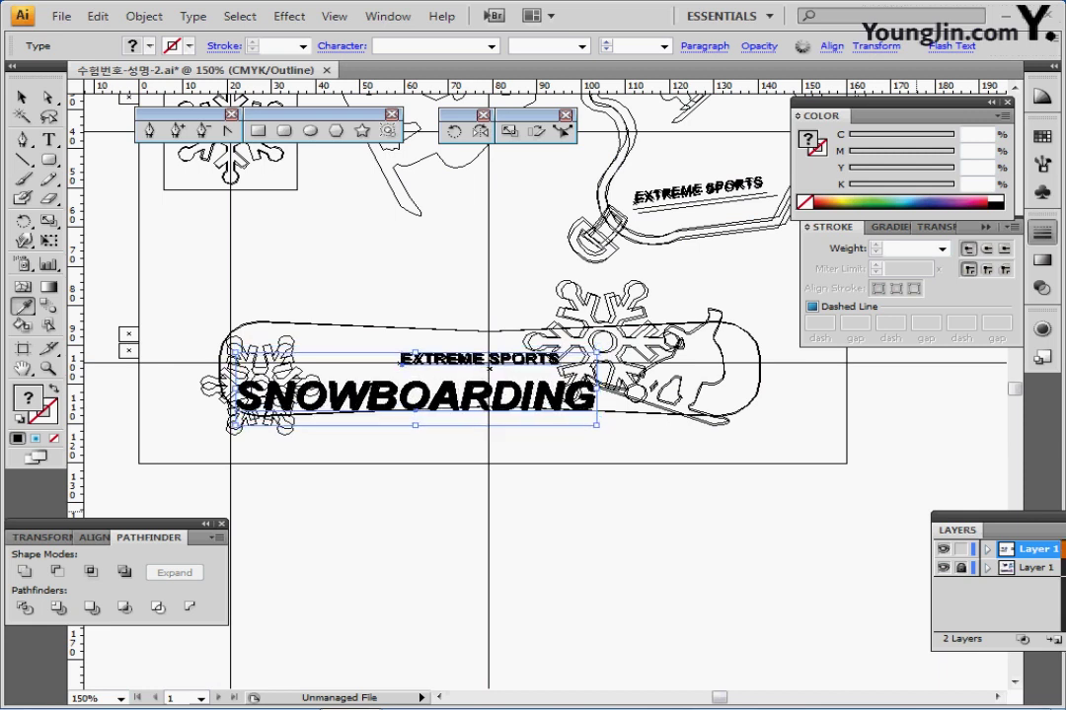
# Hide the sample layer, return to Preview mode and save the document.
pyautogui.hotkey('ctrl', 'shift', 'a')
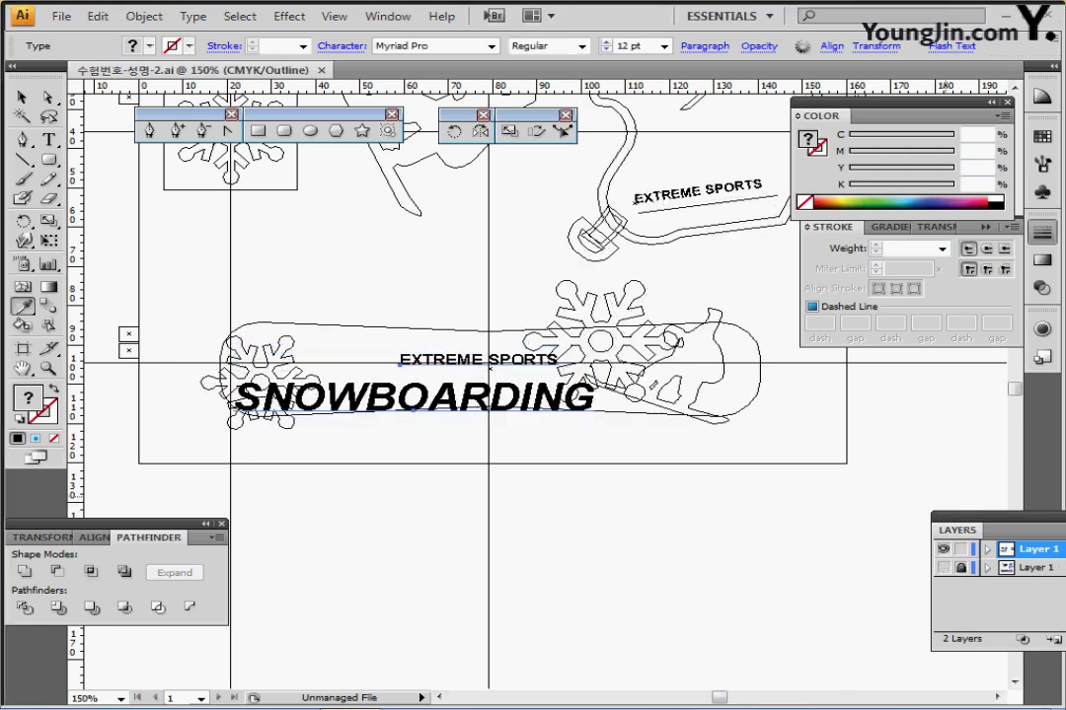
pyautogui.hotkey('ctrl', 'y')
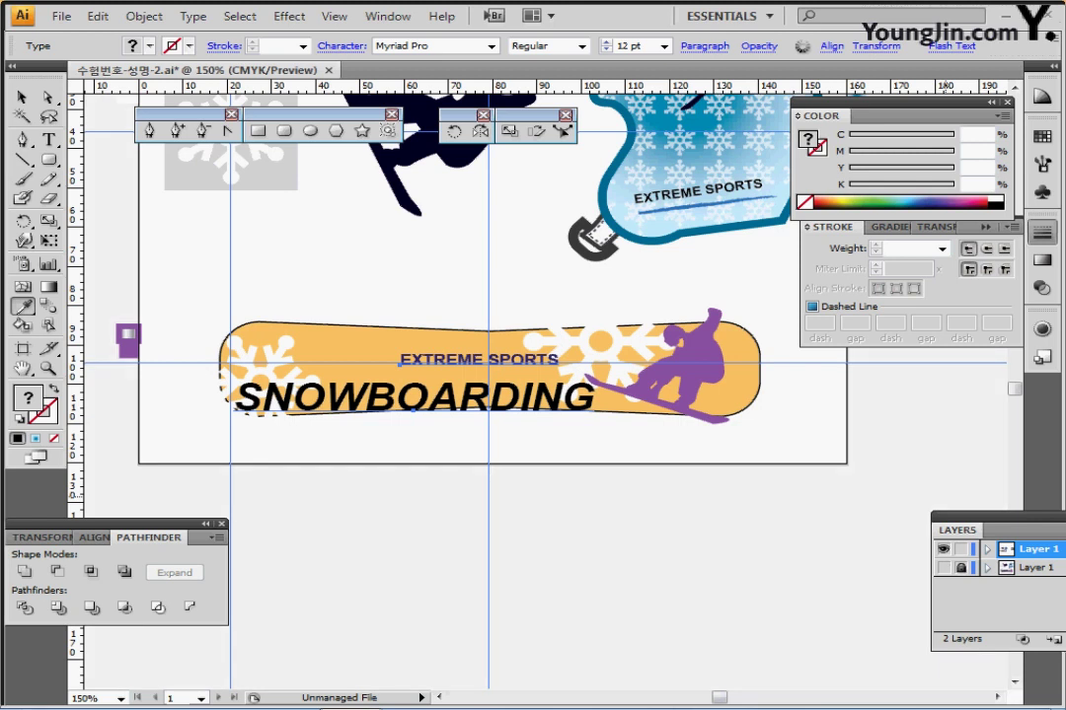
pyautogui.hotkey('ctrl', 's')
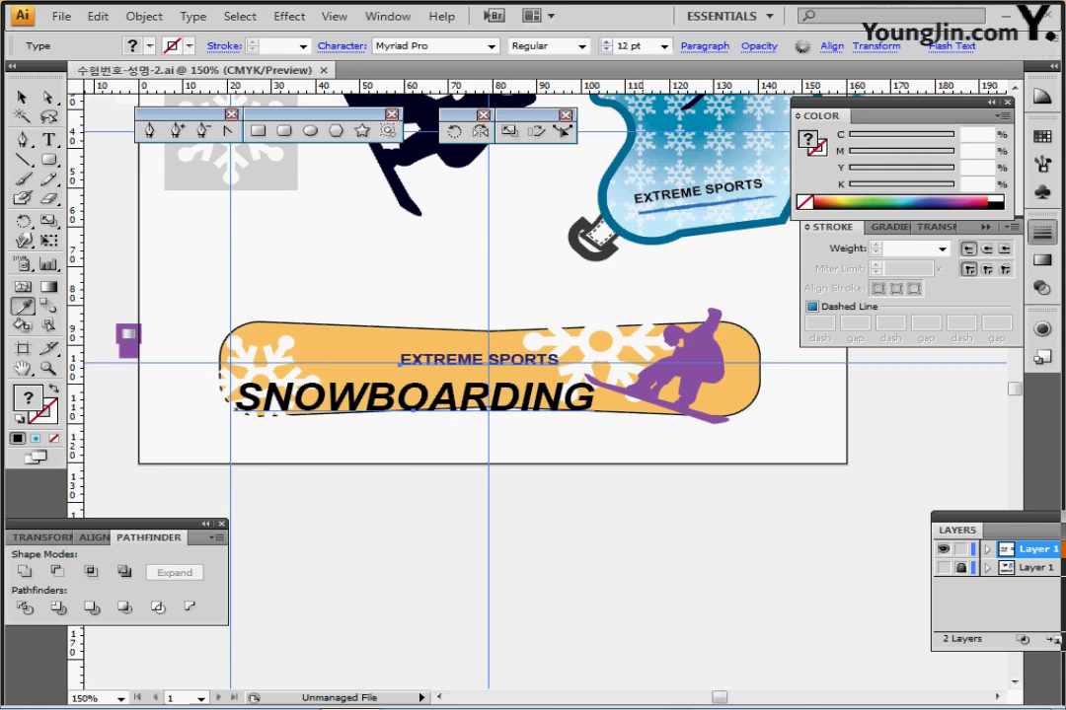
# Check the font, style and size of the EXTREME SPORTS lettering on the snowboard, and hide the stroke and character settings.
pyautogui.scroll(1, 545, 392)
pyautogui.hotkey('ctrl', 'shift', 'a')
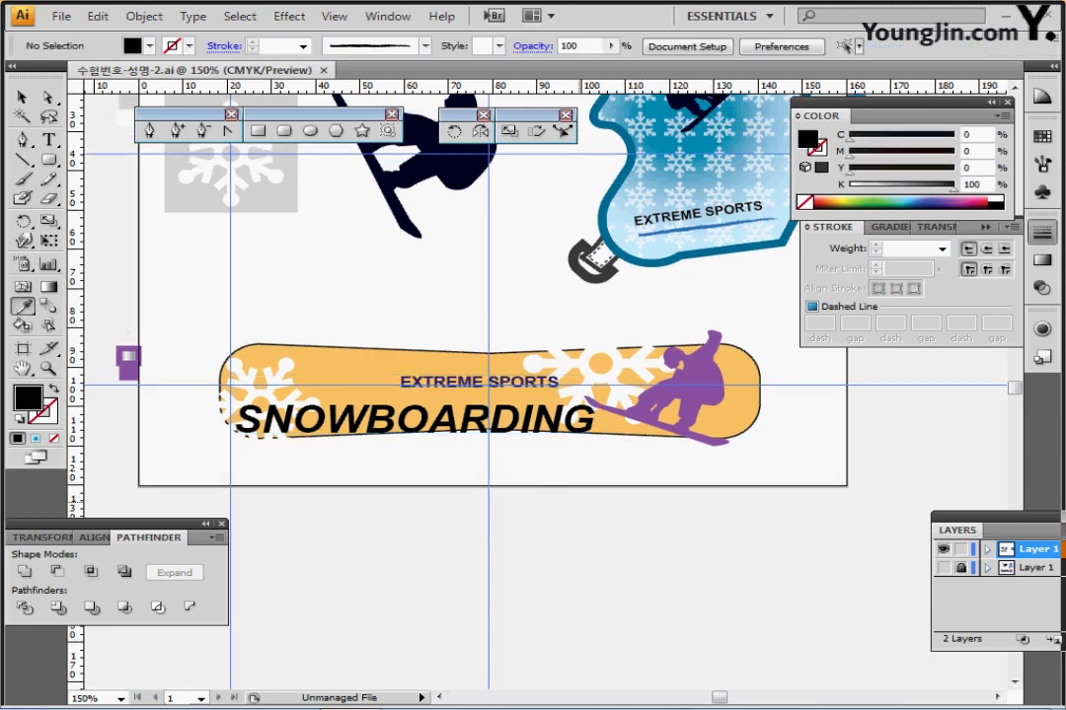
pyautogui.keyDown('ctrl'); pyautogui.click(479, 383); pyautogui.keyUp('ctrl')
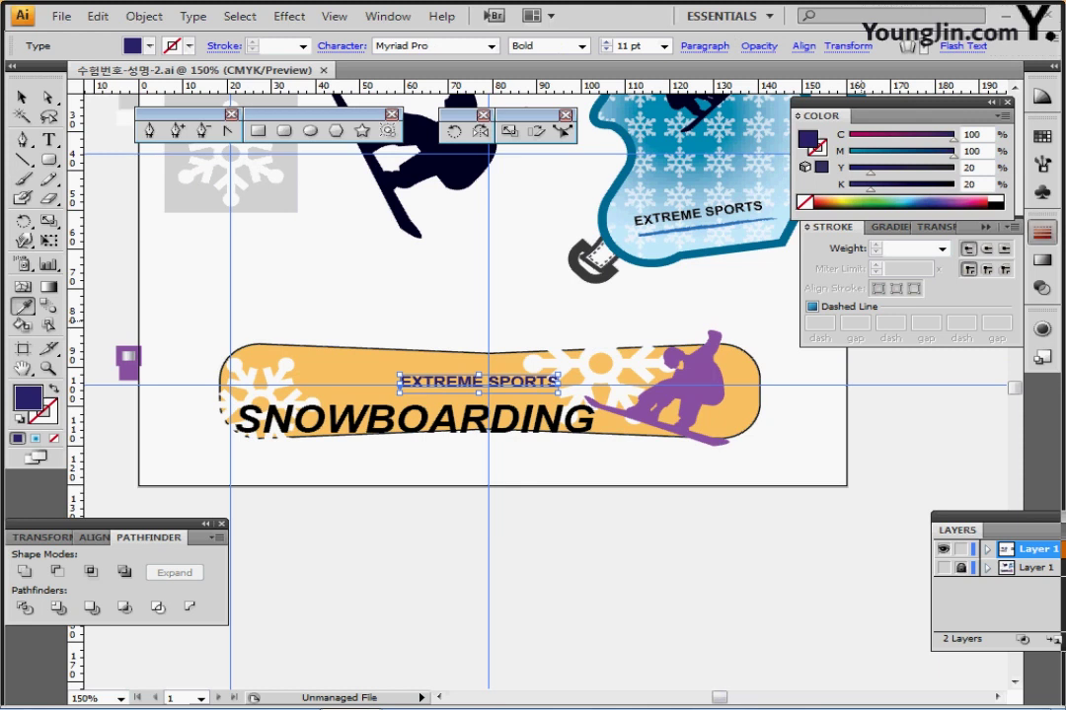
pyautogui.hotkey('ctrl', 't')
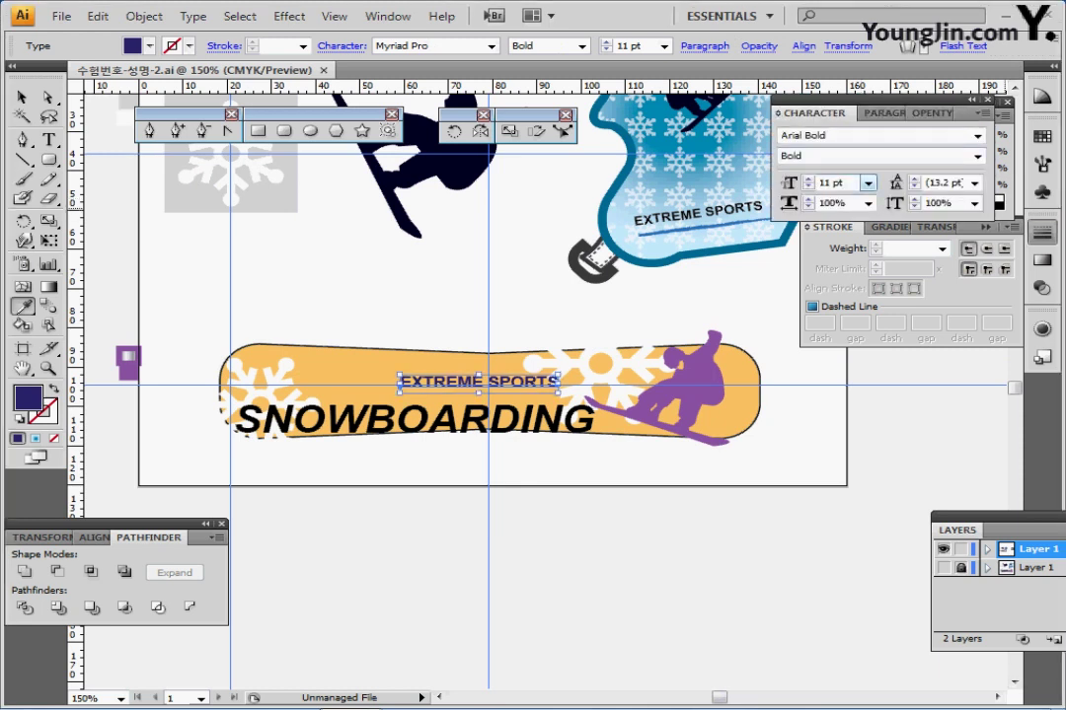
pyautogui.hotkey('ctrl', 'shift', 'a')
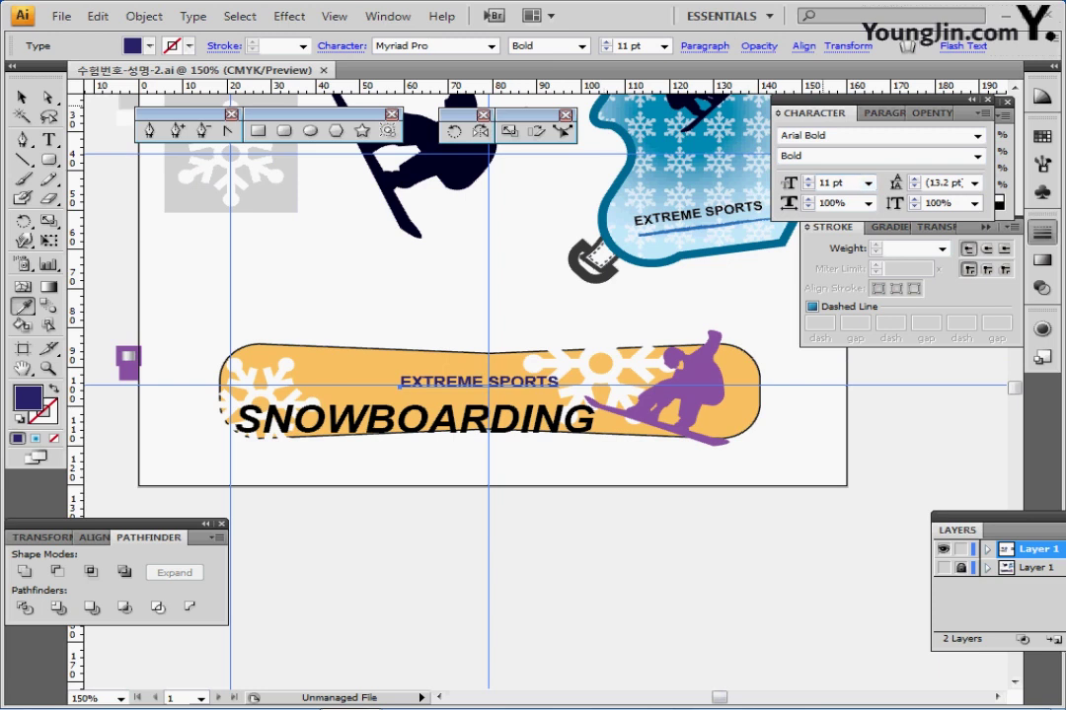
pyautogui.click(1042, 233)
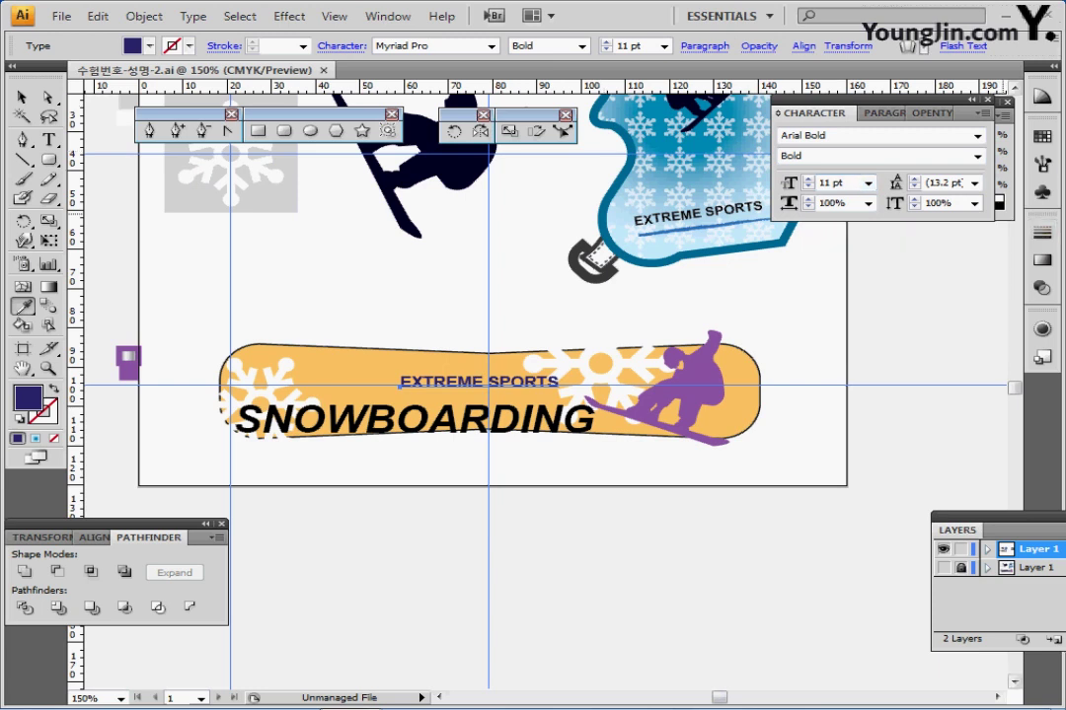
pyautogui.hotkey('ctrl', 't')
pyautogui.hotkey('ctrl', 'shift', 'a')
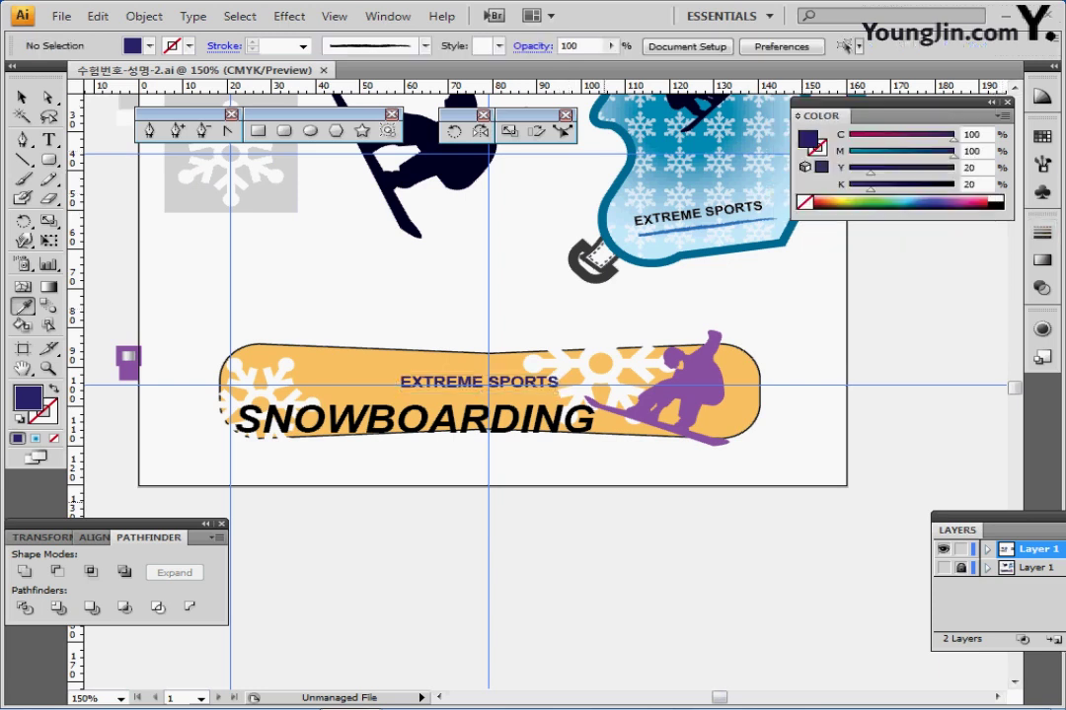
# Bring the orange snowboard shape in front of the snowflakes, snowboarder and lettering.
pyautogui.hscroll(1, 557, 481)
pyautogui.hscroll(1, 444, 385)
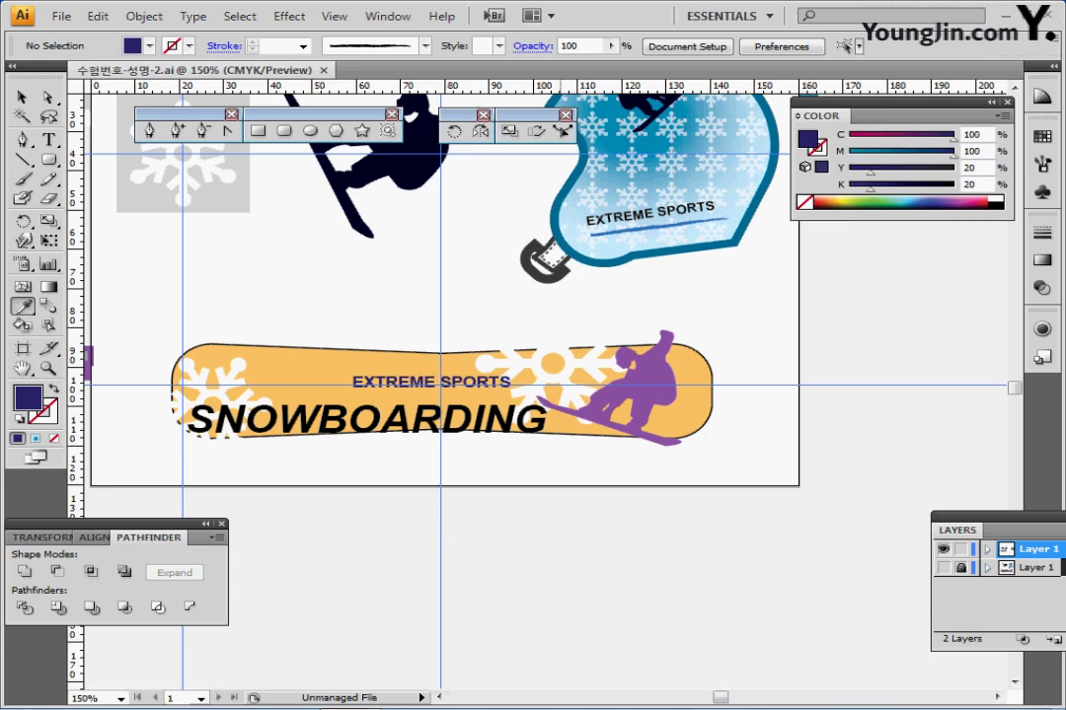
pyautogui.moveTo(475, 470); pyautogui.dragTo(530, 465)
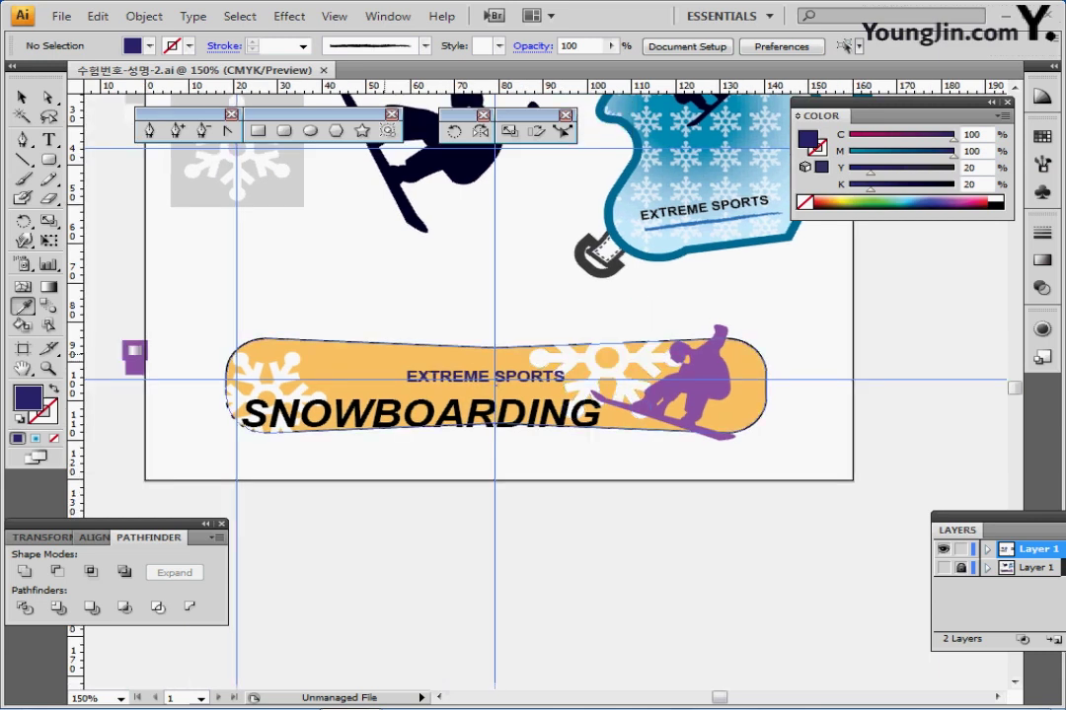
pyautogui.click(390, 343)
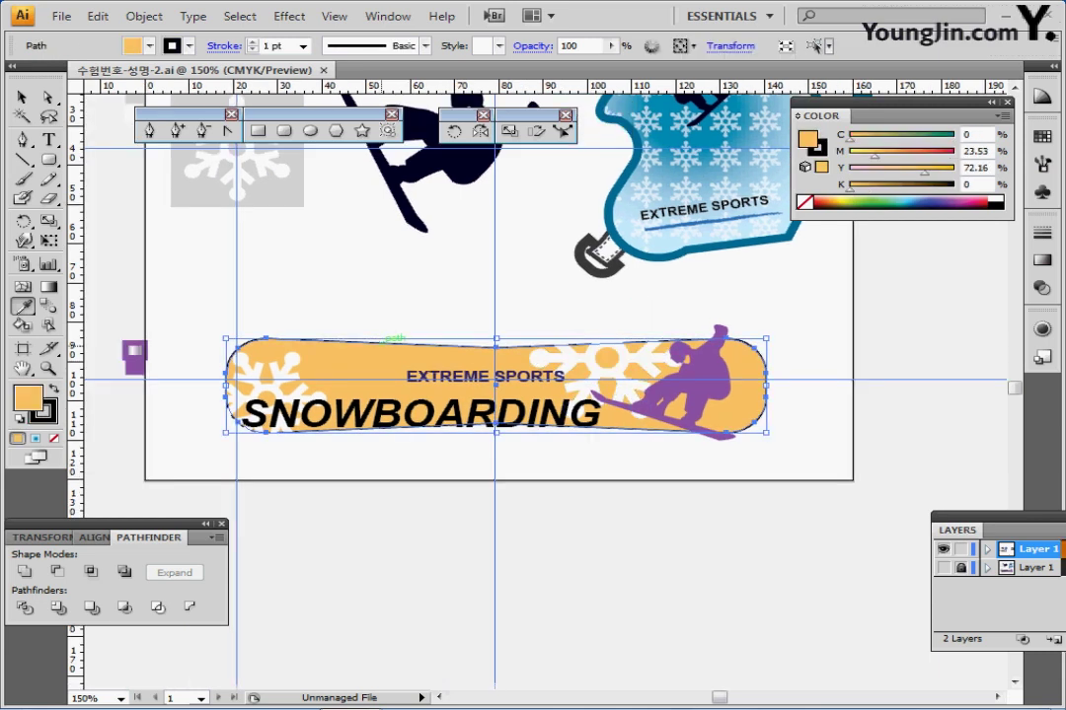
pyautogui.rightClick(383, 348)
pyautogui.moveTo(454, 585)
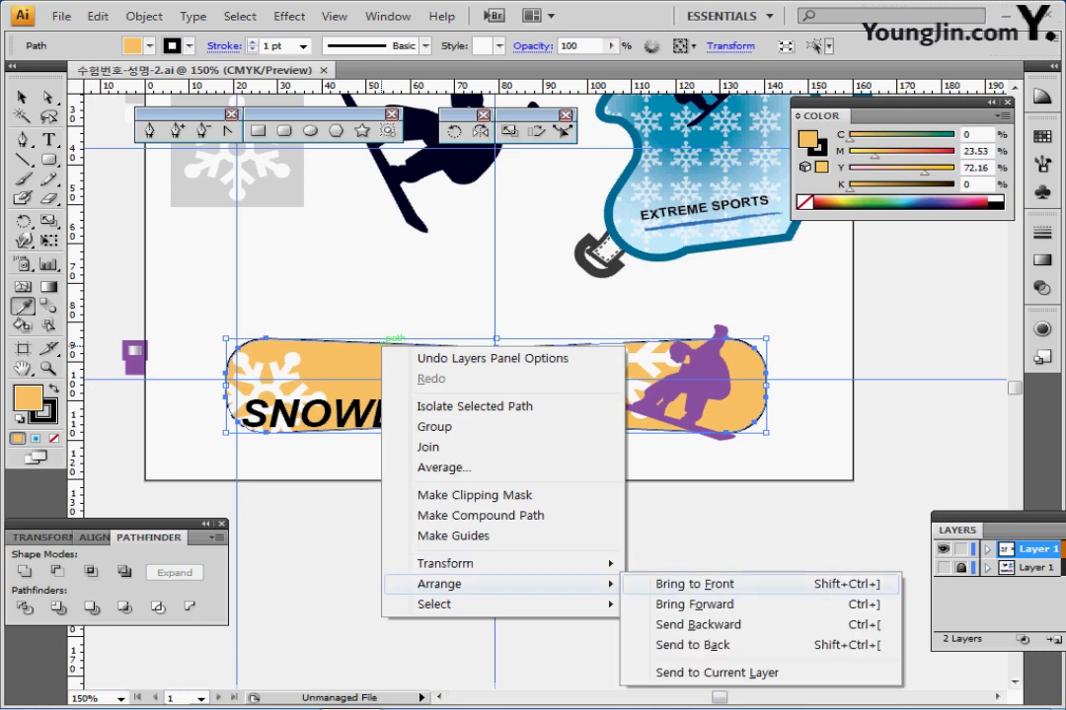
pyautogui.click(695, 584)
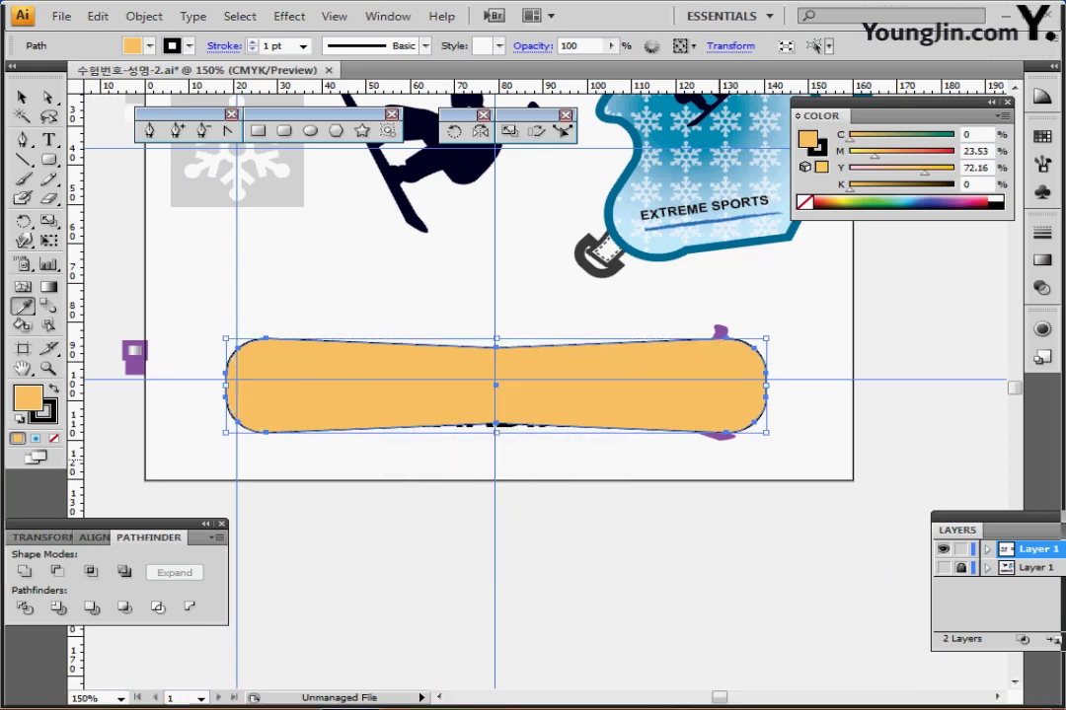
# Clip all the snowboard artwork, including snowflakes, snowboarder and lettering, with the snowboard shape as clipping mask, and deselect it.
pyautogui.moveTo(205, 327); pyautogui.dragTo(754, 470)
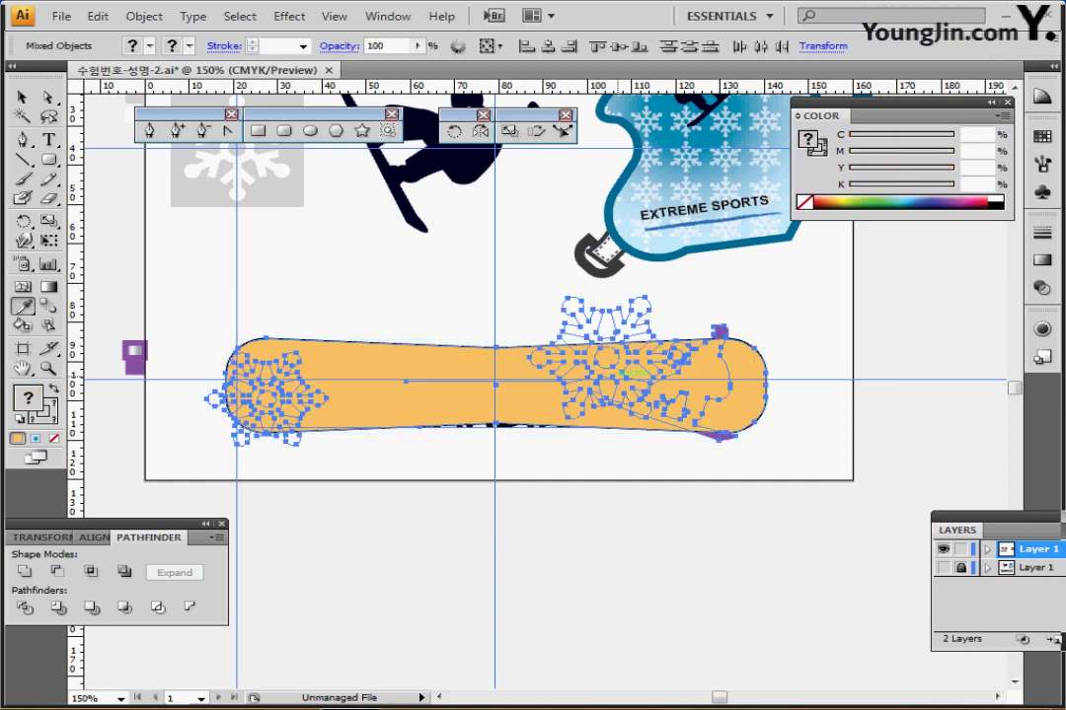
pyautogui.rightClick(618, 377)
pyautogui.click(710, 457)
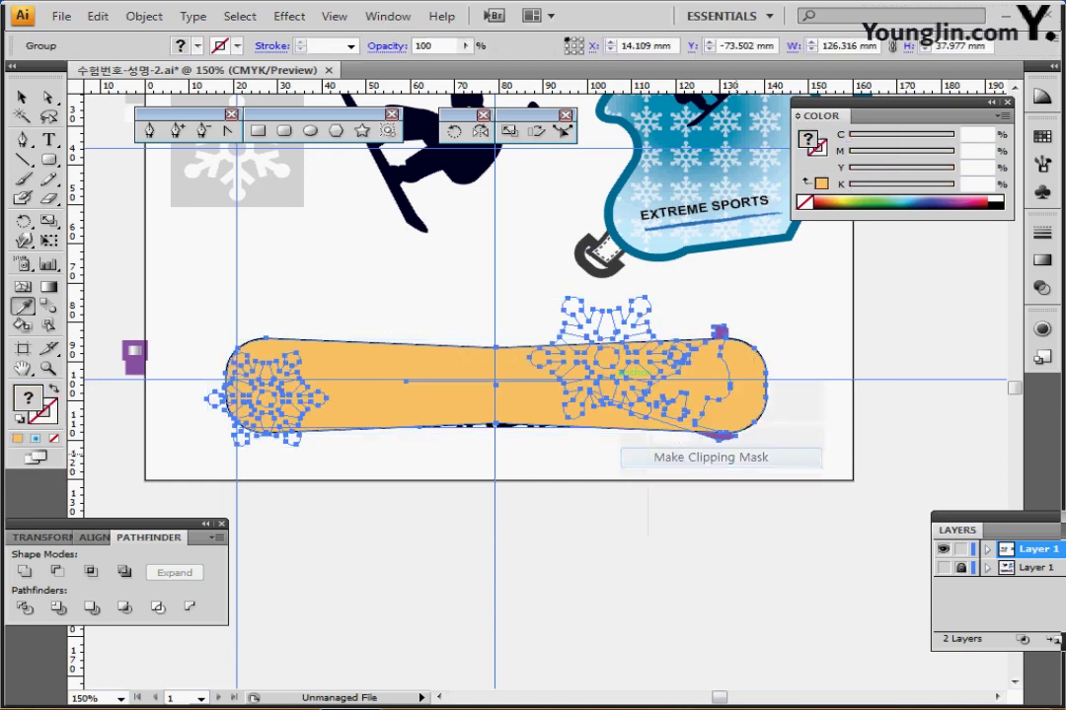
pyautogui.hotkey('ctrl', 'shift', 'a')
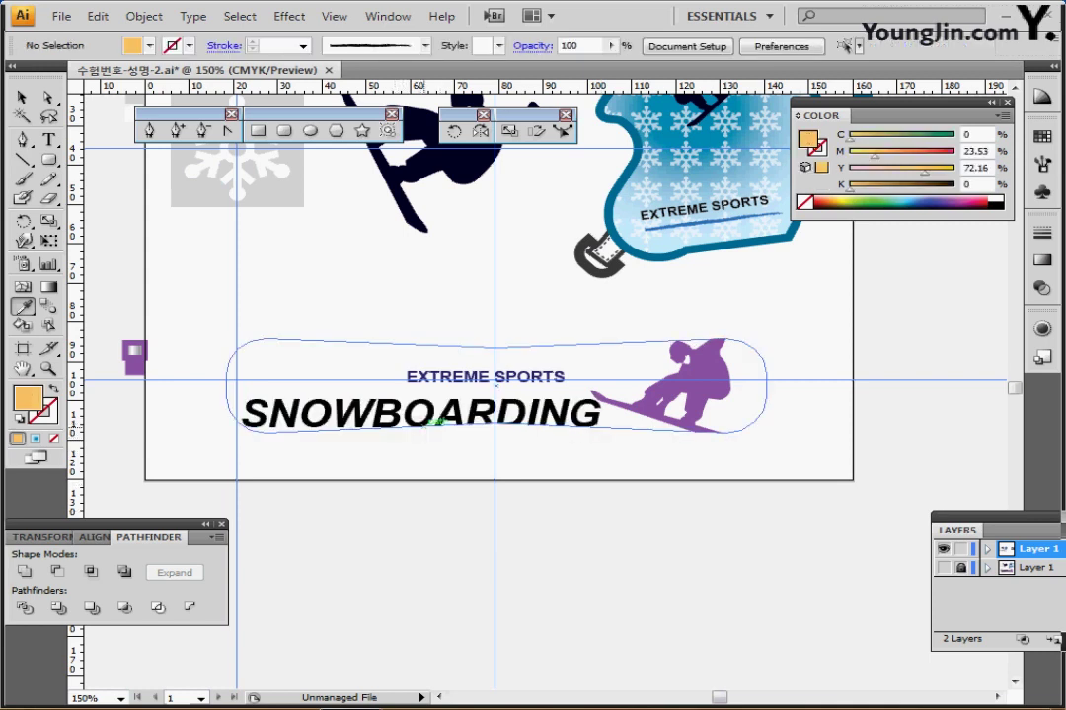
# Isolate the clipped snowboard group and give its clipping path the grey-white gradient fill and purple stroke sampled from the swatch beside the artboard.
pyautogui.click(434, 423)
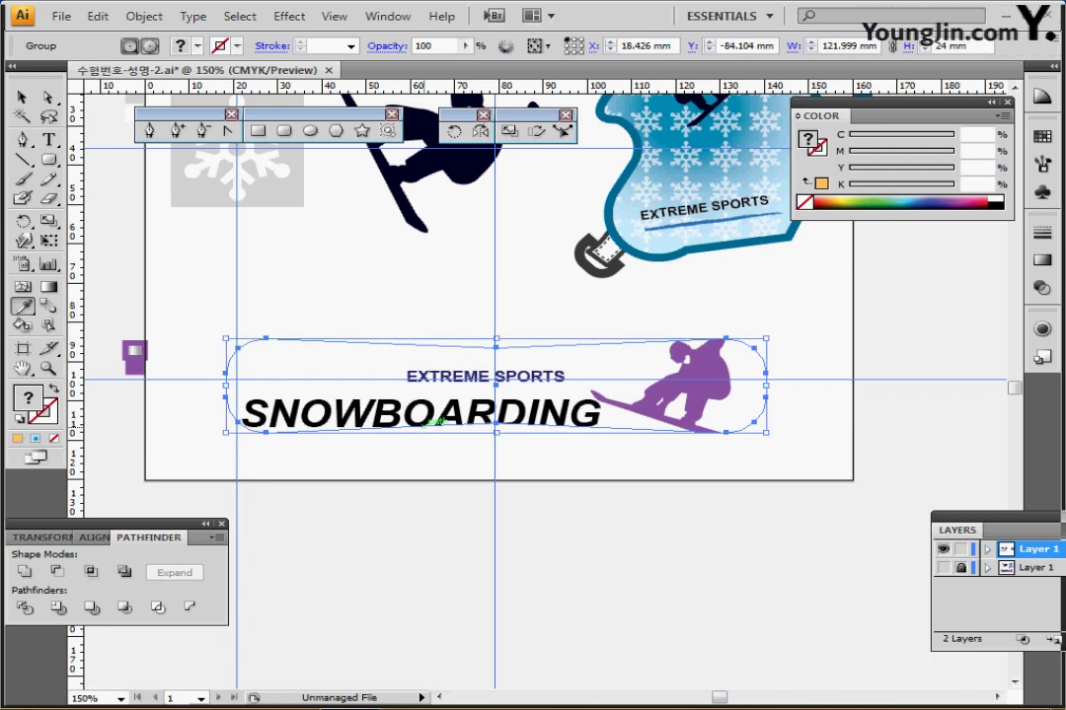
pyautogui.doubleClick(435, 423)
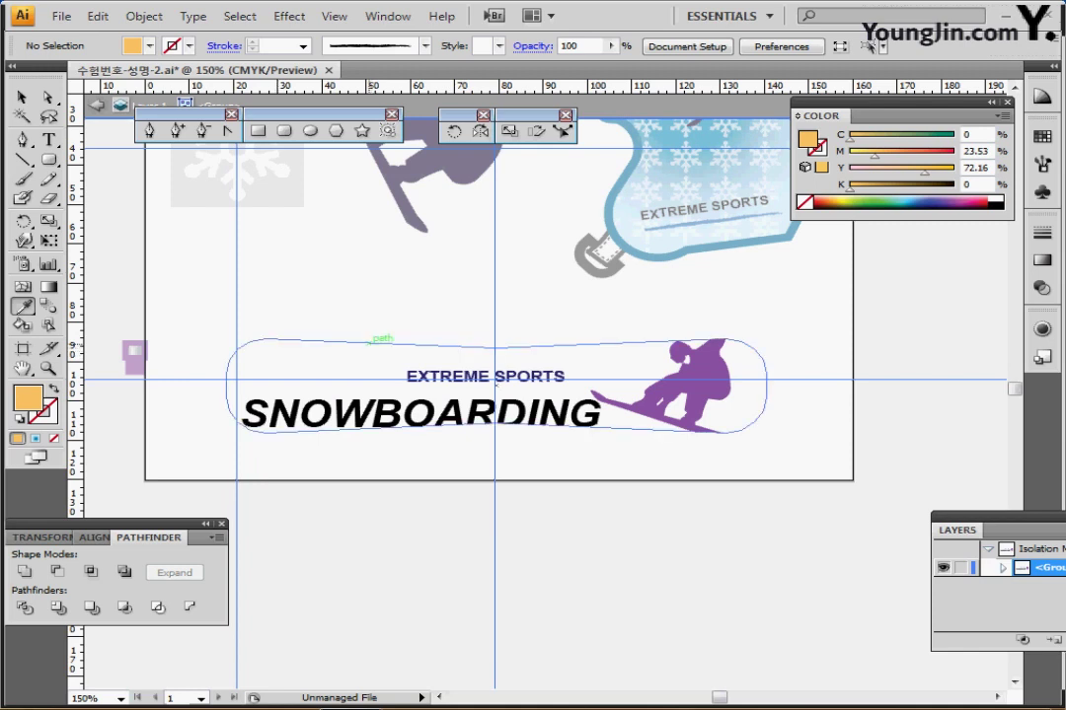
pyautogui.click(374, 341)
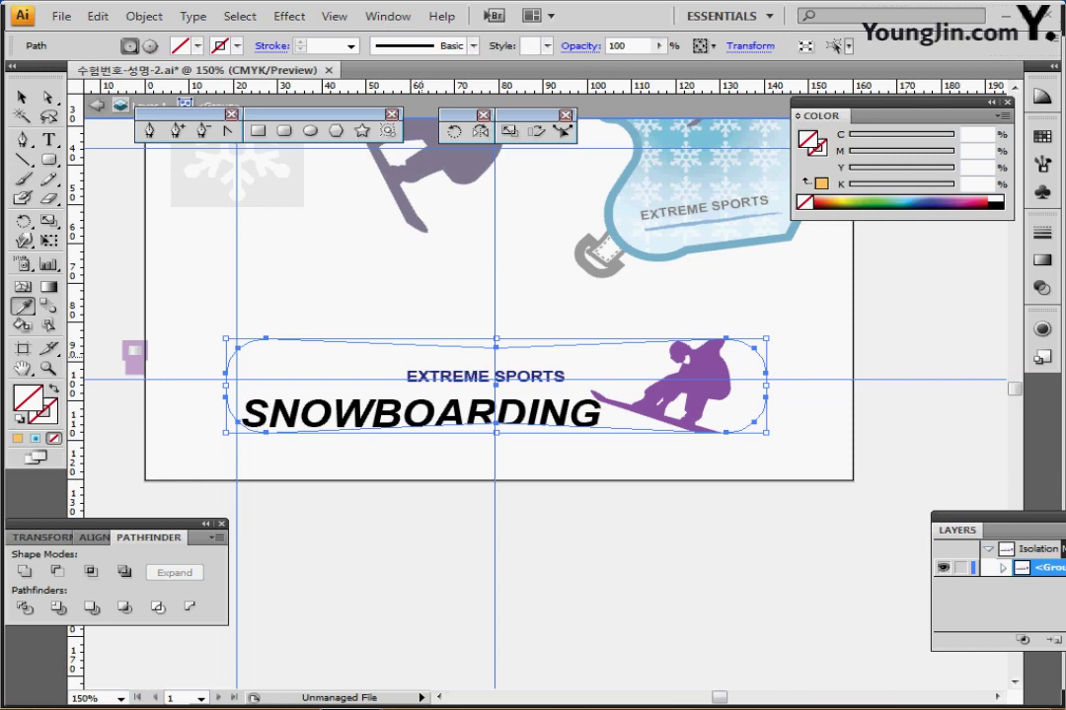
pyautogui.click(133, 351)
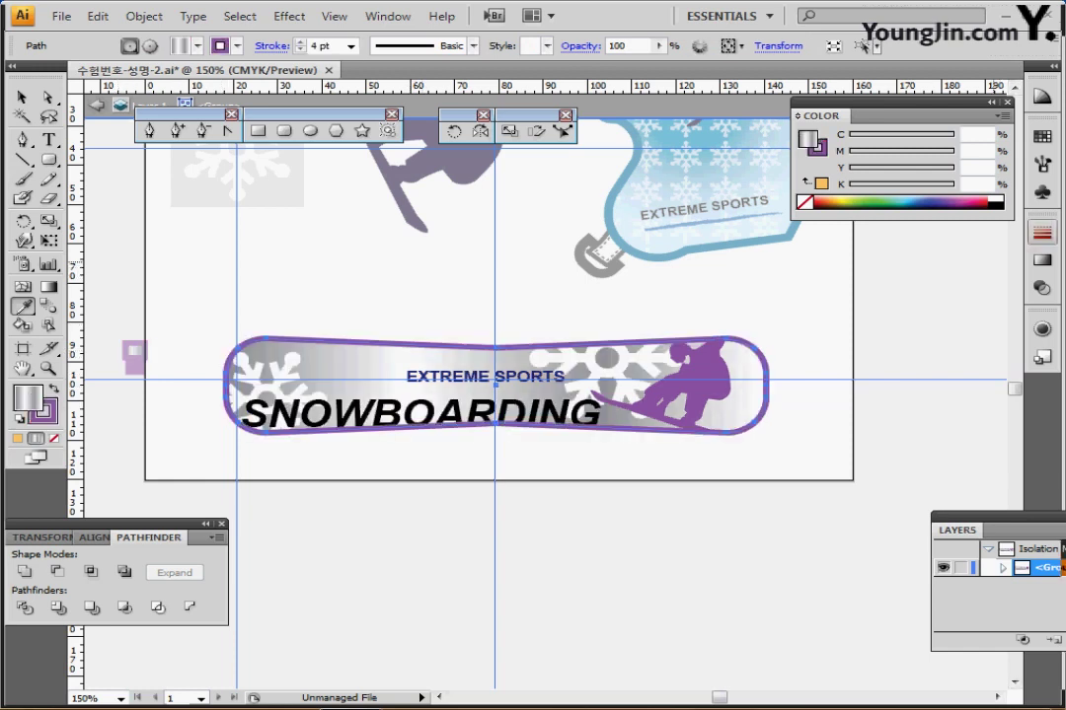
# Rebuild the snowboard's linear gradient by removing its last two stops and adding a K 50 grey stop and a white stop at 100%.
pyautogui.click(1041, 259)
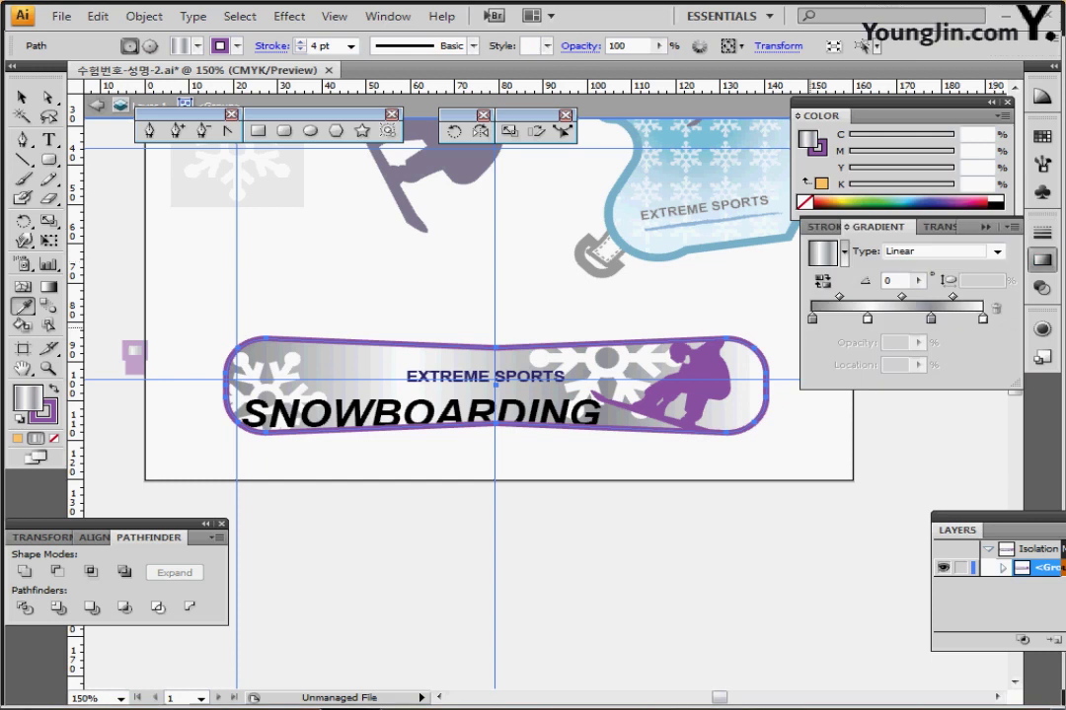
pyautogui.click(813, 319)
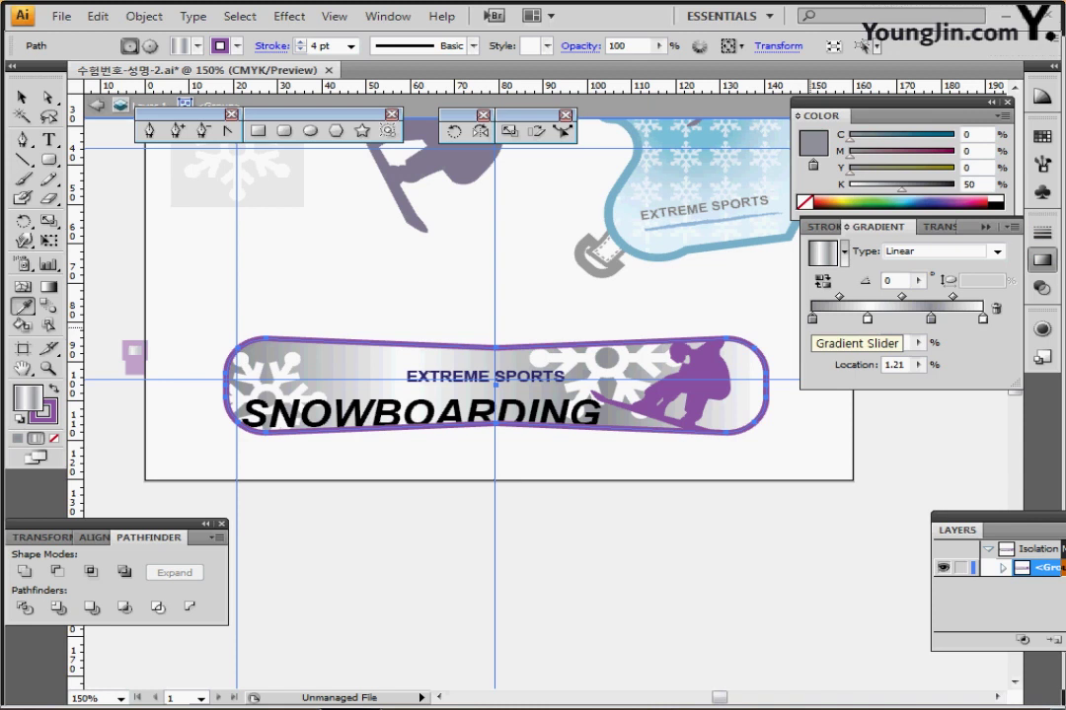
pyautogui.click(867, 319)
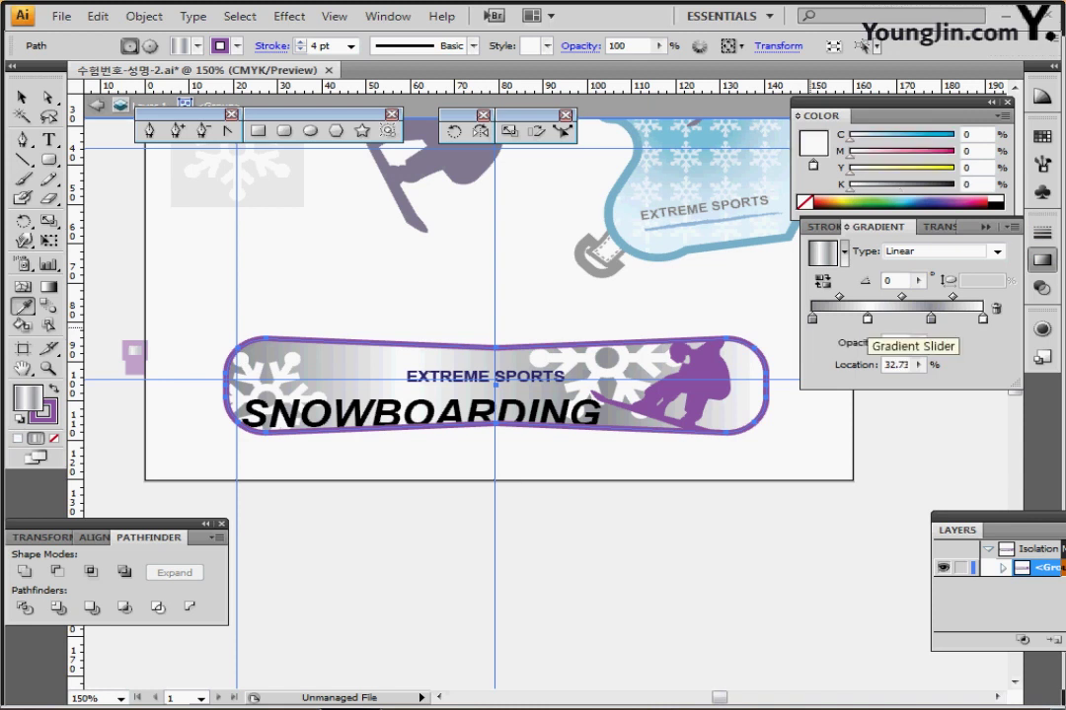
pyautogui.moveTo(931, 319); pyautogui.dragTo(931, 359)
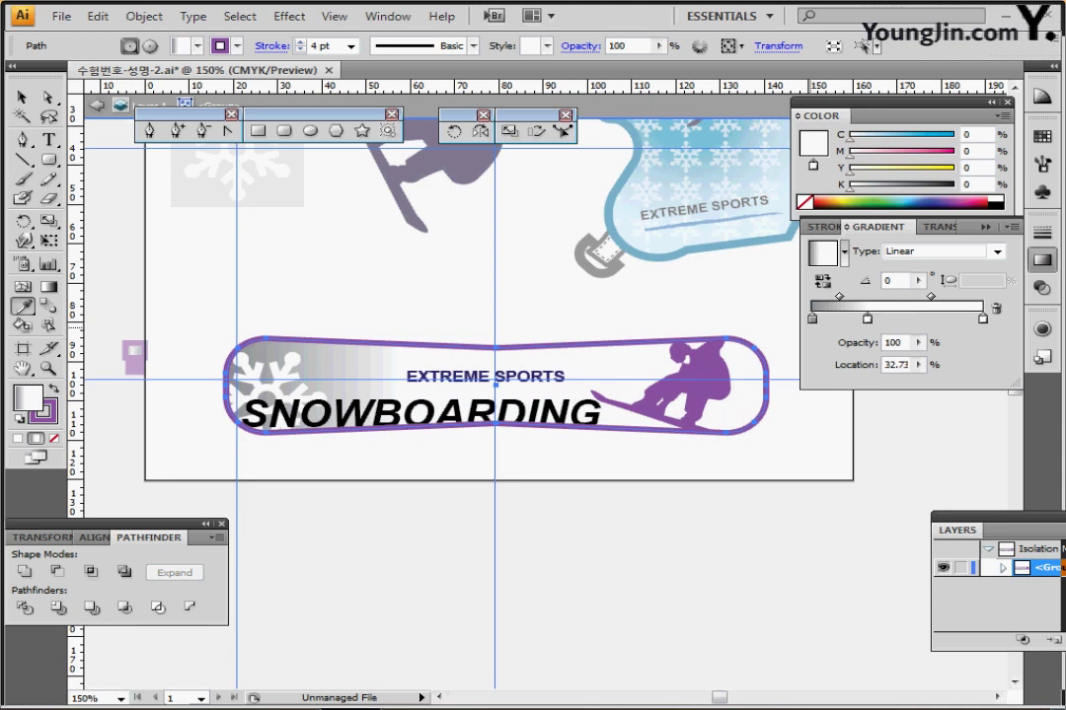
pyautogui.moveTo(982, 318); pyautogui.dragTo(983, 362)
pyautogui.click(812, 319)
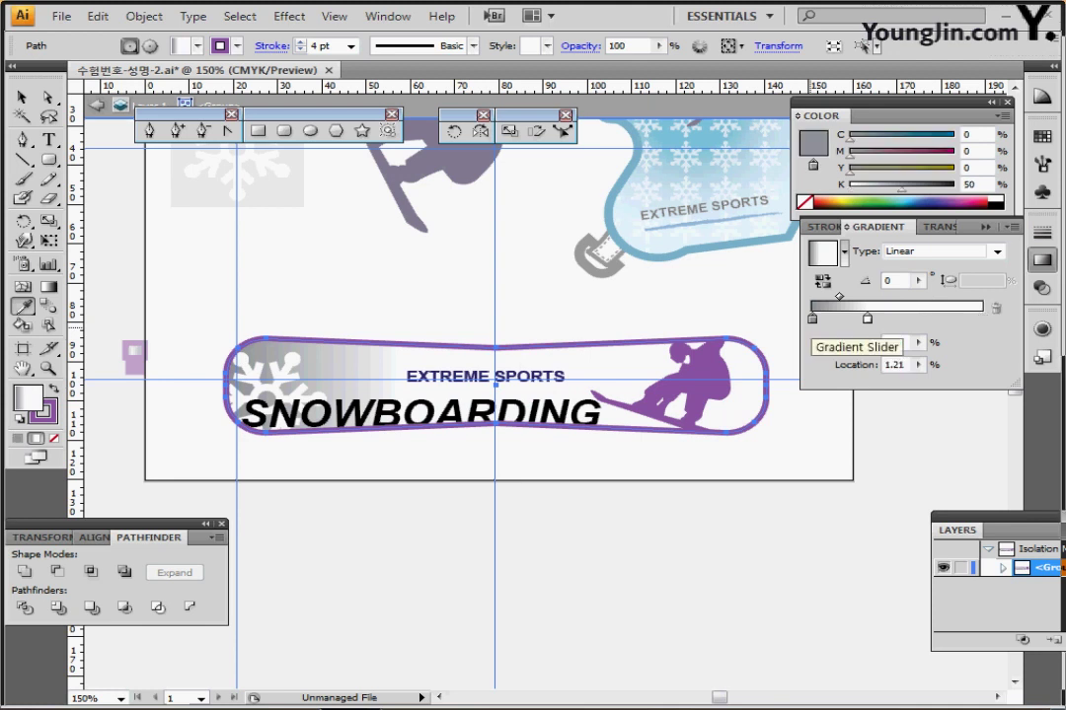
pyautogui.moveTo(812, 319); pyautogui.dragTo(982, 319)
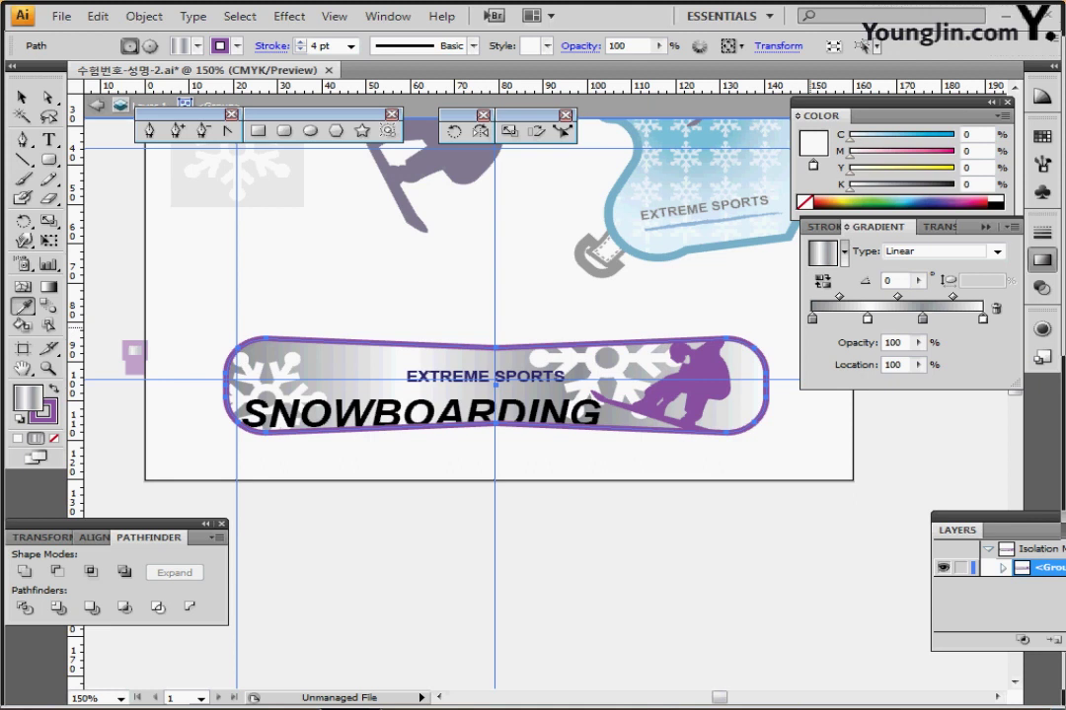
# Check the stroke settings of the snowboard's purple outline, and exit isolation mode with everything deselected.
pyautogui.click(823, 227)
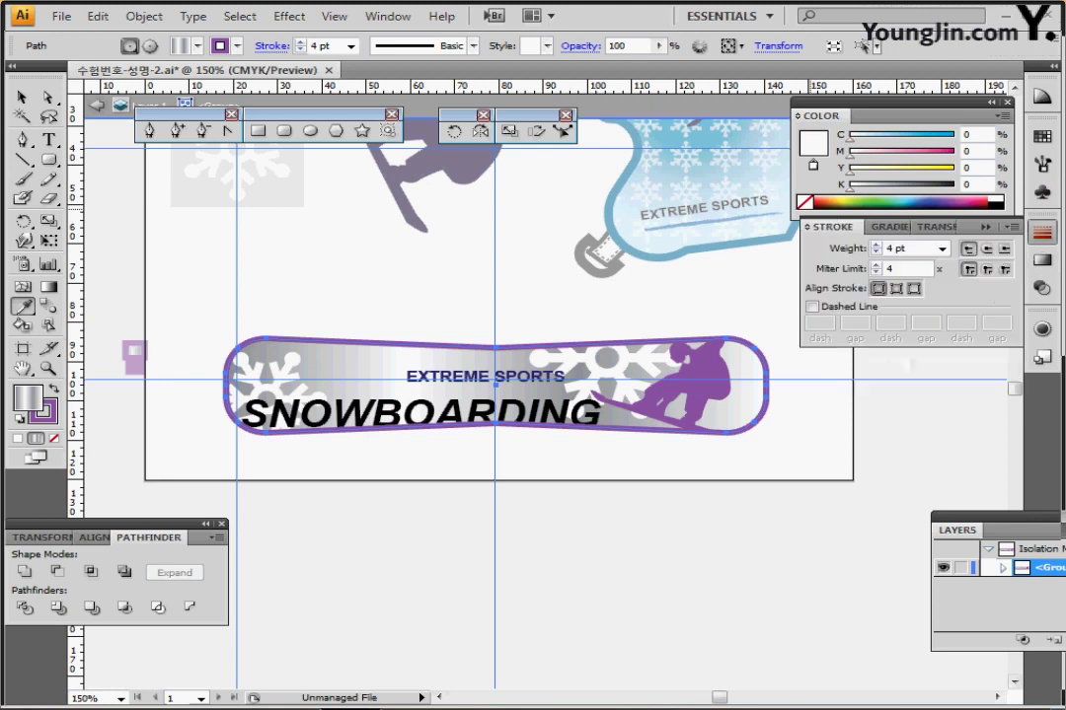
pyautogui.click(1042, 235)
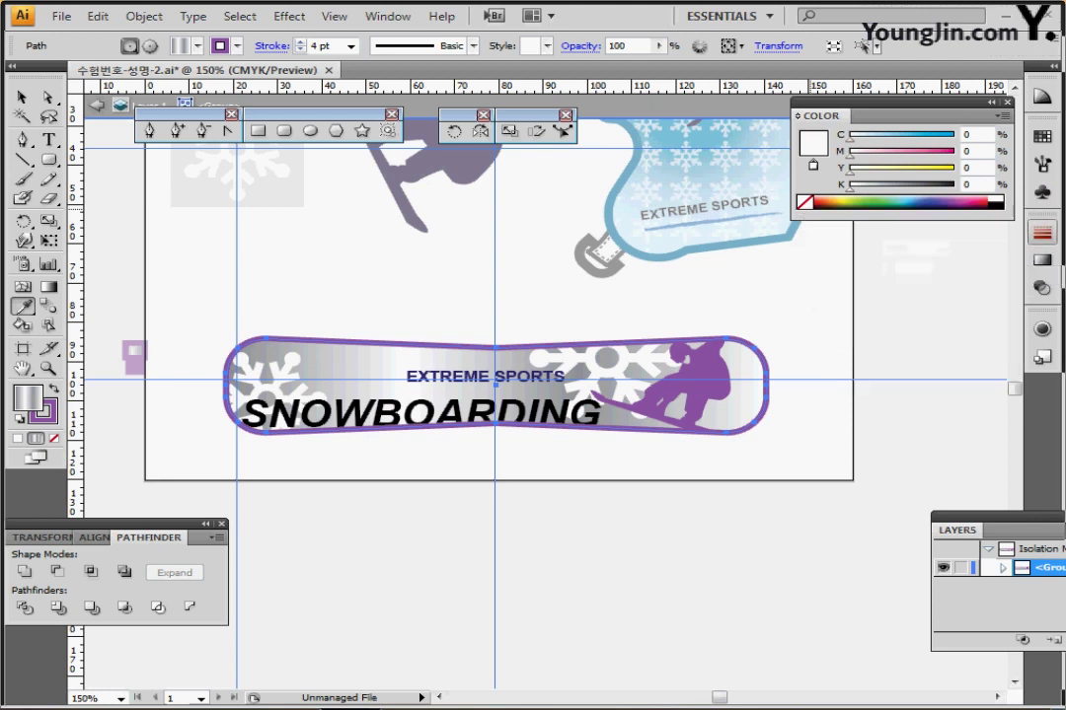
pyautogui.press('Escape')
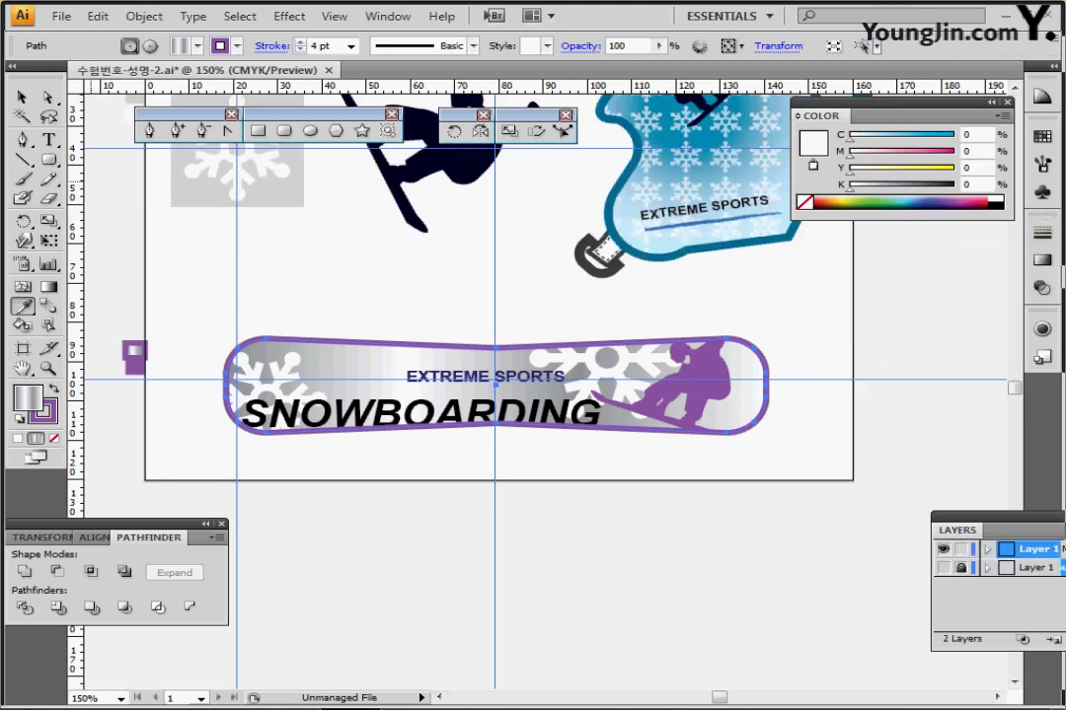
pyautogui.press('v')
pyautogui.hotkey('ctrl', 'shift', 'a')
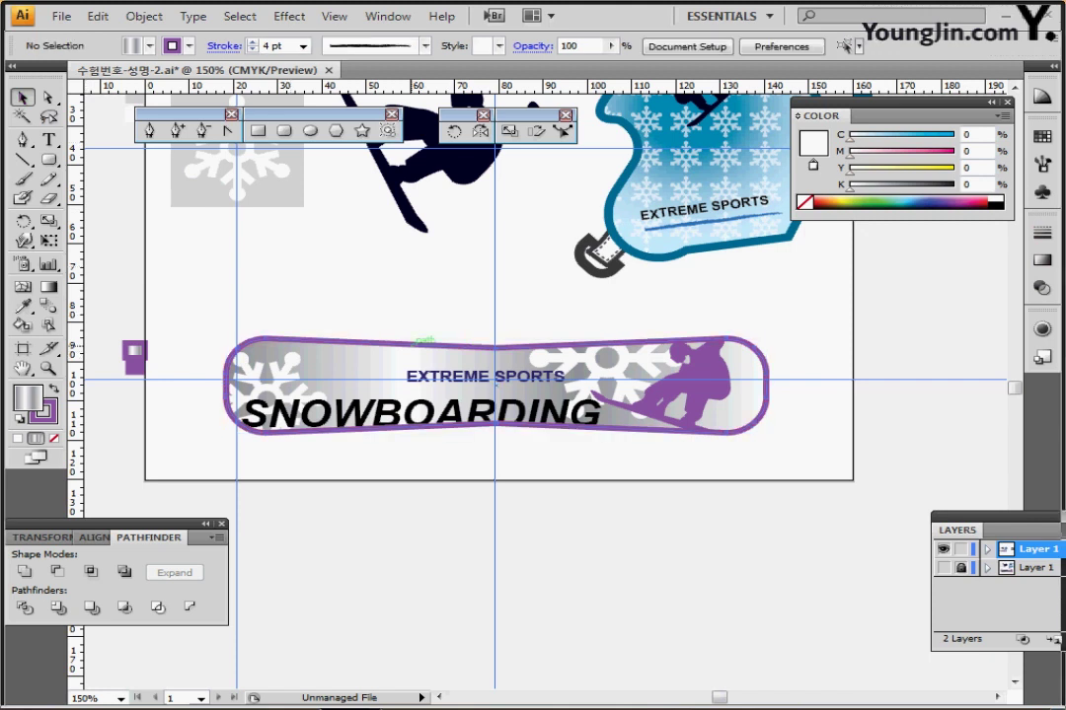
# Apply a Drop Shadow effect to the snowboard group with X offset 1 mm, Y offset 1 mm and blur 1 mm.
pyautogui.click(407, 345)
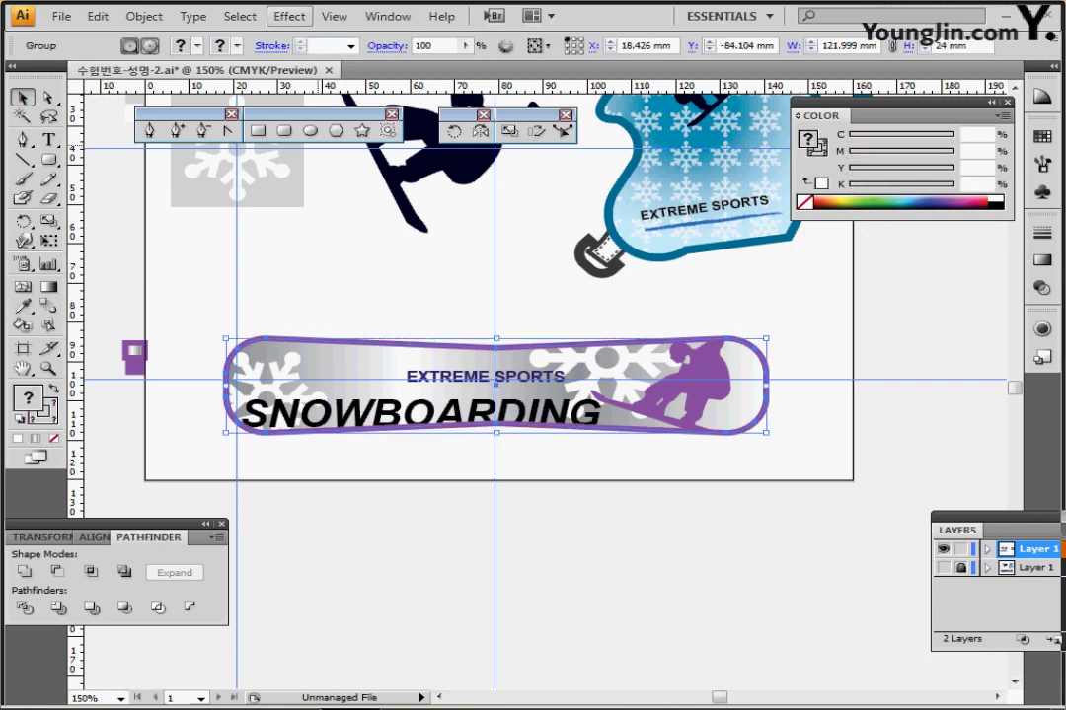
pyautogui.click(289, 16)
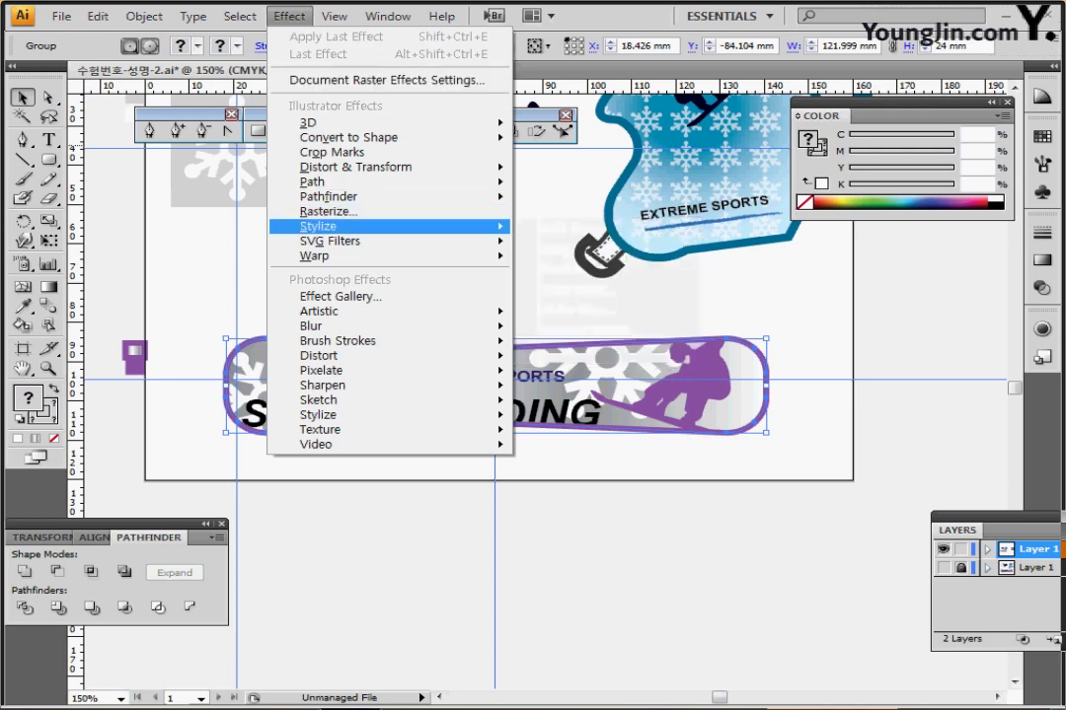
pyautogui.click(585, 248)
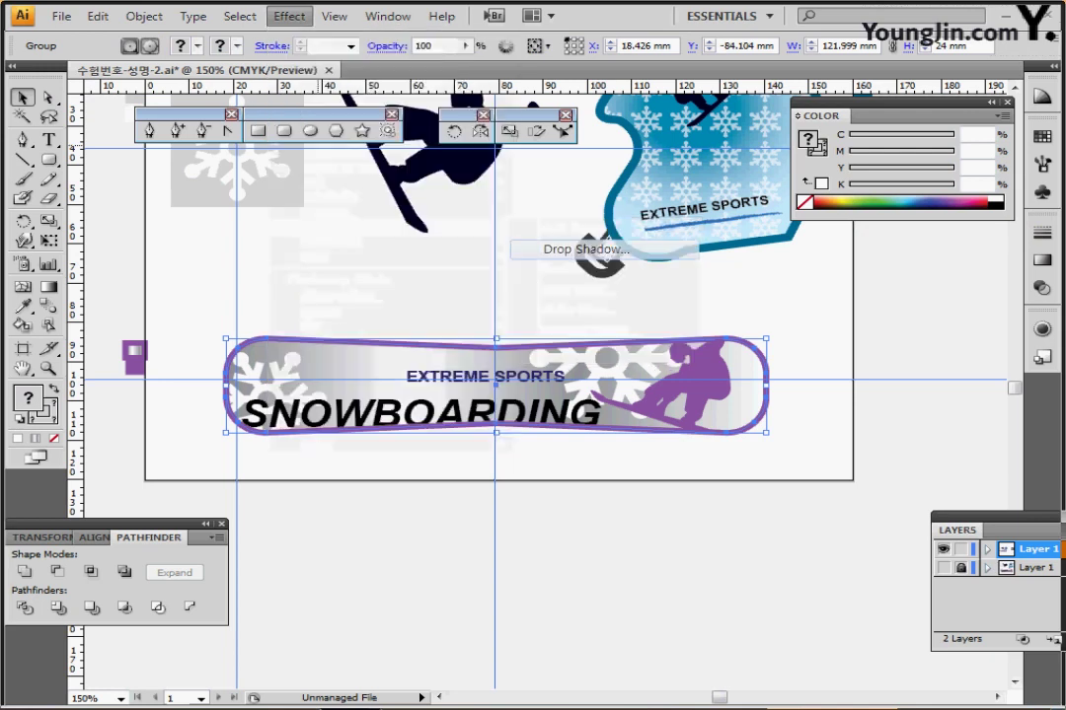
pyautogui.doubleClick(425, 337)
pyautogui.write('1')
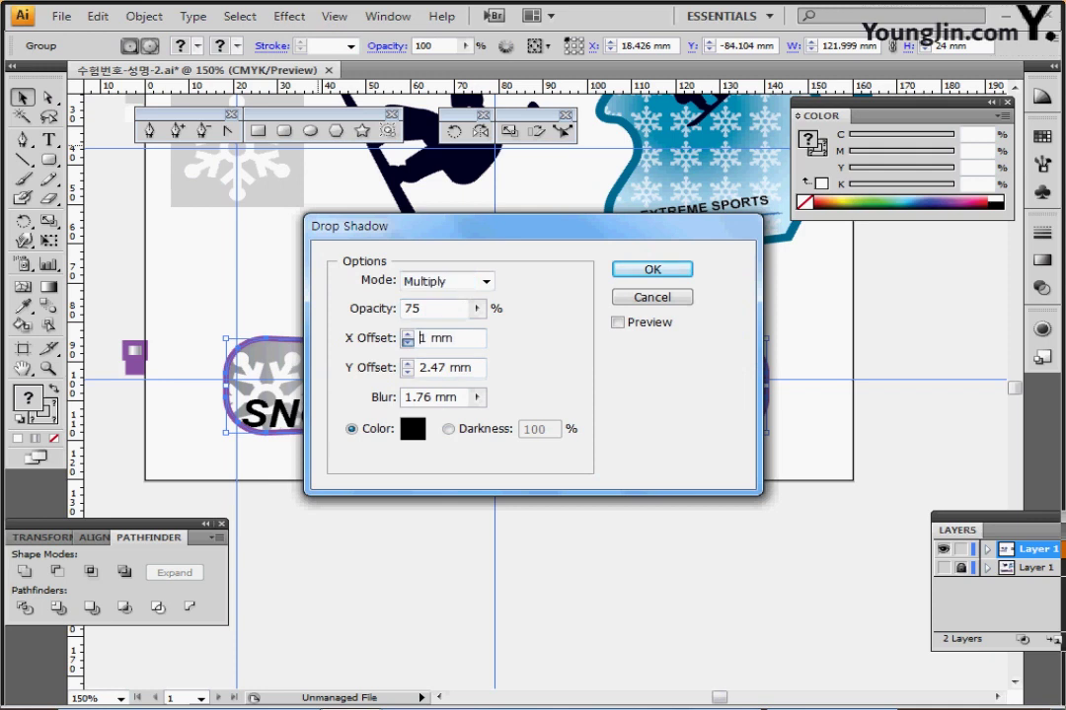
pyautogui.doubleClick(425, 367)
pyautogui.write('1')
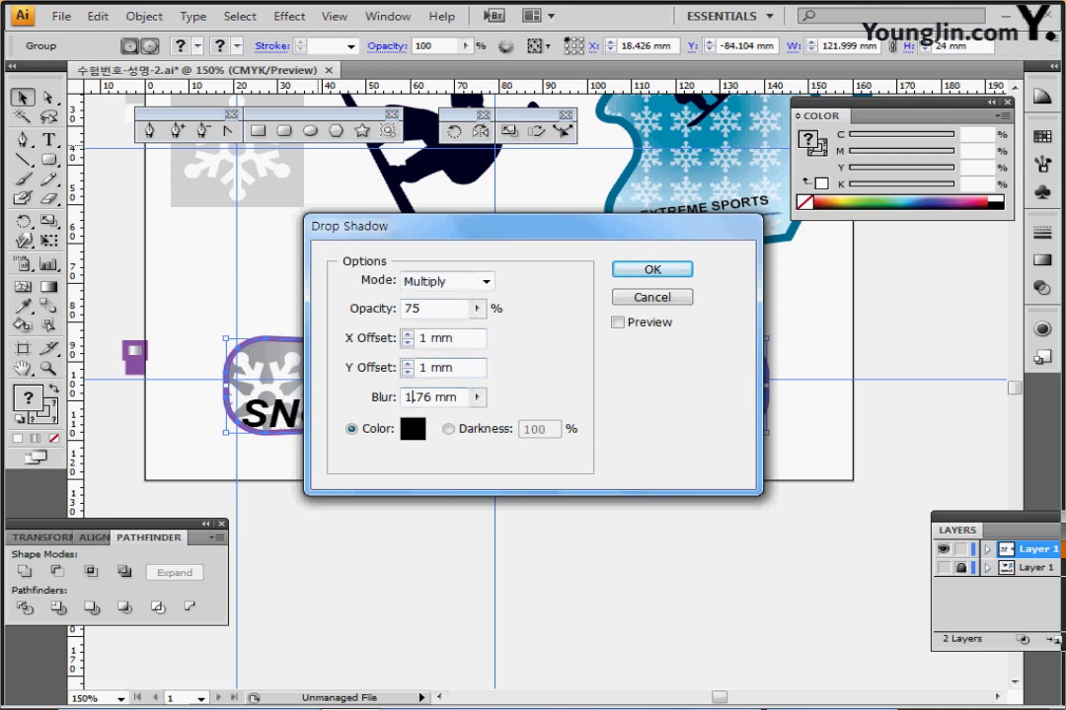
pyautogui.press('Tab')
pyautogui.write('1')
pyautogui.press('Return')
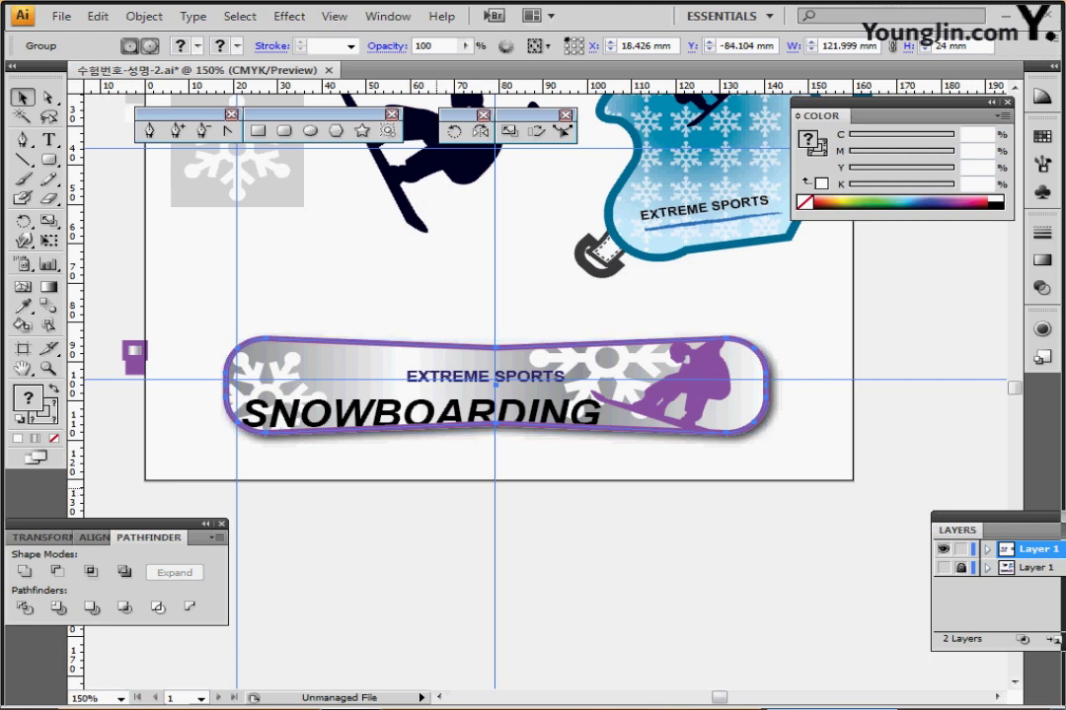
# Hide the guides, show the bounding box and save the document.
pyautogui.scroll(3, 460, 326)
pyautogui.hotkey('ctrl', ';')
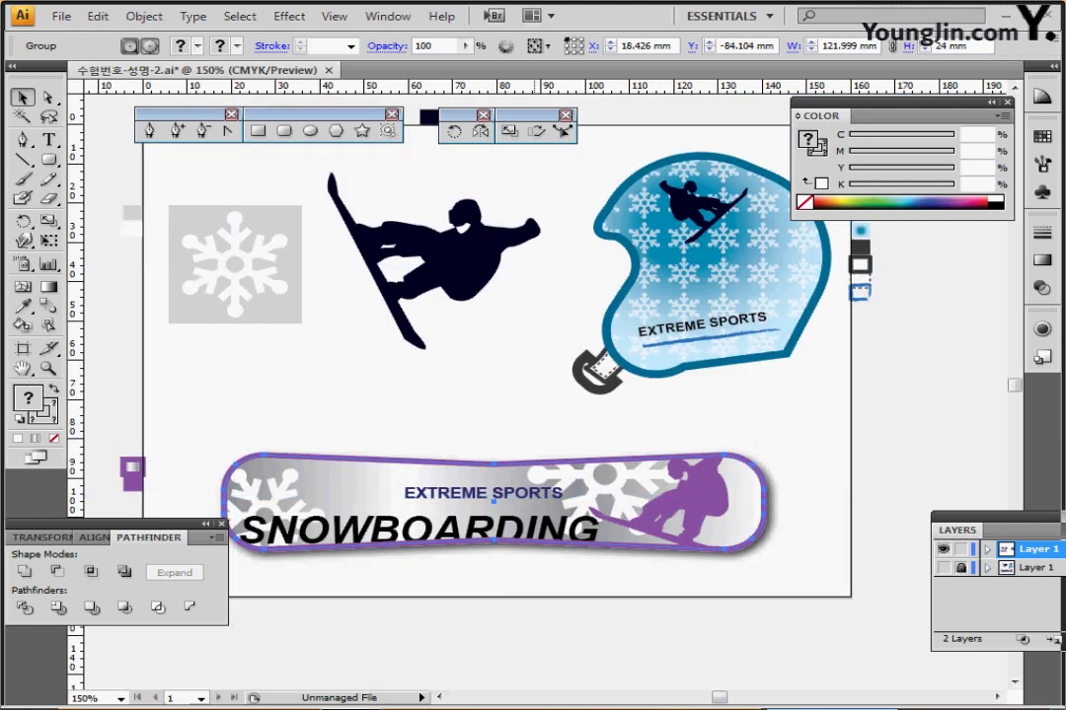
pyautogui.hotkey('ctrl', 'shift', 'b')
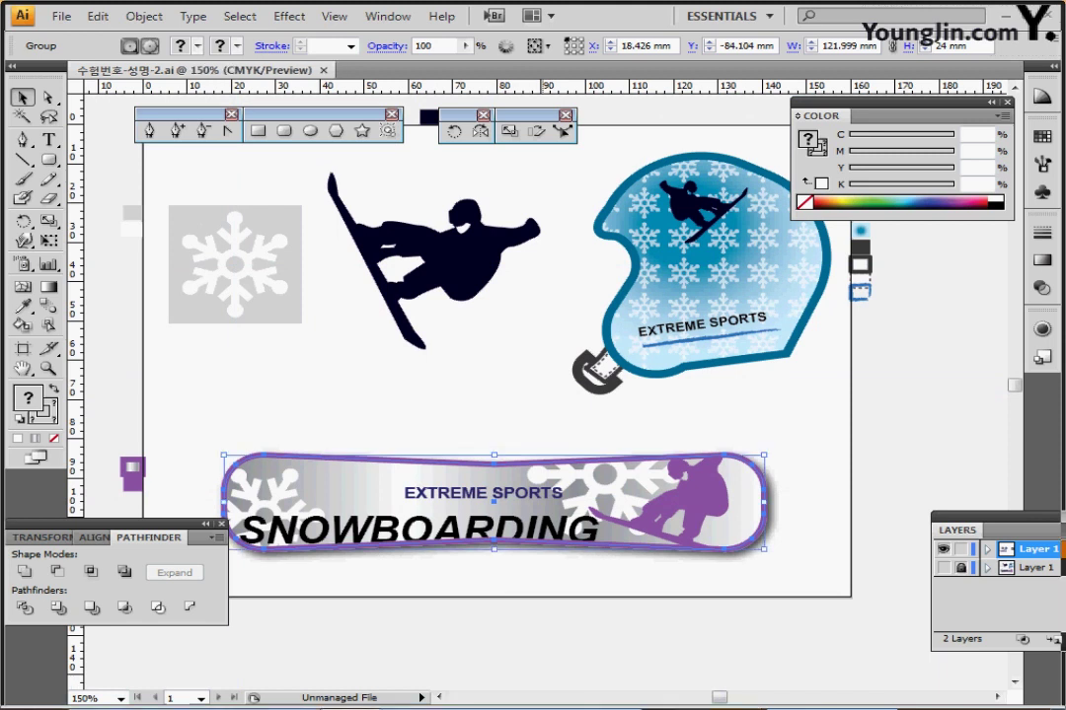